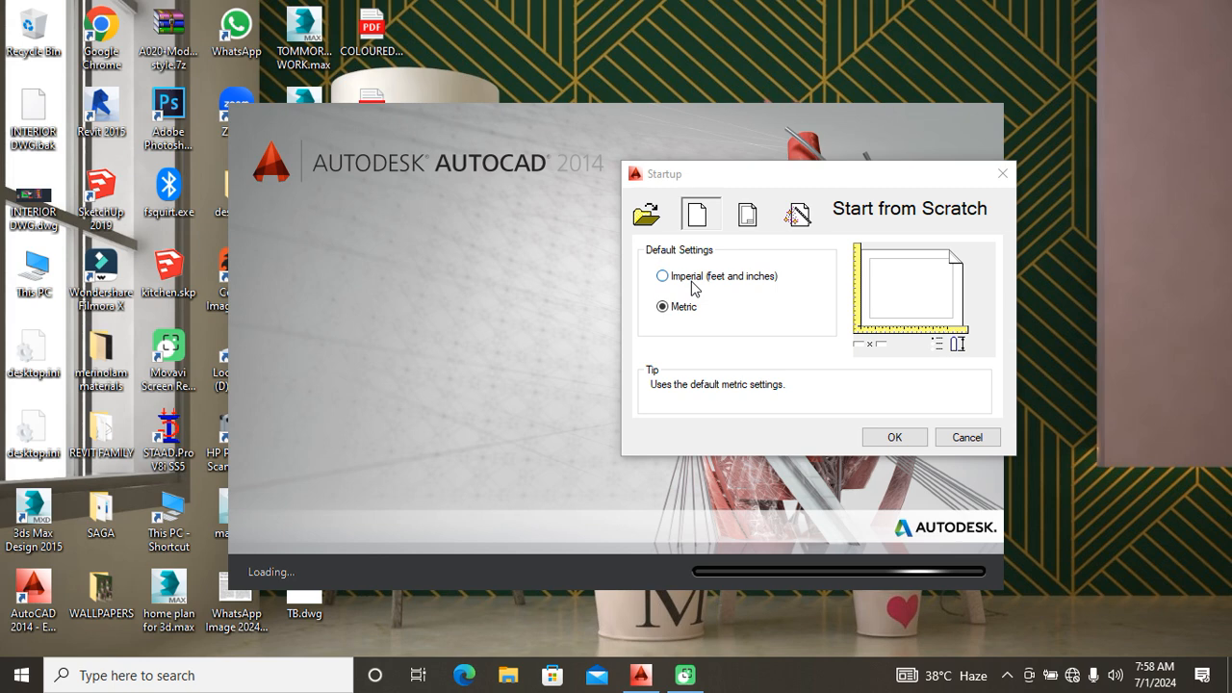
Start a new drawing from scratch with the Imperial (feet and inches) defaults and maximize the program window.
click(691, 281)
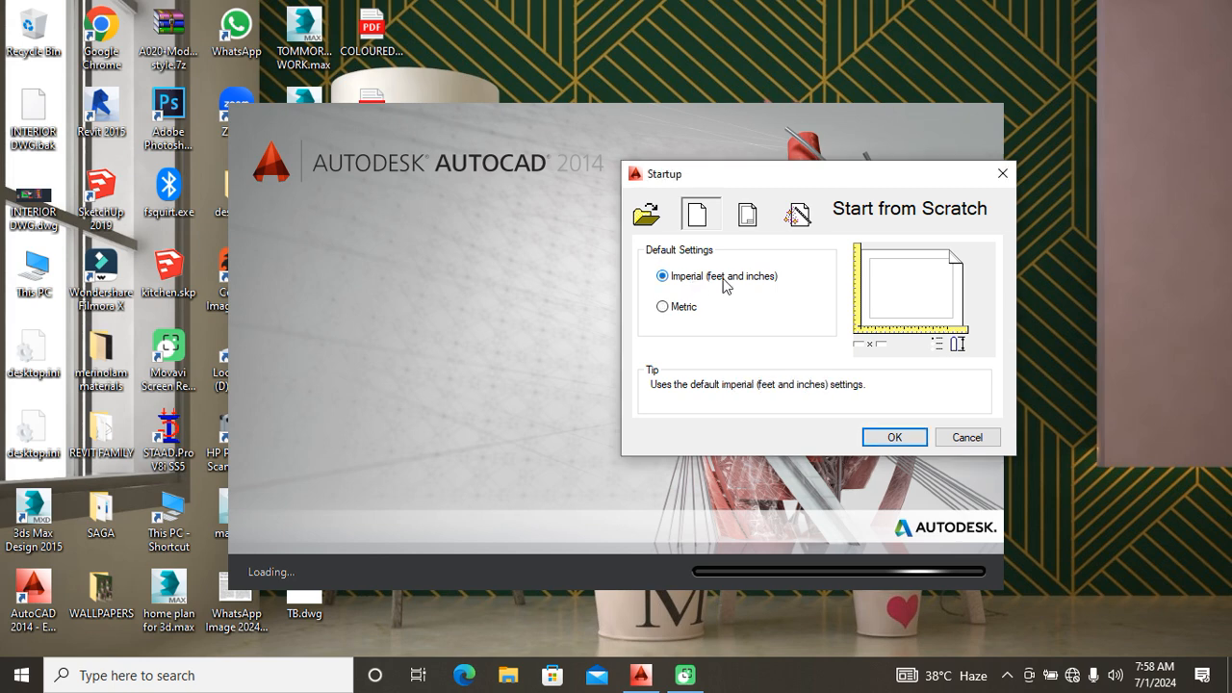
click(895, 438)
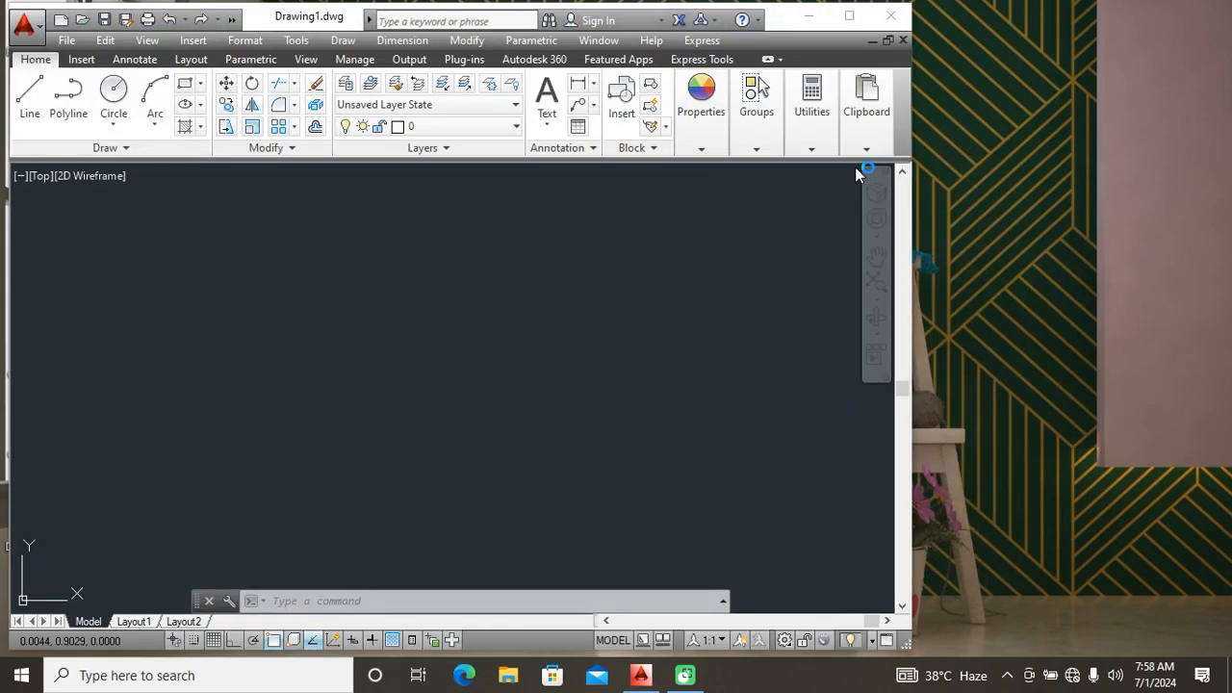
click(849, 17)
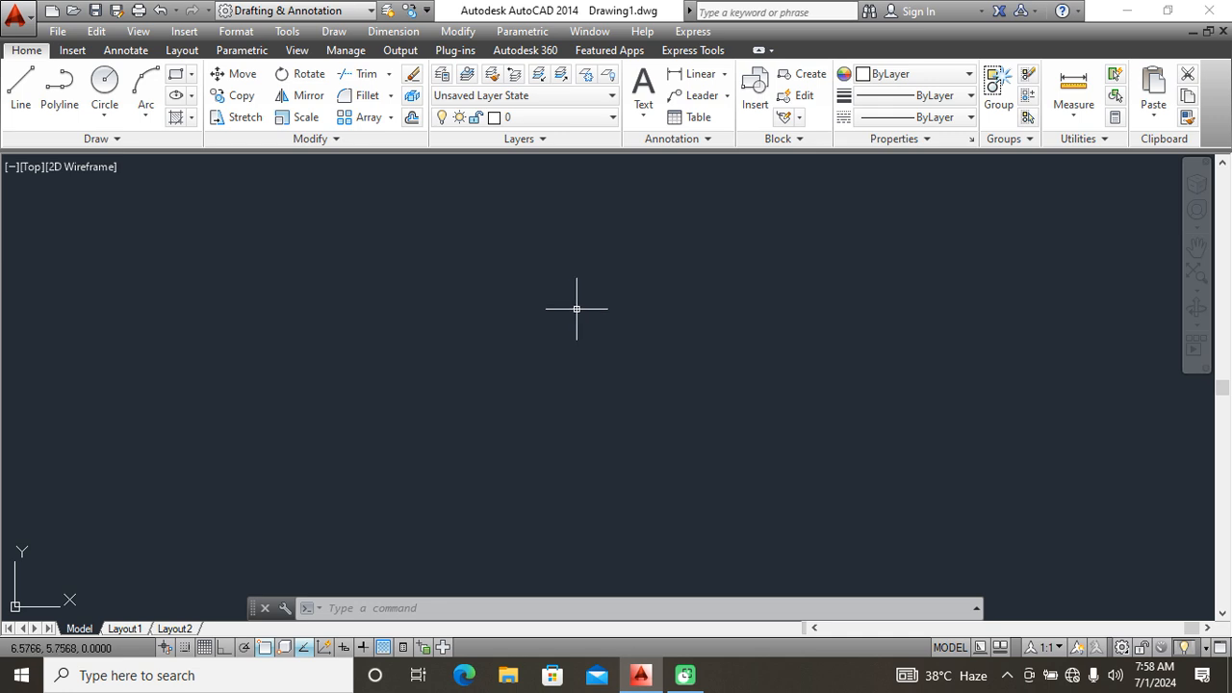
Start a line in the drawing area and turn on Ortho mode.
text(1)
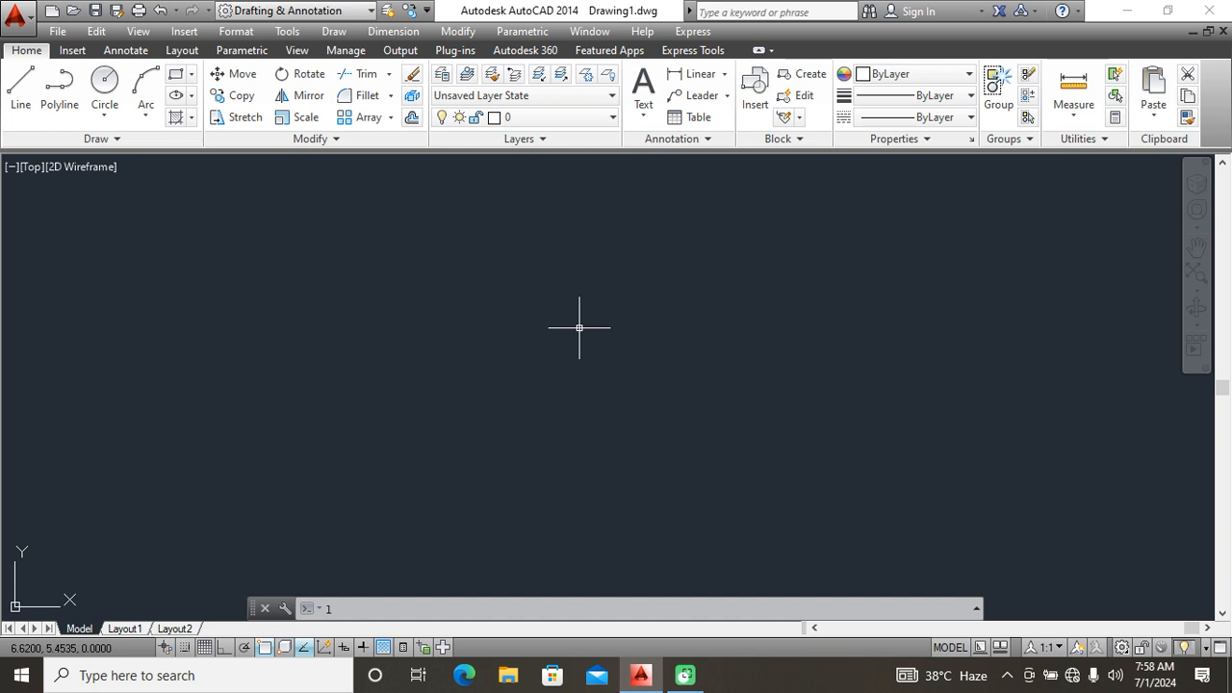
key(Return)
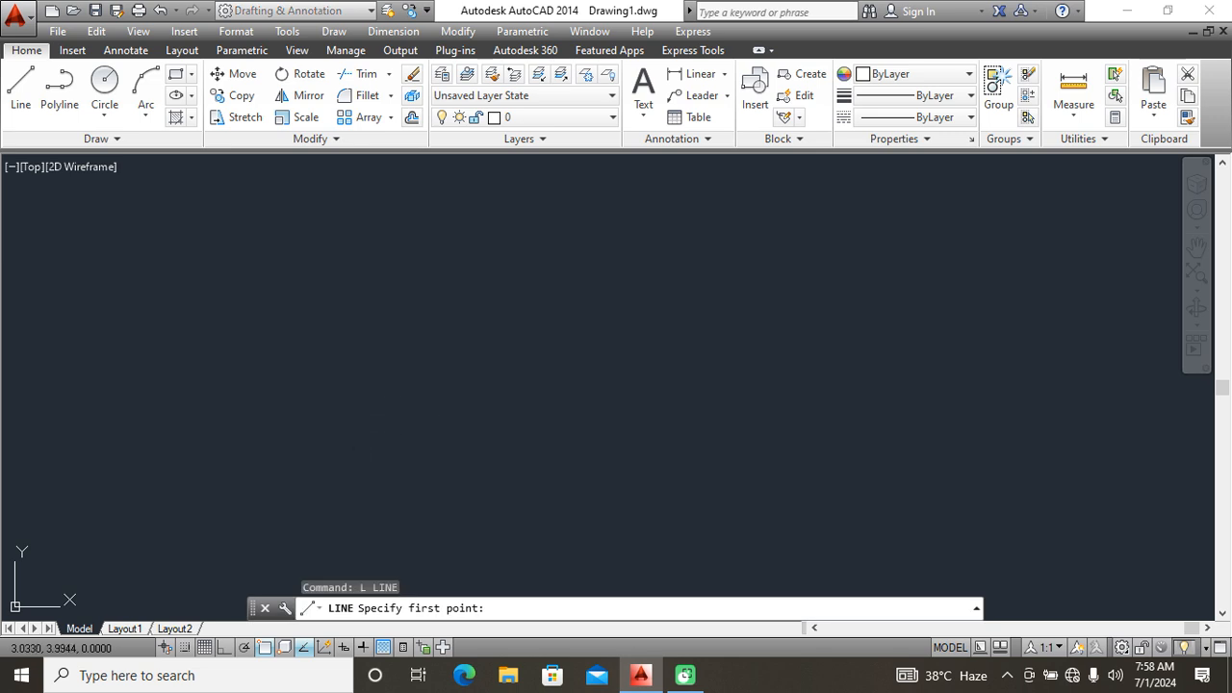
click(355, 419)
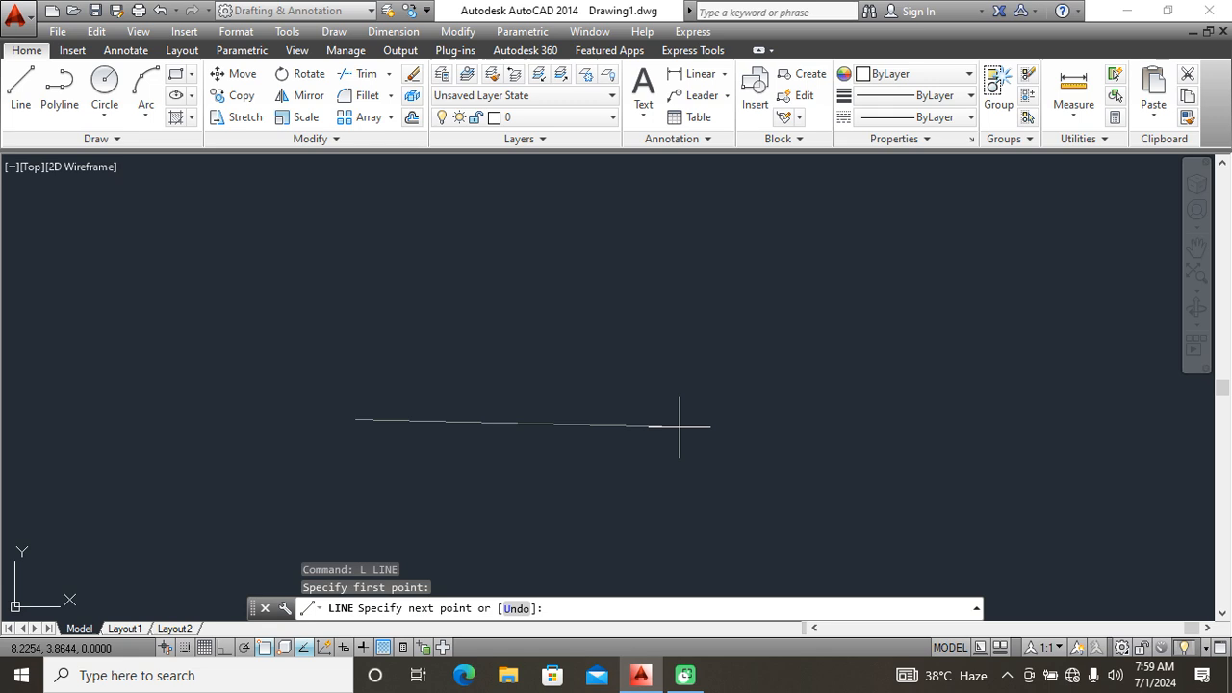
click(225, 647)
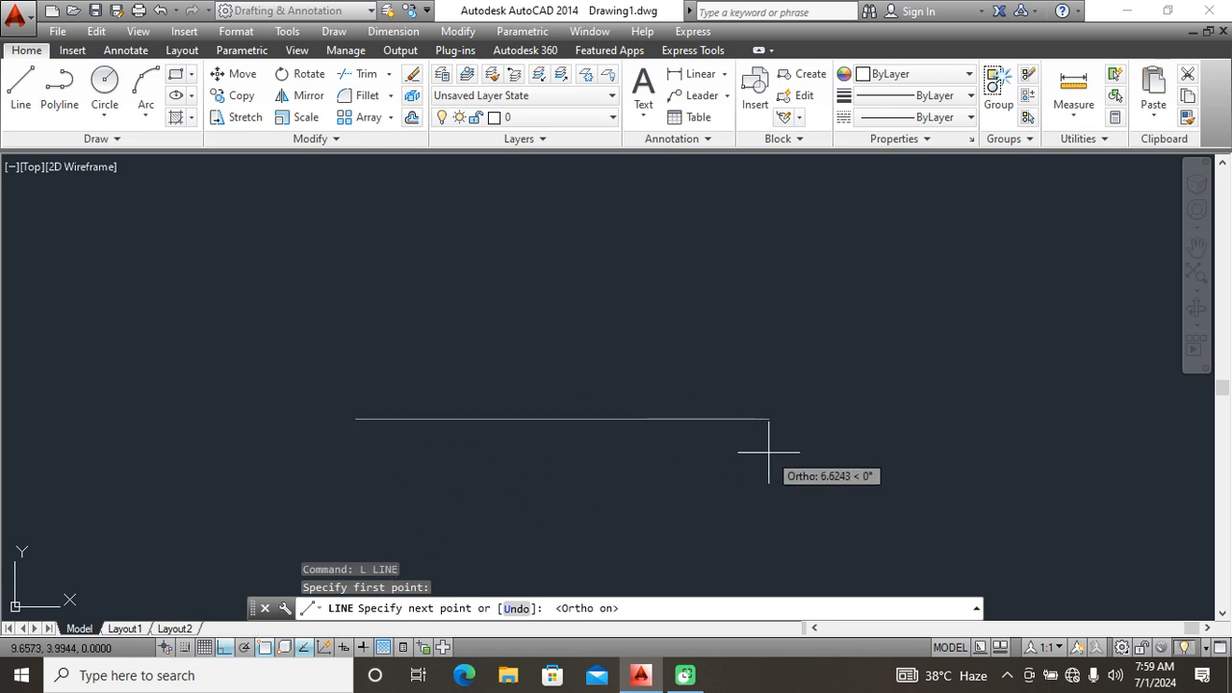
Try to draw a horizontal line 10'8" long from the chosen start point.
text(10)
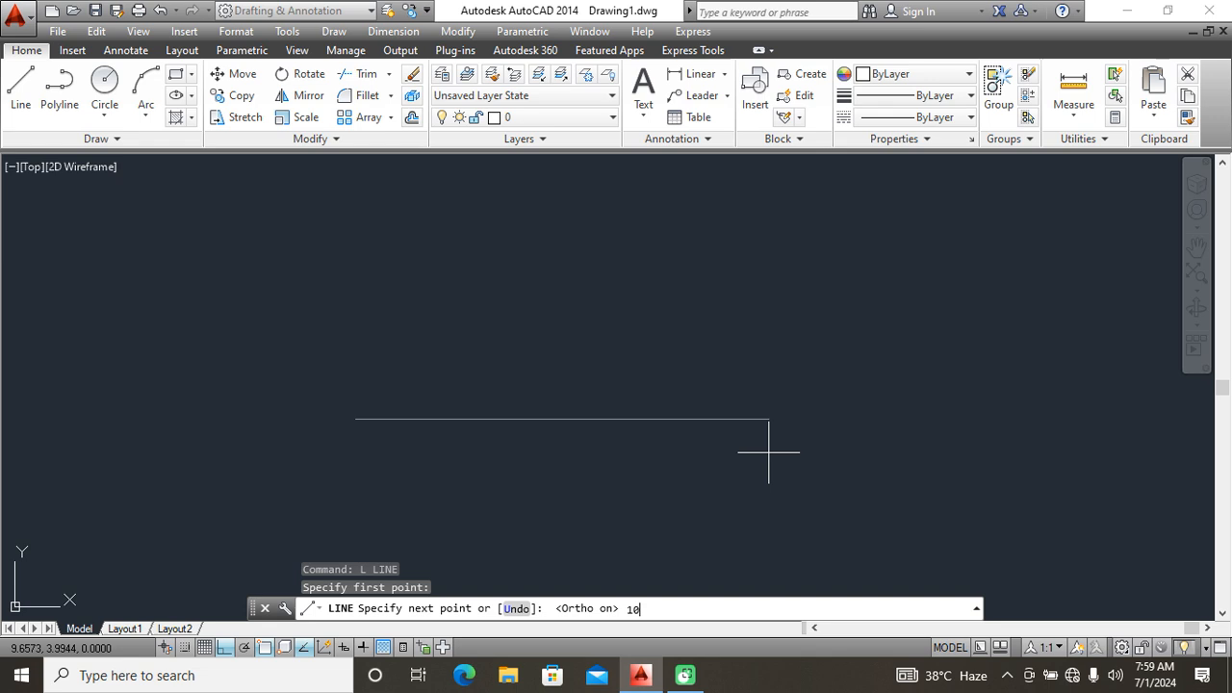
text('8")
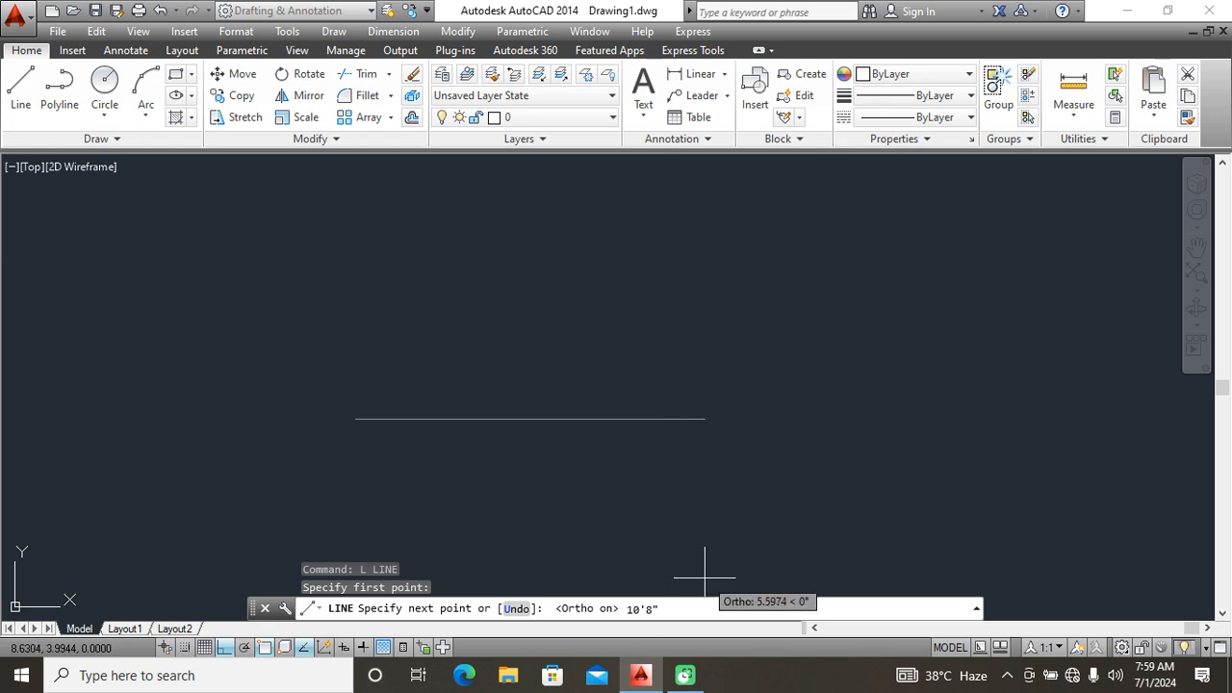
key(super+plus)
key(Escape)
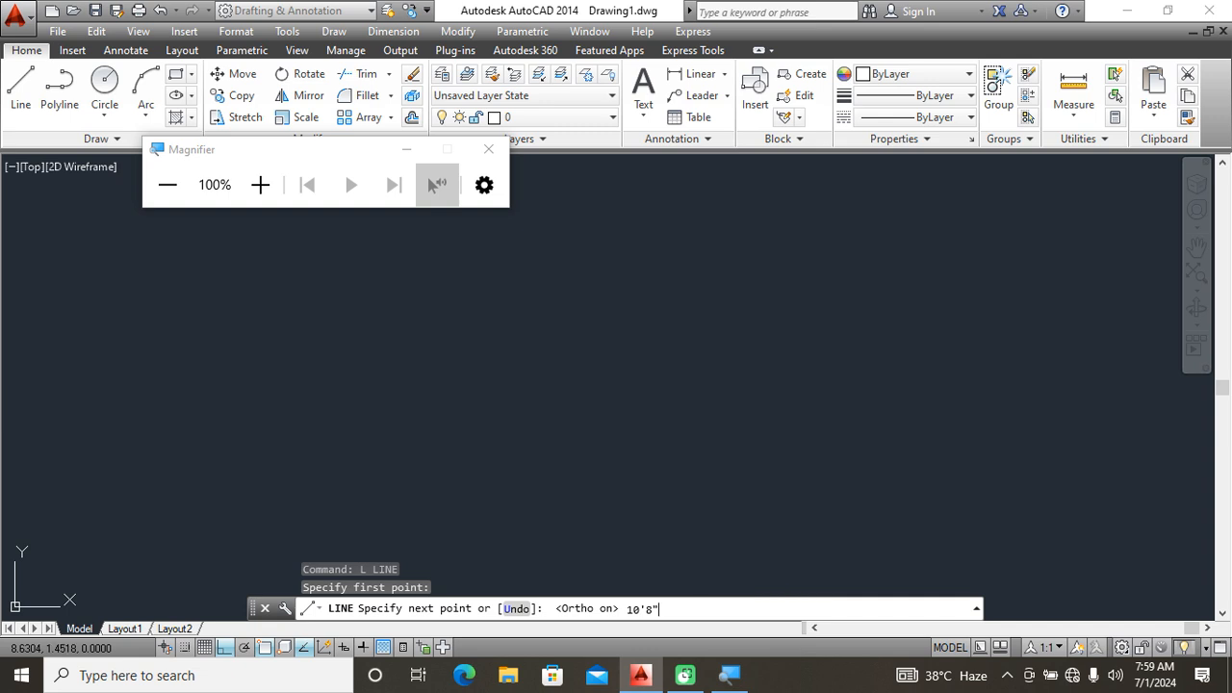
key(Return)
scroll(720, 407, down, 2)
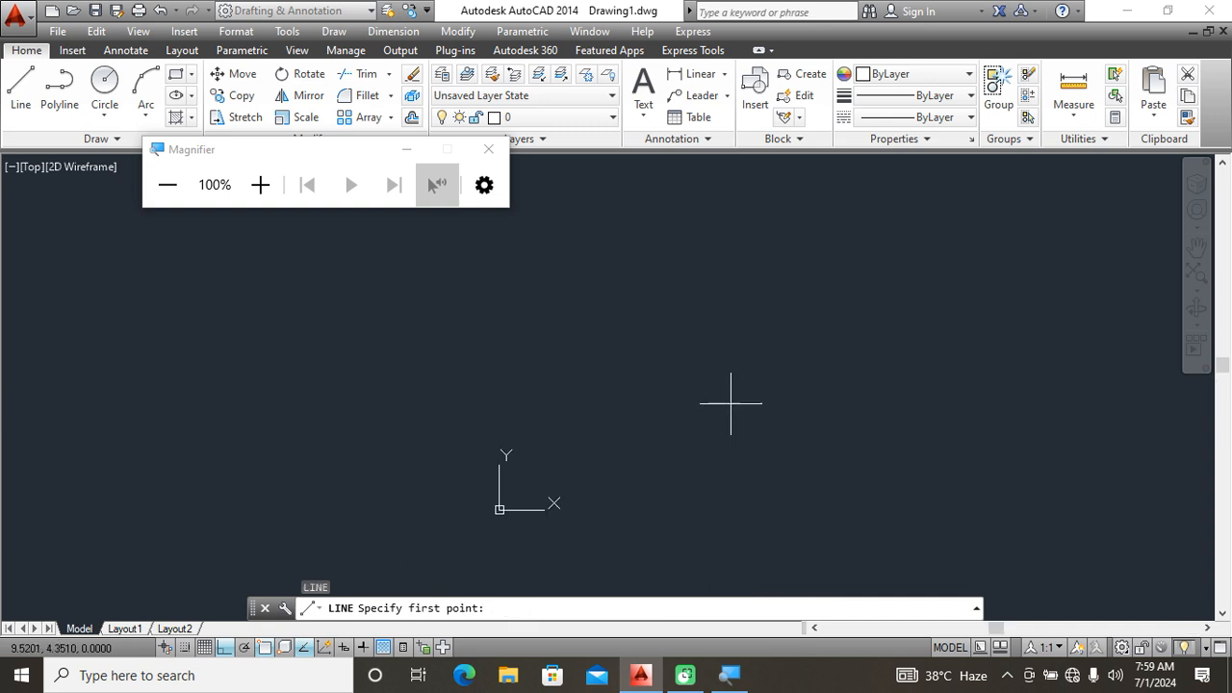
scroll(705, 424, up, 2)
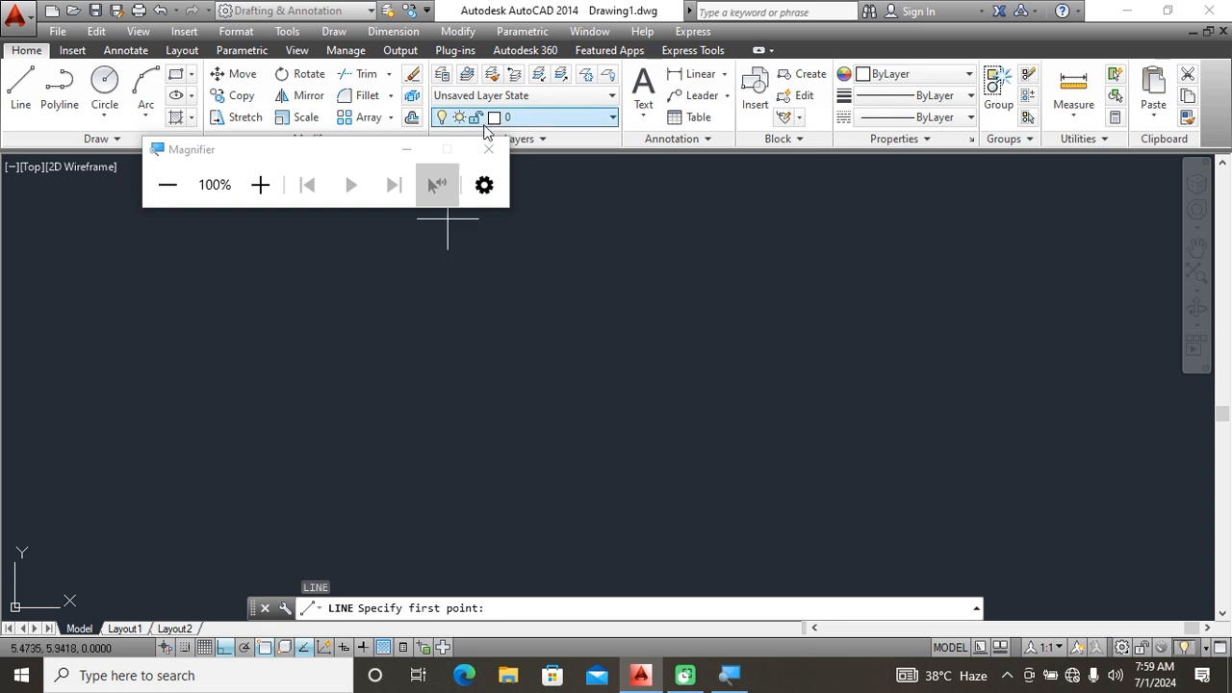
click(487, 154)
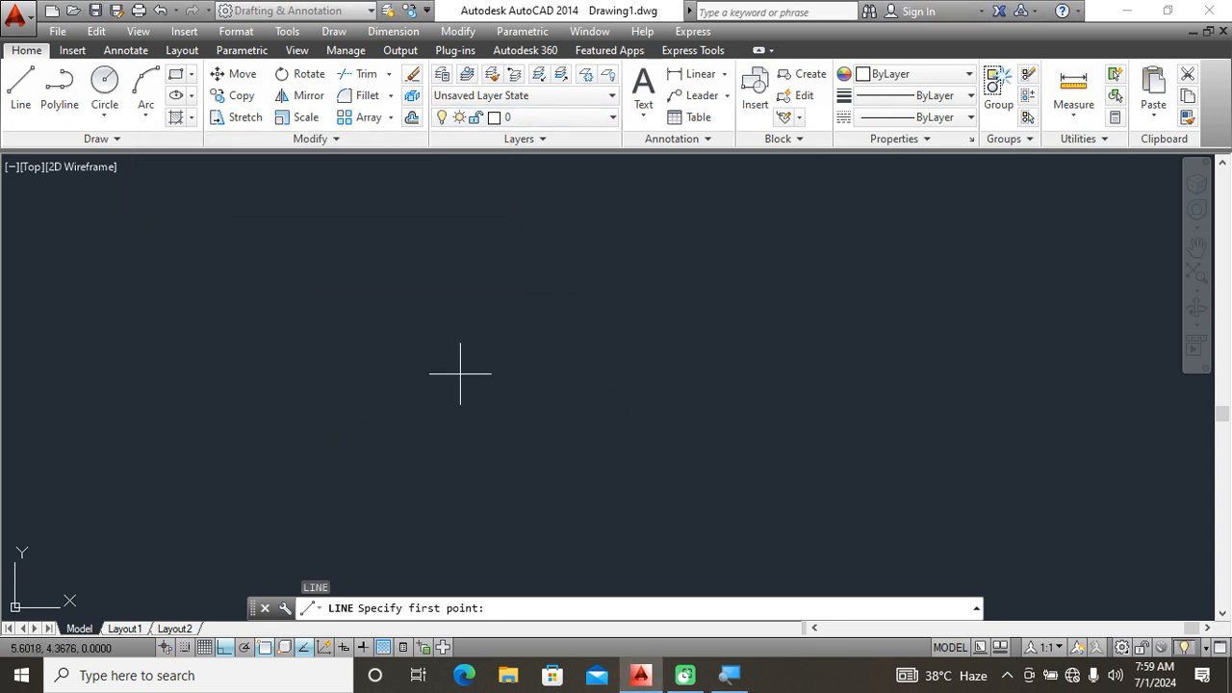
key(Escape)
key(Escape)
click(514, 440)
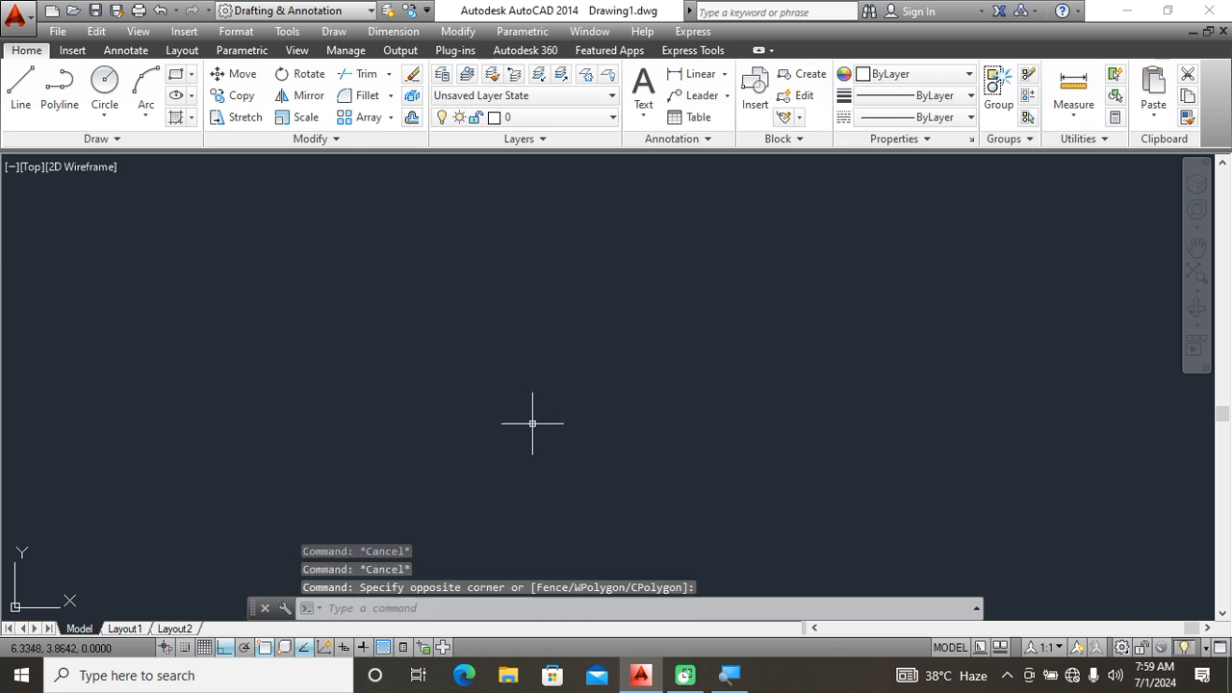
Set the drawing's length units to the Engineering type with a precision of 0'-0.00".
text(u)
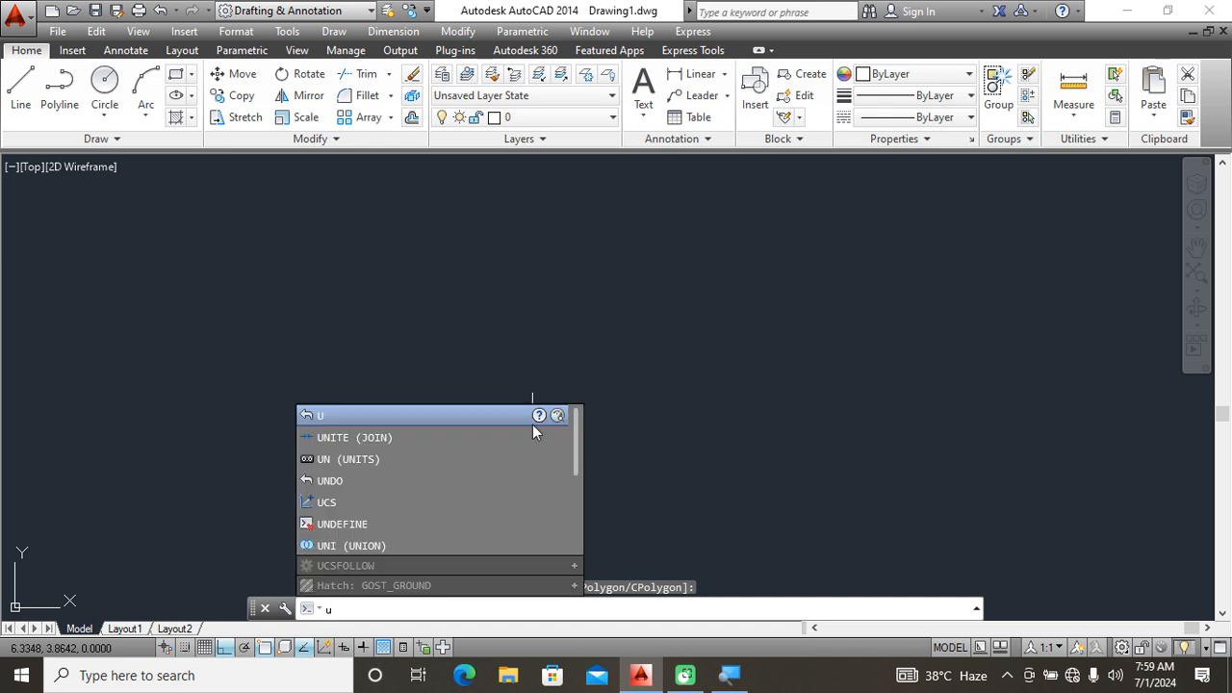
text(n)
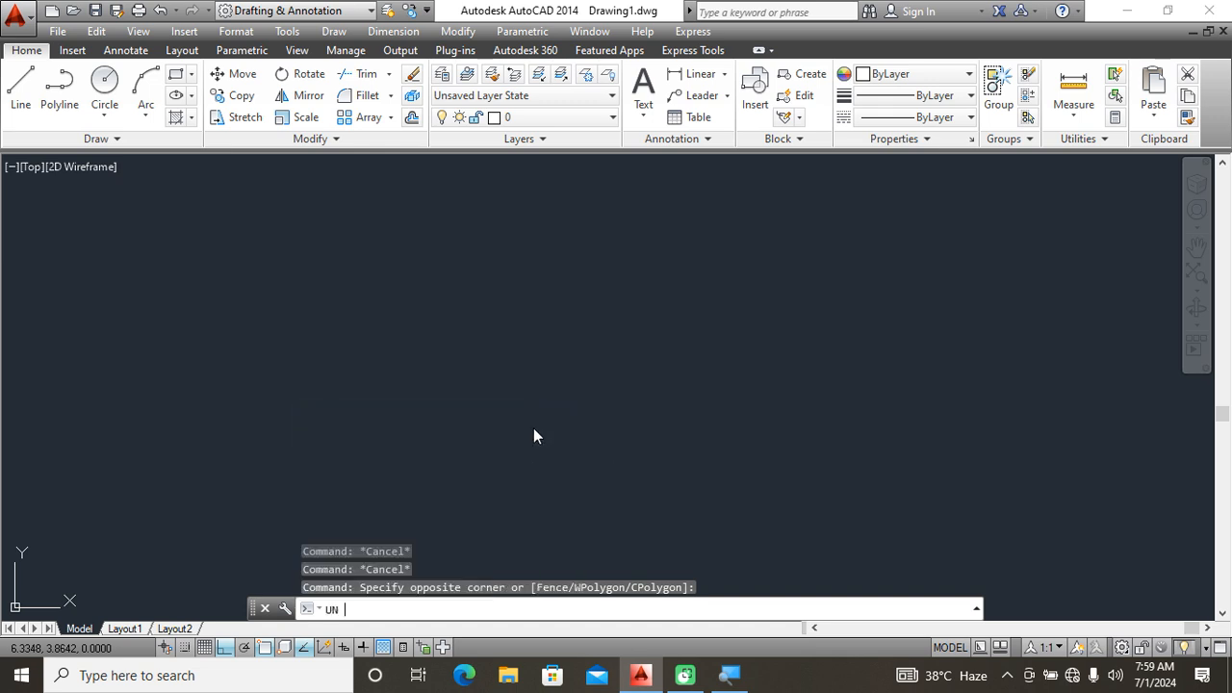
key(Return)
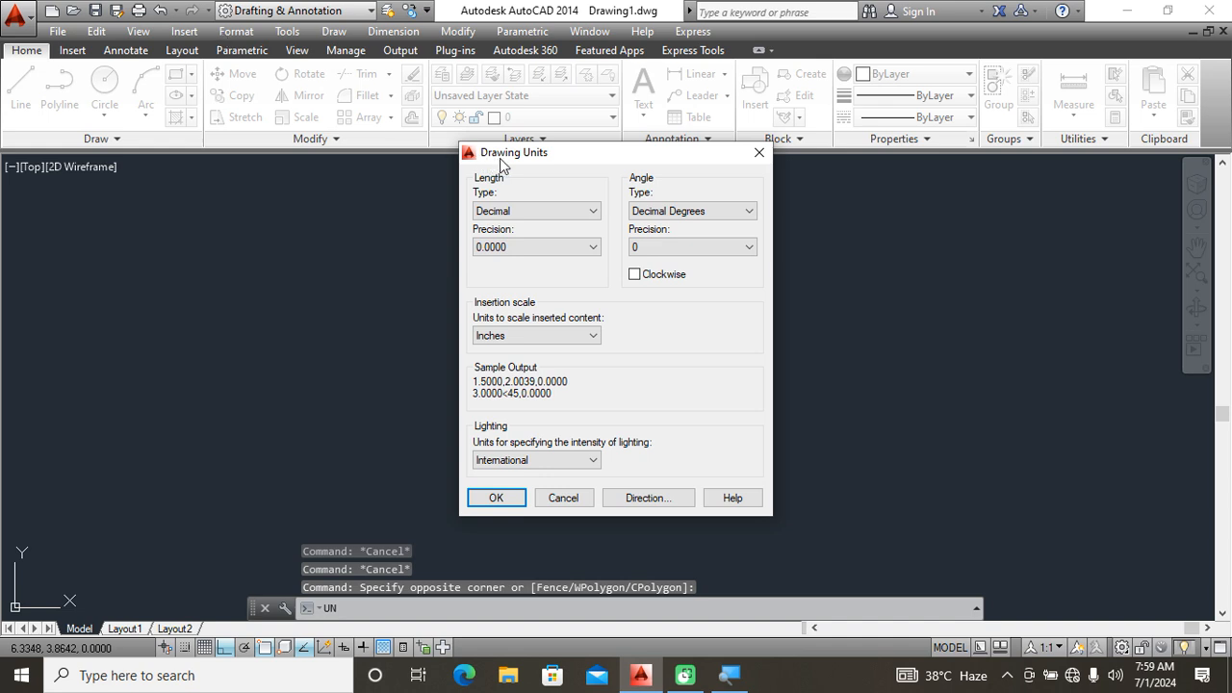
click(582, 231)
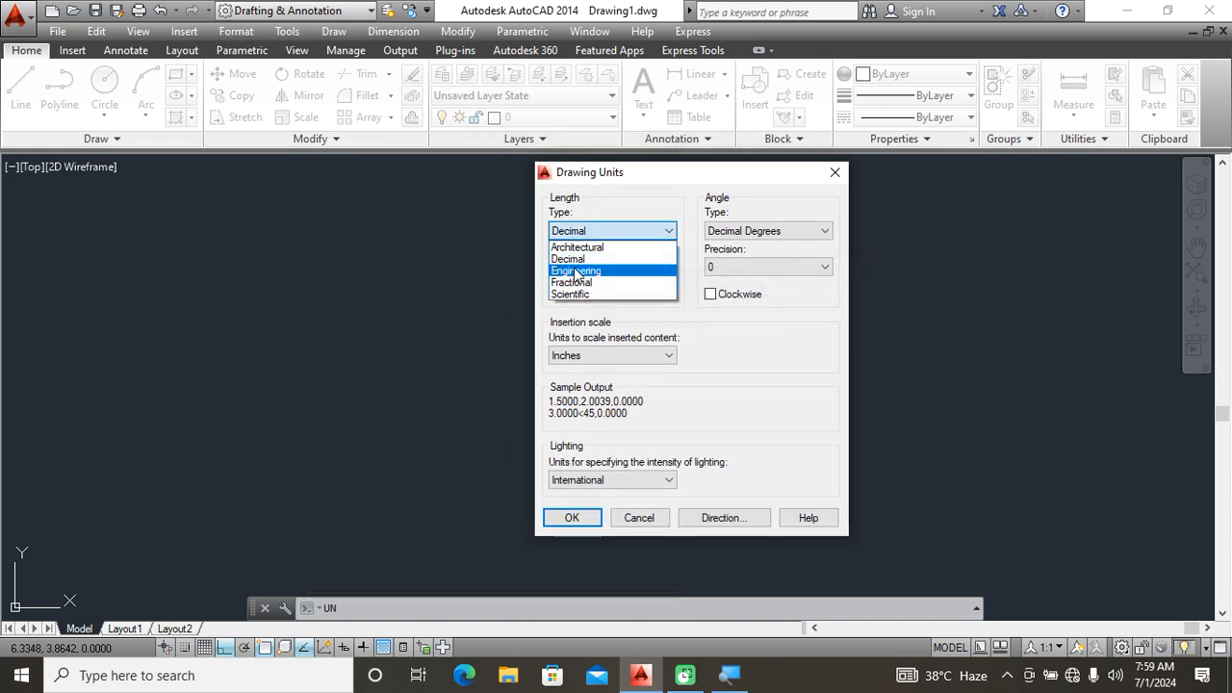
click(575, 273)
click(587, 271)
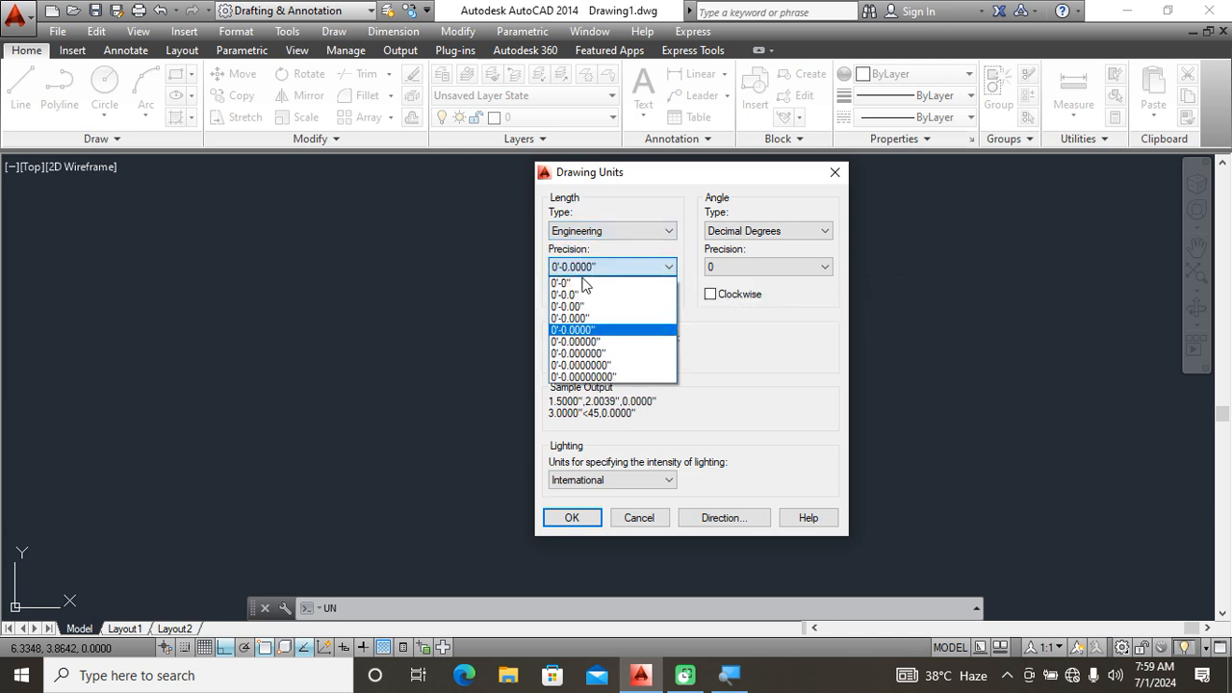
click(581, 306)
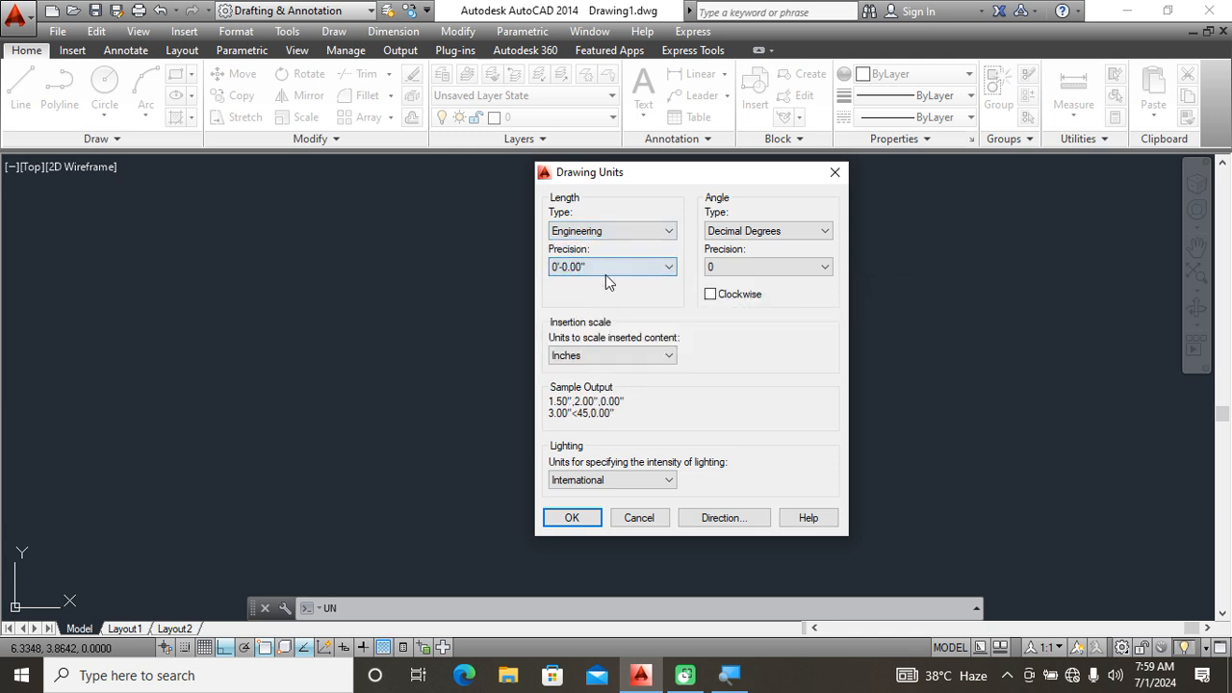
Try the Architectural length type, switch back to Engineering, and apply the drawing units.
click(631, 230)
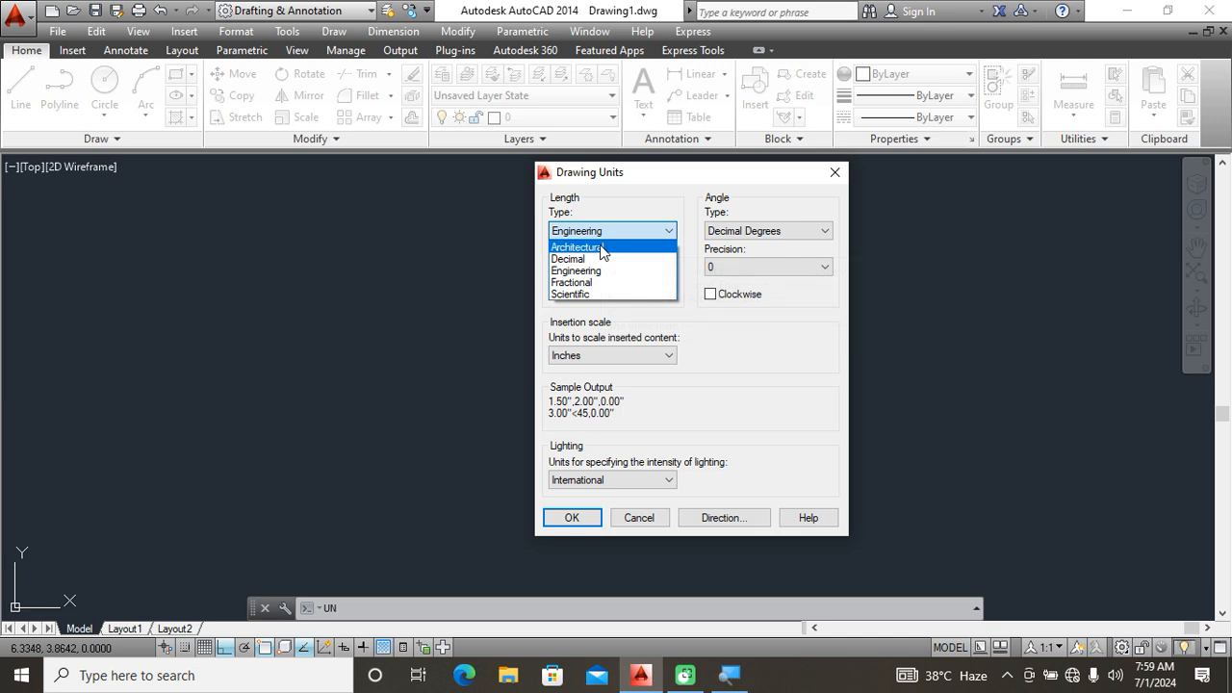
click(601, 248)
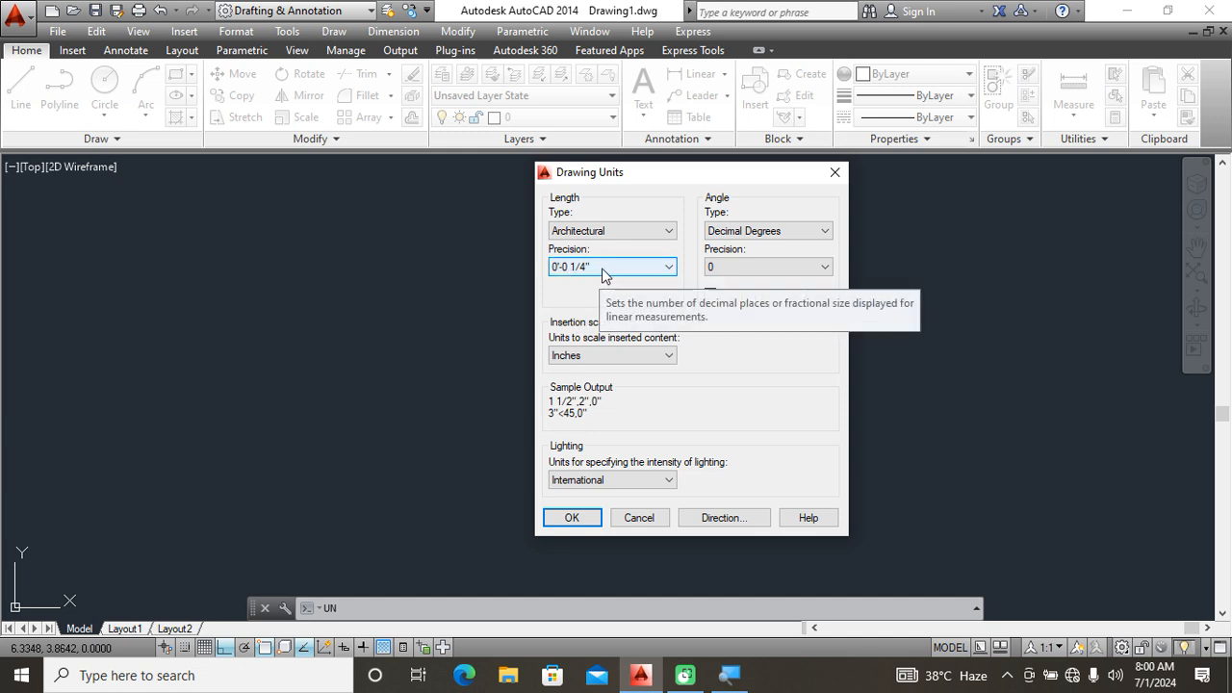
click(626, 231)
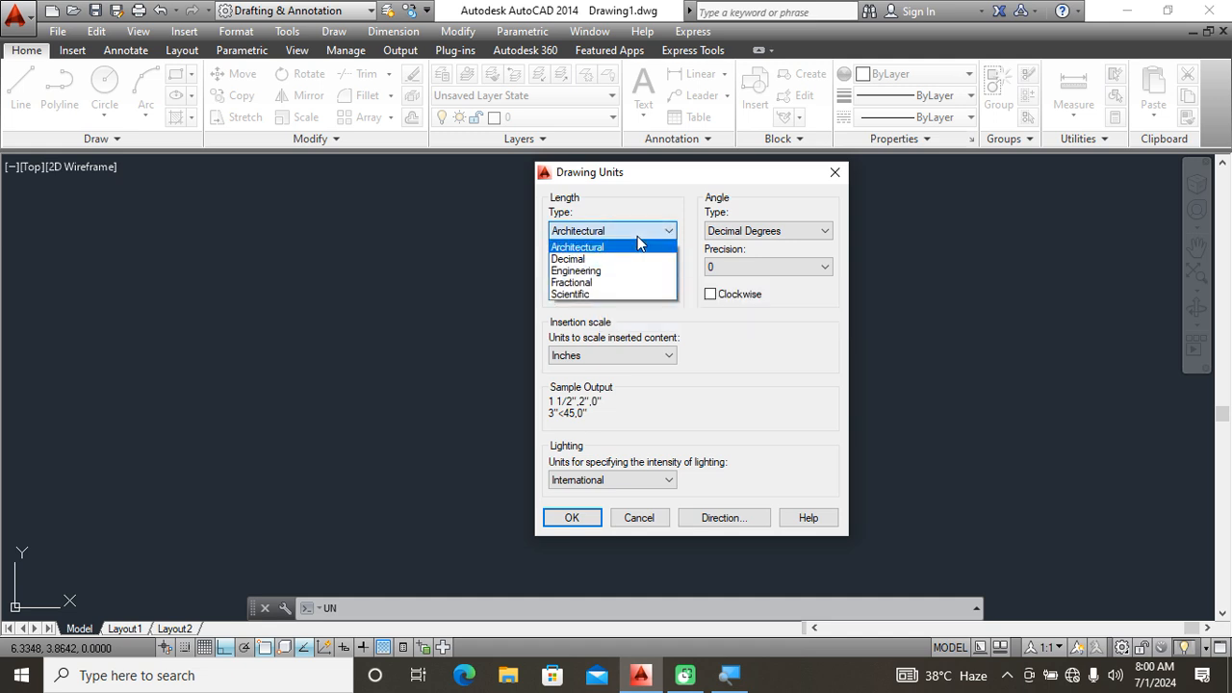
click(605, 275)
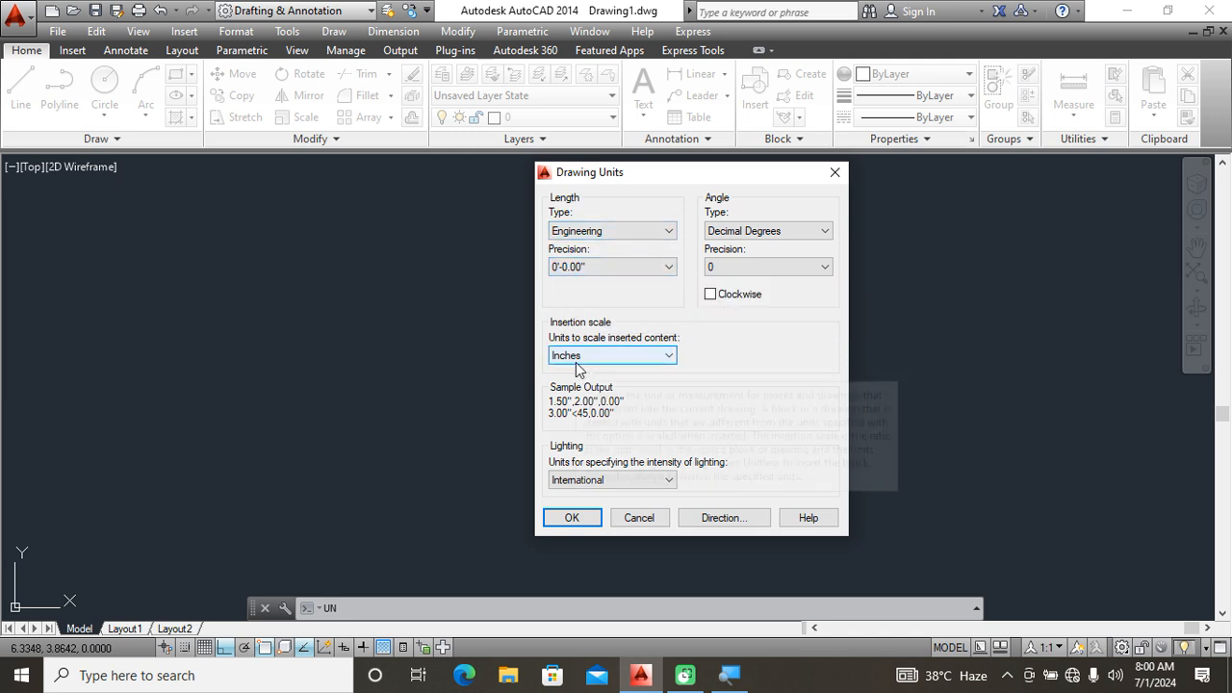
click(570, 516)
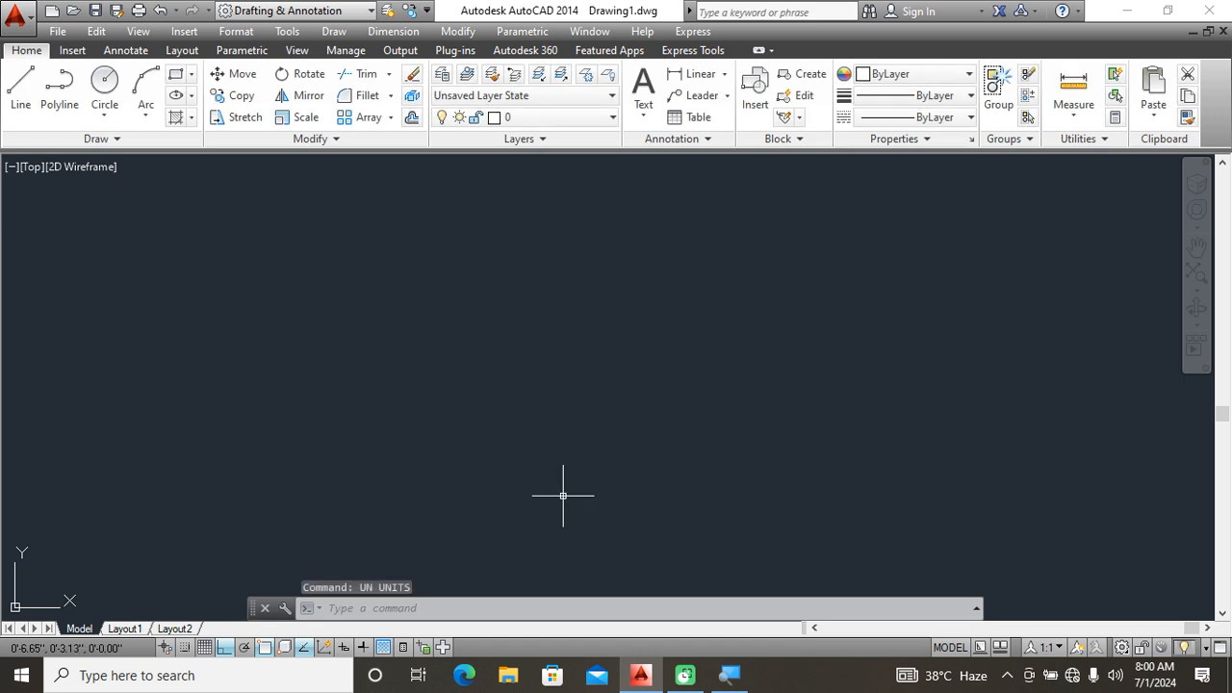
Draw a horizontal line 5'10" long, running right from a point in the empty drawing area.
text(1)
key(Return)
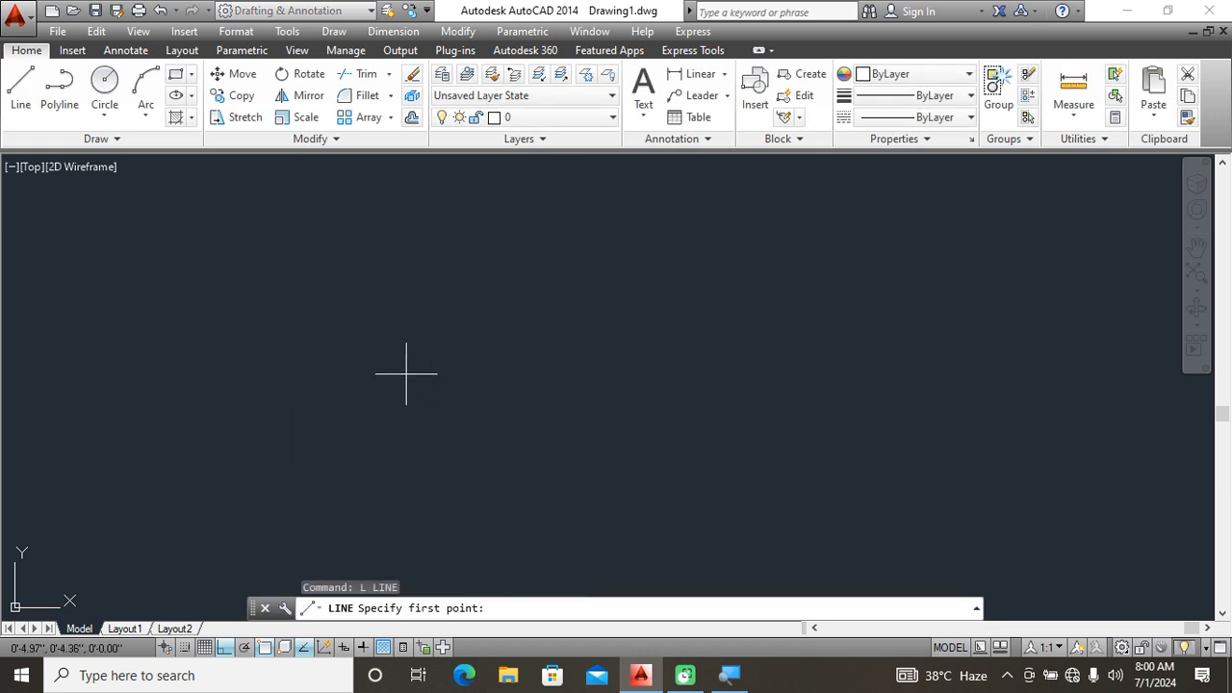
click(385, 376)
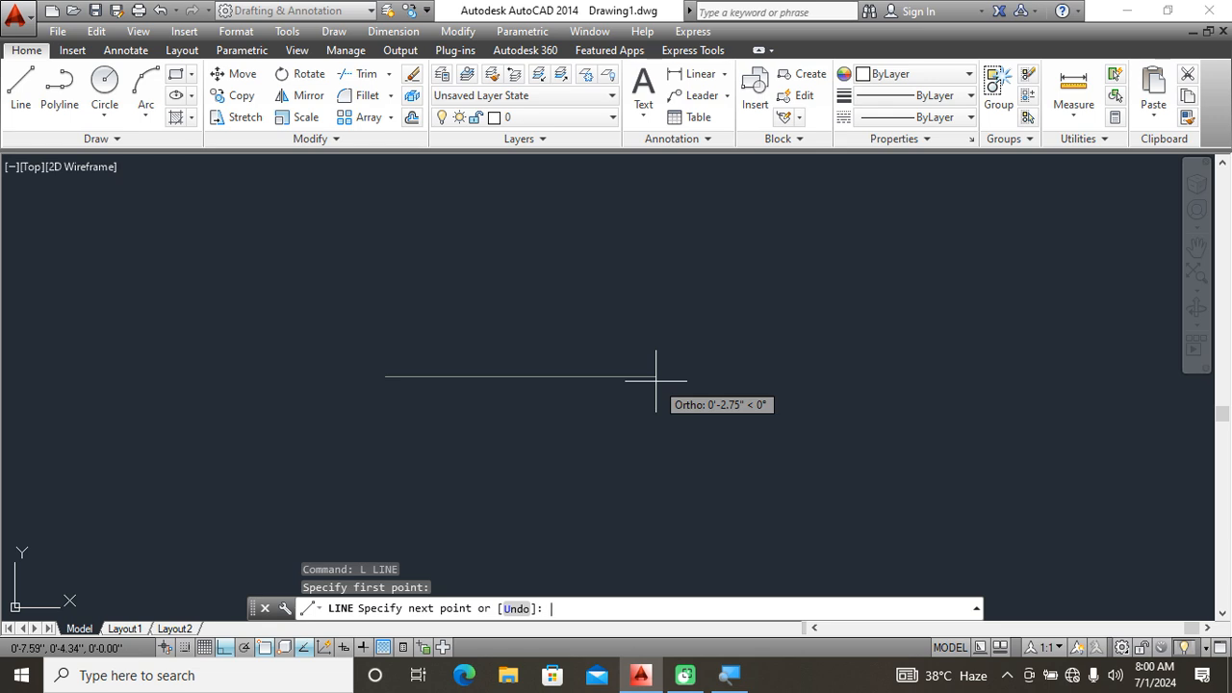
text(5')
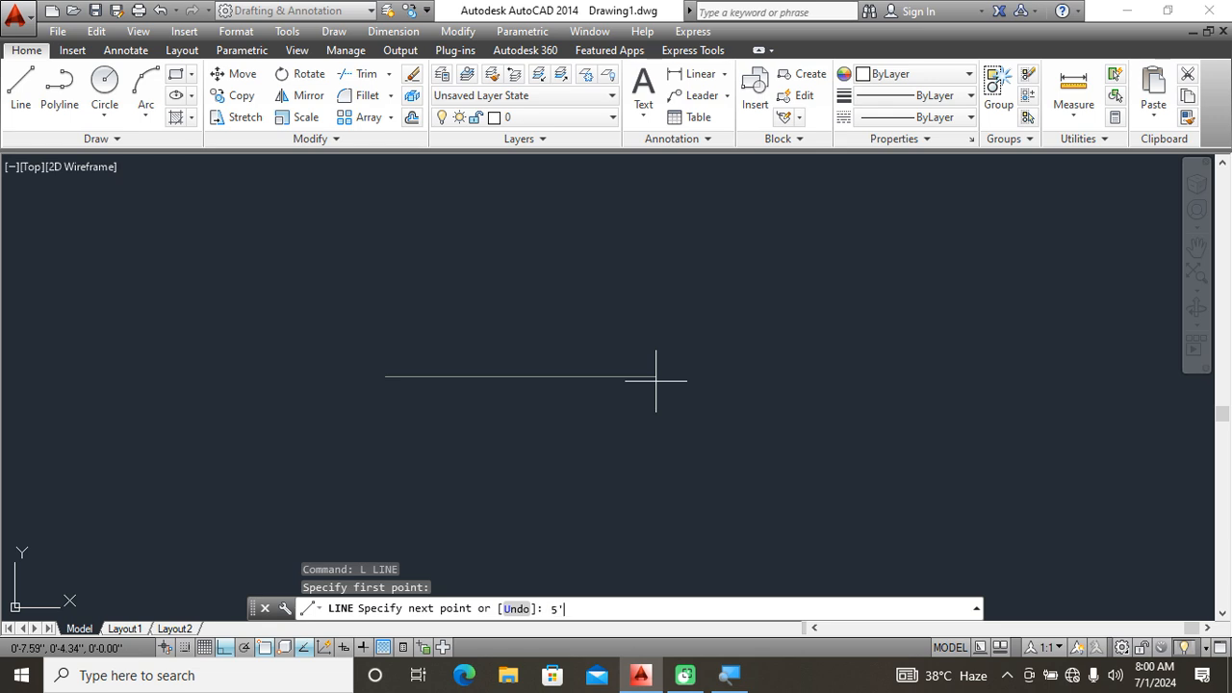
text(10")
key(Return)
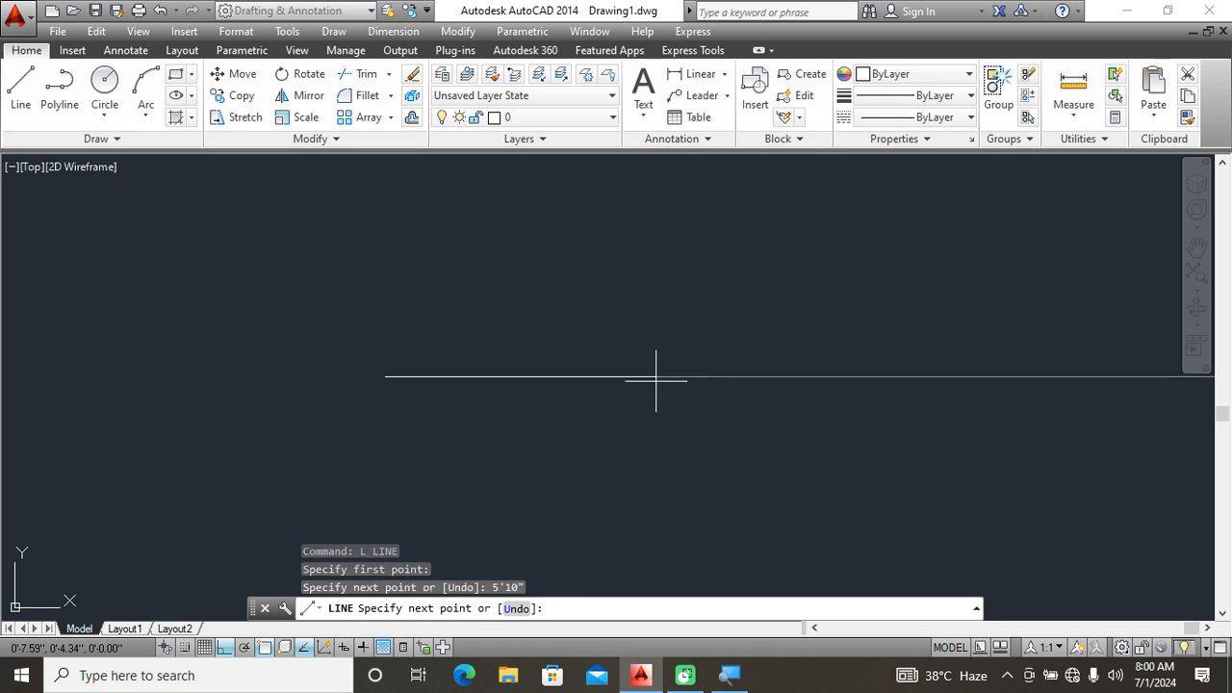
key(Return)
Fit the full length of the drawn line in the view using the Zoom command's All option.
scroll(676, 448, down, 3)
middle_drag(759, 463, 510, 470)
scroll(574, 449, down, 1)
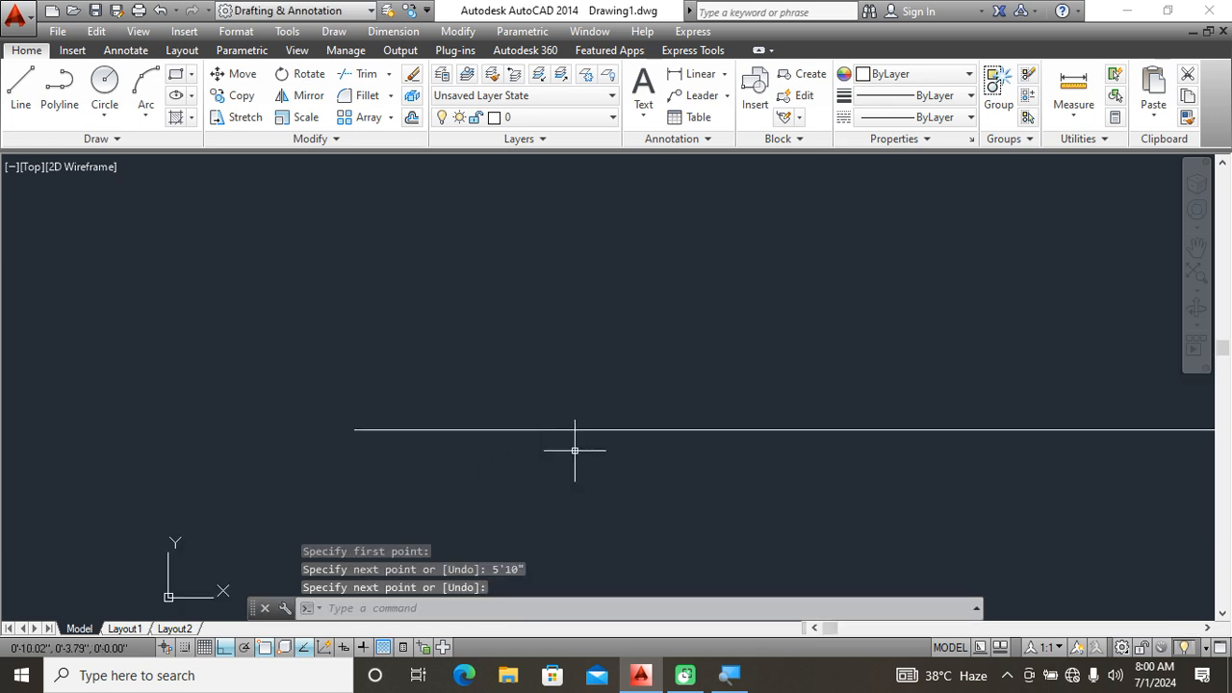
scroll(598, 451, down, 2)
scroll(667, 465, down, 1)
middle_drag(642, 479, 506, 415)
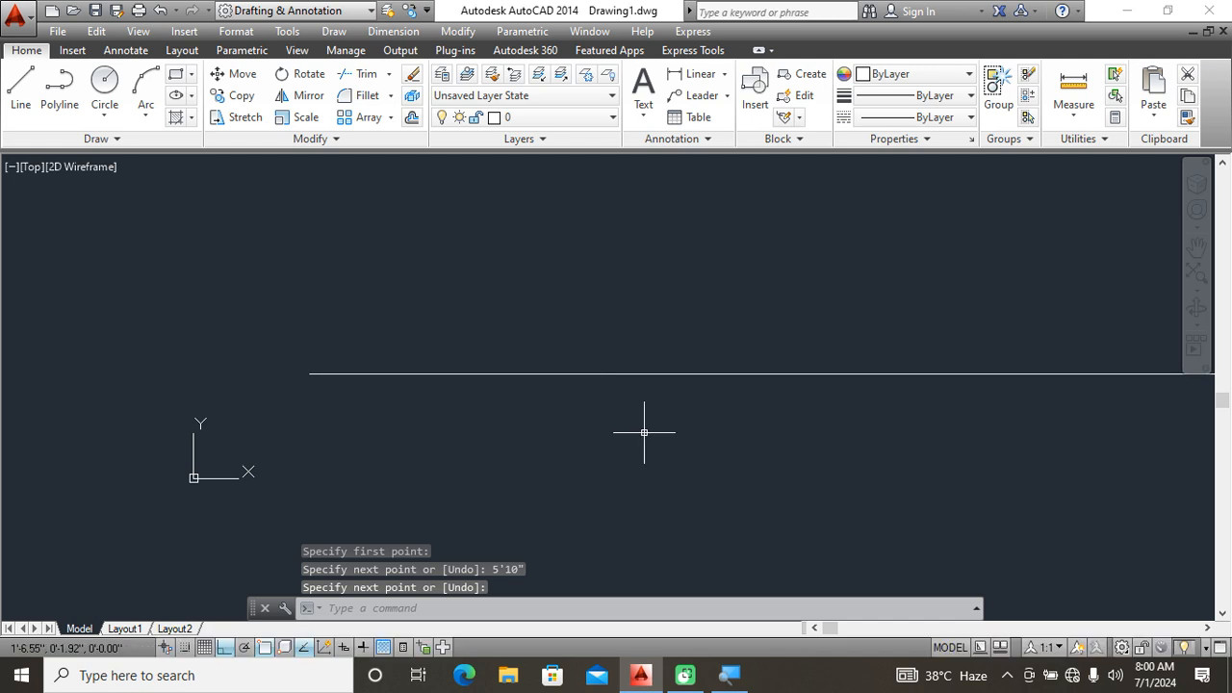
scroll(651, 433, down, 1)
middle_drag(644, 419, 350, 405)
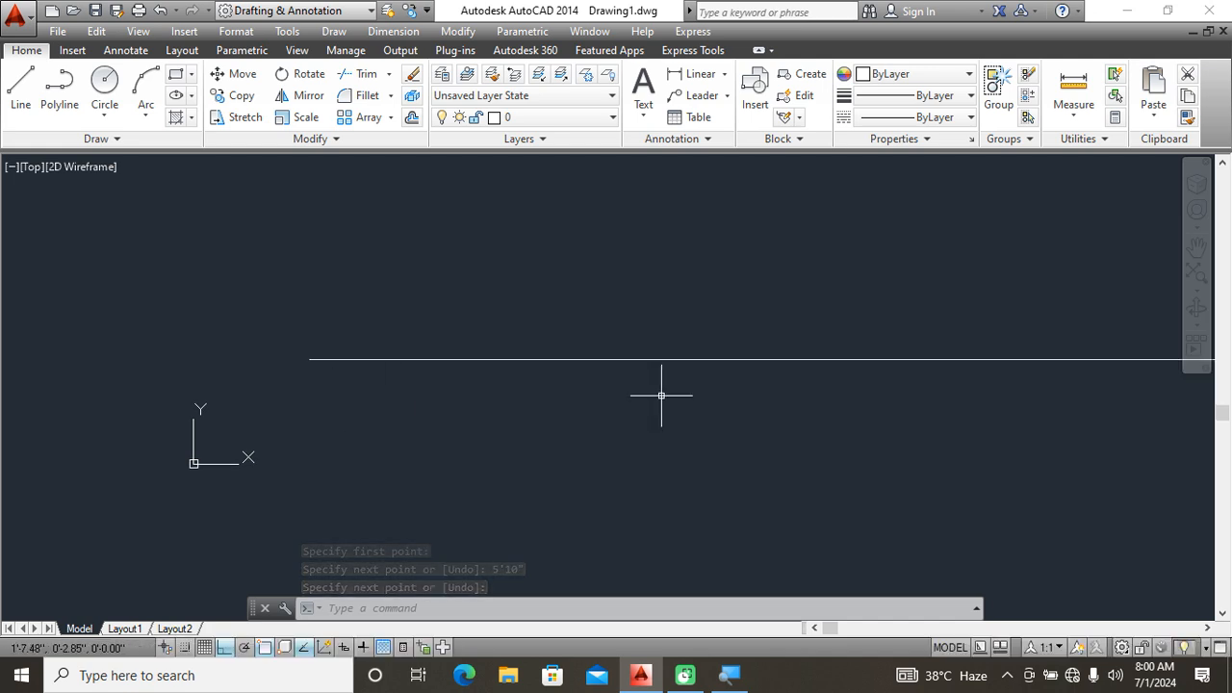
middle_drag(660, 396, 539, 428)
mouse_move(554, 359)
middle_down()
mouse_move(560, 475)
mouse_move(575, 317)
middle_up()
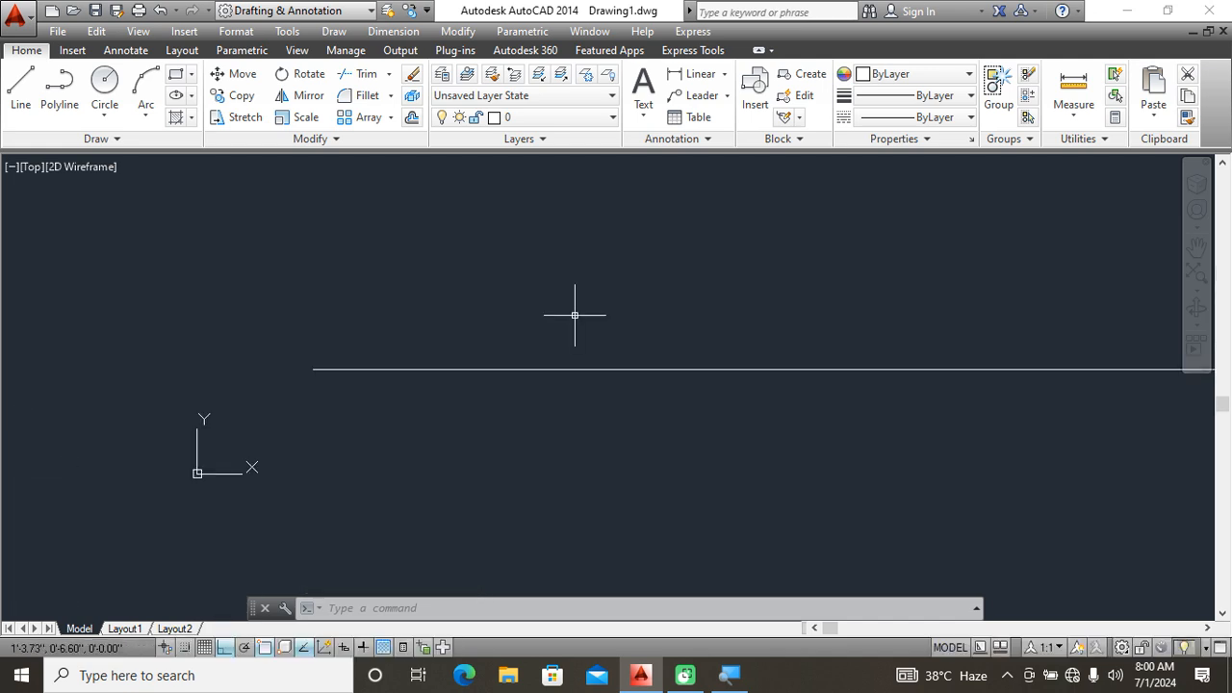
scroll(575, 321, down, 2)
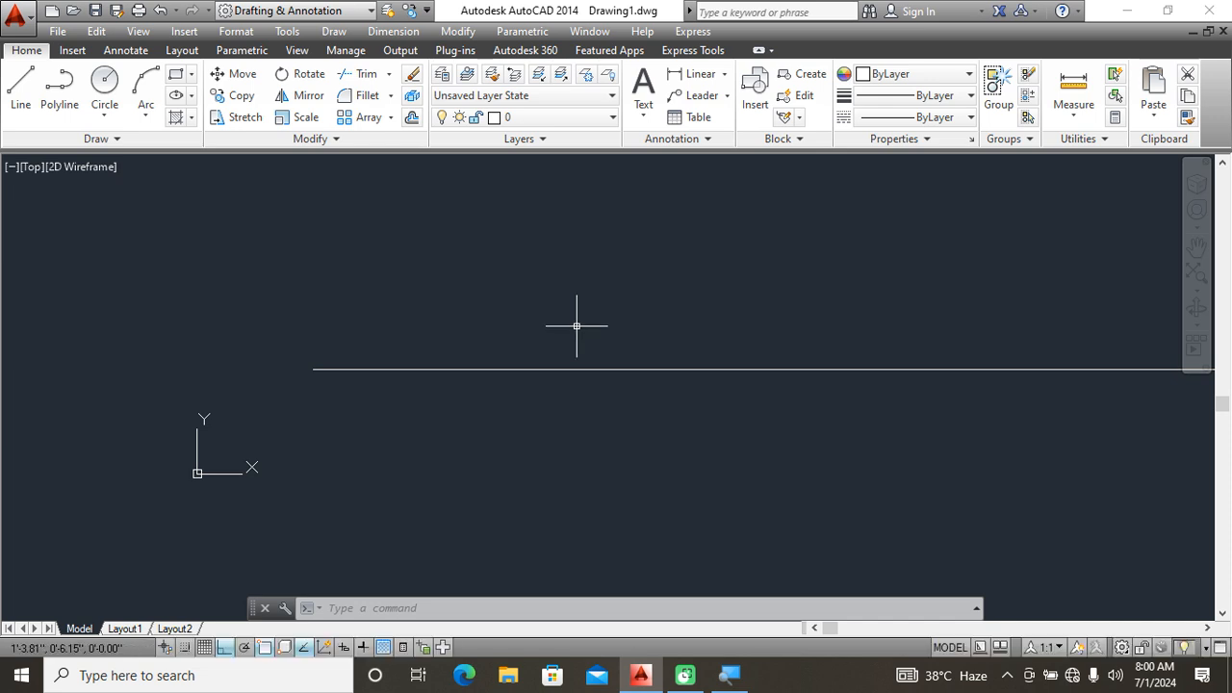
text(z)
key(Return)
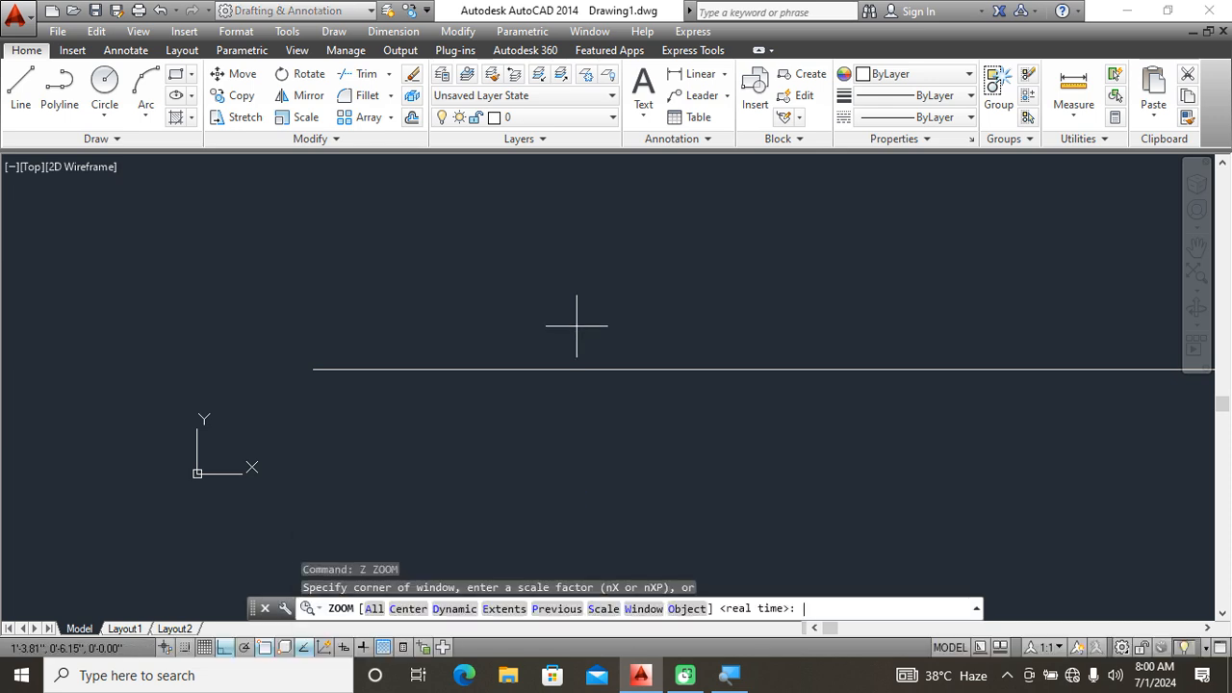
scroll(540, 385, up, 2)
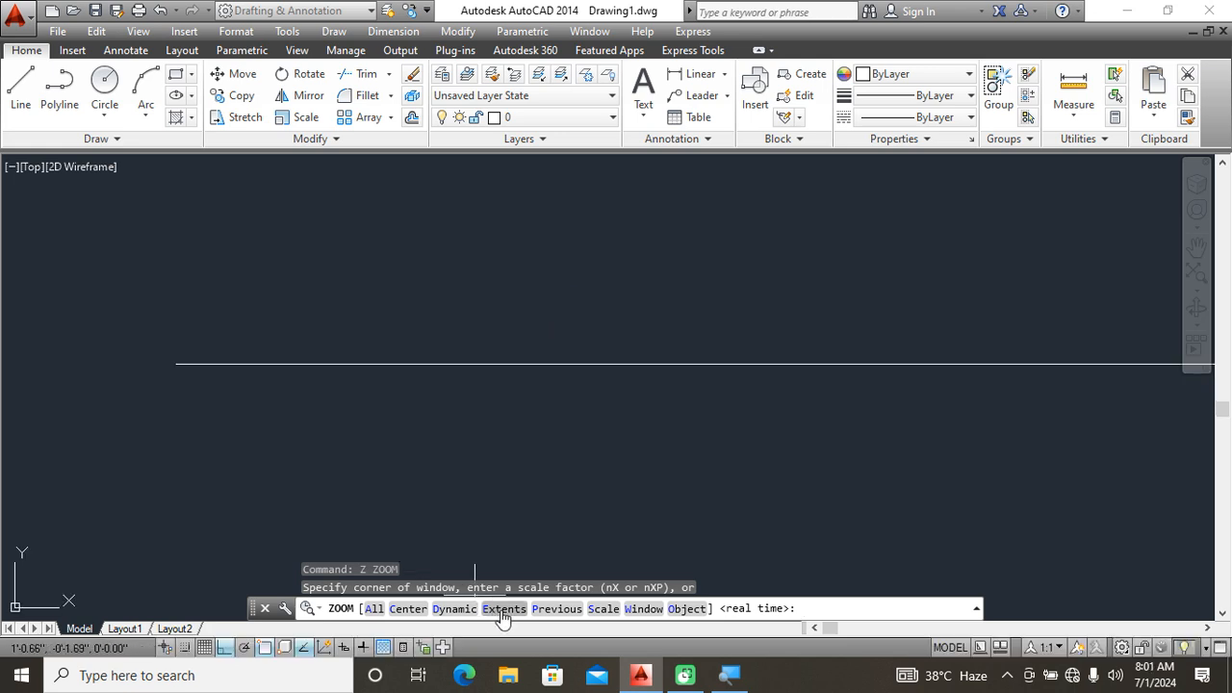
click(371, 609)
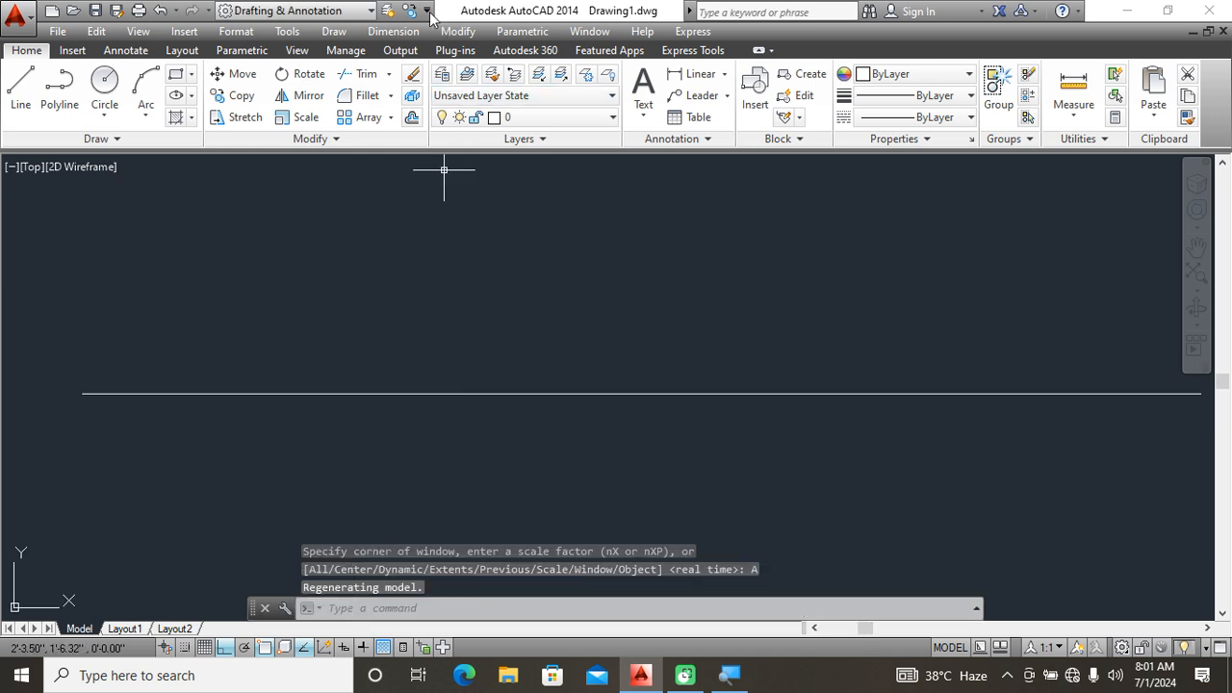
Add a linear dimension to the horizontal line by selecting the line itself, placing the dimension above it.
click(393, 31)
click(403, 78)
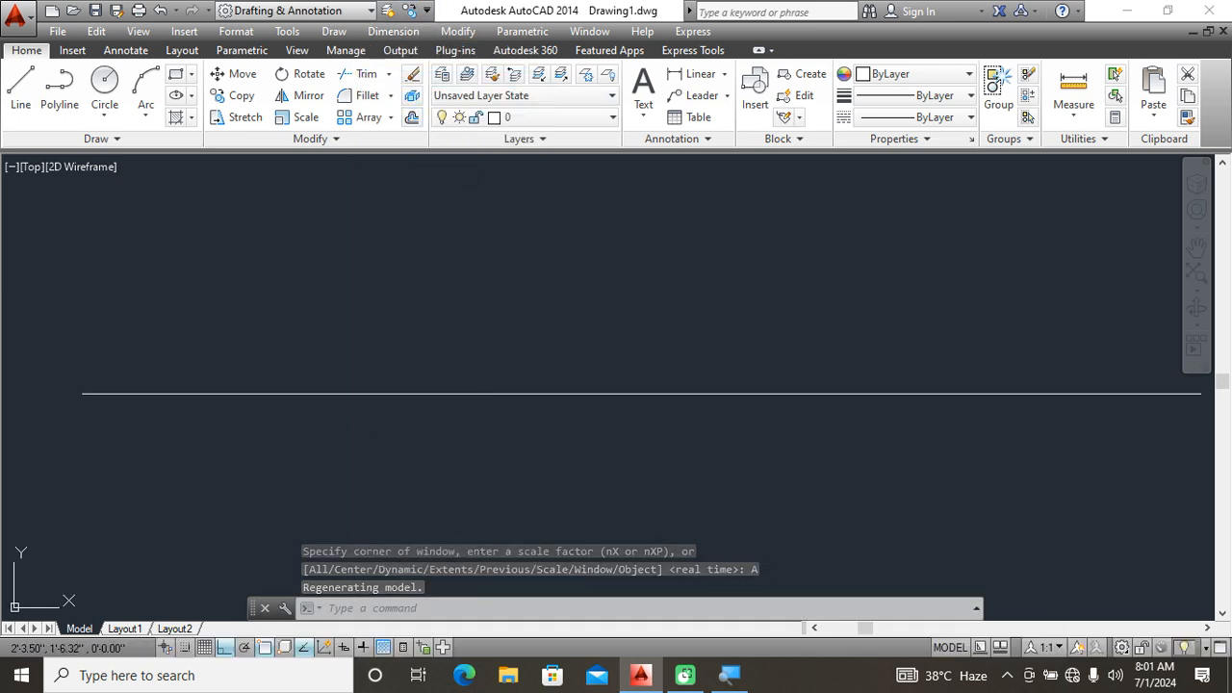
key(Return)
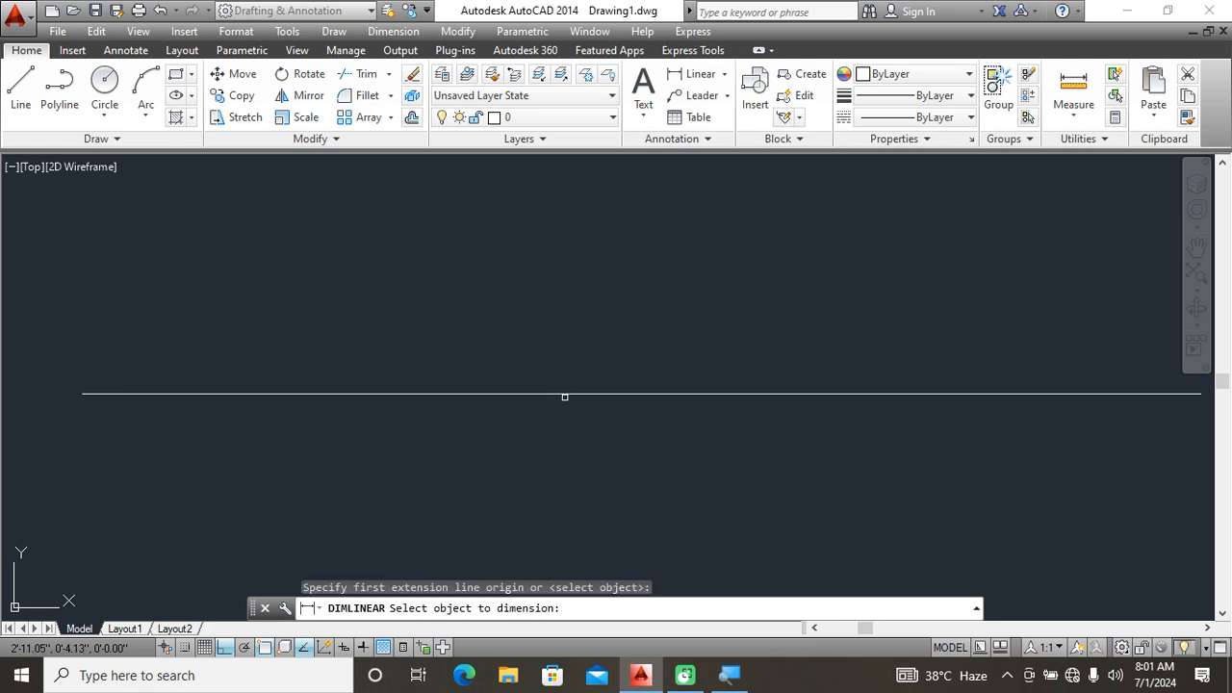
click(560, 393)
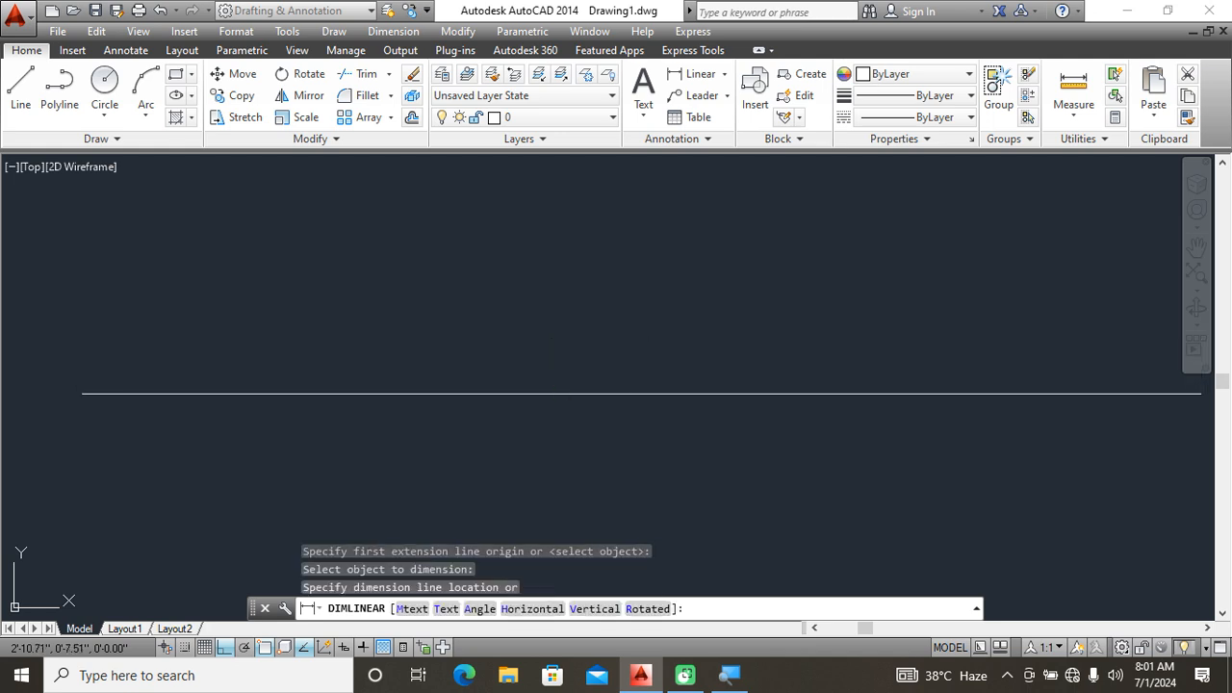
click(649, 341)
scroll(650, 352, up, 3)
scroll(649, 352, up, 2)
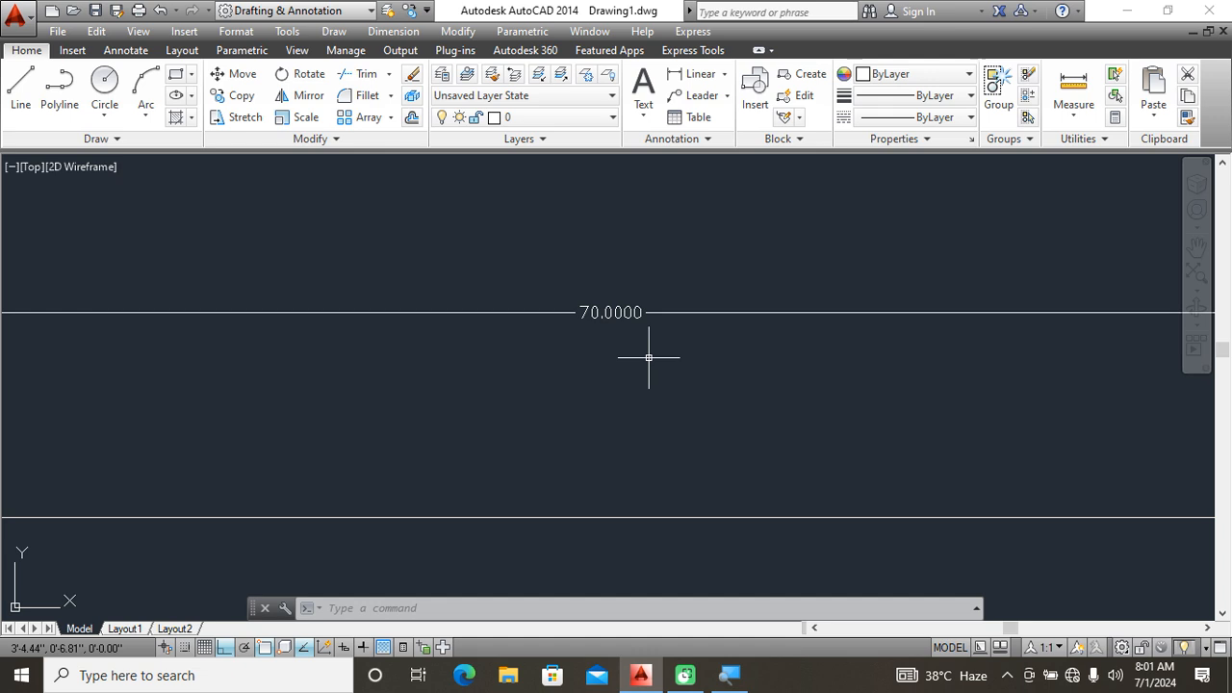
scroll(649, 357, down, 4)
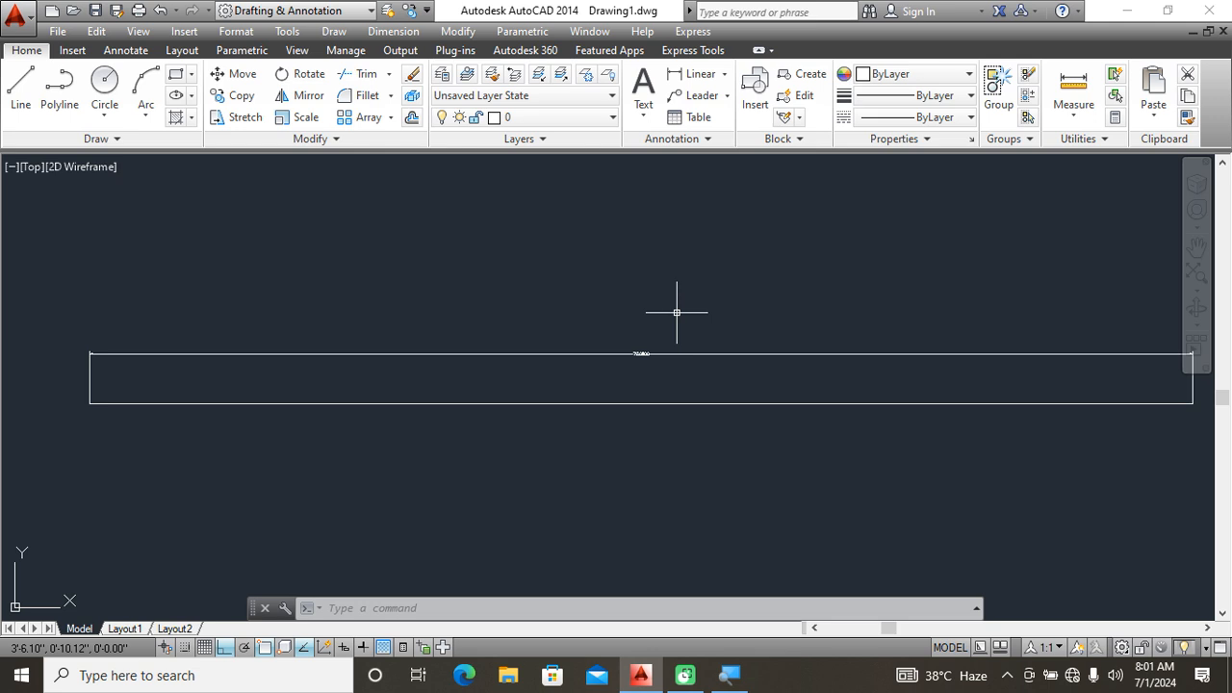
Modify the Standard dimension style's primary units to the Engineering format with a precision of 0'-0.00".
text(d)
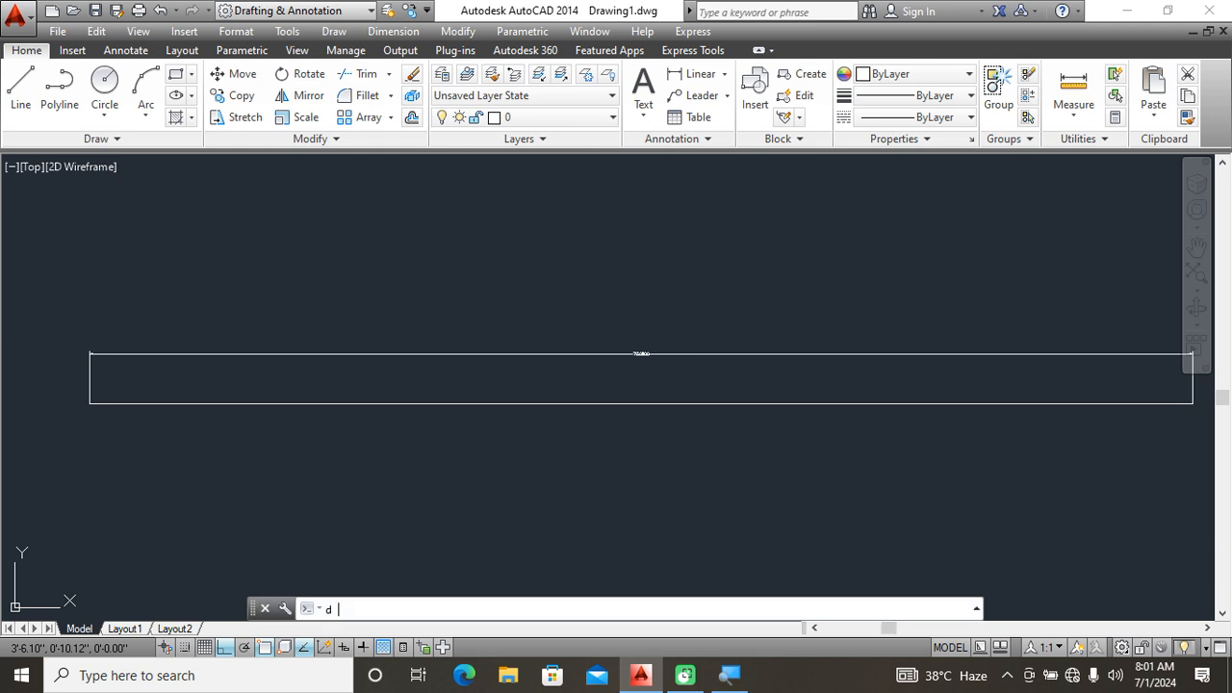
key(Return)
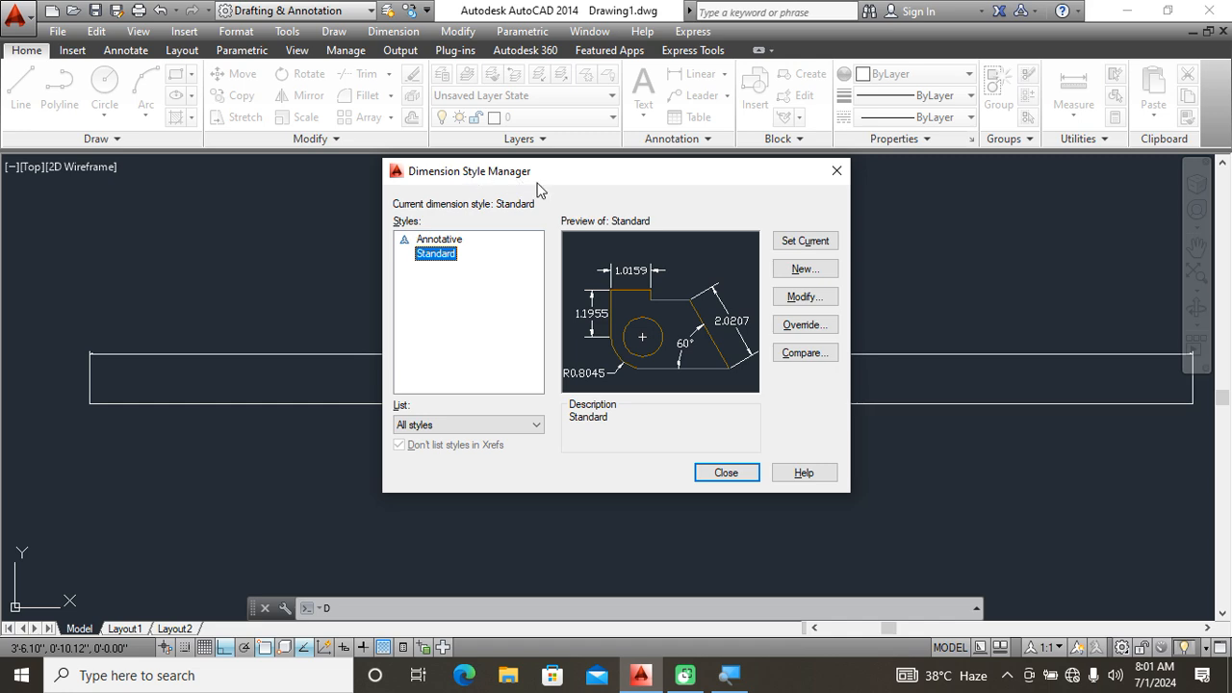
click(797, 306)
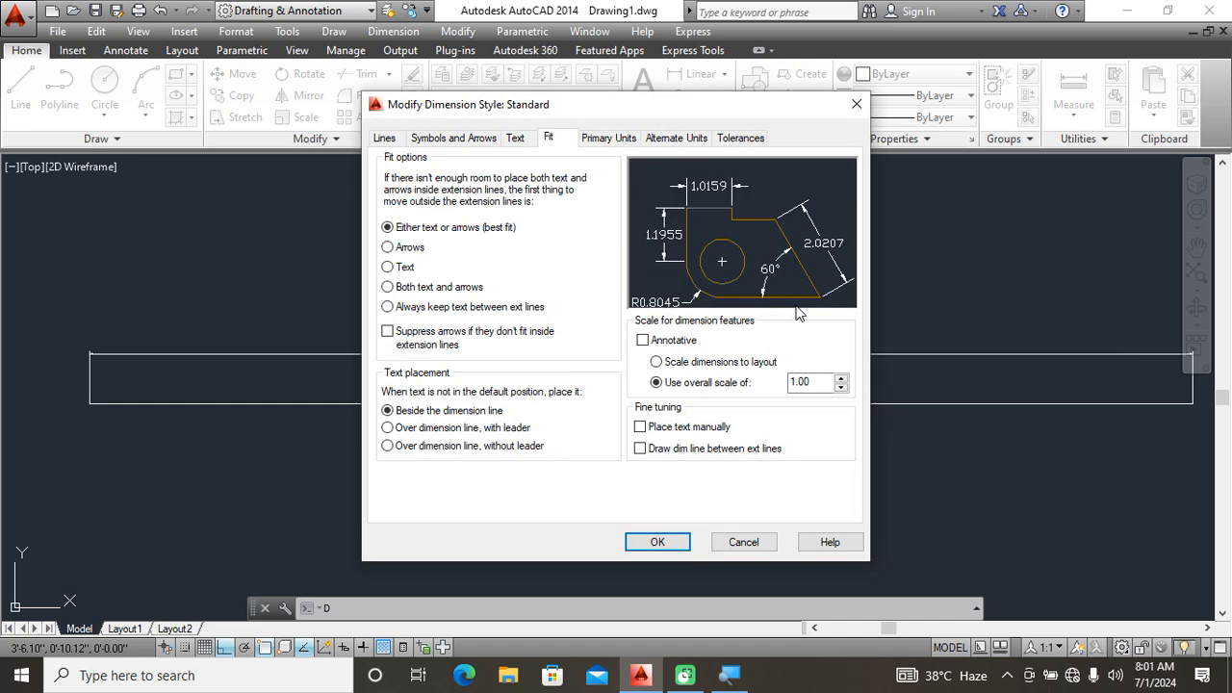
click(606, 139)
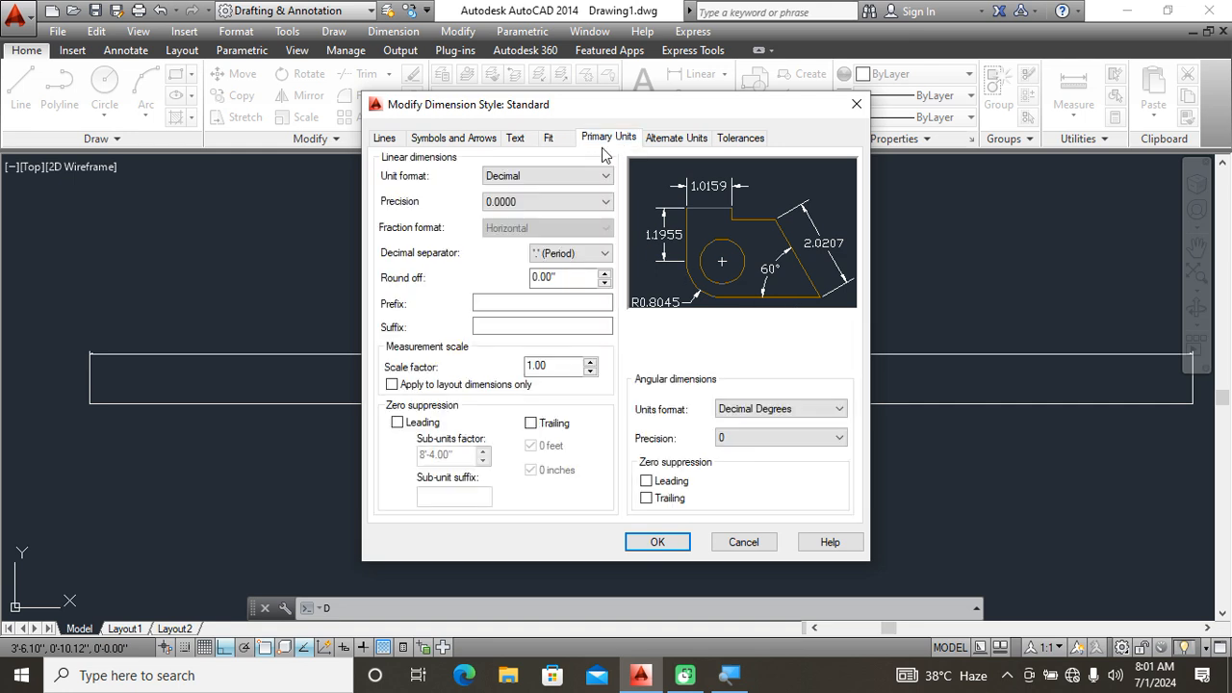
click(550, 175)
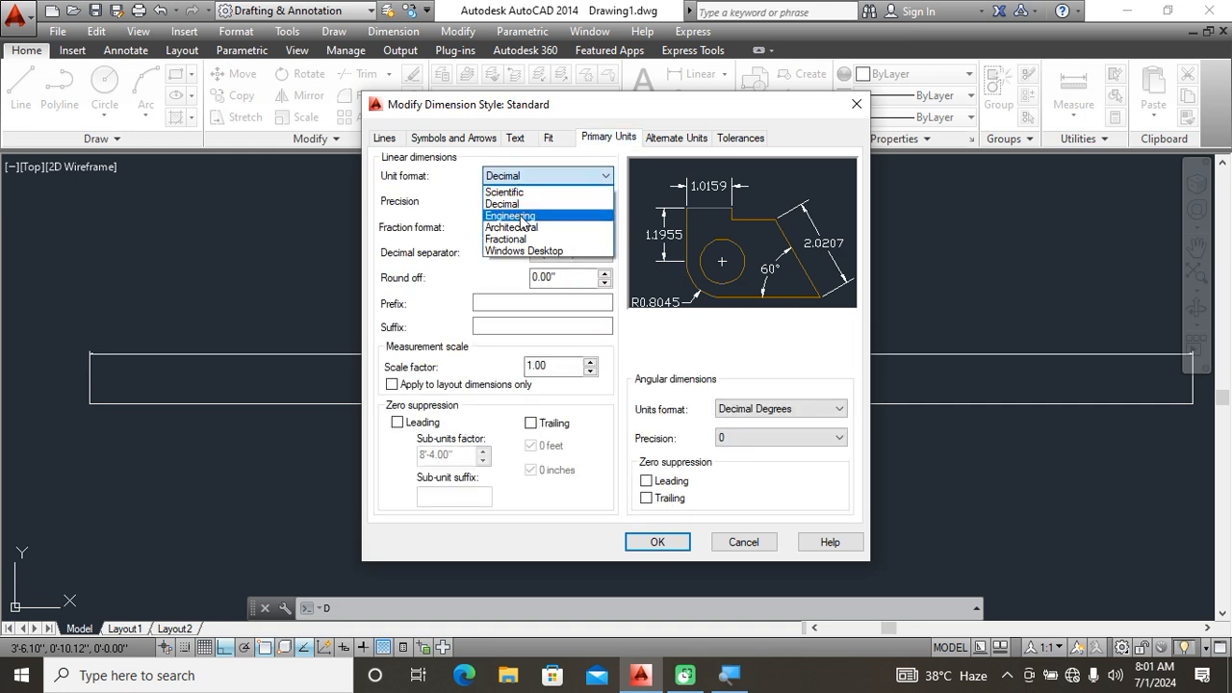
click(530, 216)
click(535, 202)
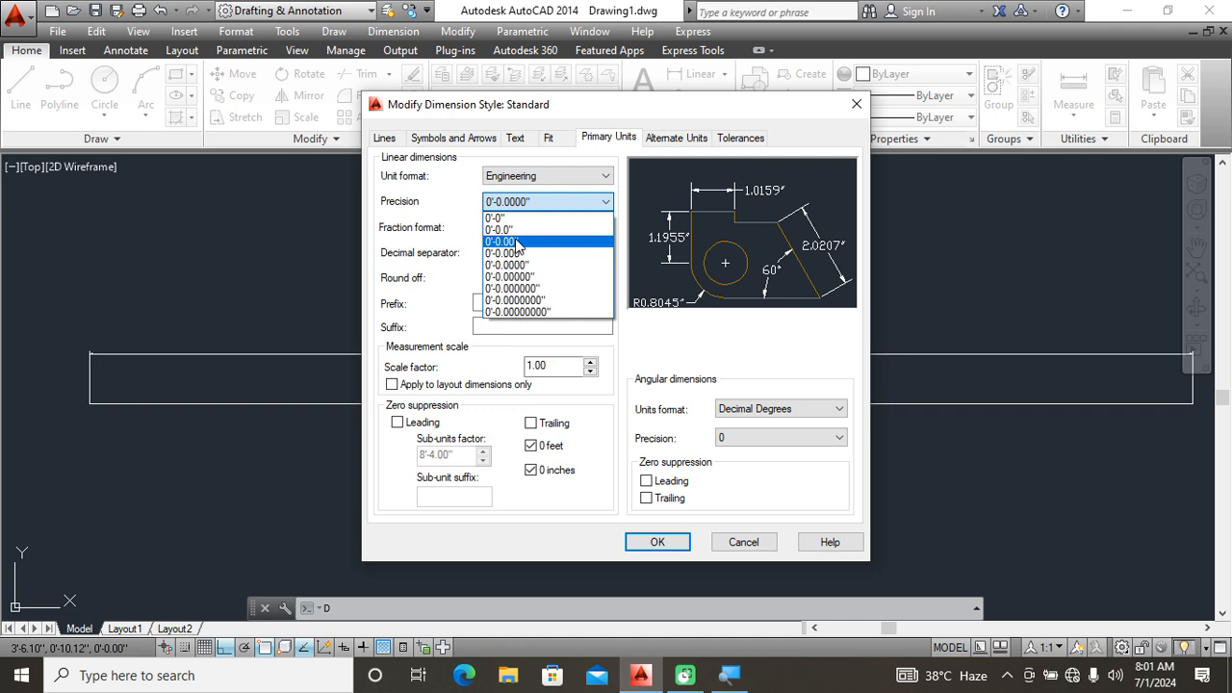
click(515, 241)
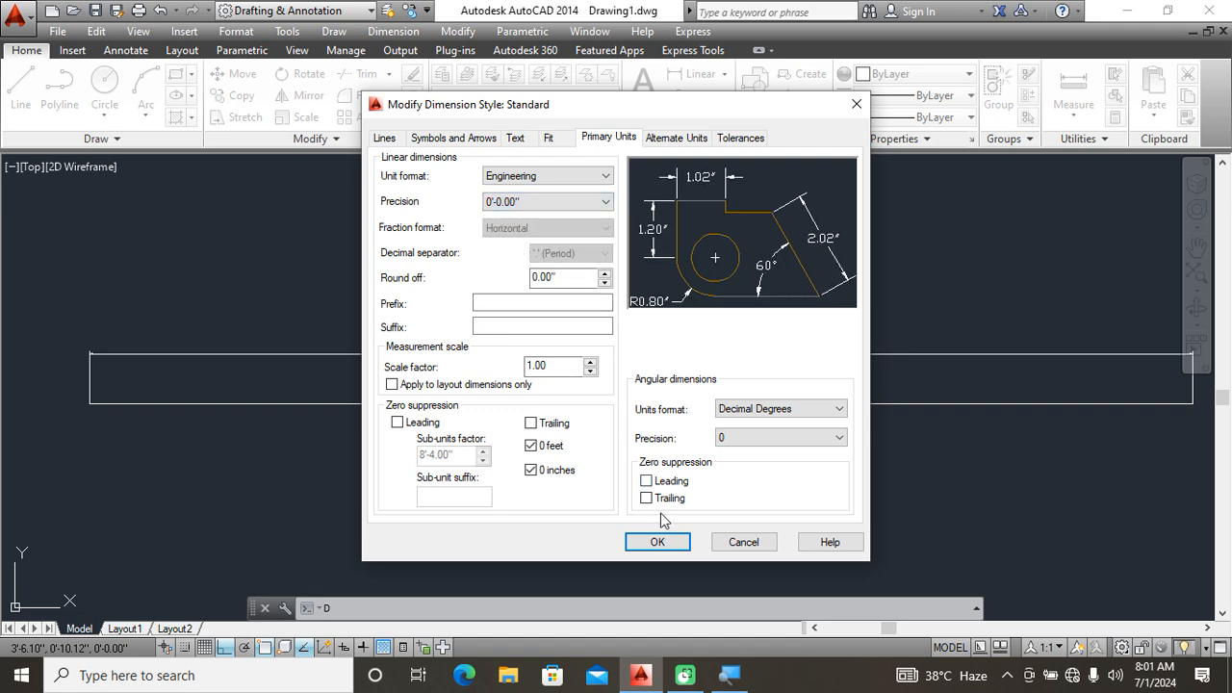
click(657, 542)
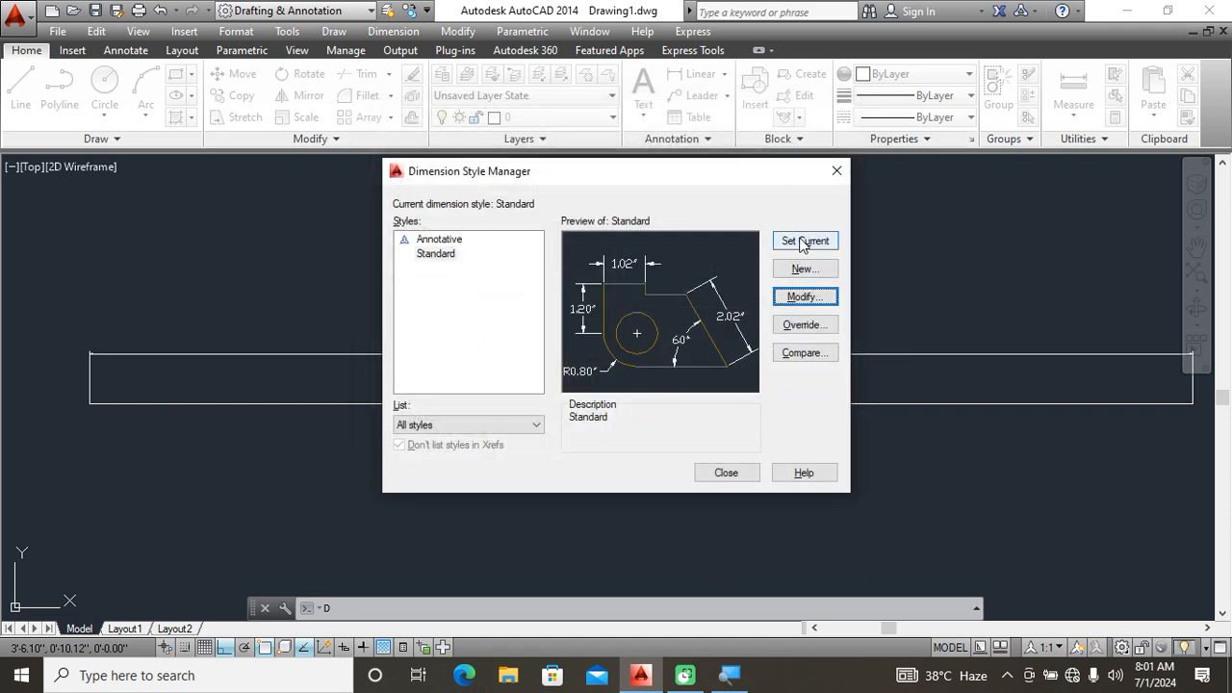
click(726, 472)
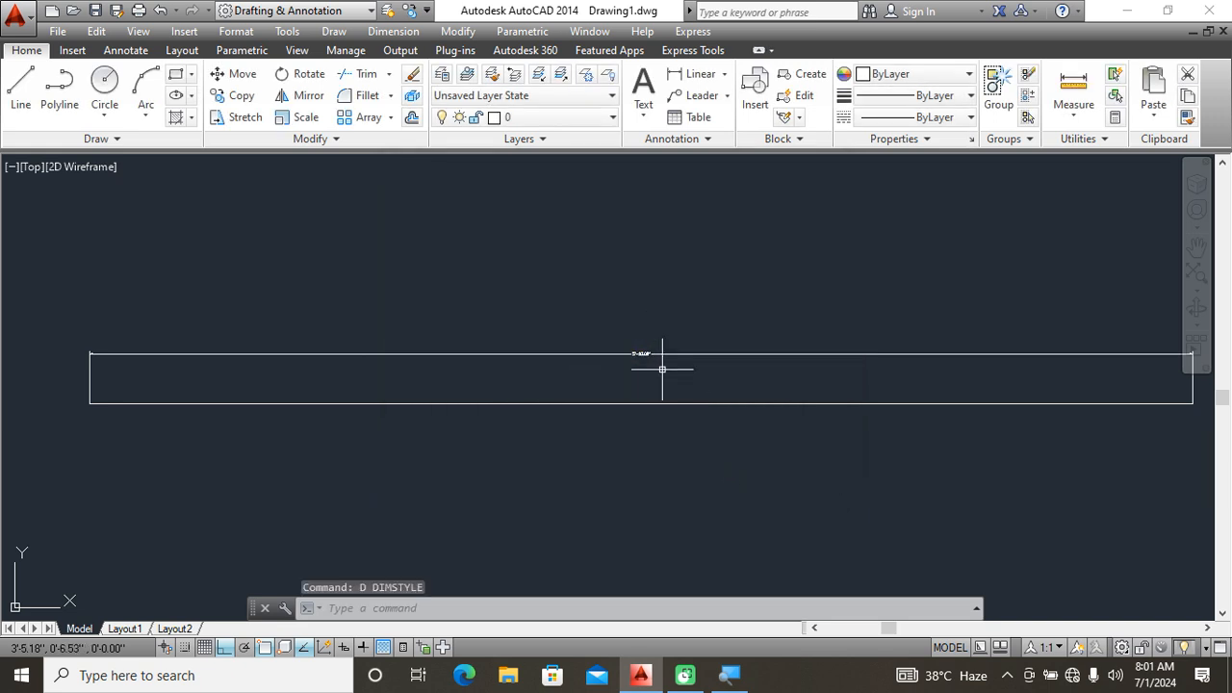
scroll(656, 358, up, 3)
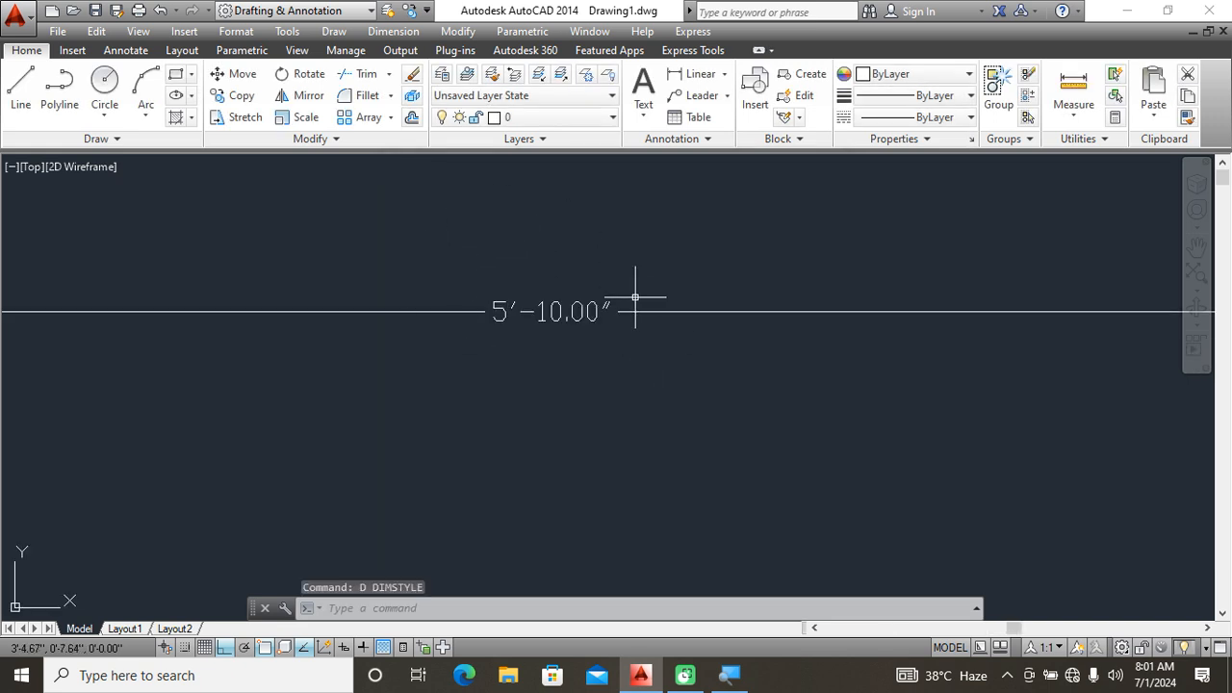
scroll(608, 375, down, 5)
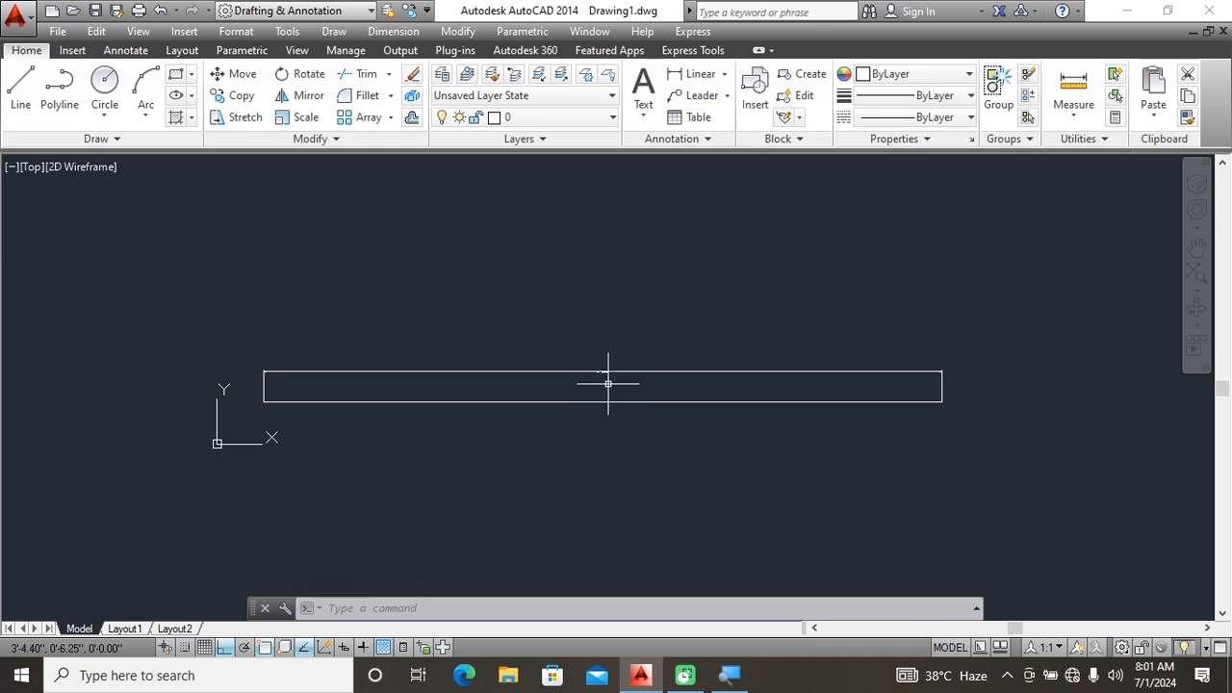
Set the Standard dimension style's text height to 4" and apply the change.
text(d)
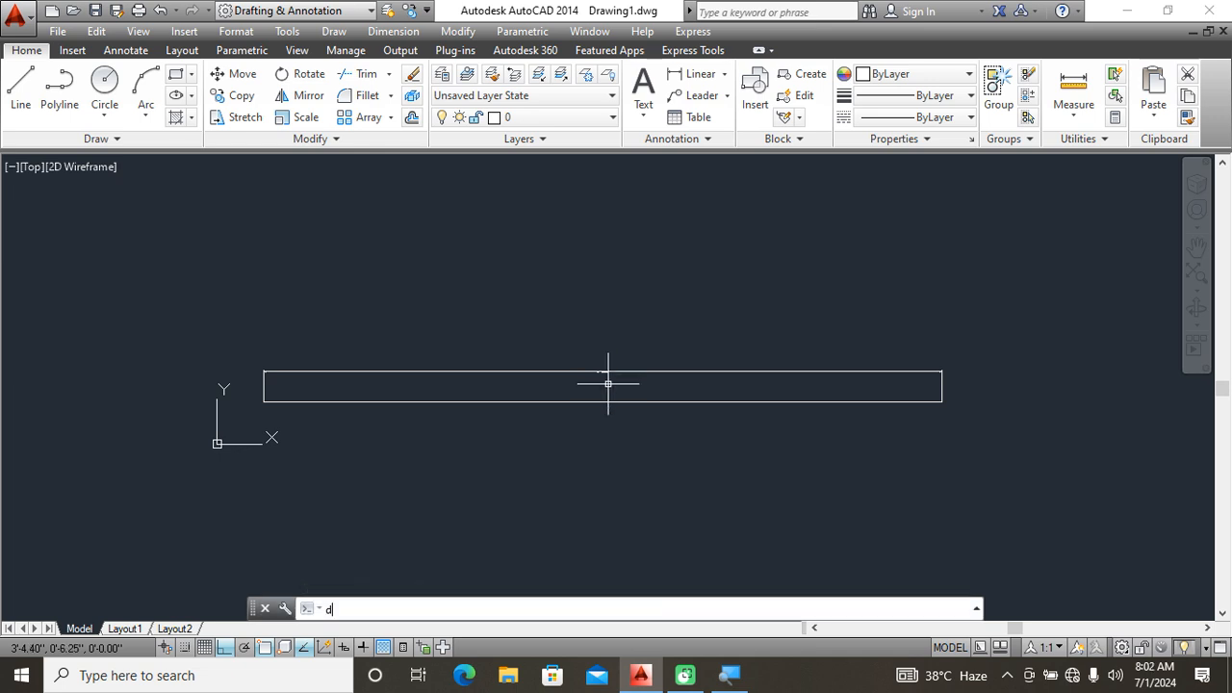
key(Return)
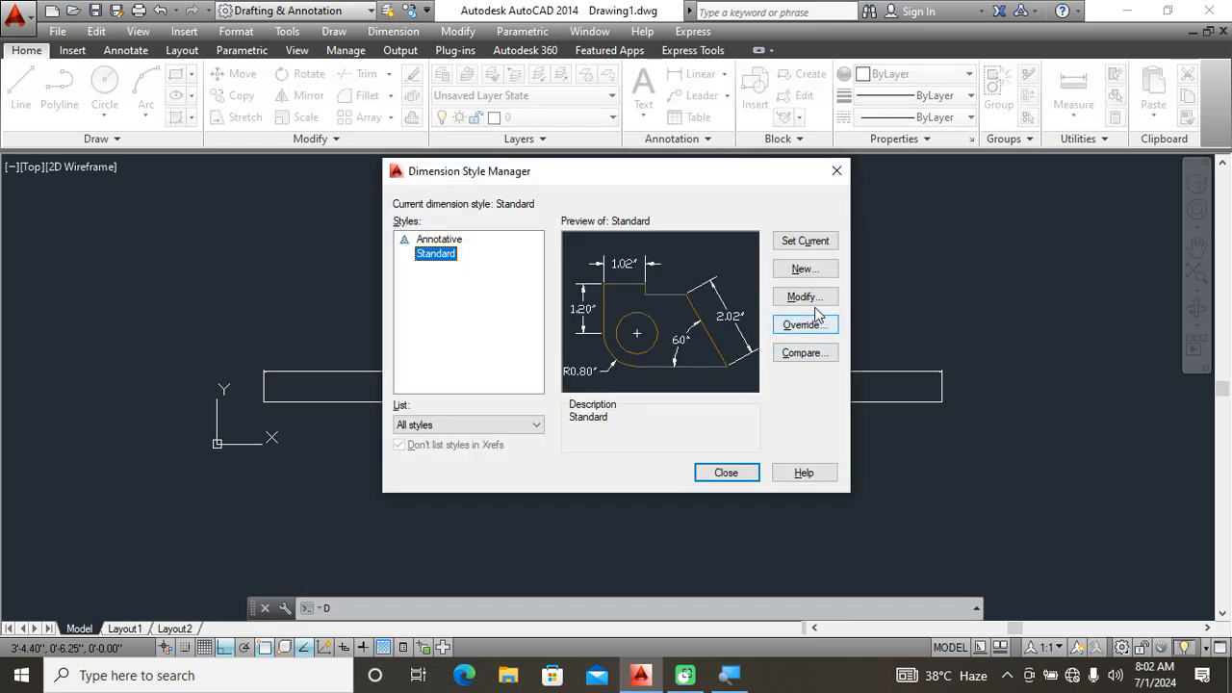
click(818, 300)
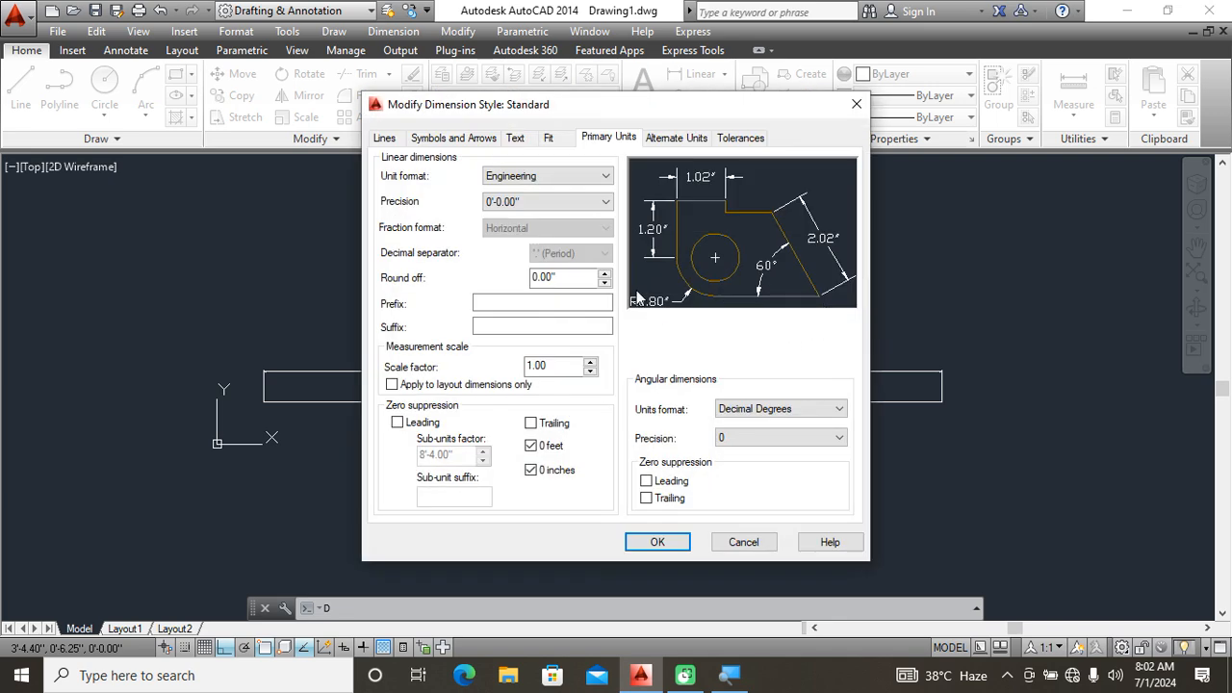
click(518, 140)
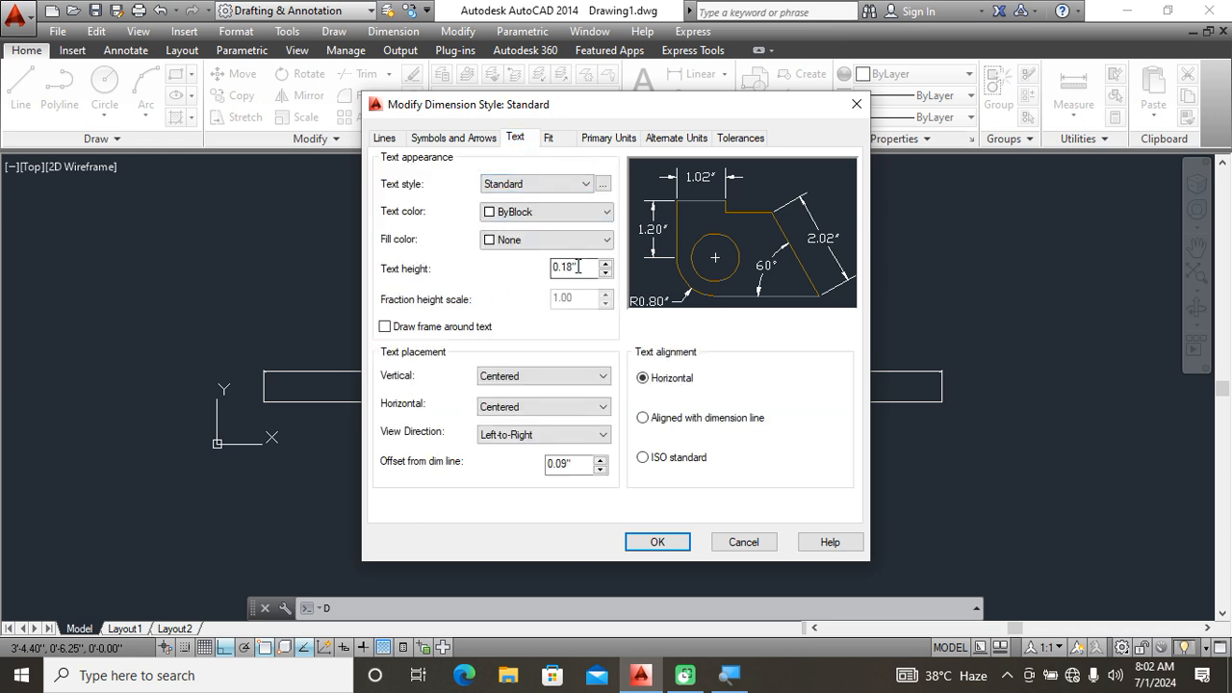
drag(578, 267, 541, 266)
text(4")
click(658, 542)
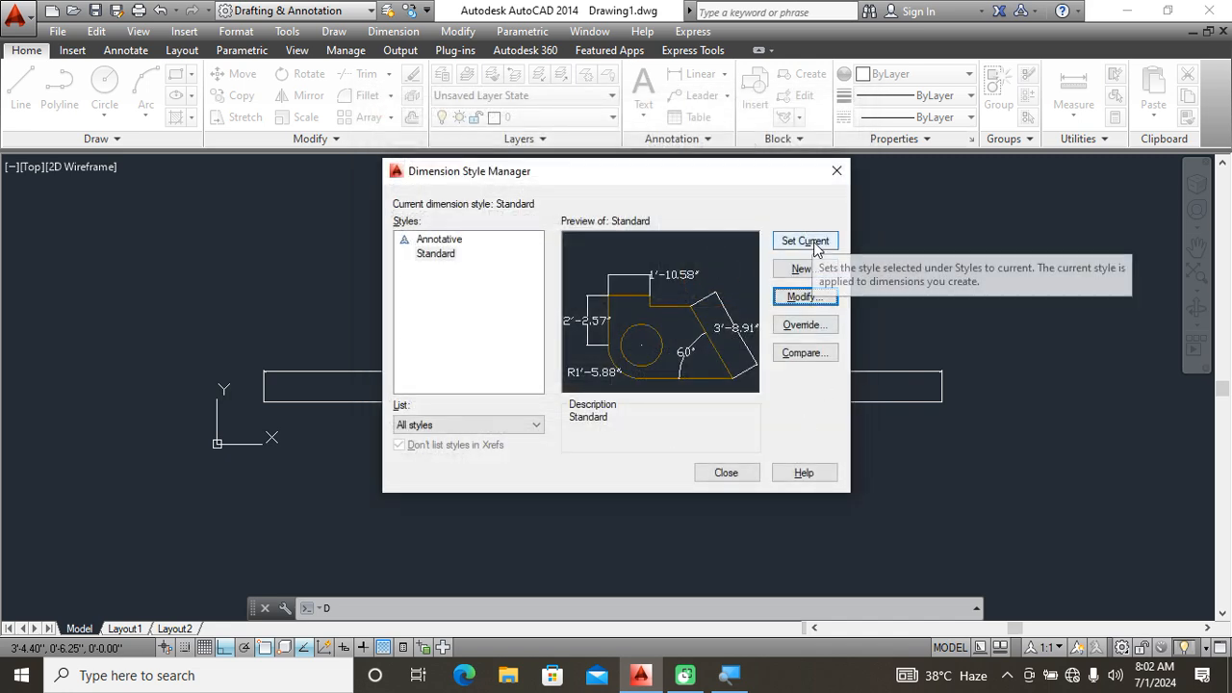
click(729, 473)
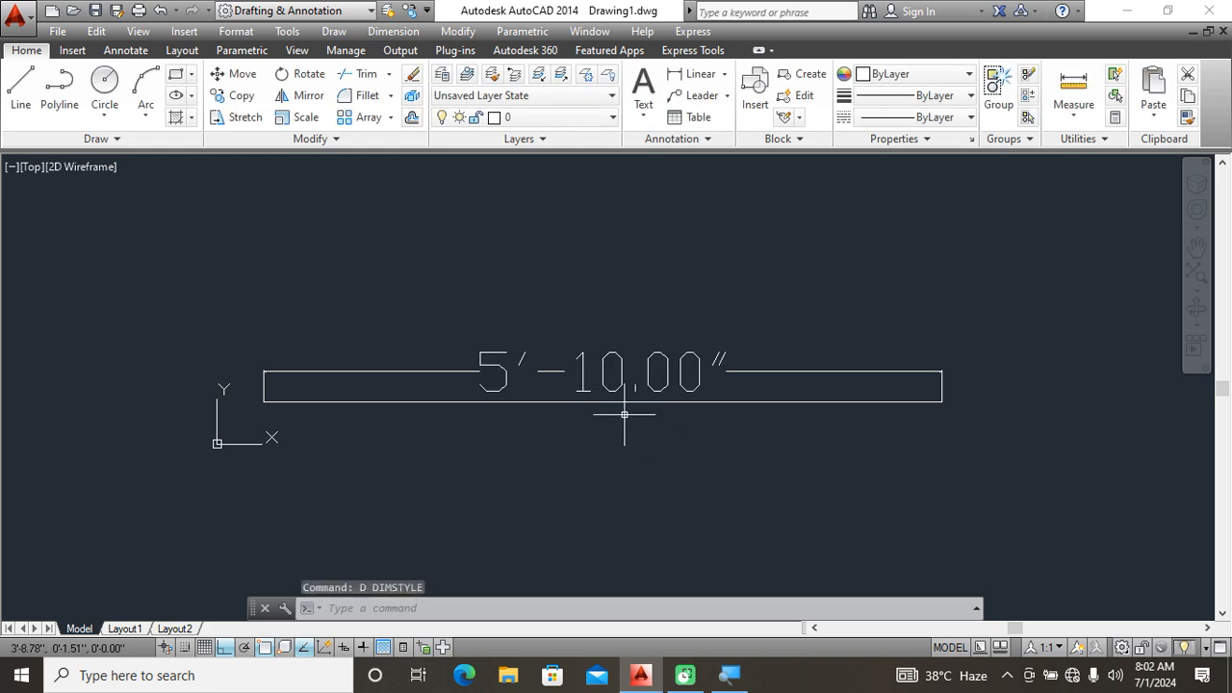
middle_drag(573, 369, 710, 366)
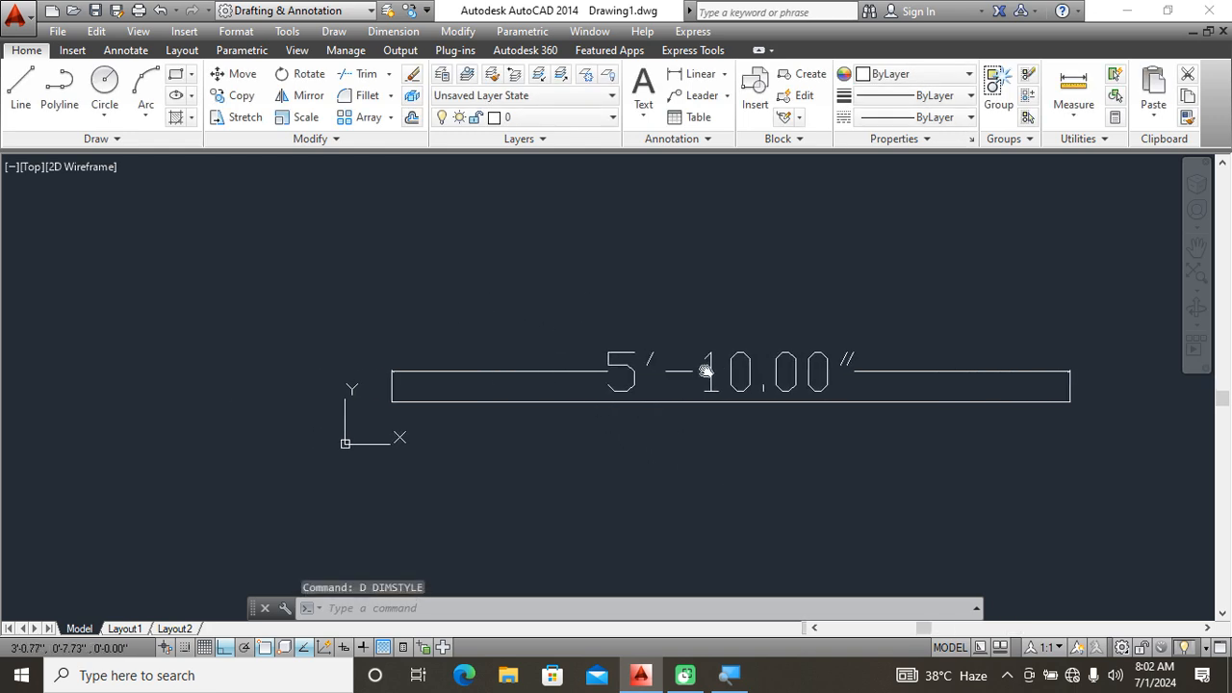
scroll(404, 371, up, 2)
scroll(394, 375, down, 2)
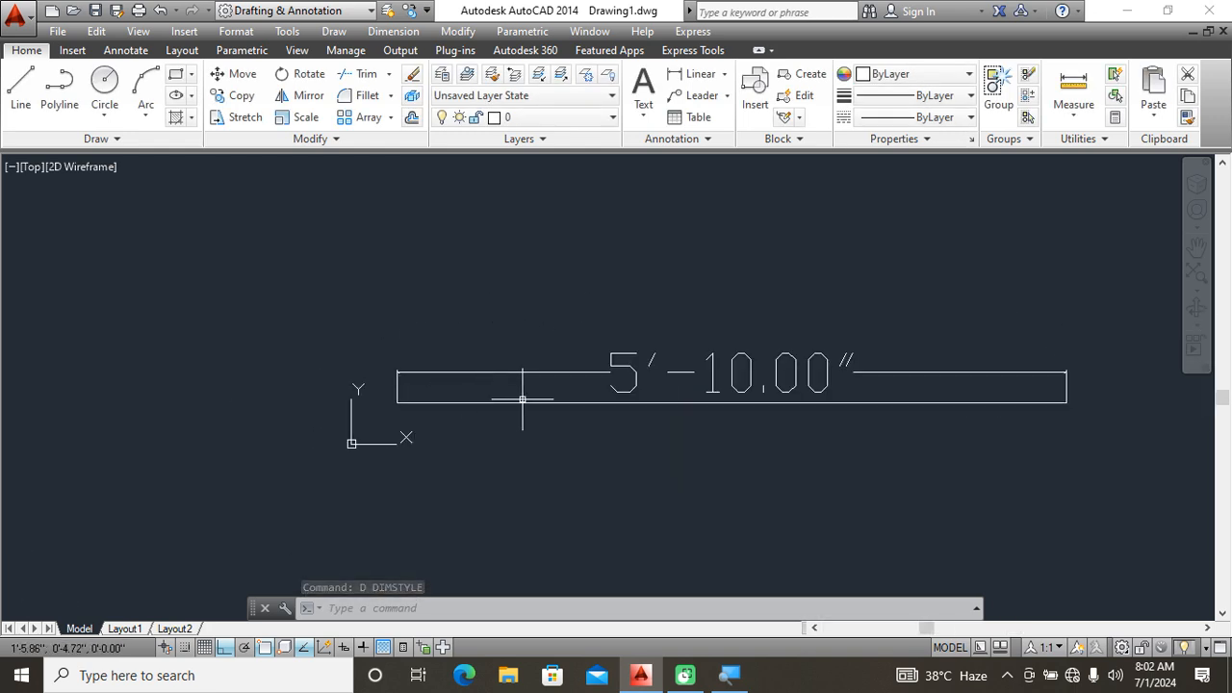
Set the arrow size of the Standard dimension style to 2" and apply the change.
text(d)
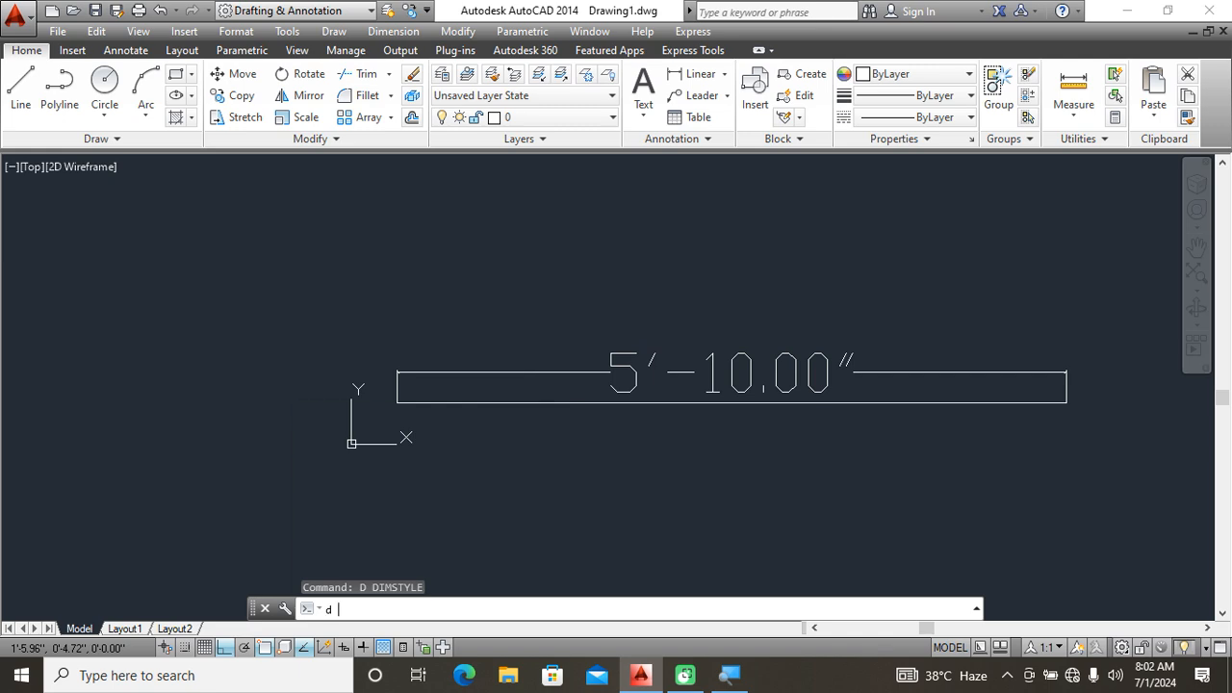
key(Return)
click(810, 300)
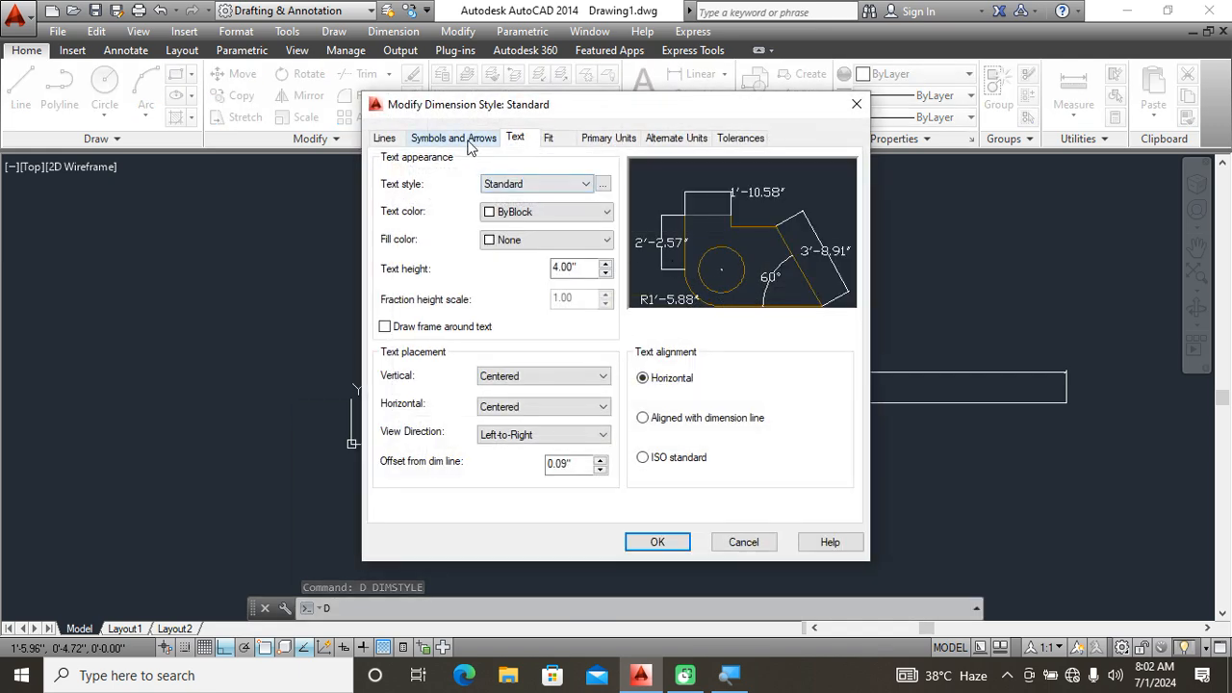
click(469, 141)
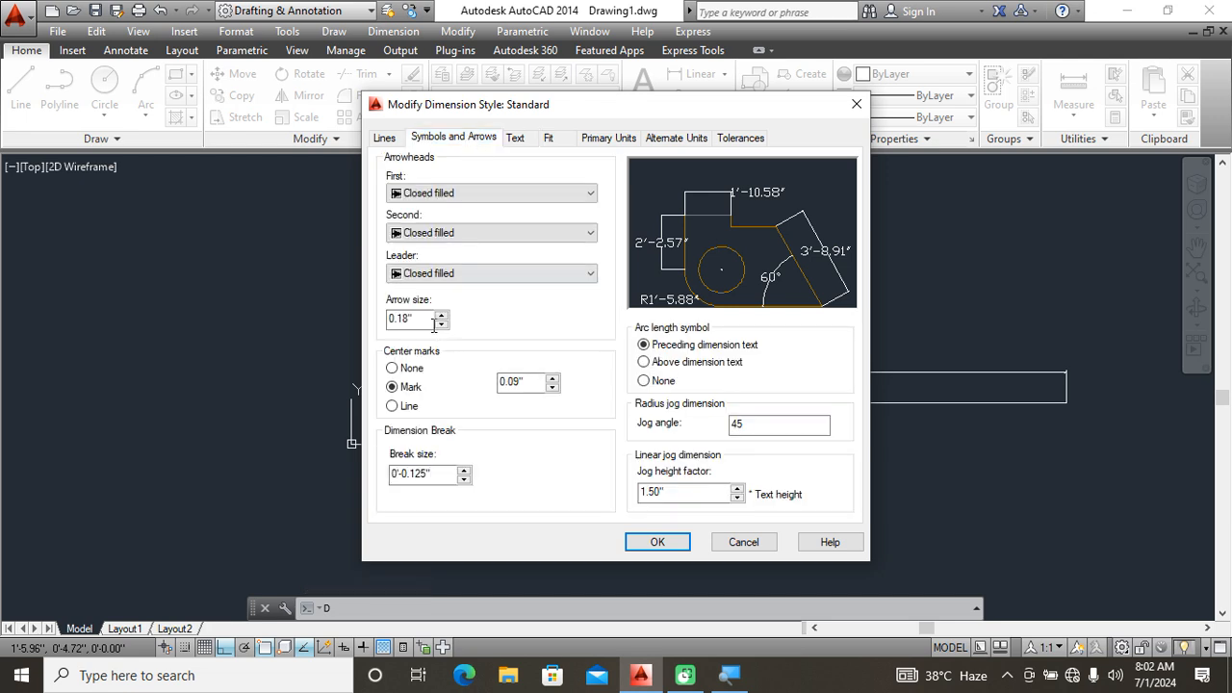
drag(435, 320, 364, 330)
text(2)
click(658, 542)
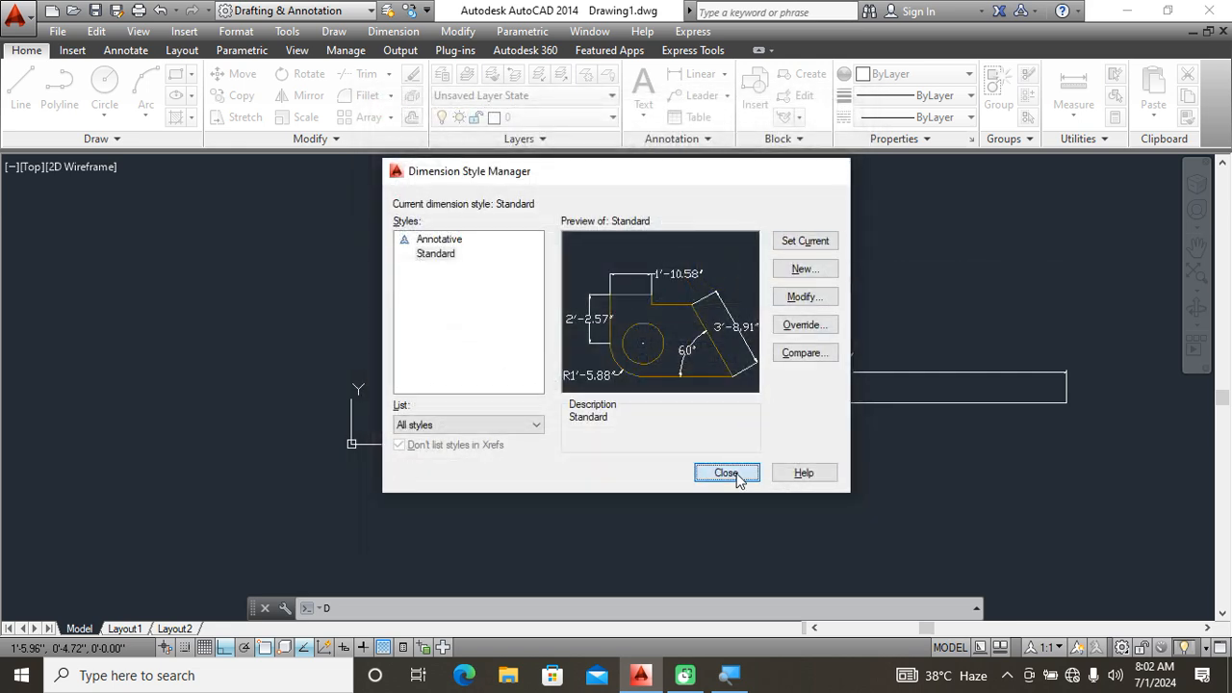
click(732, 474)
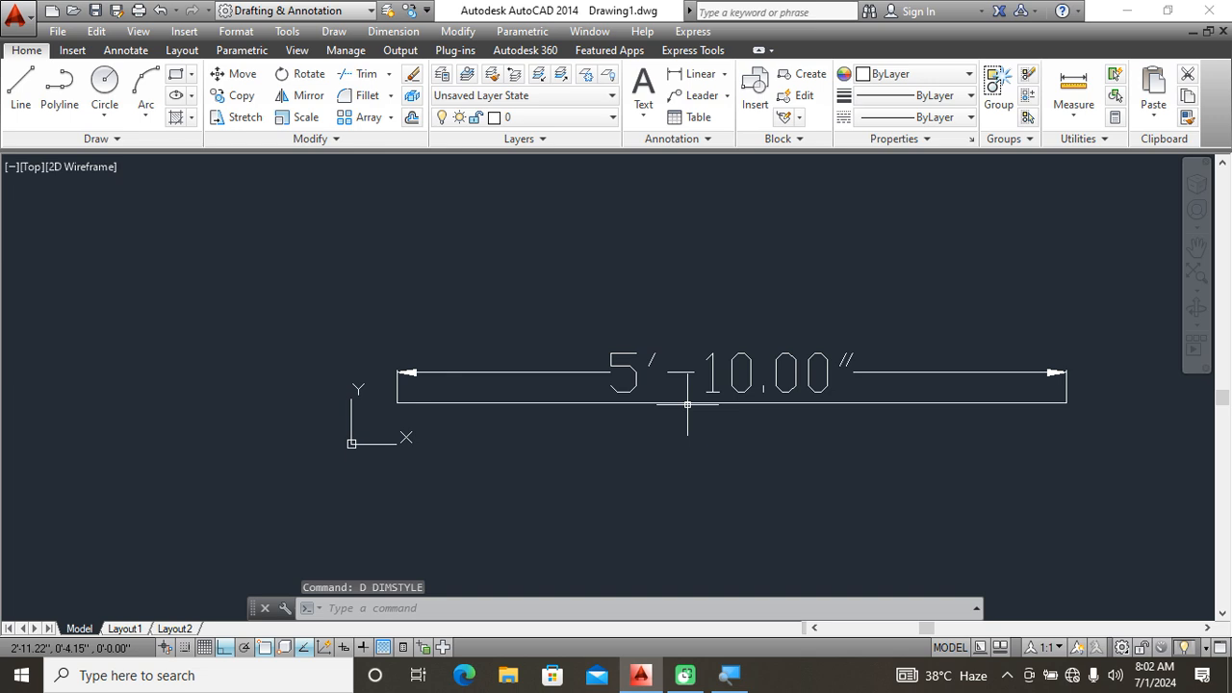
Set both the arrow size and the text height of the Standard dimension style to 0.18" and apply.
text(d)
key(Return)
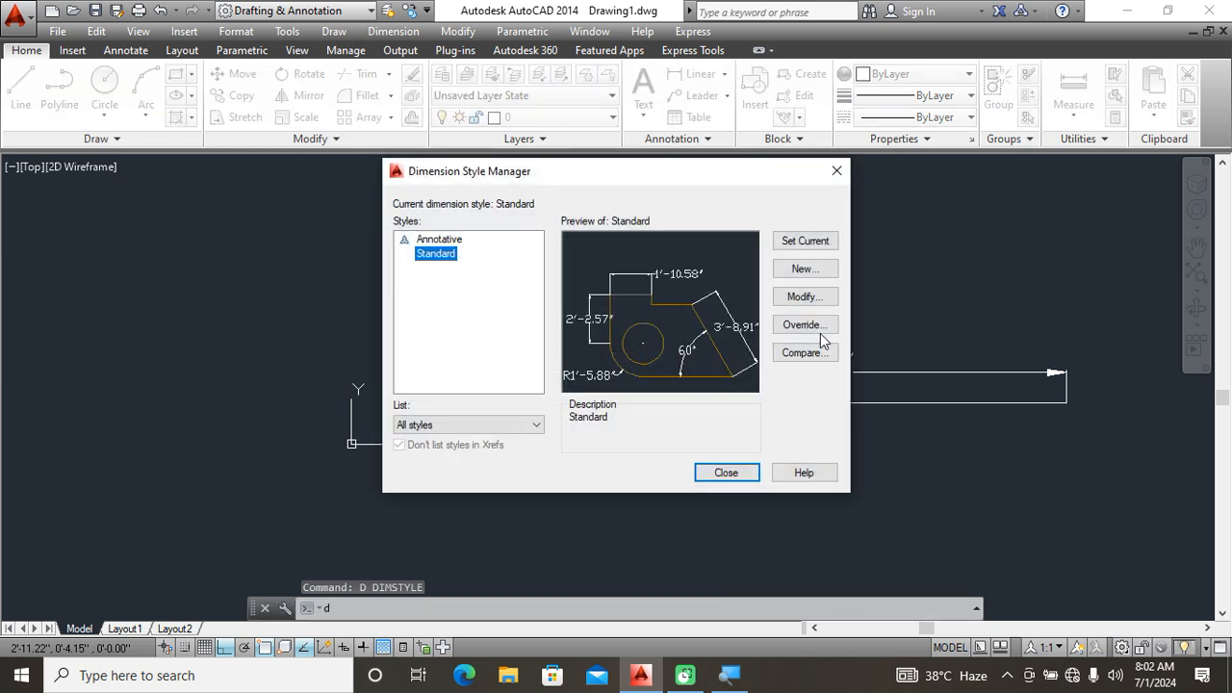
click(805, 297)
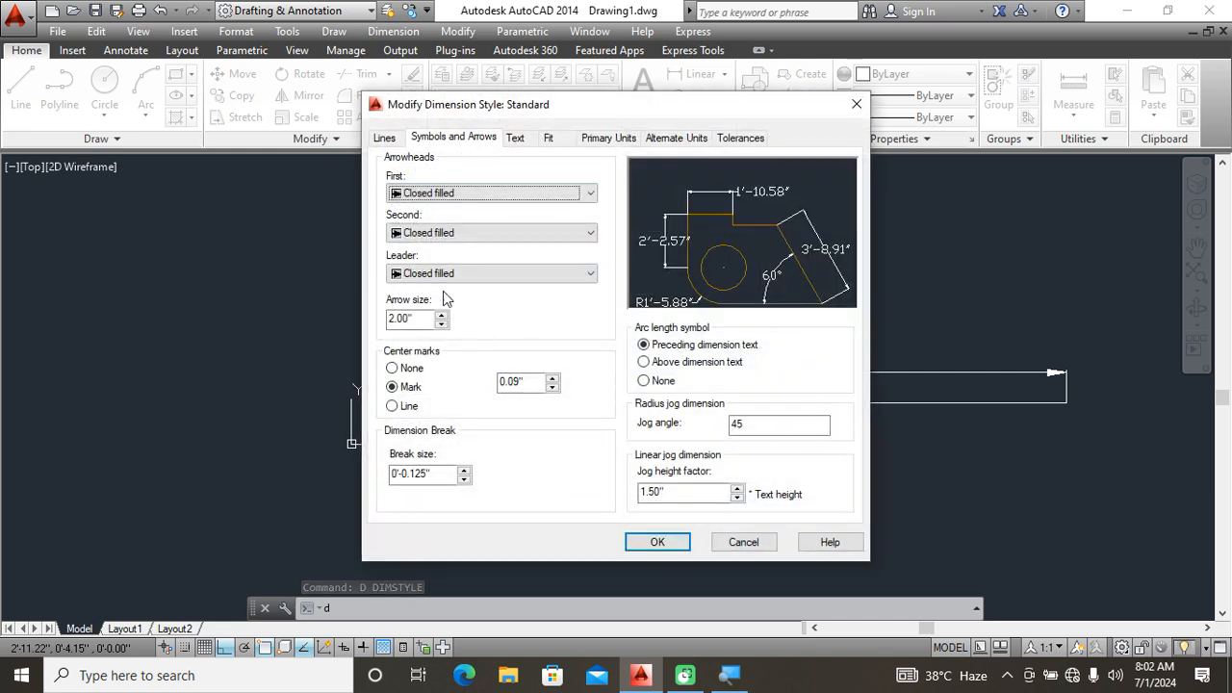
drag(438, 318, 322, 323)
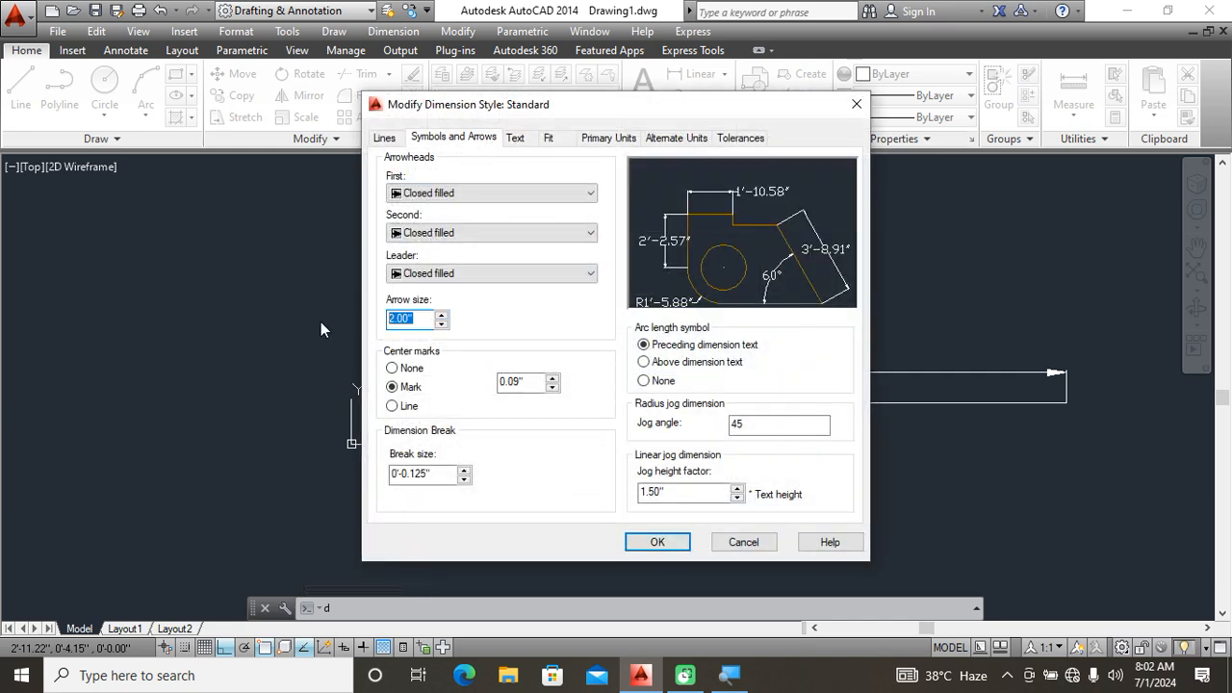
text(.18)
click(525, 140)
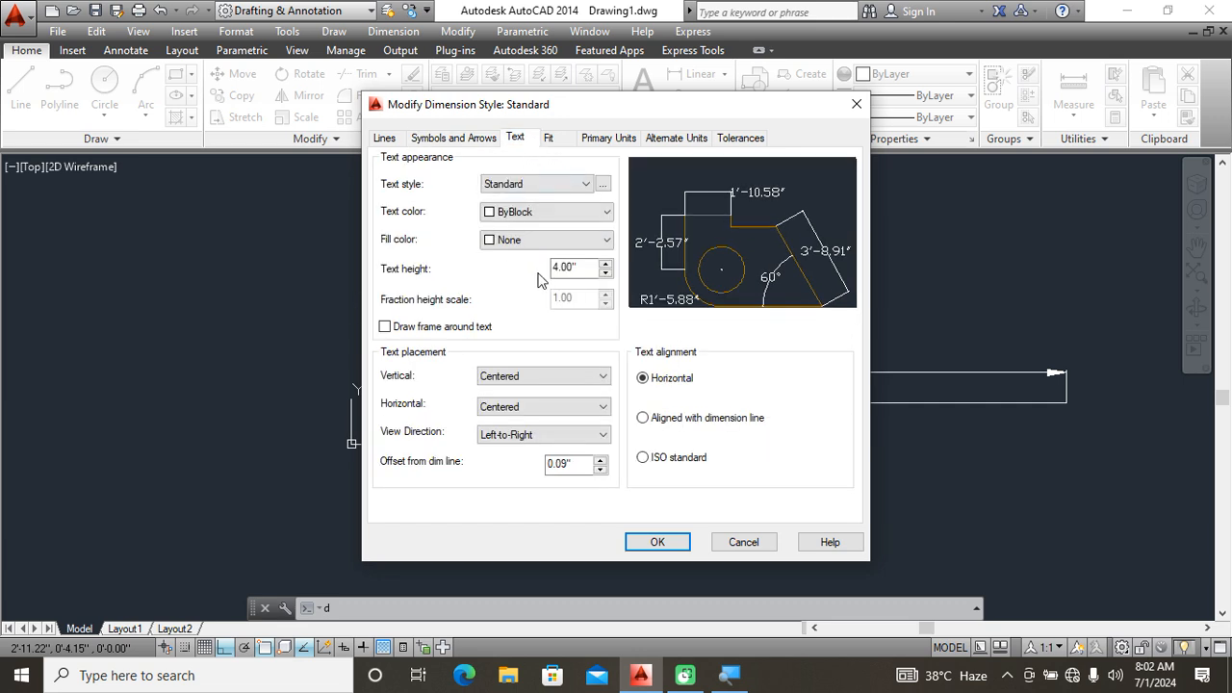
drag(583, 273, 513, 268)
text(.18")
click(658, 542)
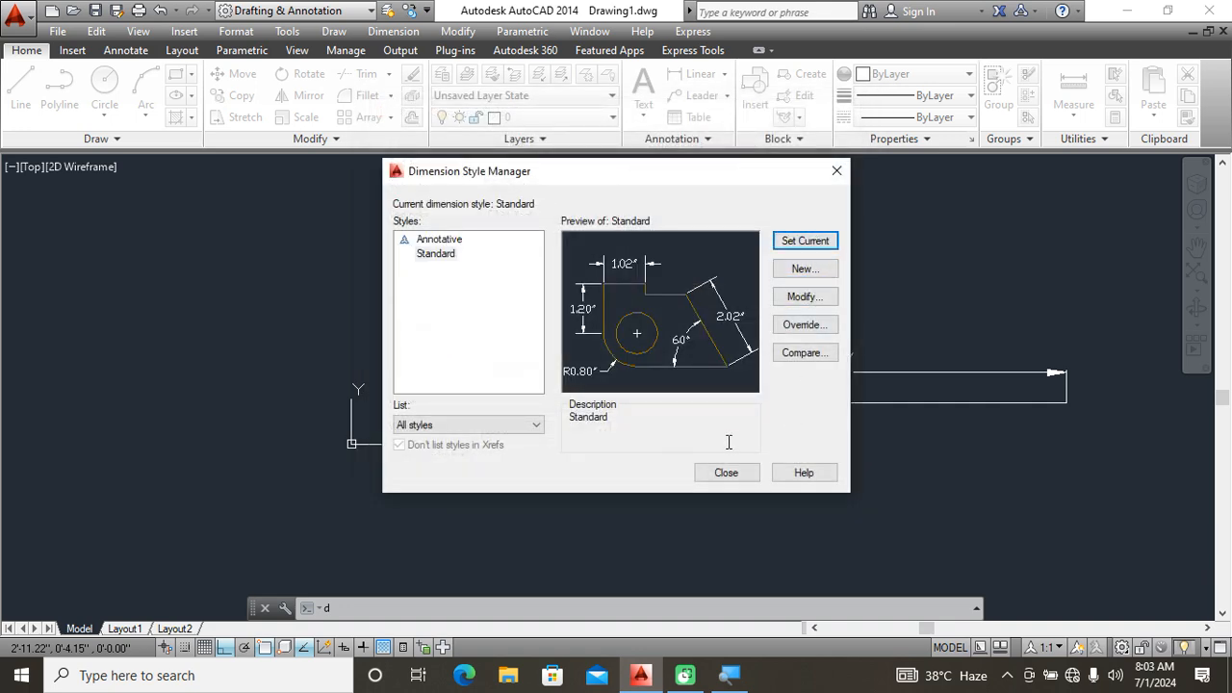
click(732, 472)
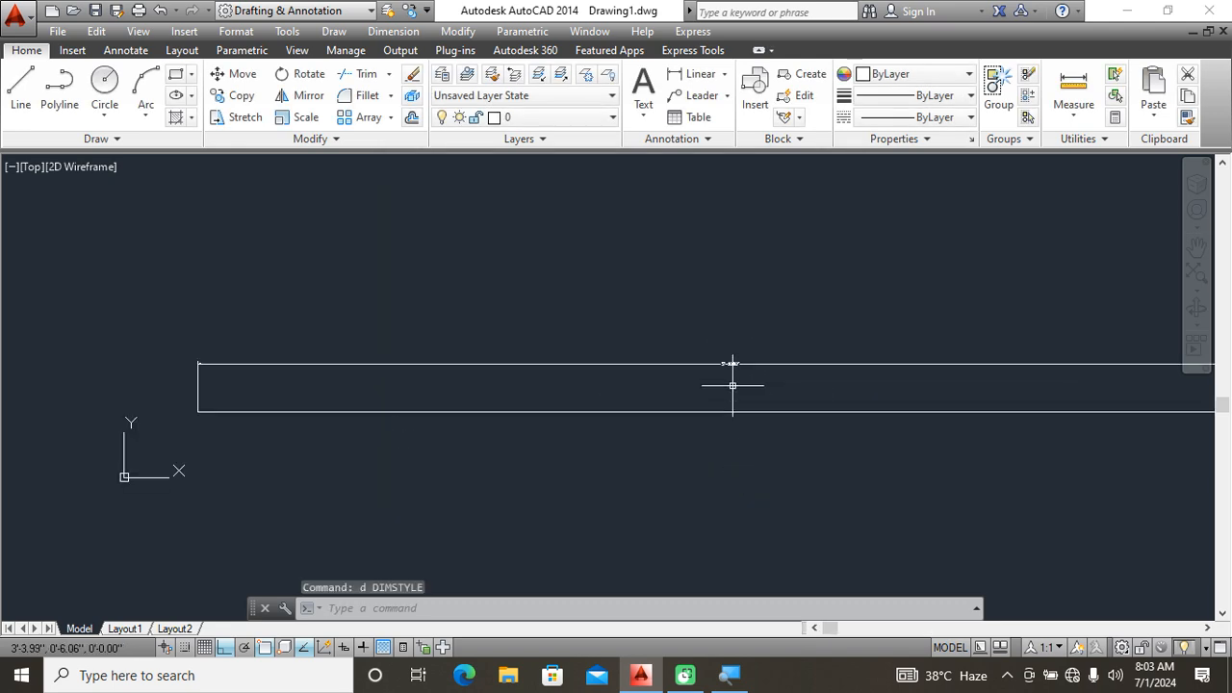
Set the Standard dimension style's overall scale for dimension features to 5 and apply the change.
text(d)
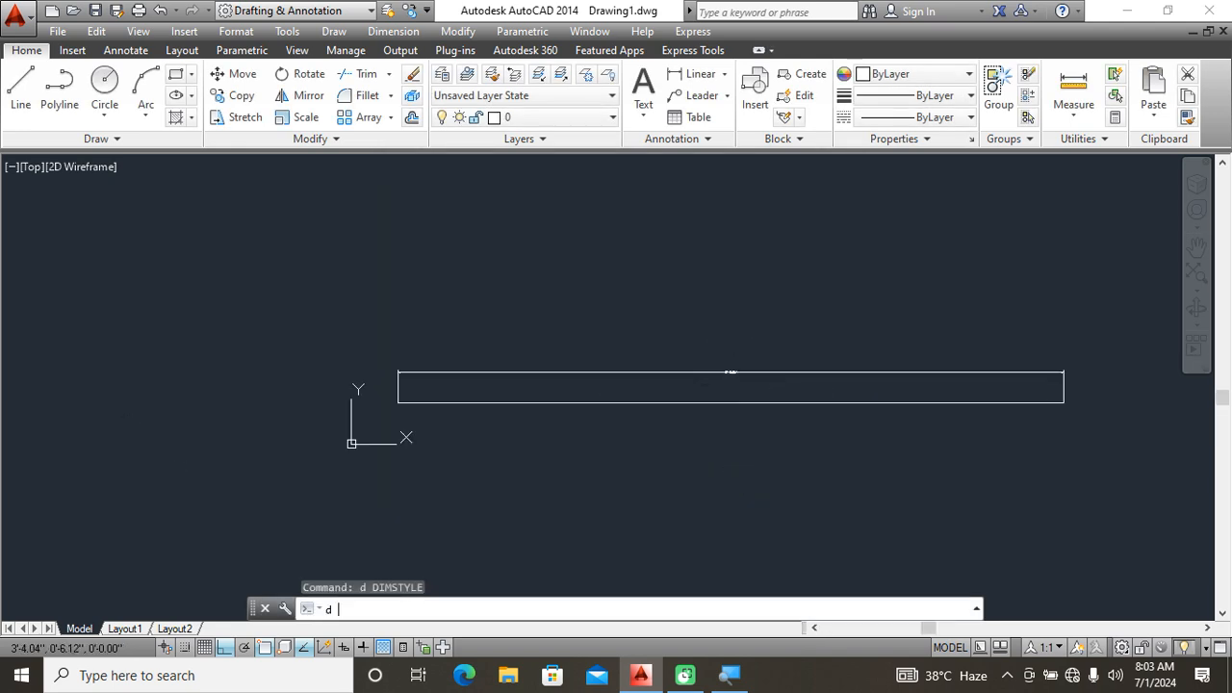
key(Return)
click(809, 298)
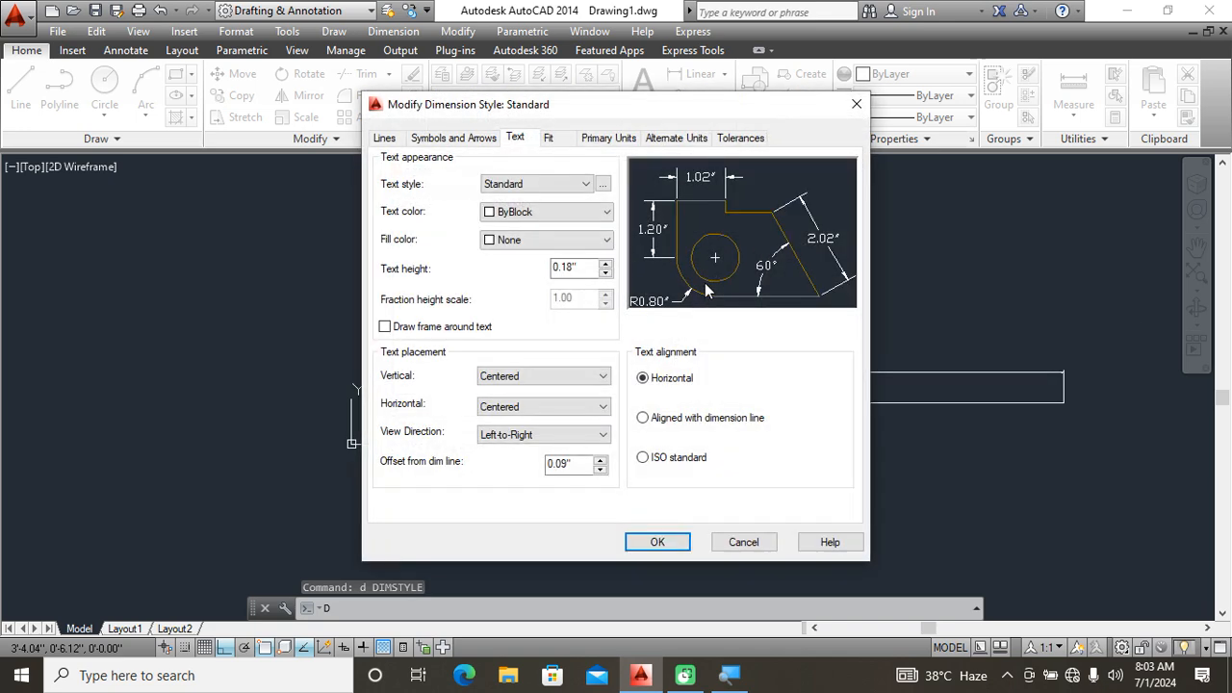
click(557, 142)
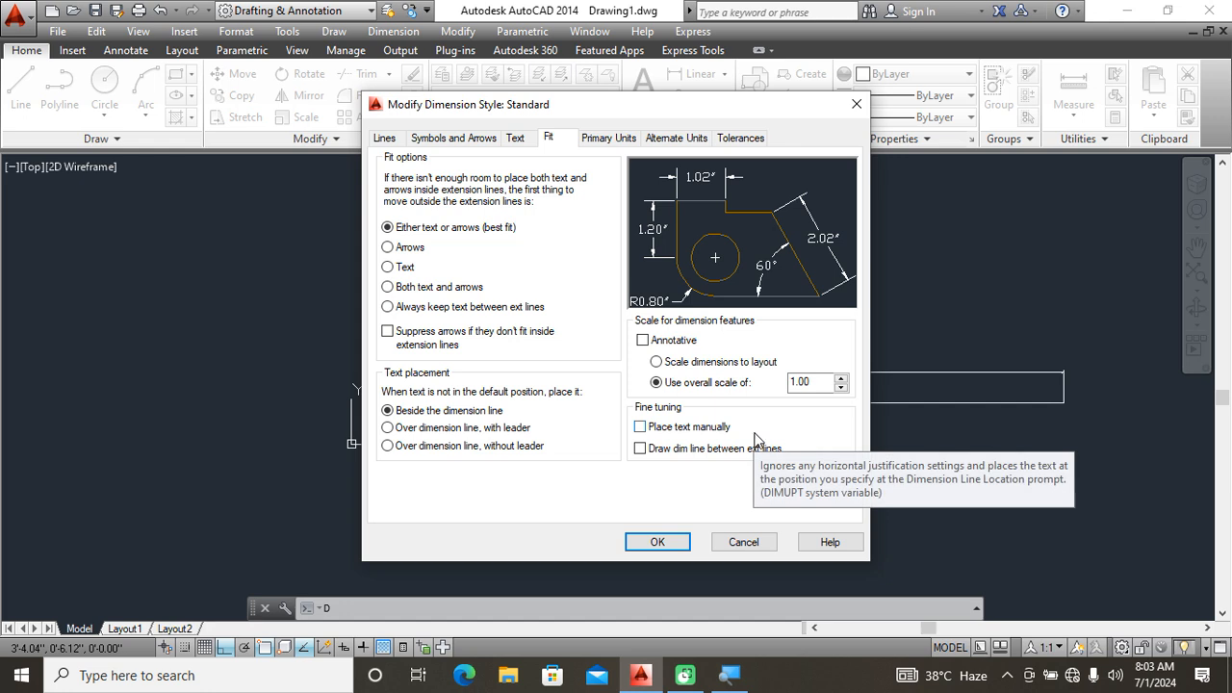
double_click(808, 383)
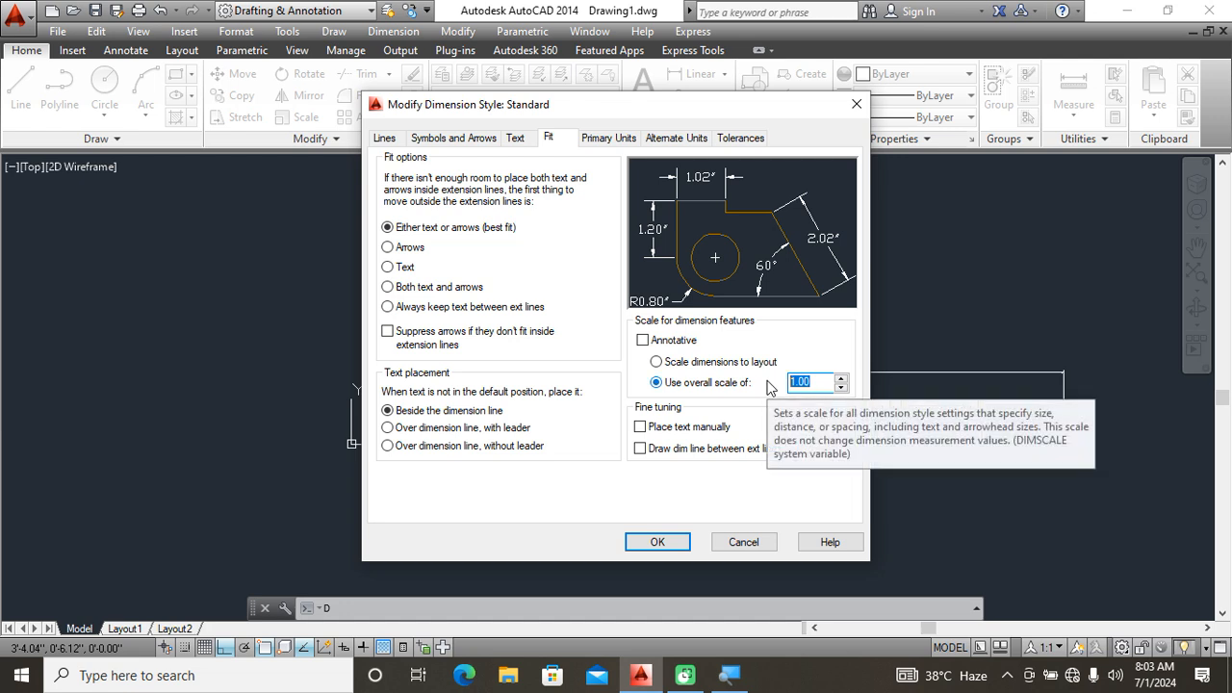
text(5)
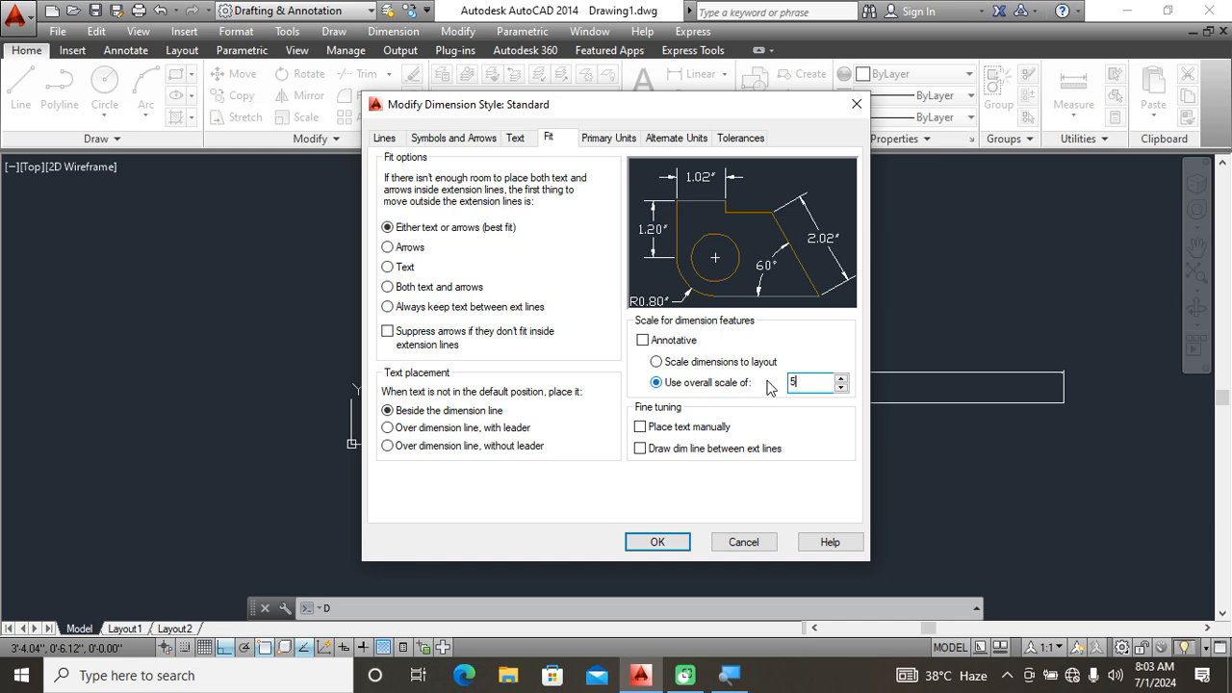
click(666, 539)
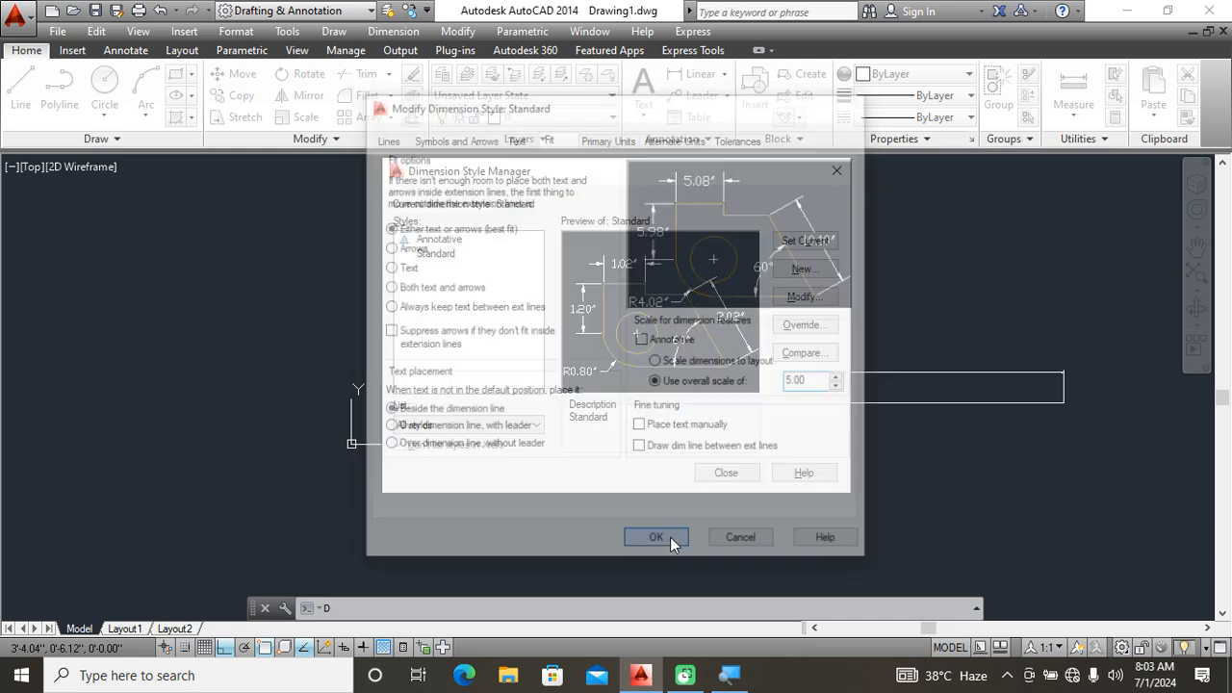
click(805, 243)
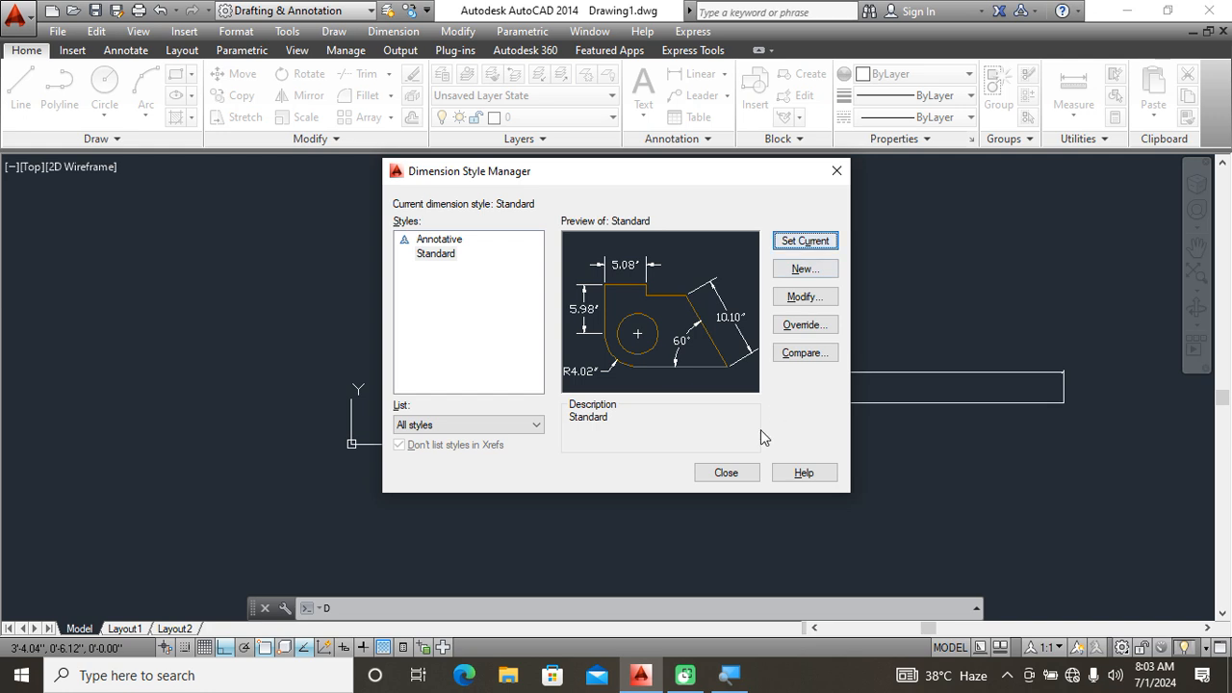
click(734, 477)
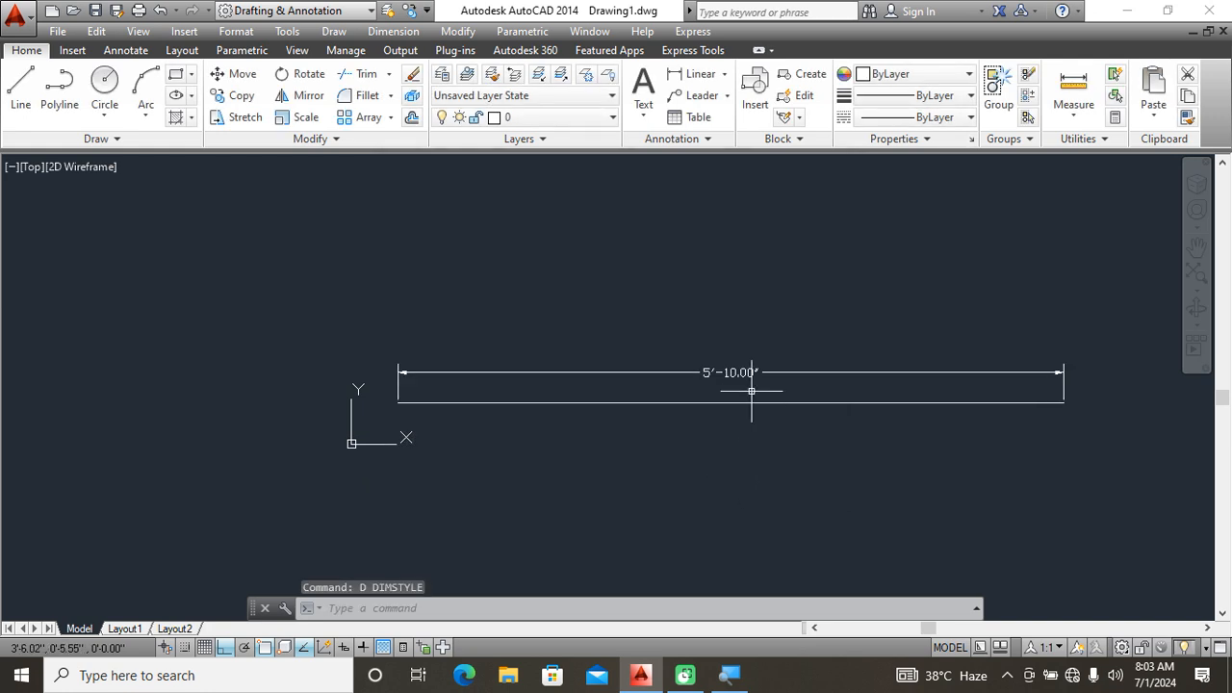
scroll(520, 390, up, 1)
scroll(549, 402, down, 1)
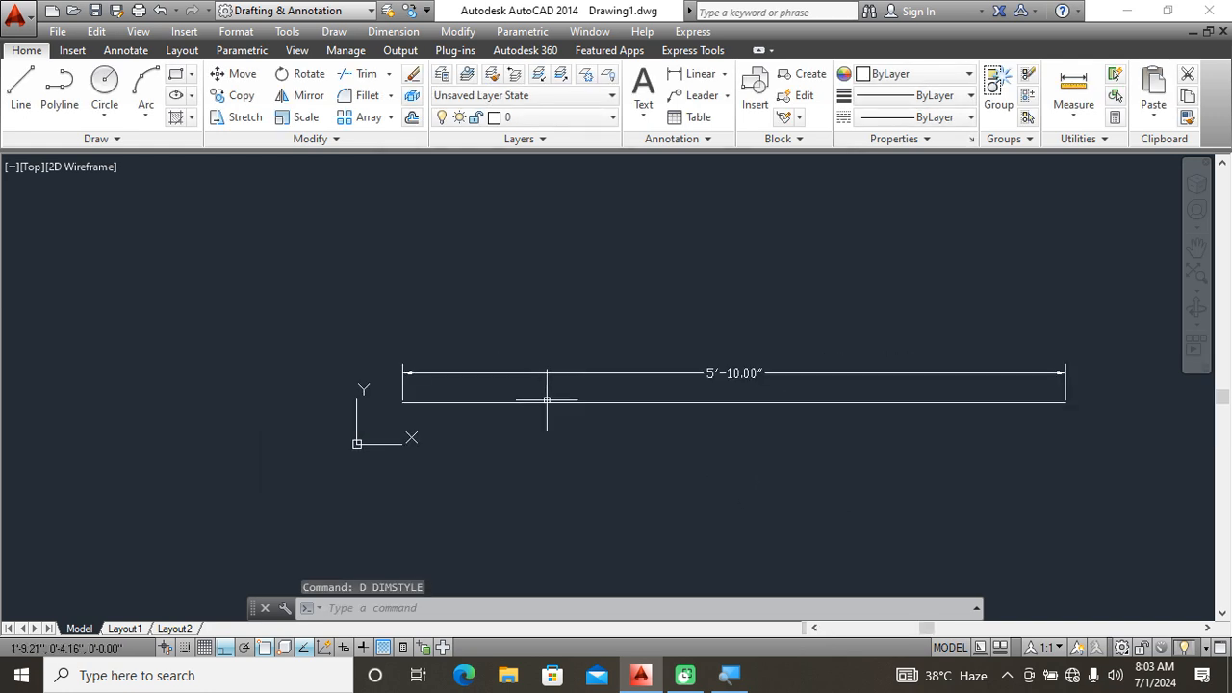
Erase the horizontal line together with its dimension.
click(821, 325)
click(741, 434)
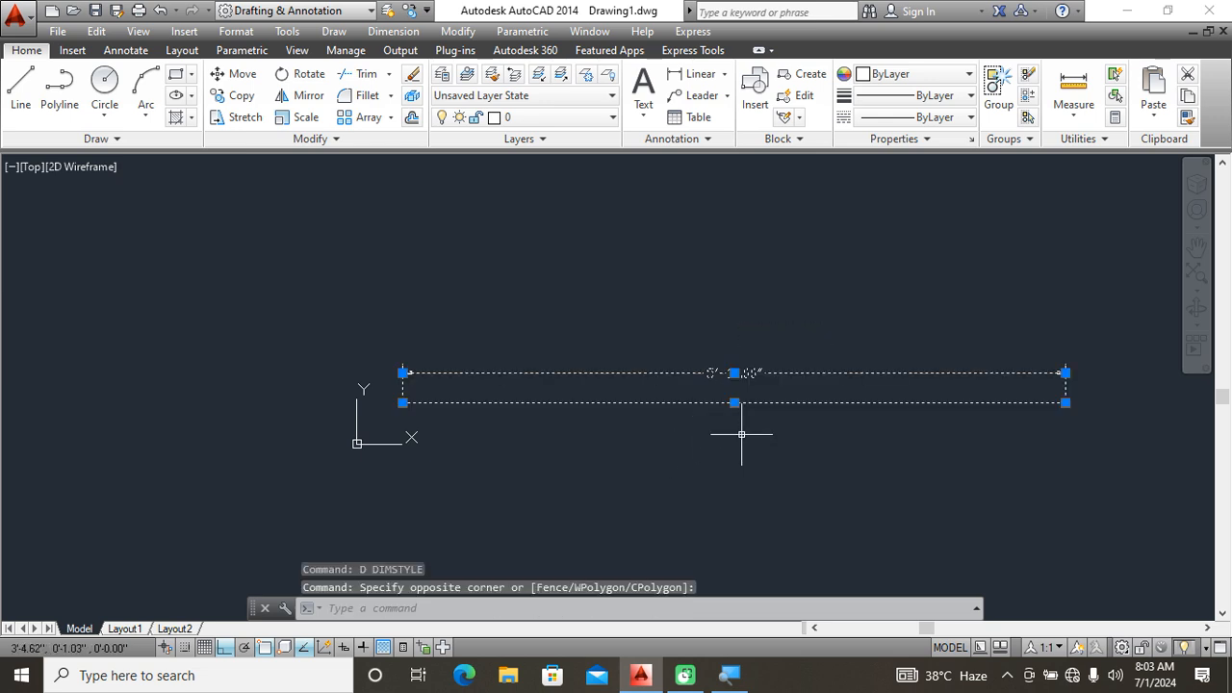
key(Delete)
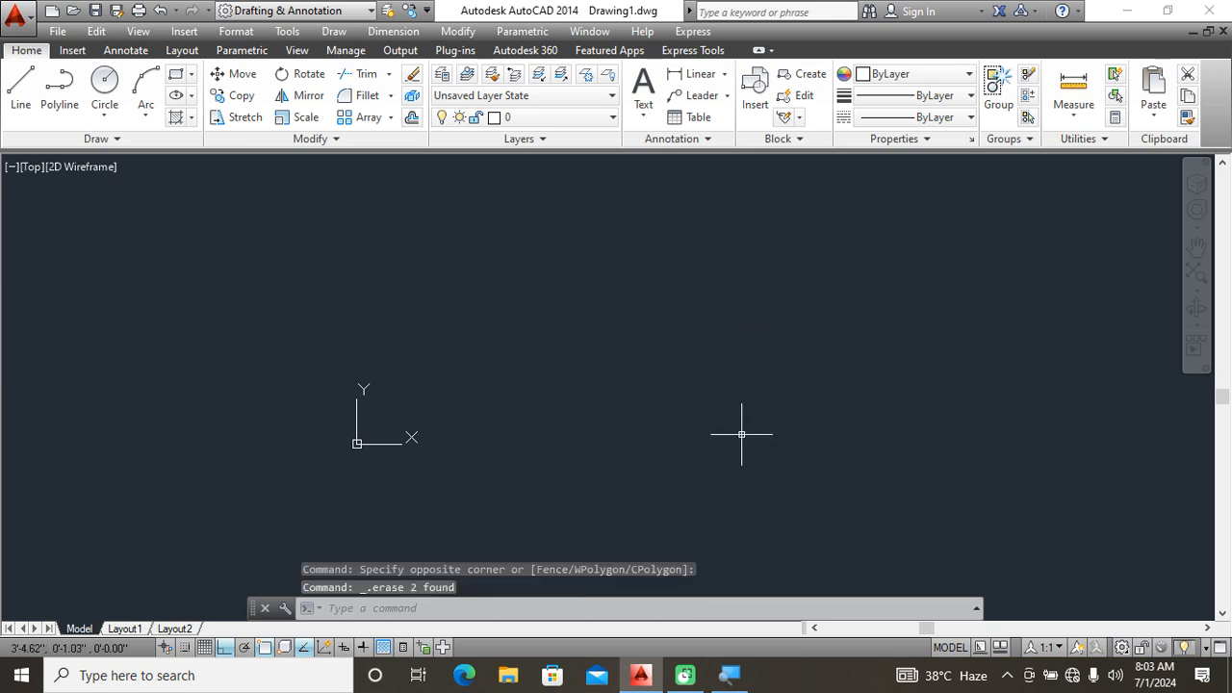
Draw a rectangle 35' wide and 70' high from a freely picked lower-left corner using relative coordinates.
text(re)
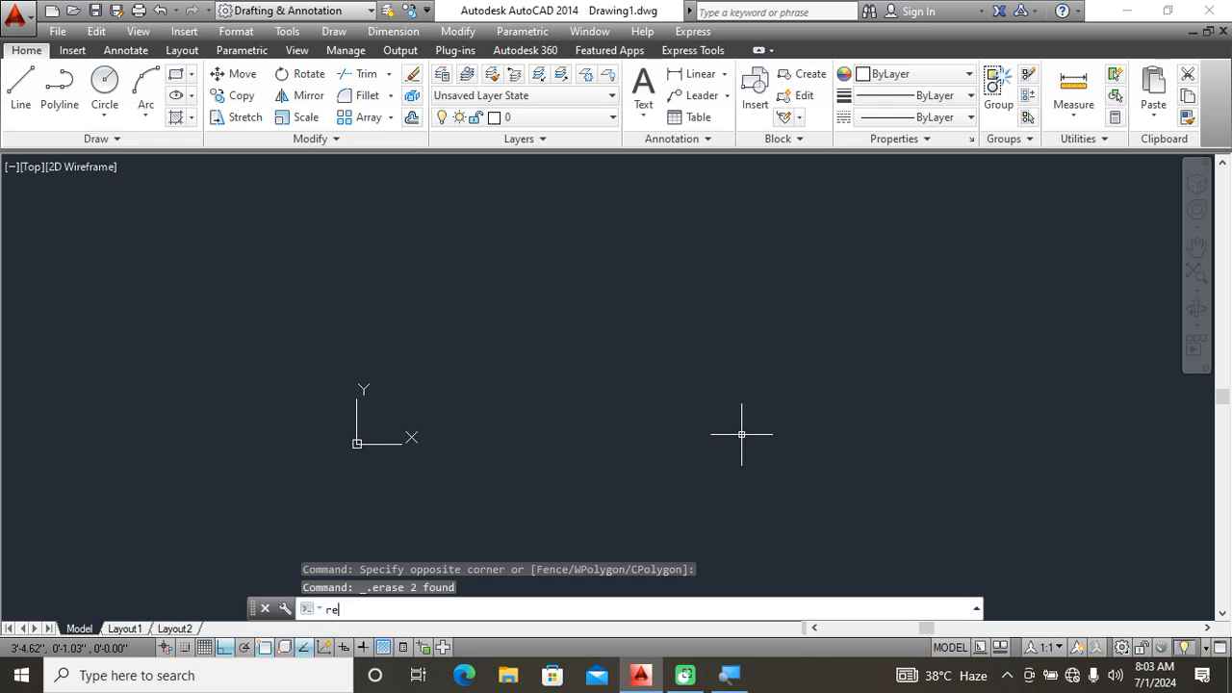
key(Return)
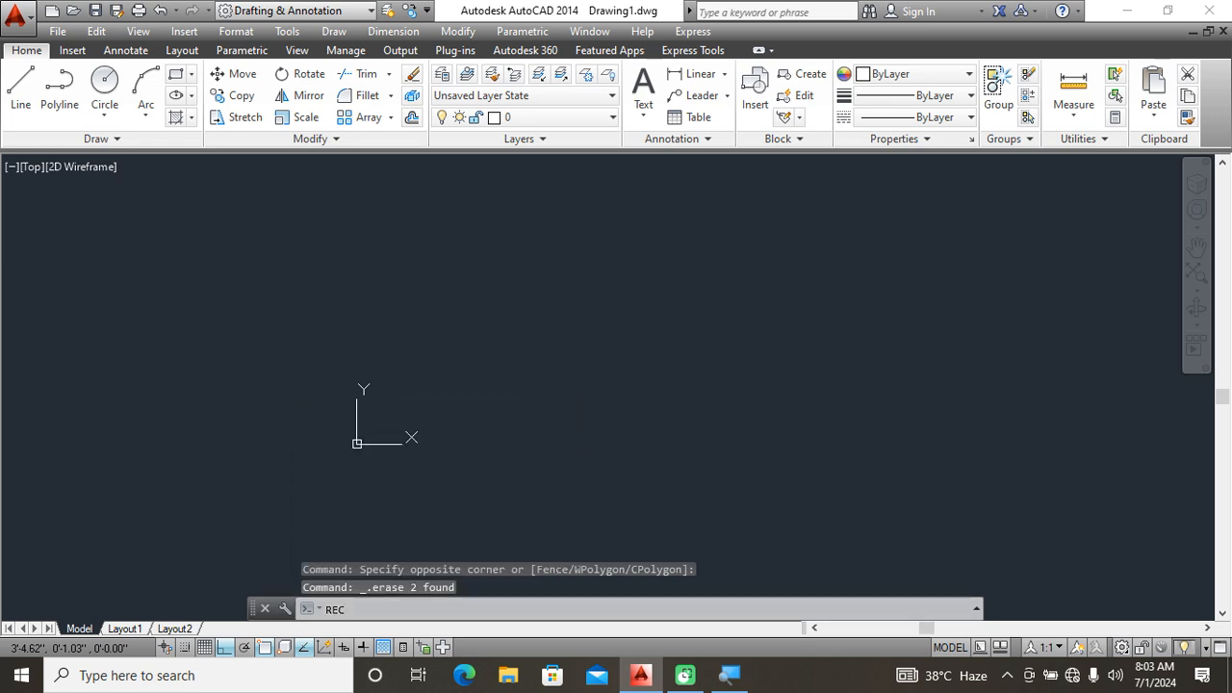
click(635, 526)
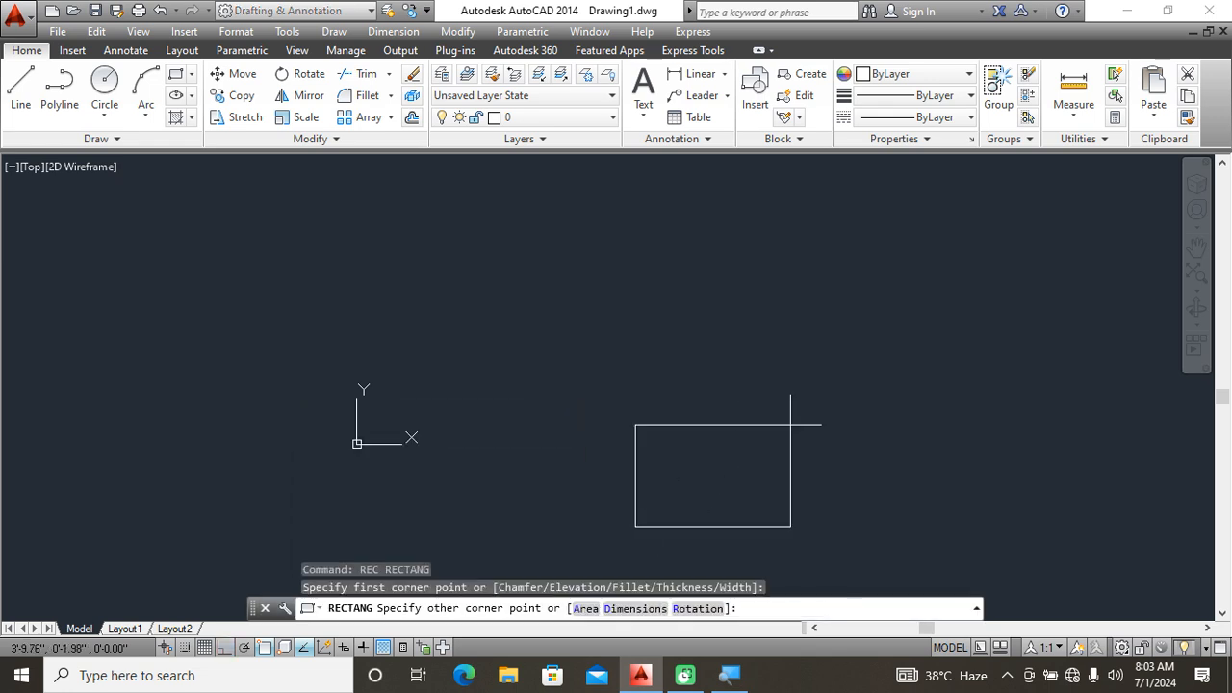
text(@35',70)
key(Return)
Fit the whole rectangle in the view using the Zoom command's Extents option.
scroll(814, 457, down, 5)
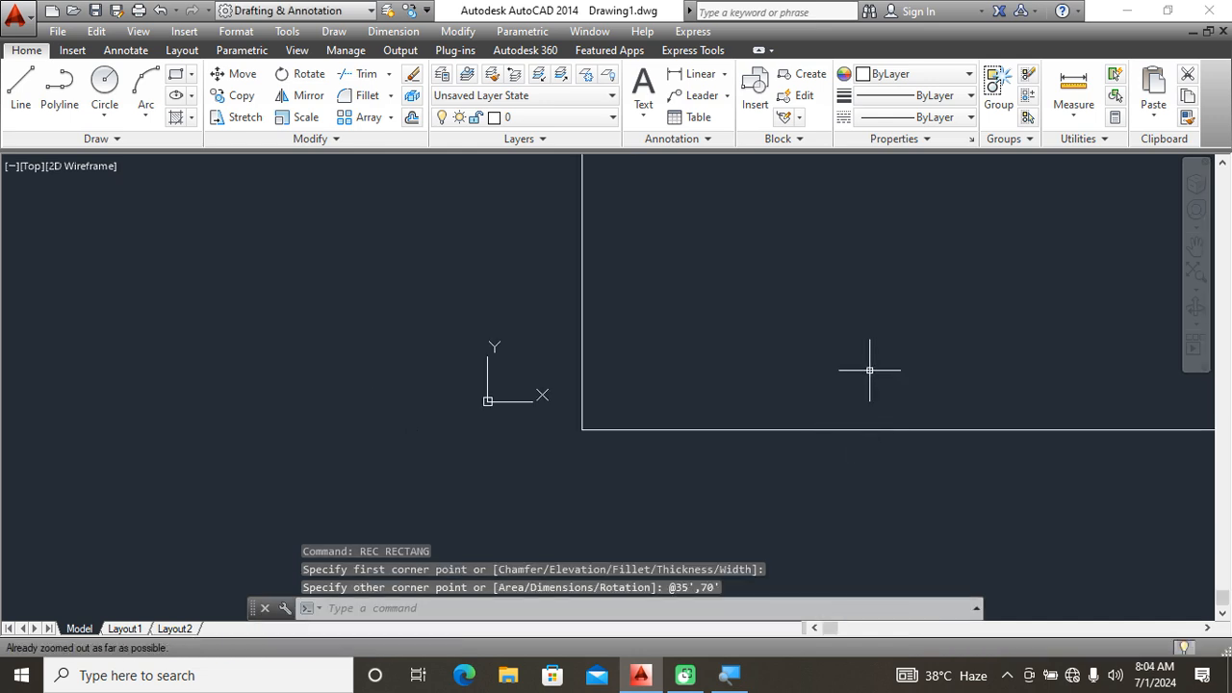
middle_drag(535, 483, 436, 409)
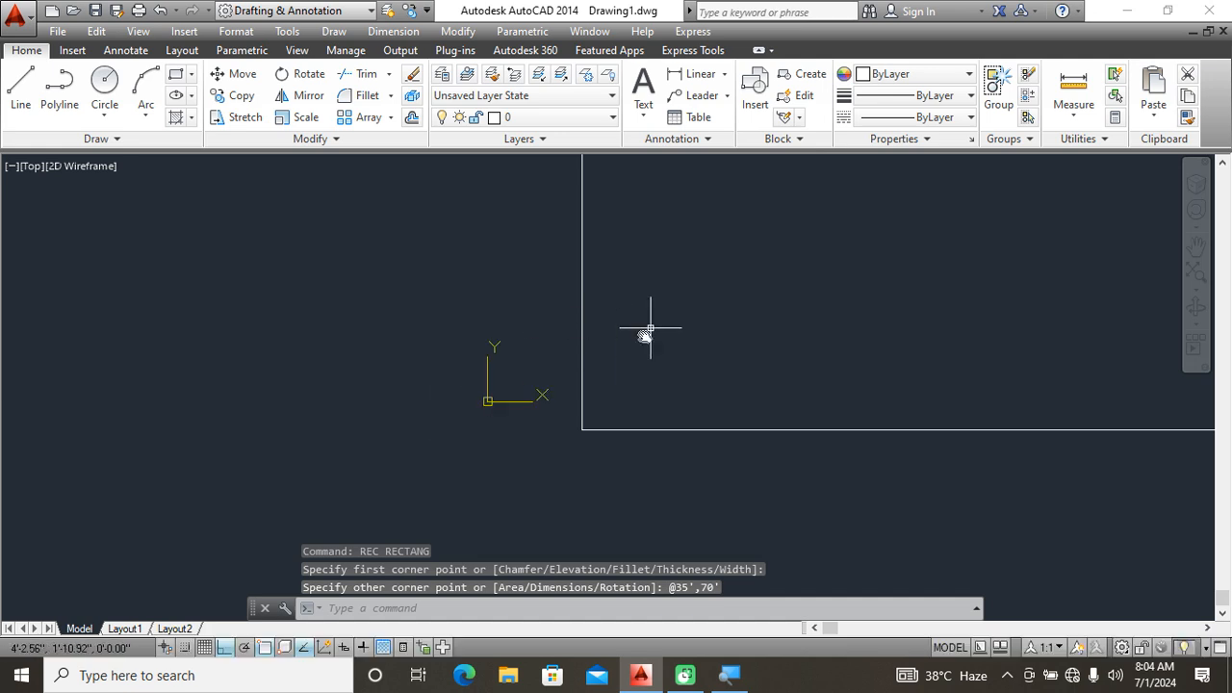
middle_drag(650, 333, 525, 342)
scroll(521, 345, down, 2)
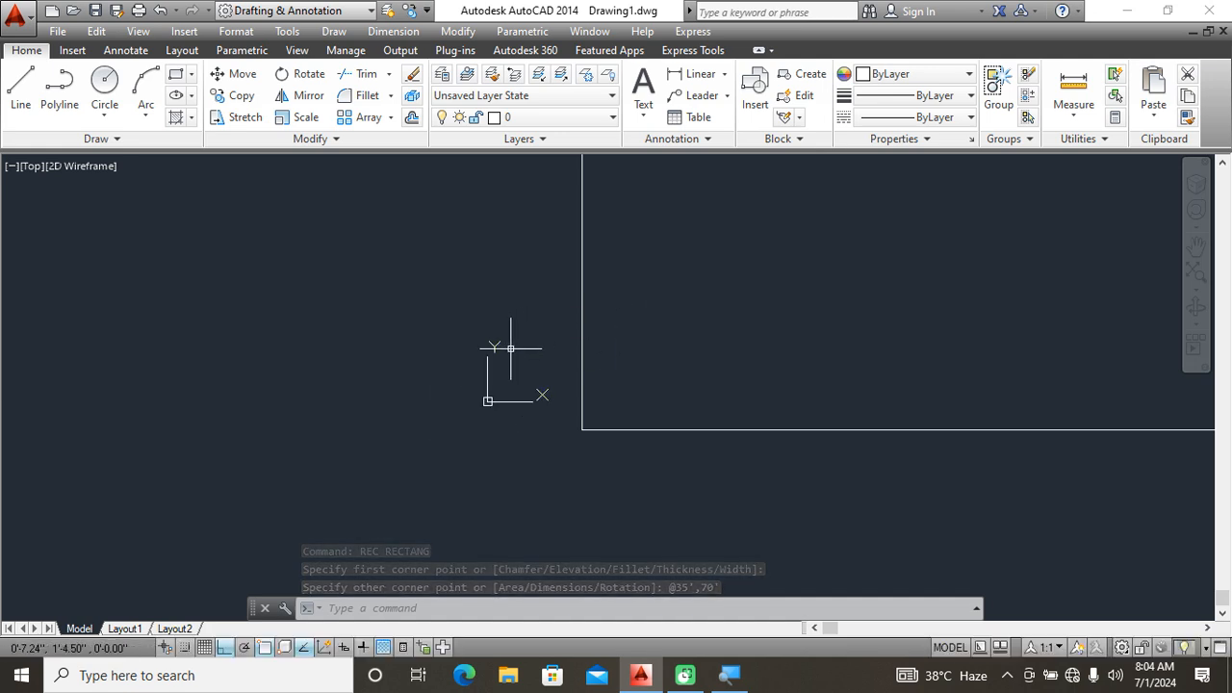
text(z)
key(Return)
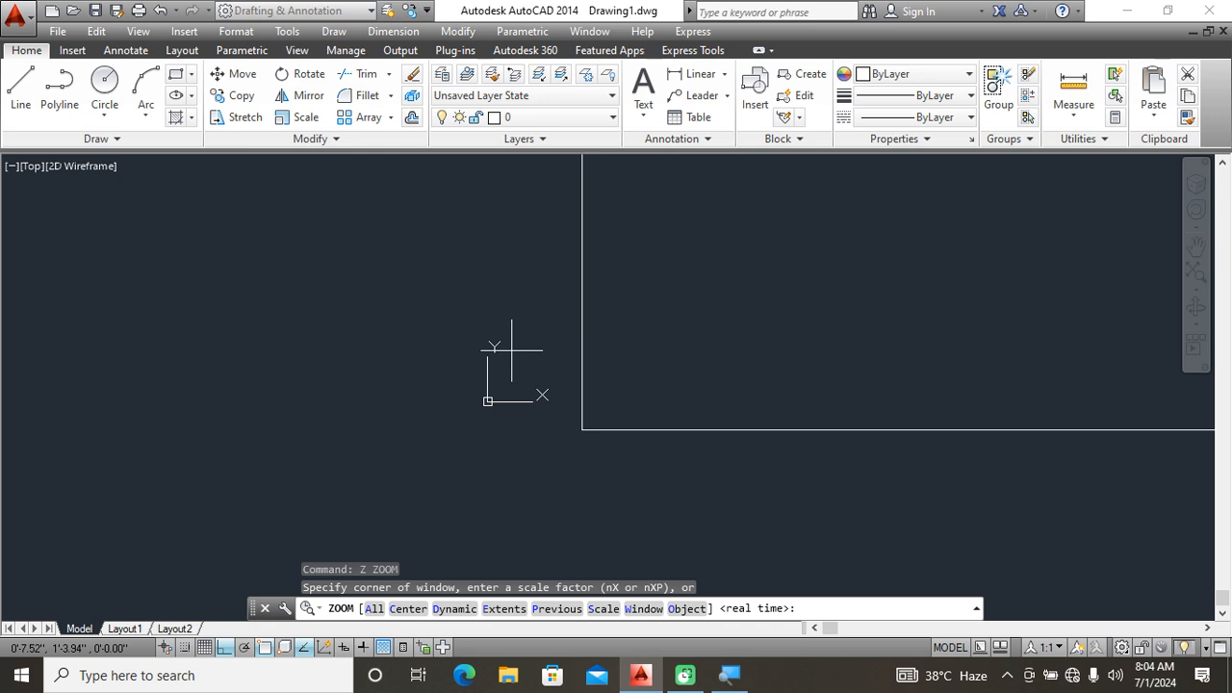
click(503, 608)
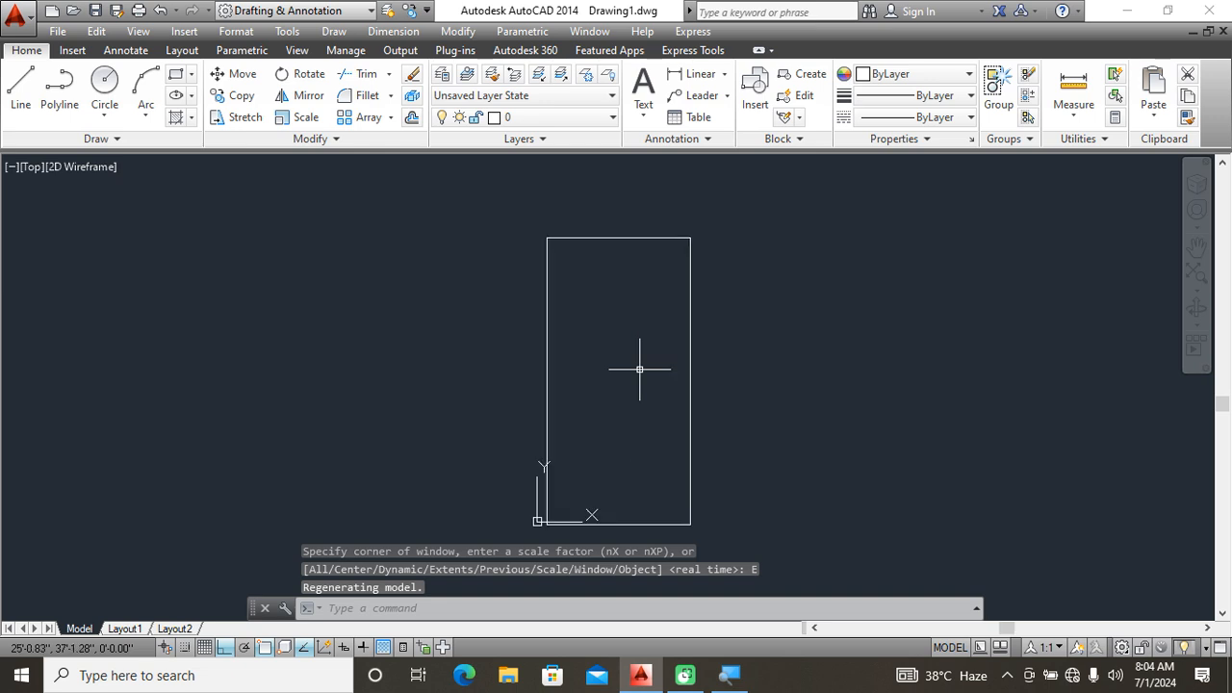
Add linear dimensions to the rectangle's top and left edges by selecting each edge, placing the dimensions just outside the rectangle.
scroll(571, 385, up, 2)
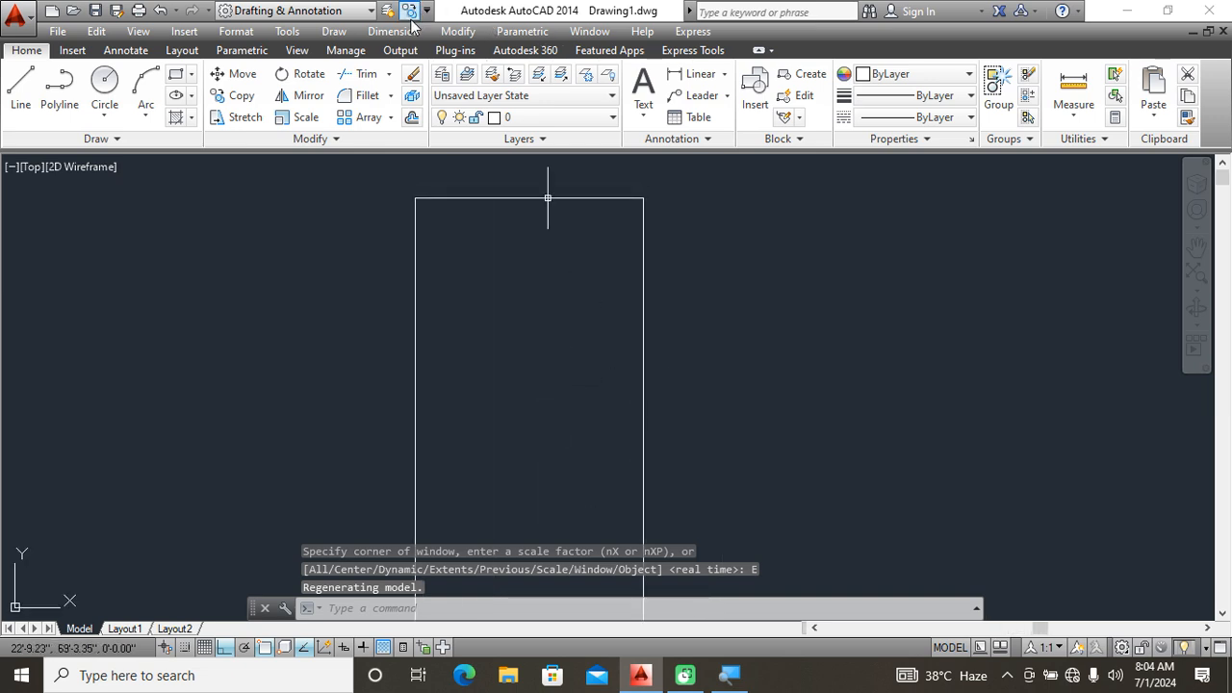
click(394, 31)
click(385, 77)
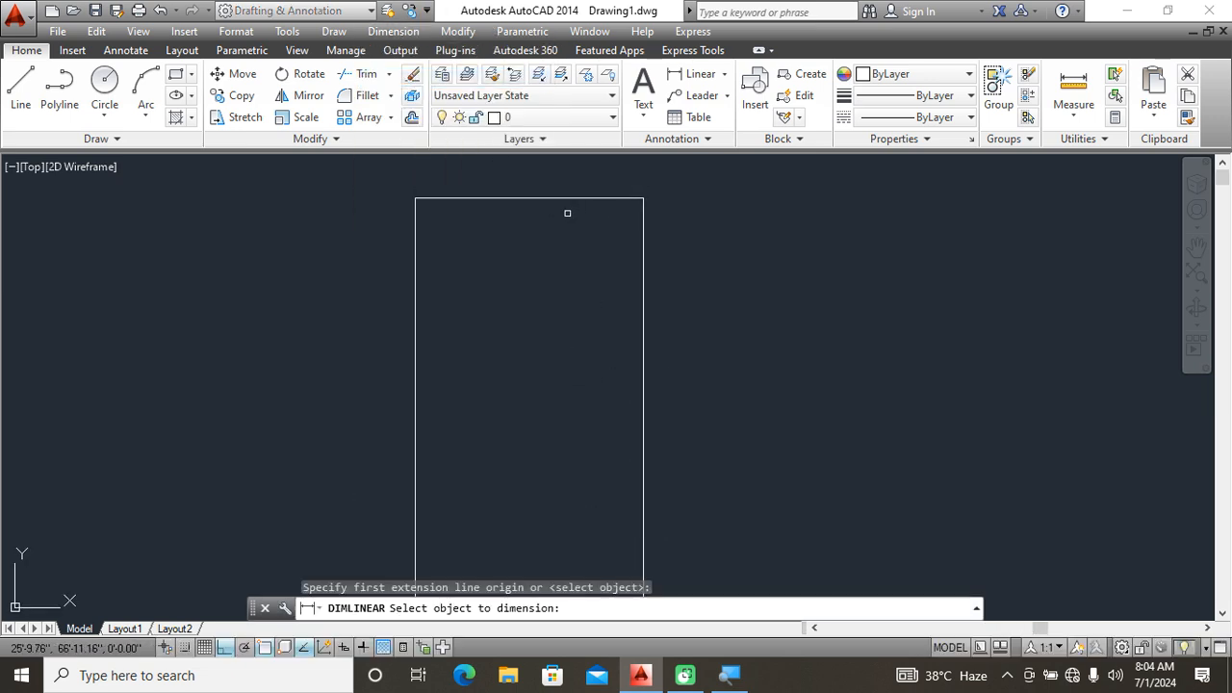
click(560, 199)
click(556, 183)
key(Return)
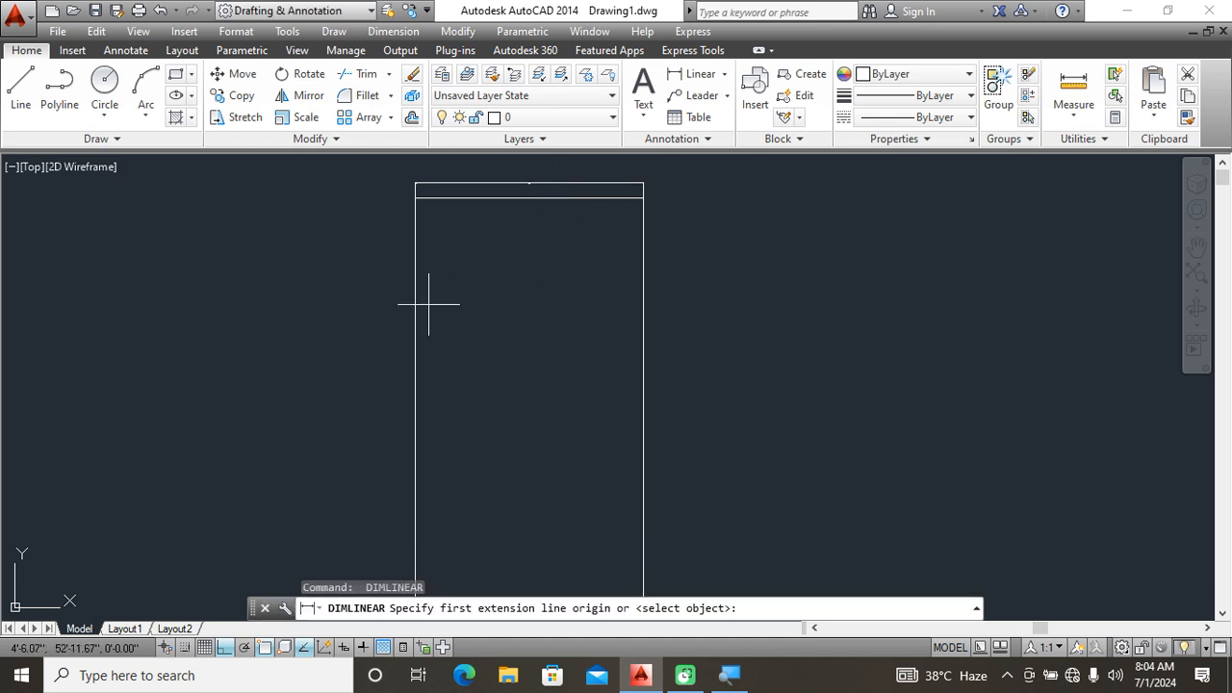
key(Return)
click(415, 297)
click(402, 292)
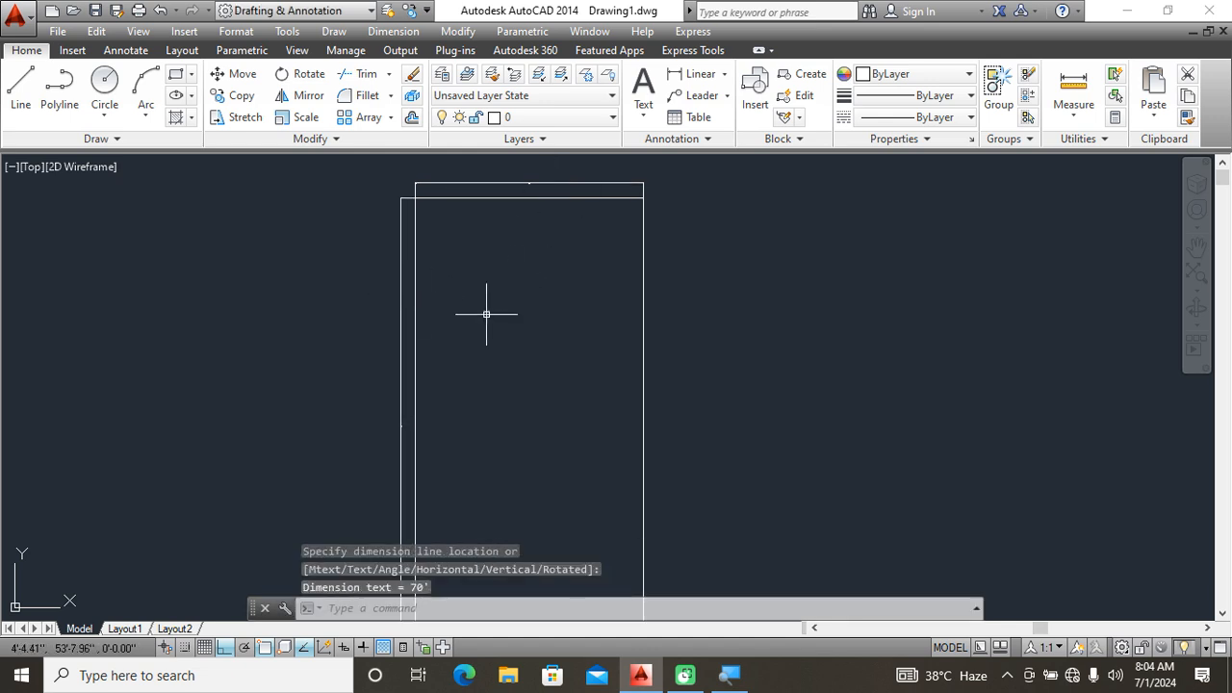
Set the overall scale of the Standard dimension style to 50.
text(d)
key(Return)
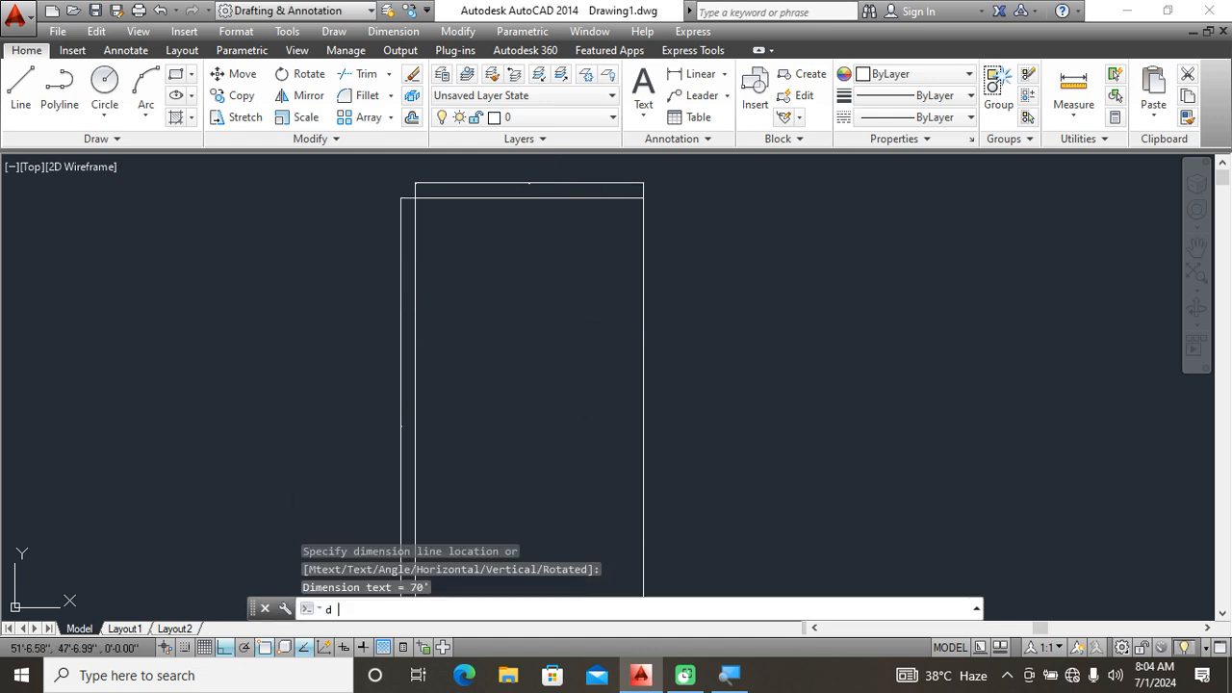
click(805, 304)
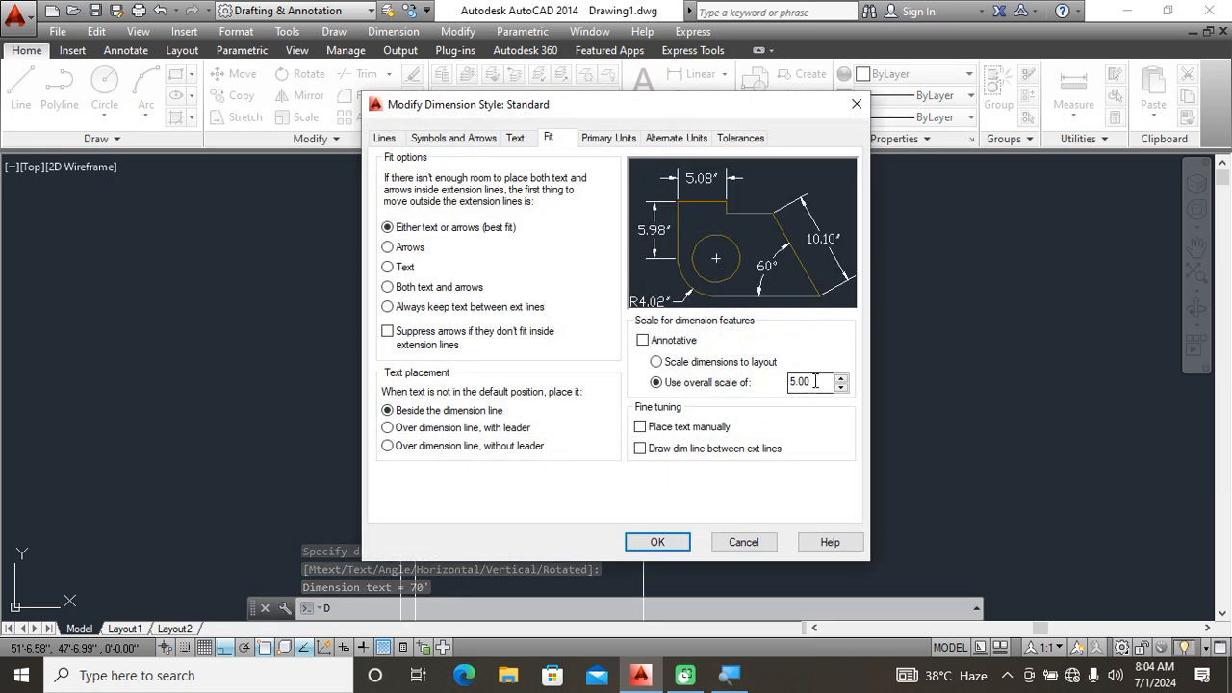
double_click(817, 382)
text(50)
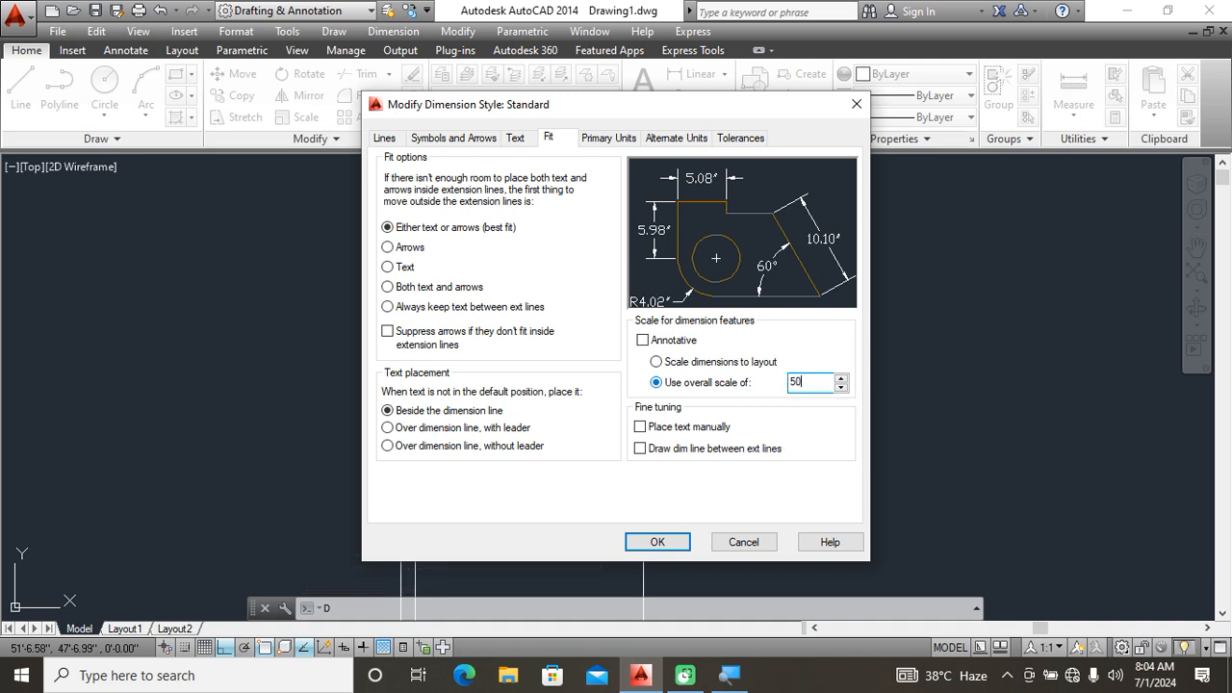
click(684, 542)
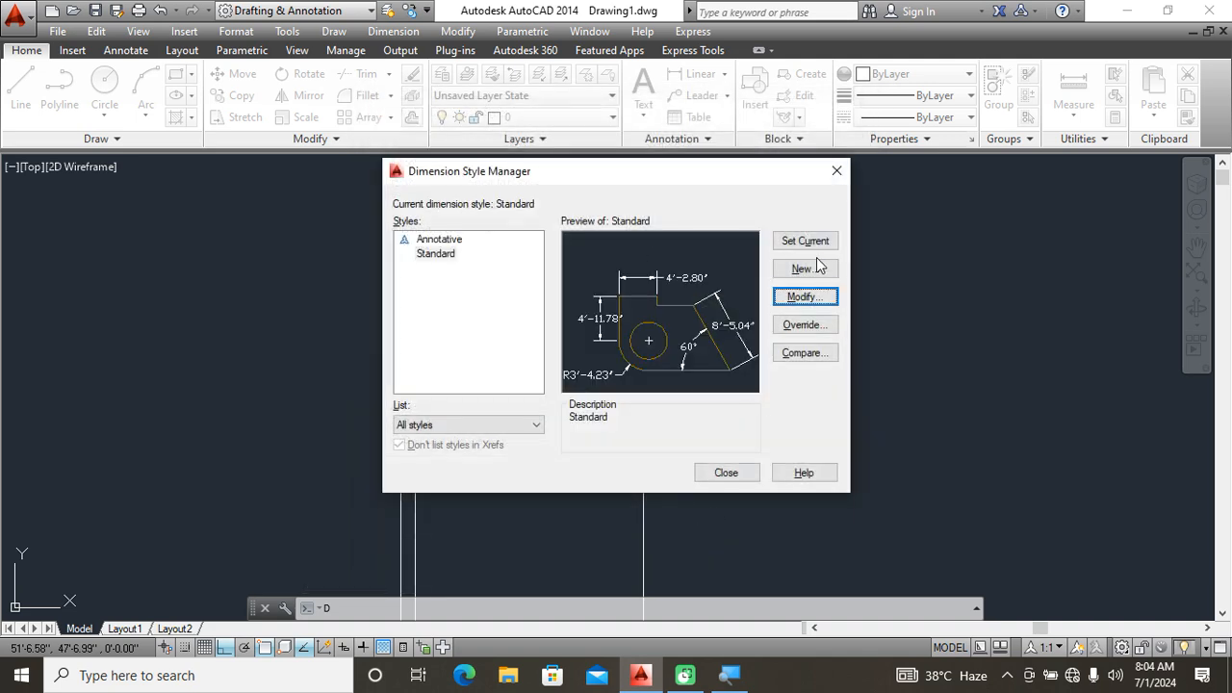
click(737, 480)
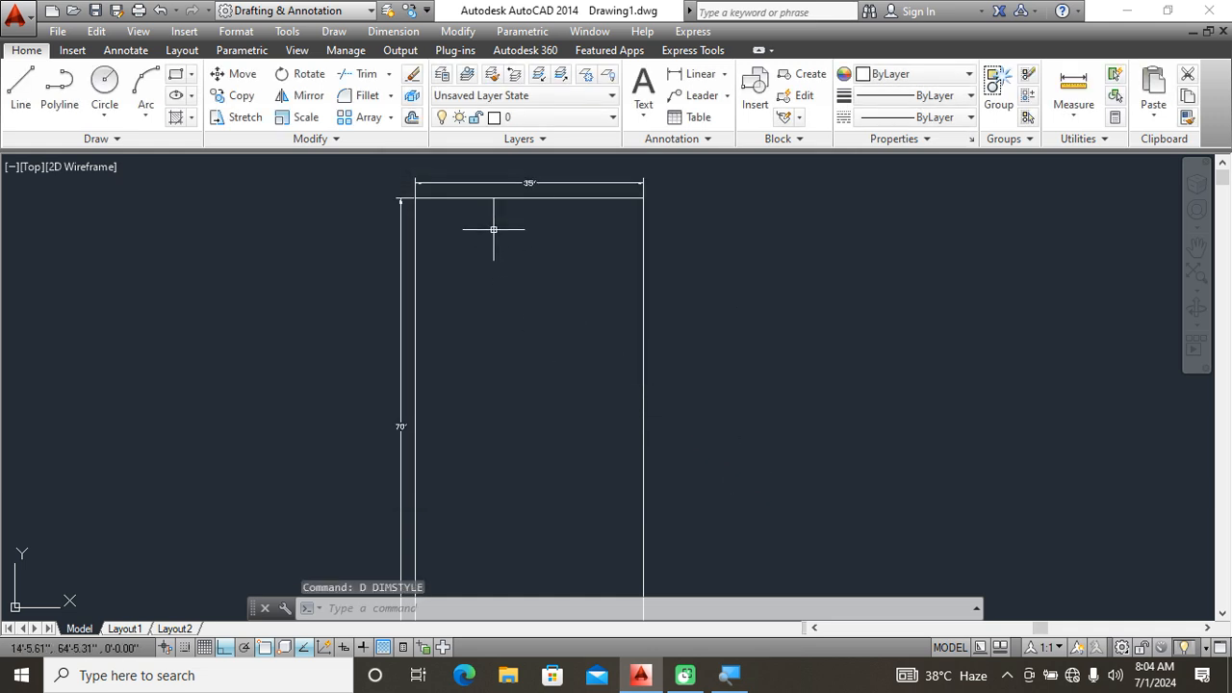
Erase the rectangle together with its two dimensions using a crossing selection.
scroll(518, 192, up, 2)
scroll(534, 197, down, 2)
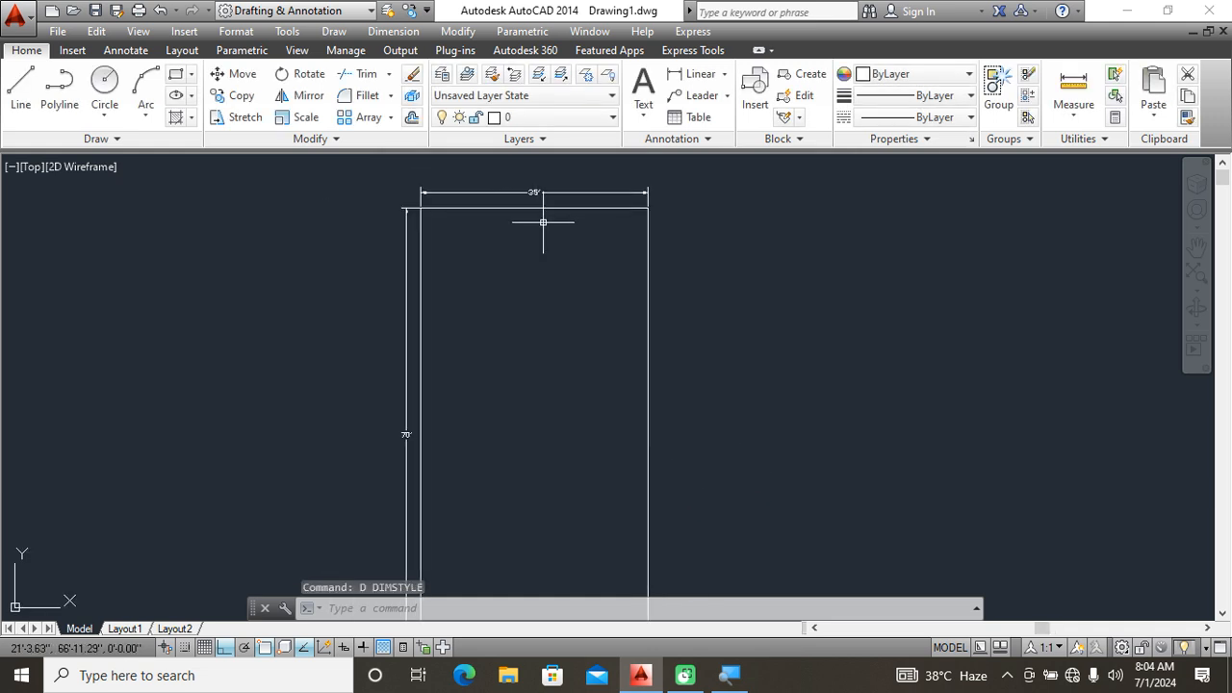
scroll(546, 224, down, 2)
click(646, 204)
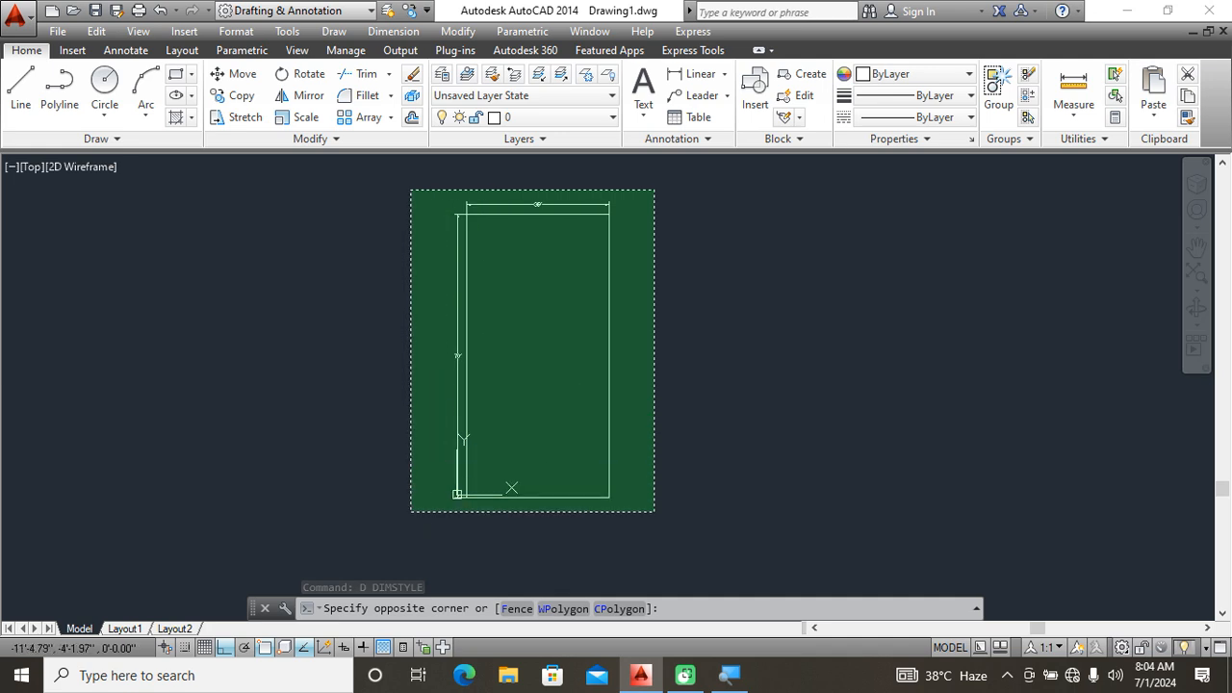
click(412, 509)
key(Delete)
Turn off showing the UCS icon at the origin.
mouse_move(420, 500)
middle_down()
mouse_move(575, 338)
mouse_move(578, 317)
mouse_move(510, 383)
mouse_move(537, 424)
middle_up()
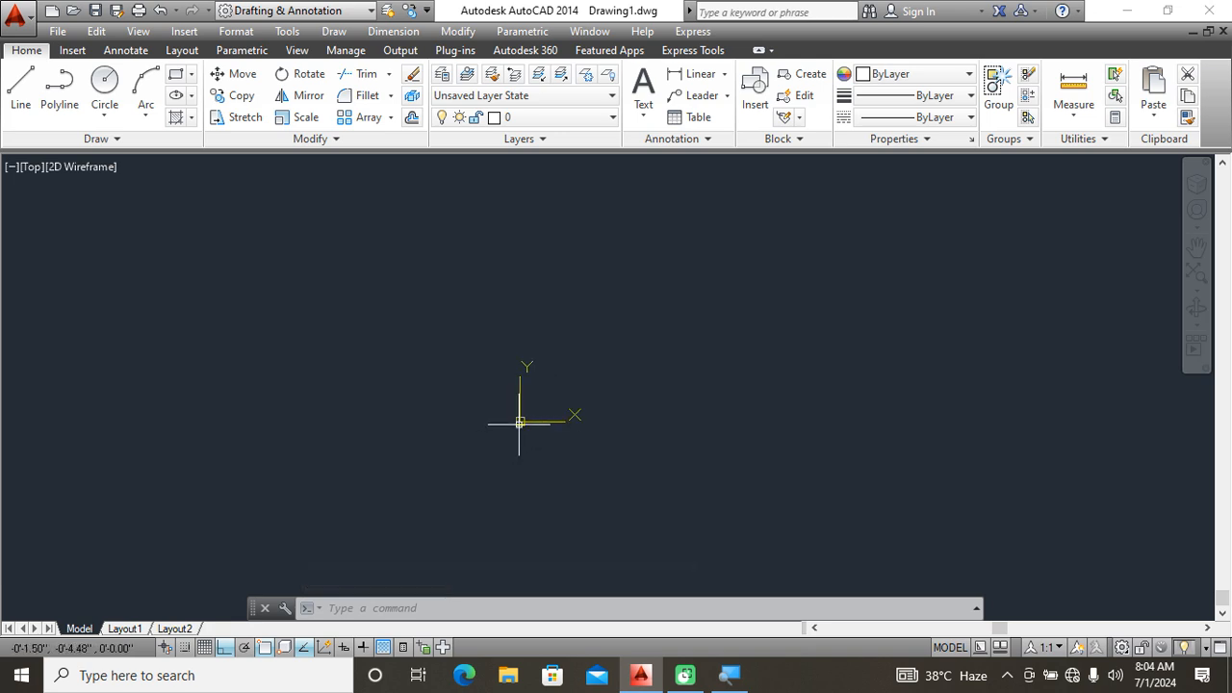
right_click(520, 425)
mouse_move(669, 414)
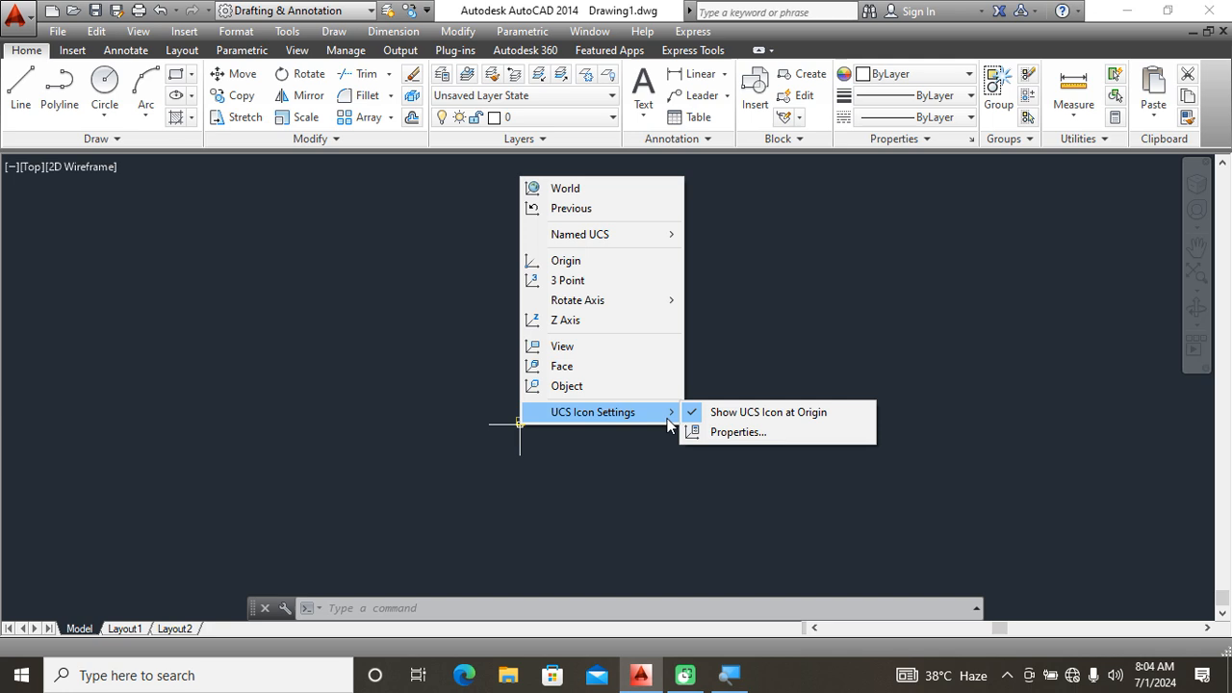
click(744, 416)
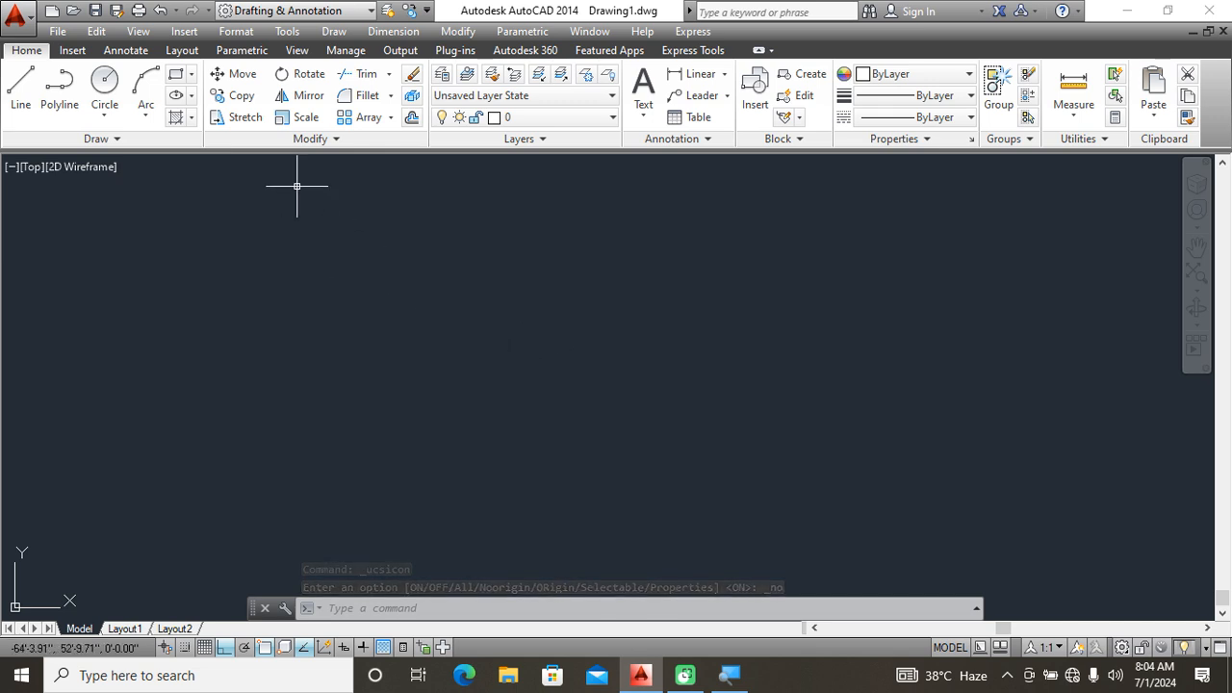
click(237, 30)
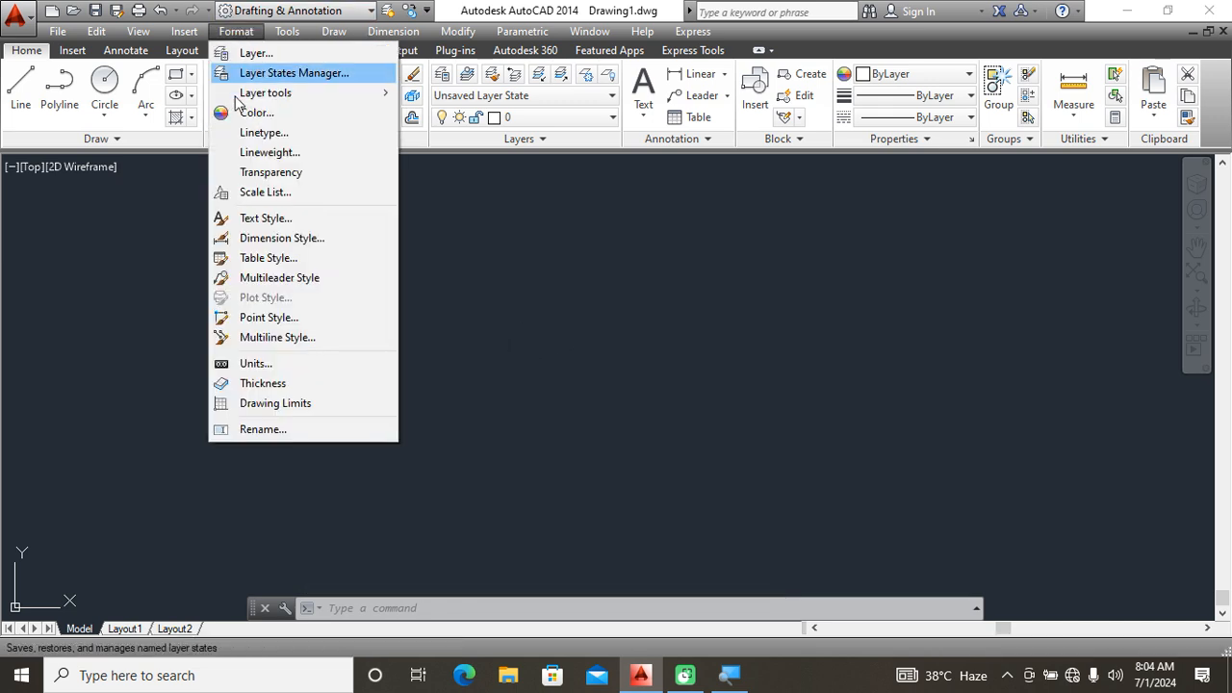
click(289, 258)
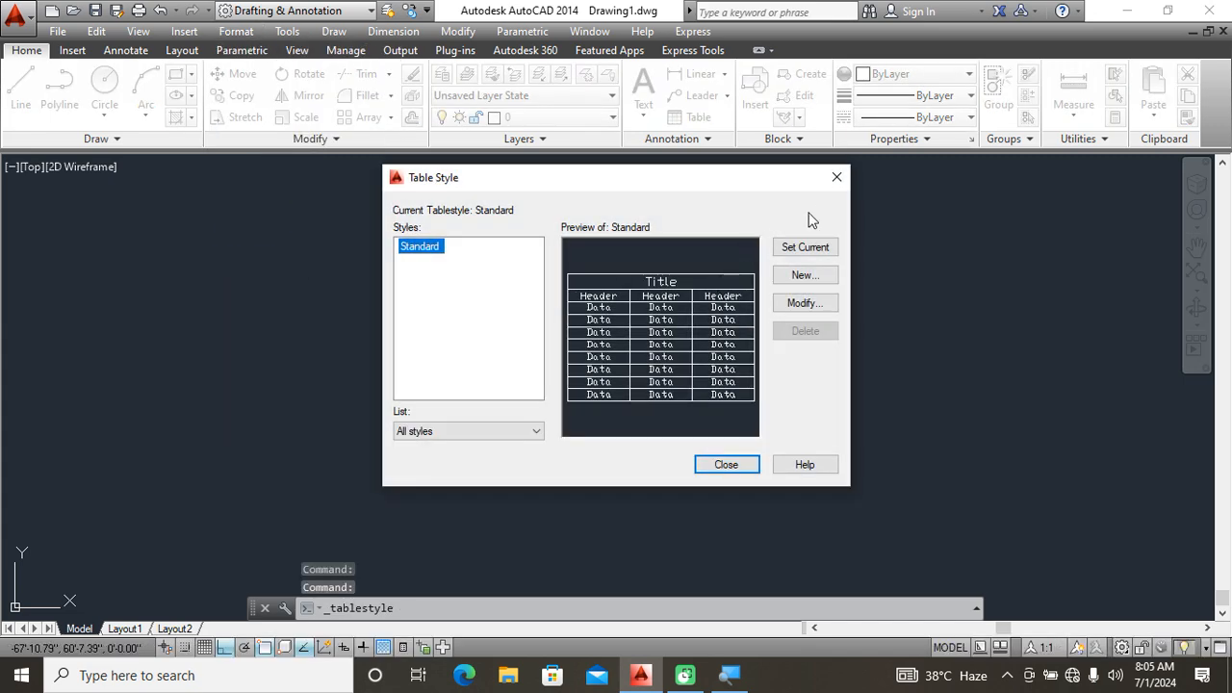
click(835, 183)
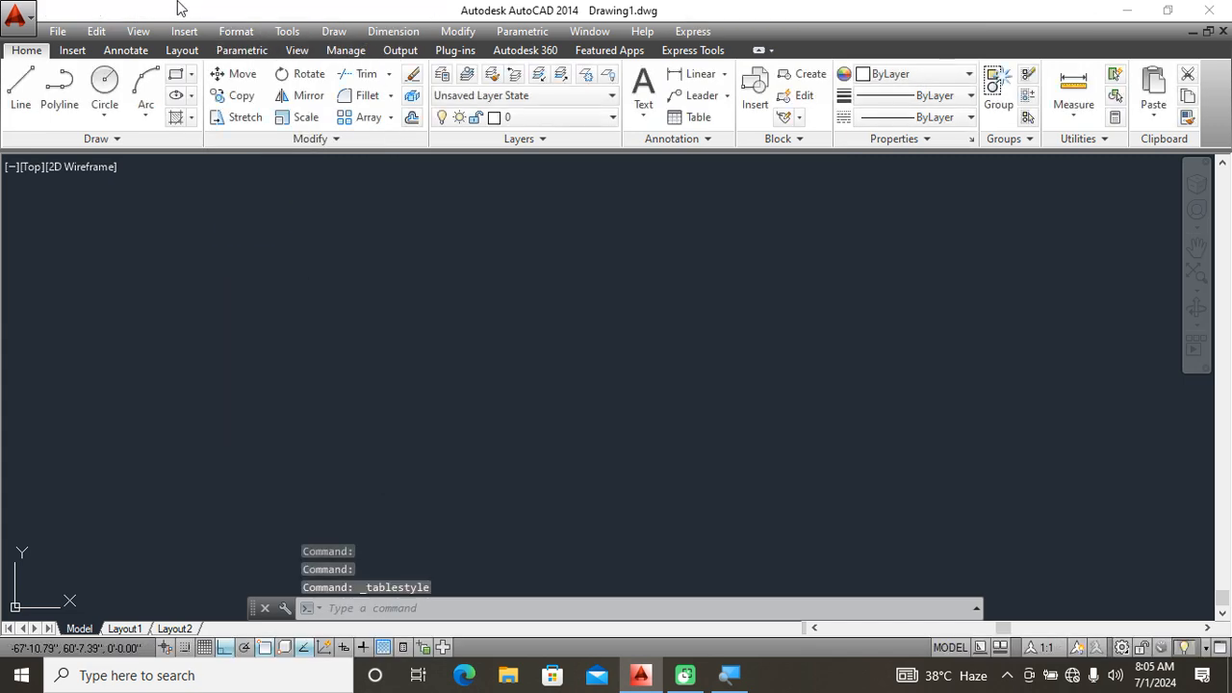
Open the text style settings and choose the Arial font for the Standard style.
click(237, 31)
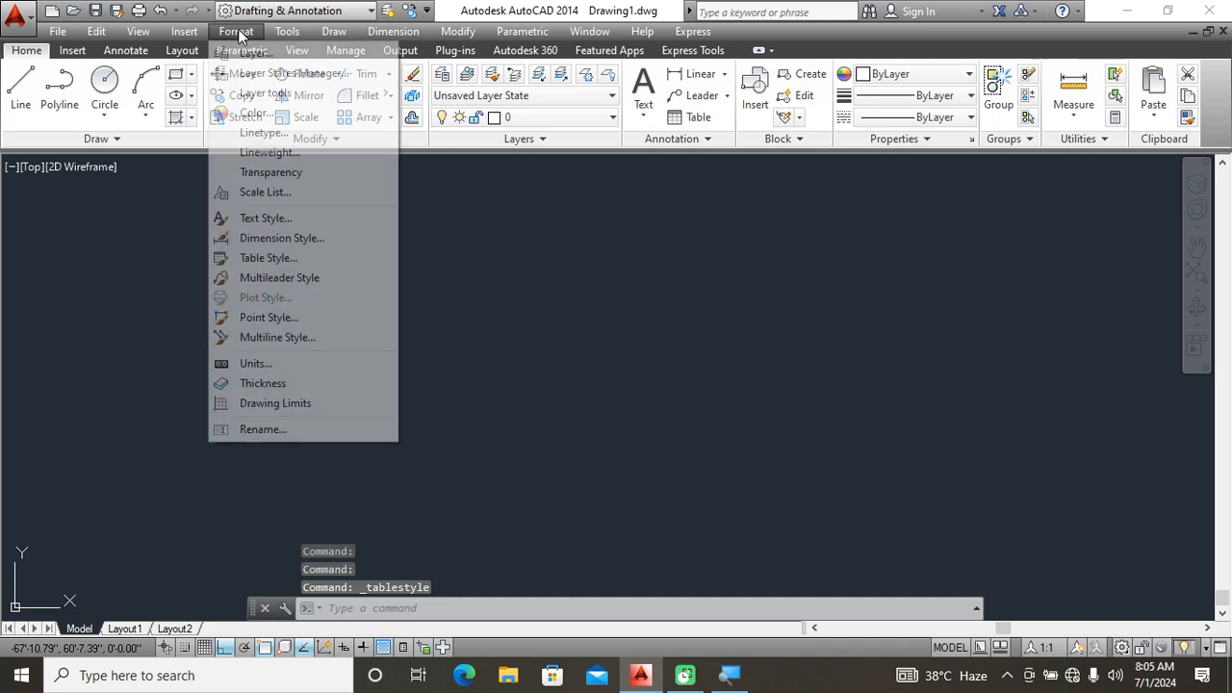
click(315, 319)
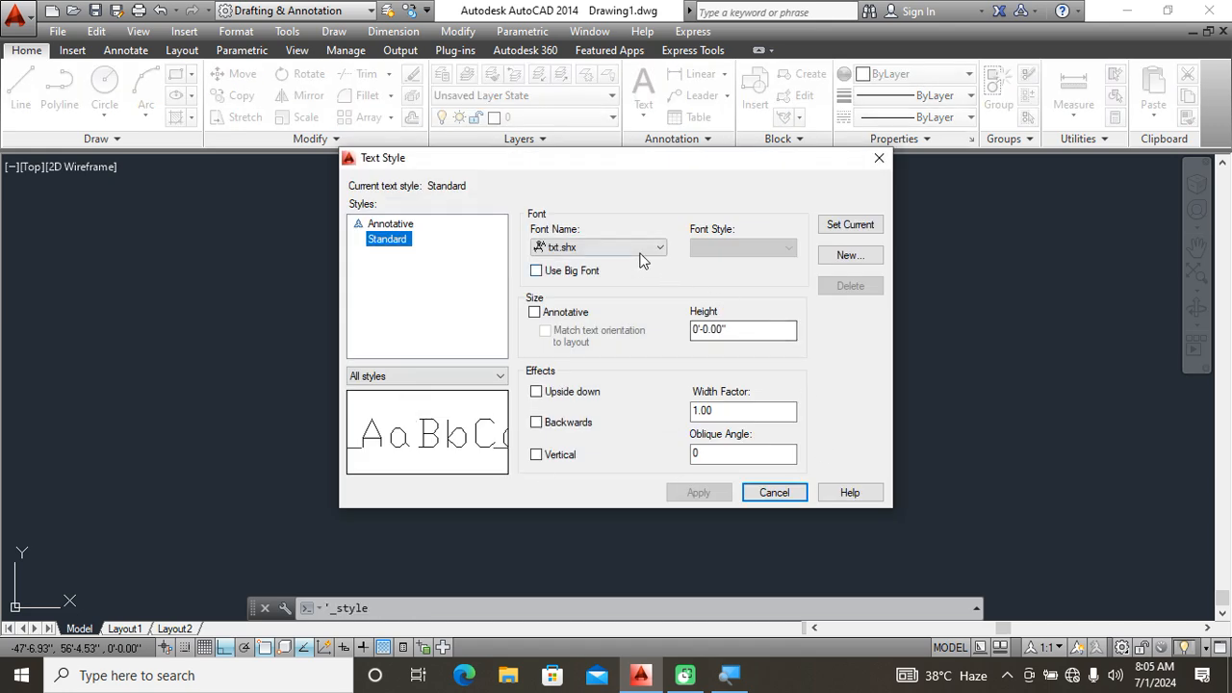
click(643, 249)
key(a)
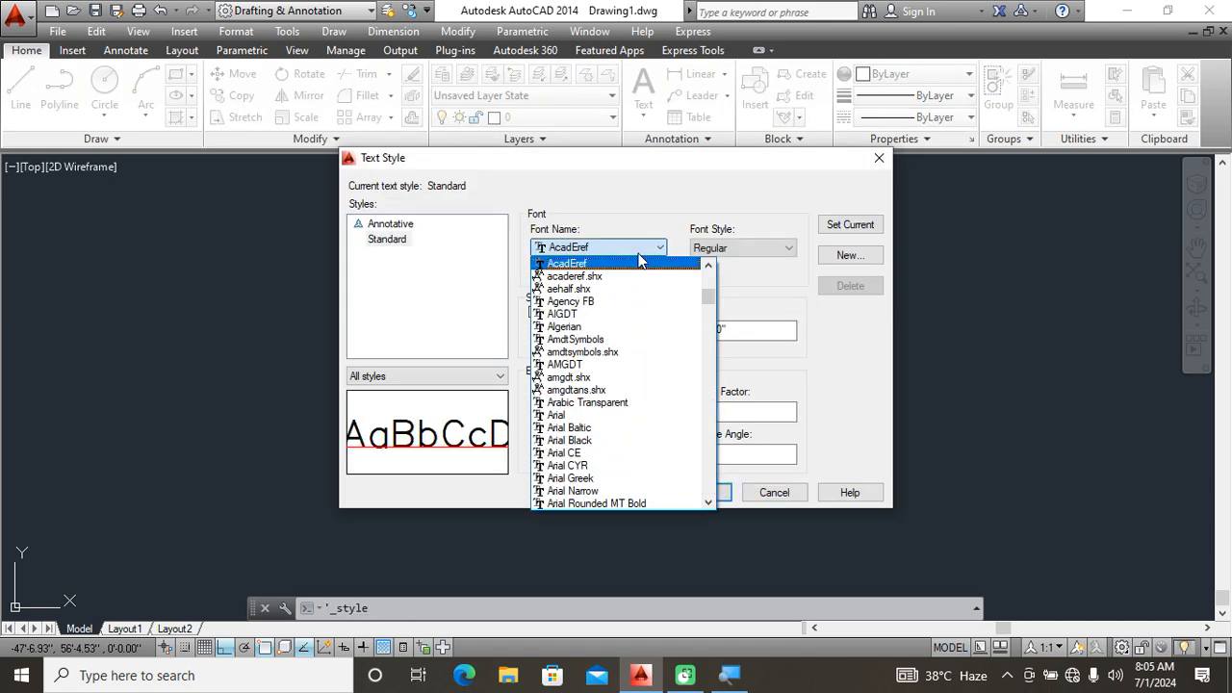
click(573, 415)
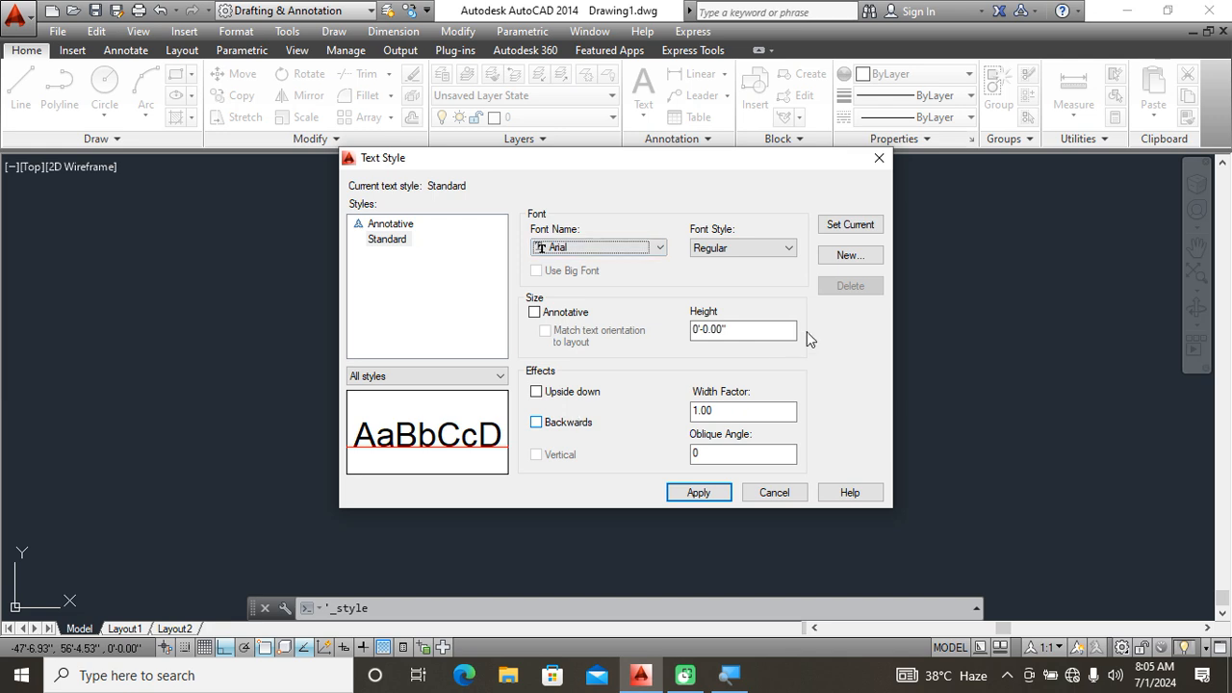
Create a new text style named data without saving the font change to the Standard style.
click(853, 256)
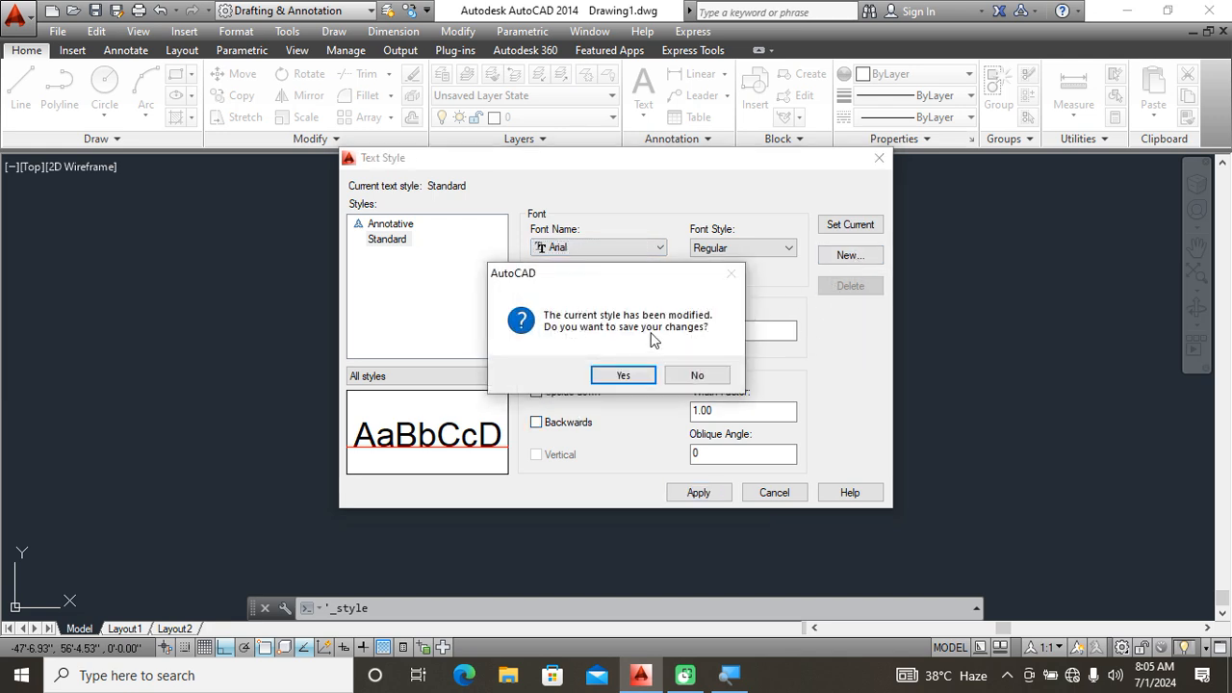
click(699, 376)
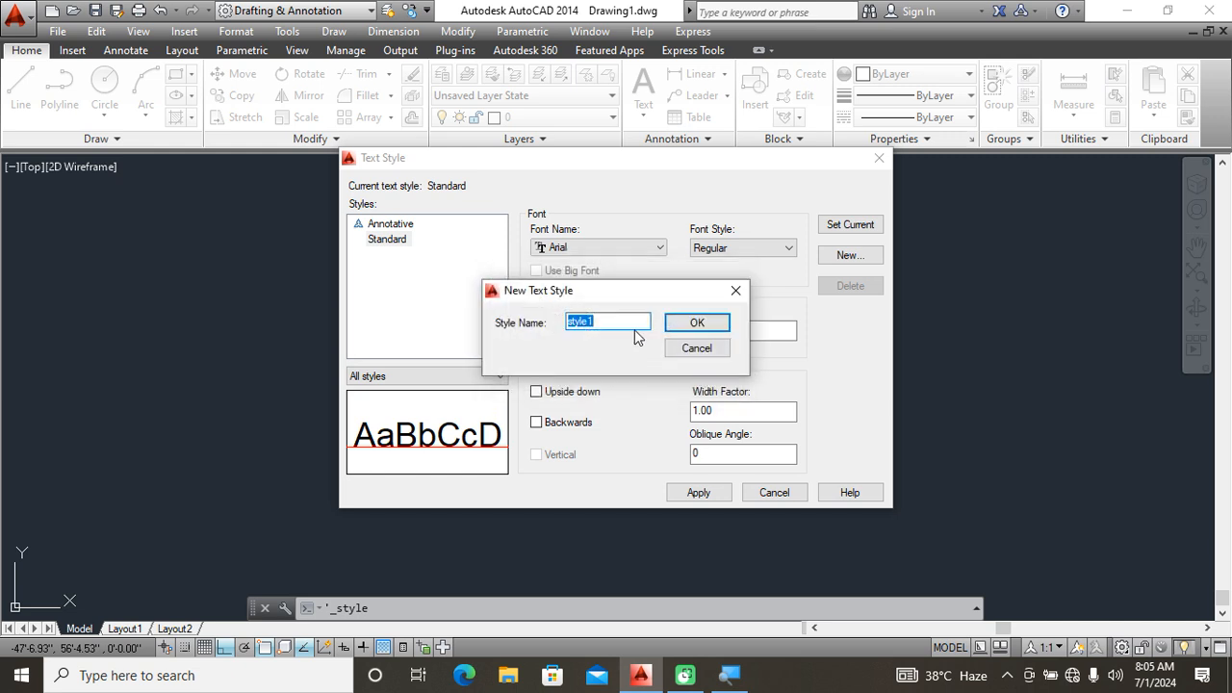
text(data)
click(697, 323)
Choose the Times New Roman font for the data text style.
click(636, 250)
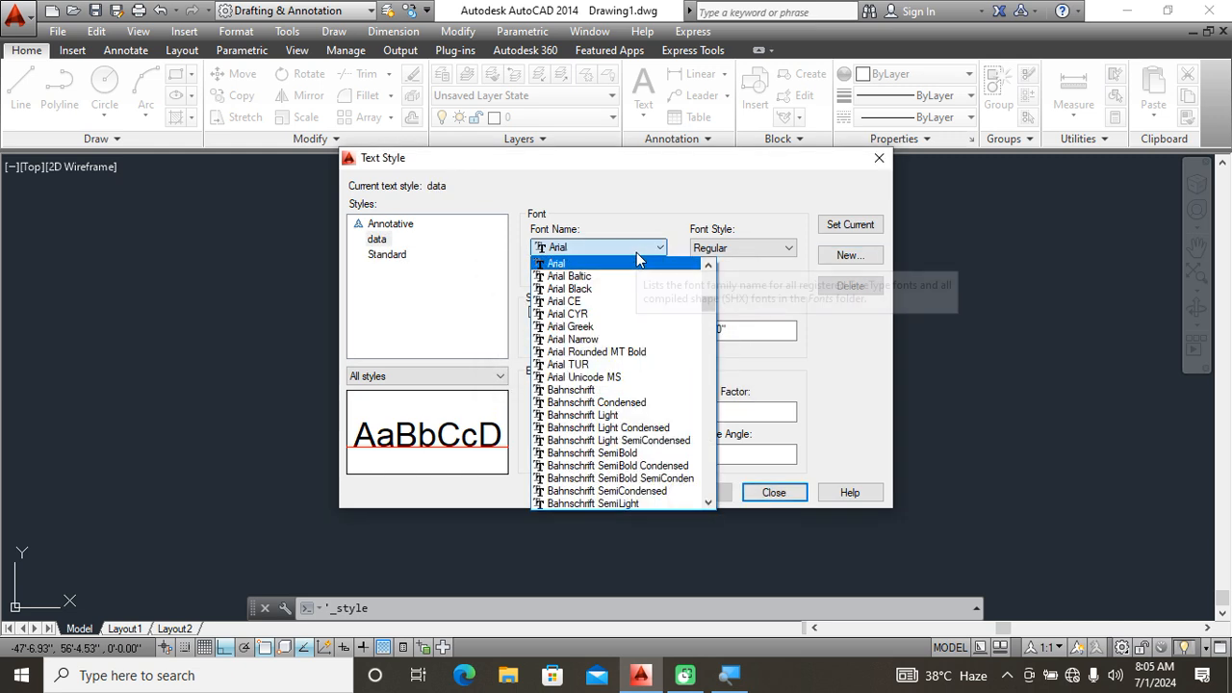
key(t)
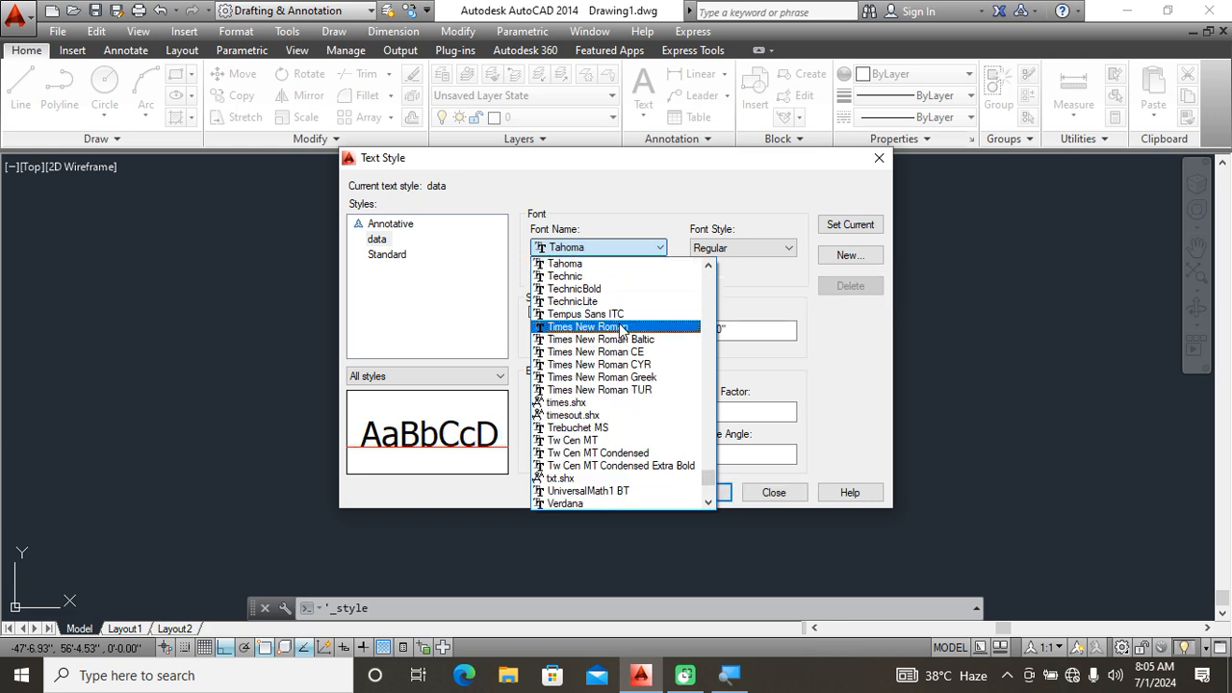
click(589, 326)
Create a new text style named detail without saving the font change to the data style.
click(850, 255)
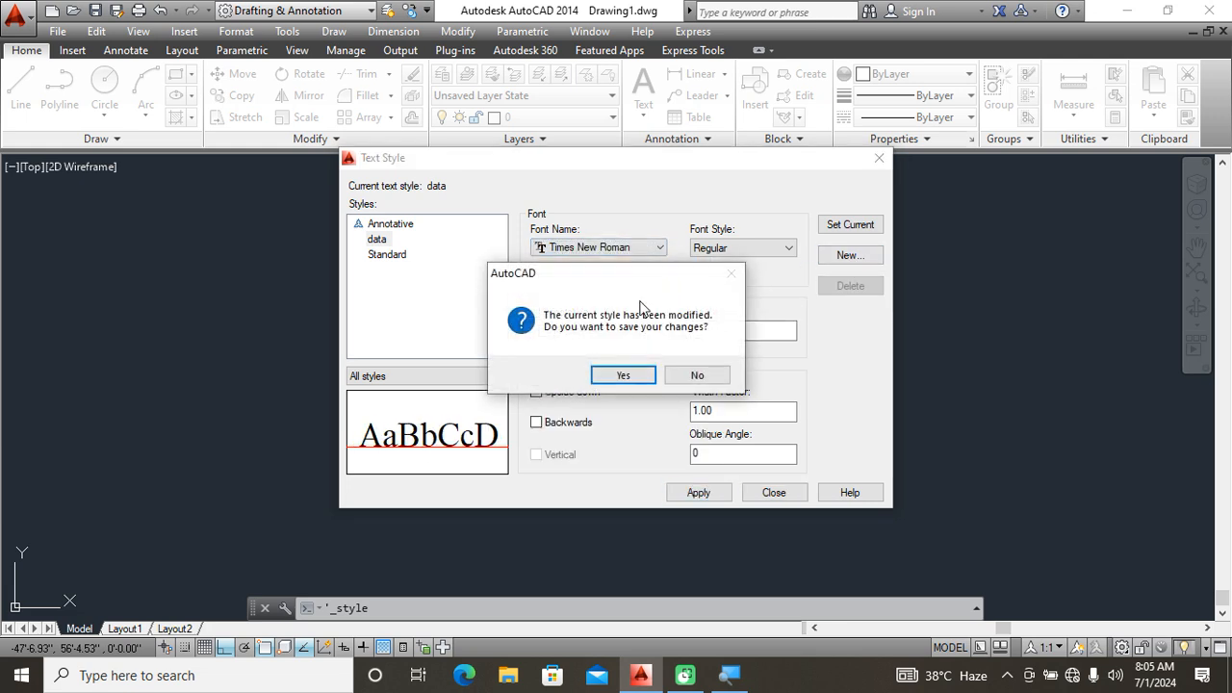
click(685, 374)
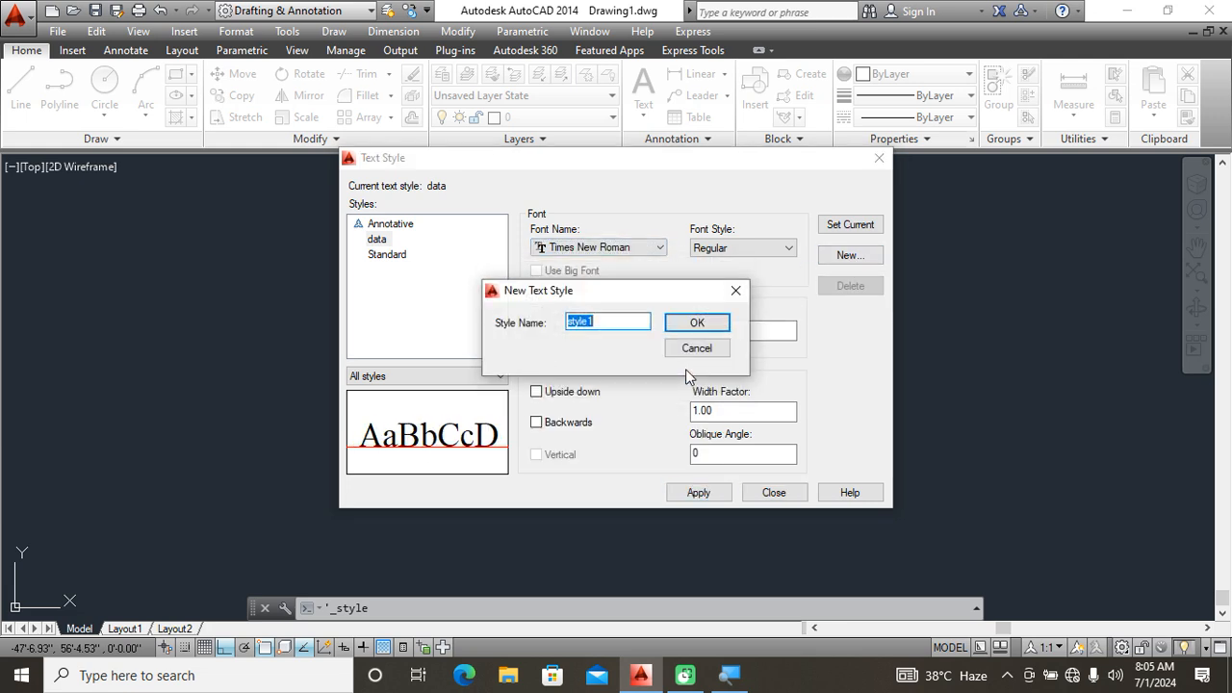
text(se)
key(BackSpace)
key(BackSpace)
key(BackSpace)
key(BackSpace)
key(BackSpace)
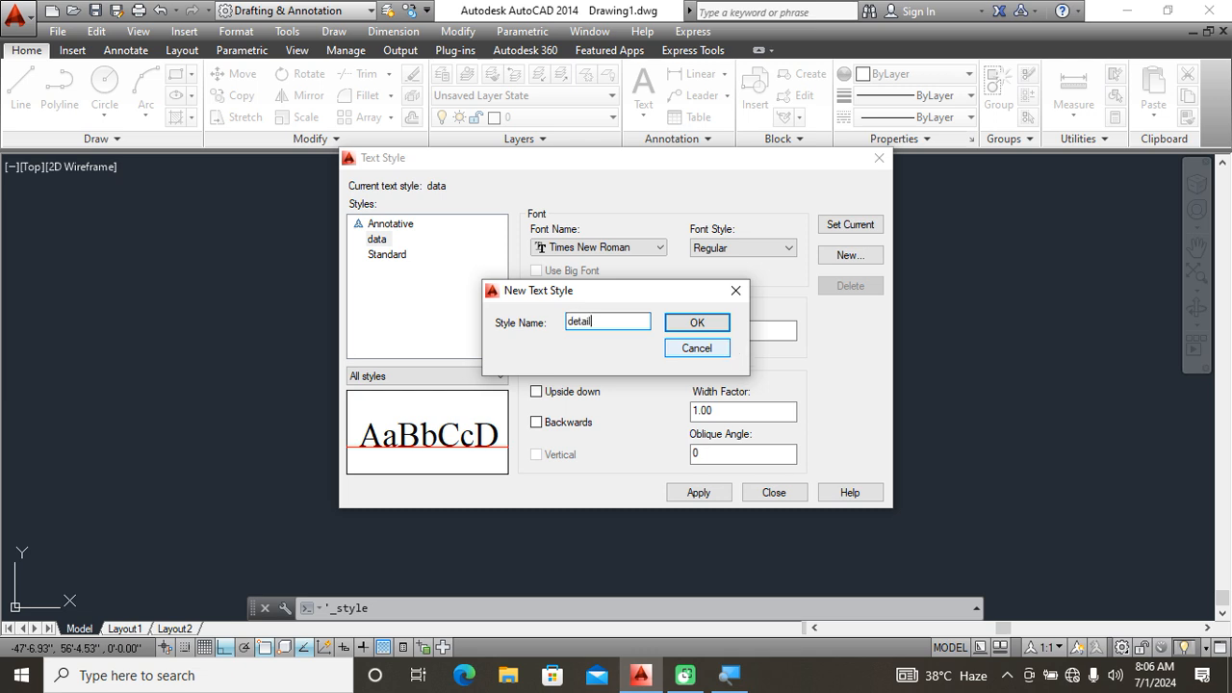
click(698, 322)
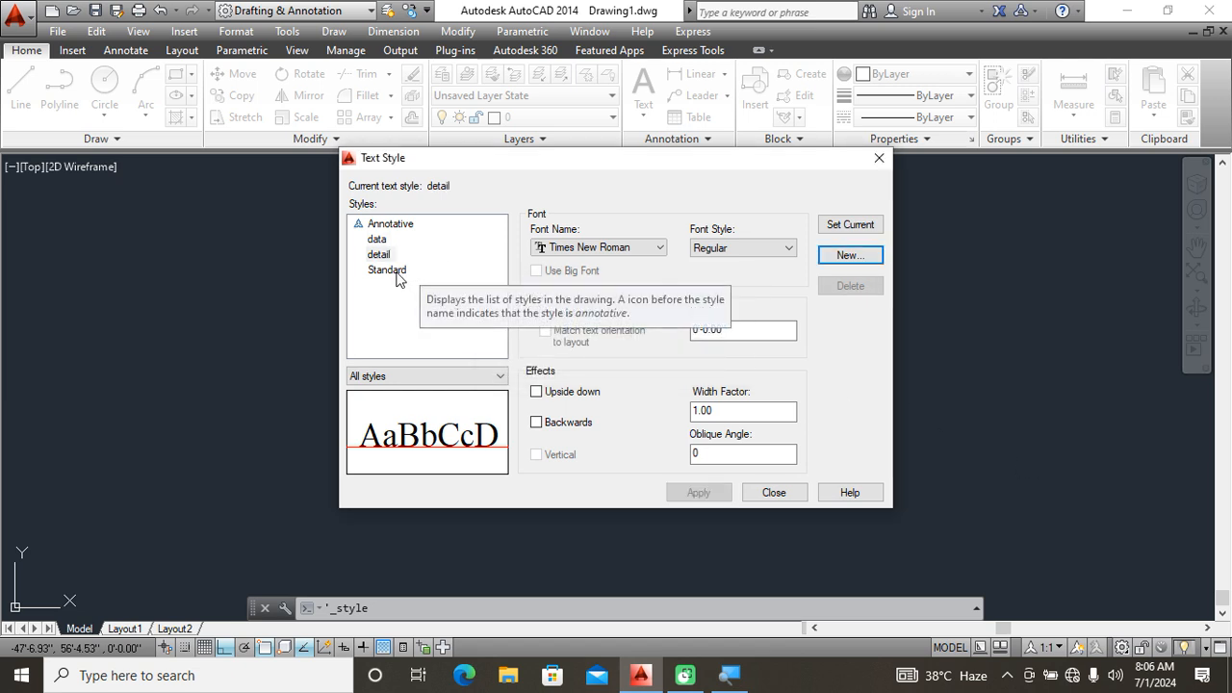
click(402, 273)
click(579, 248)
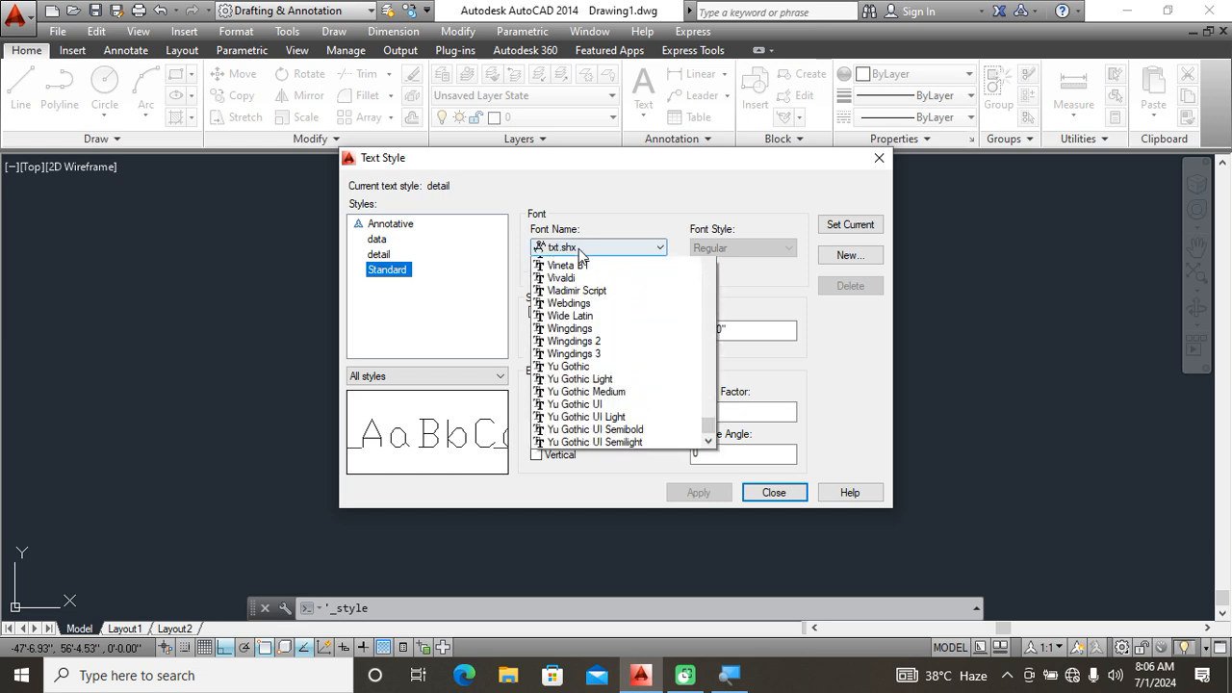
key(c)
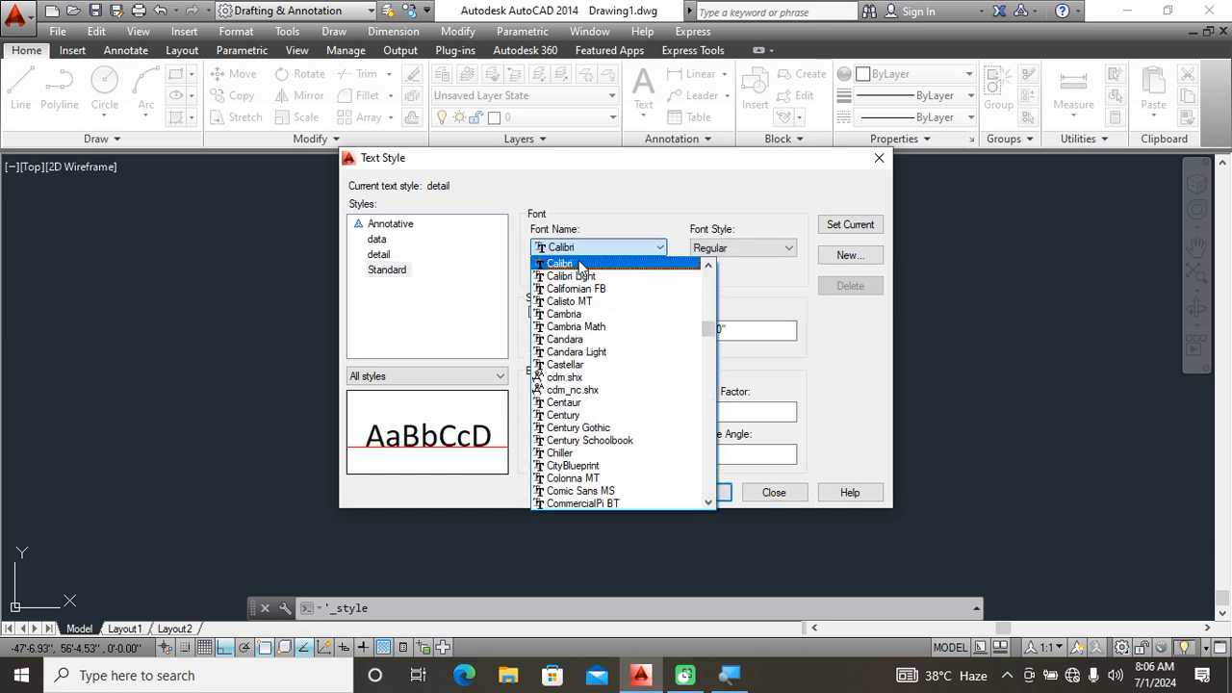
click(581, 264)
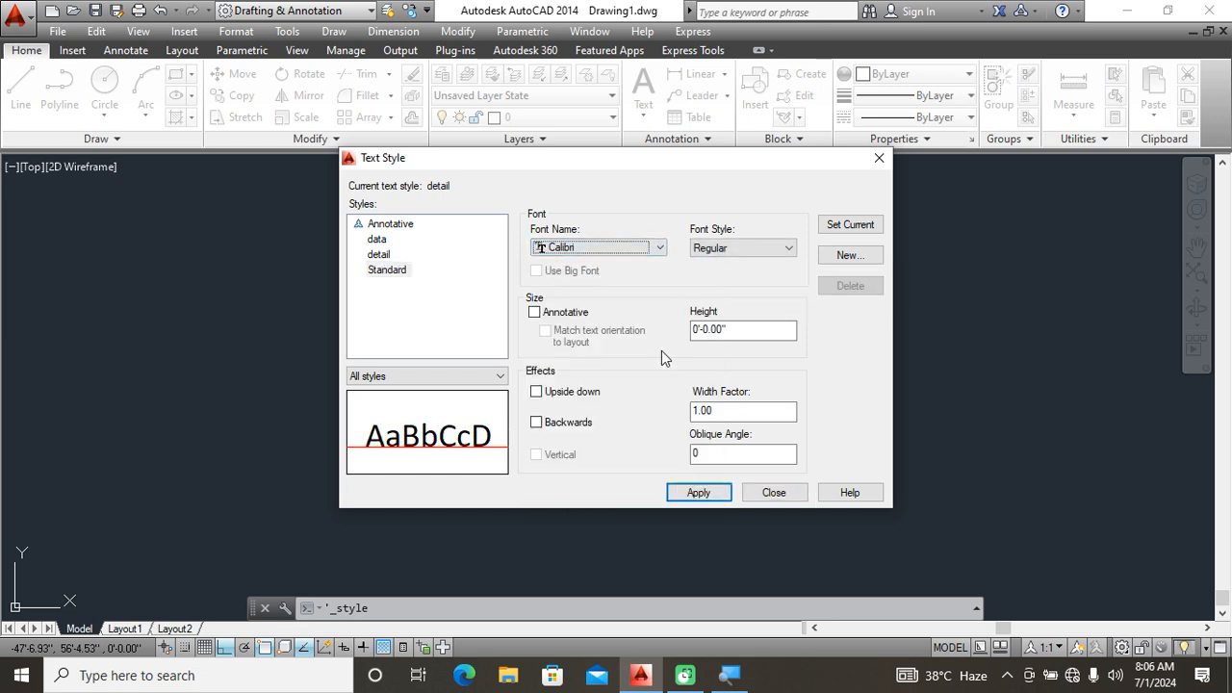
drag(746, 330, 607, 330)
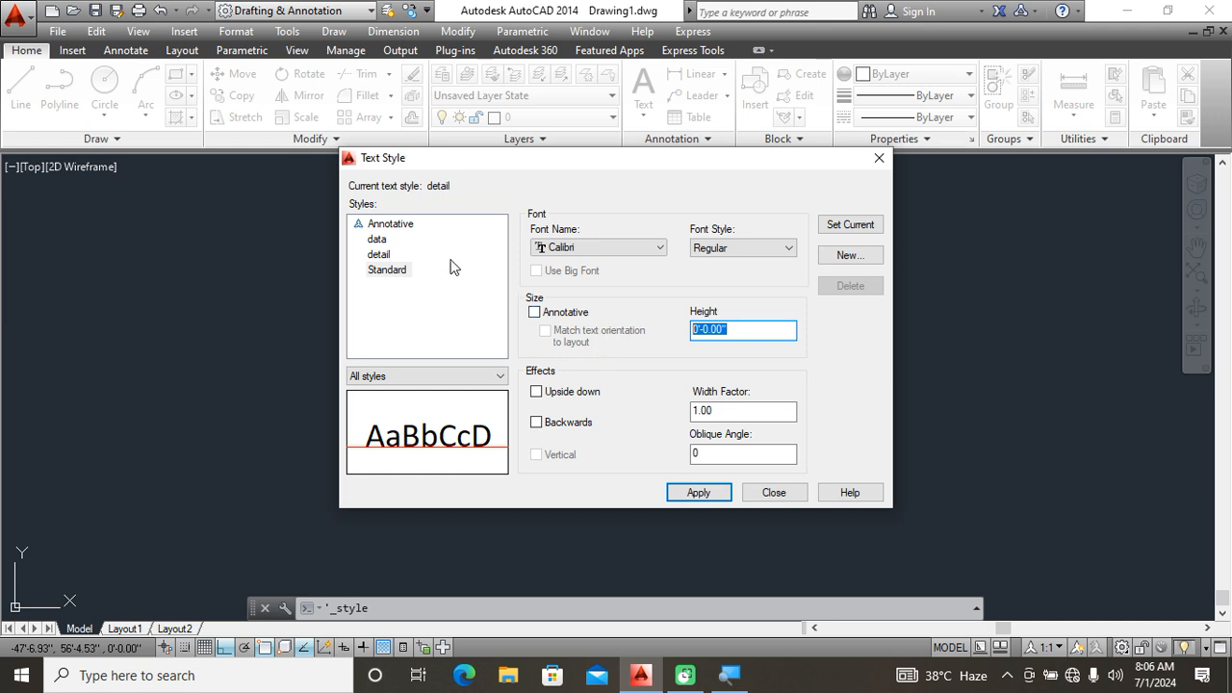
click(393, 241)
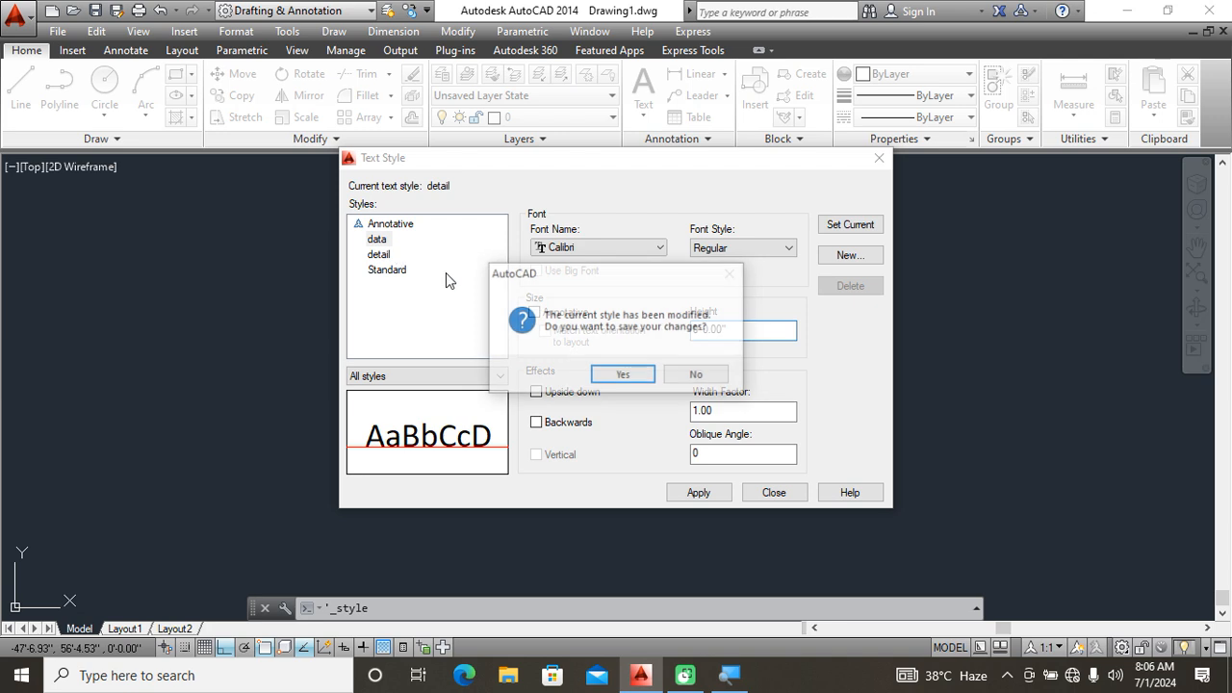
click(697, 377)
Set the Standard text style's font to Calibri and make it the current style, saving the changes.
click(390, 270)
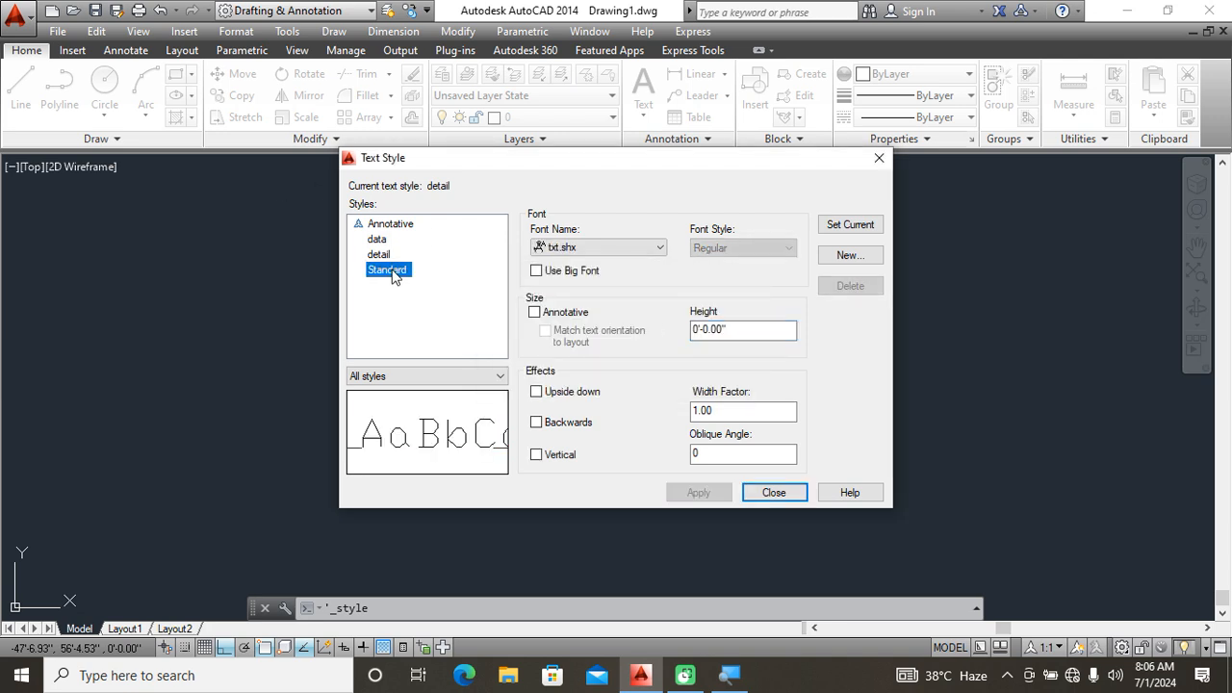
click(611, 253)
key(c)
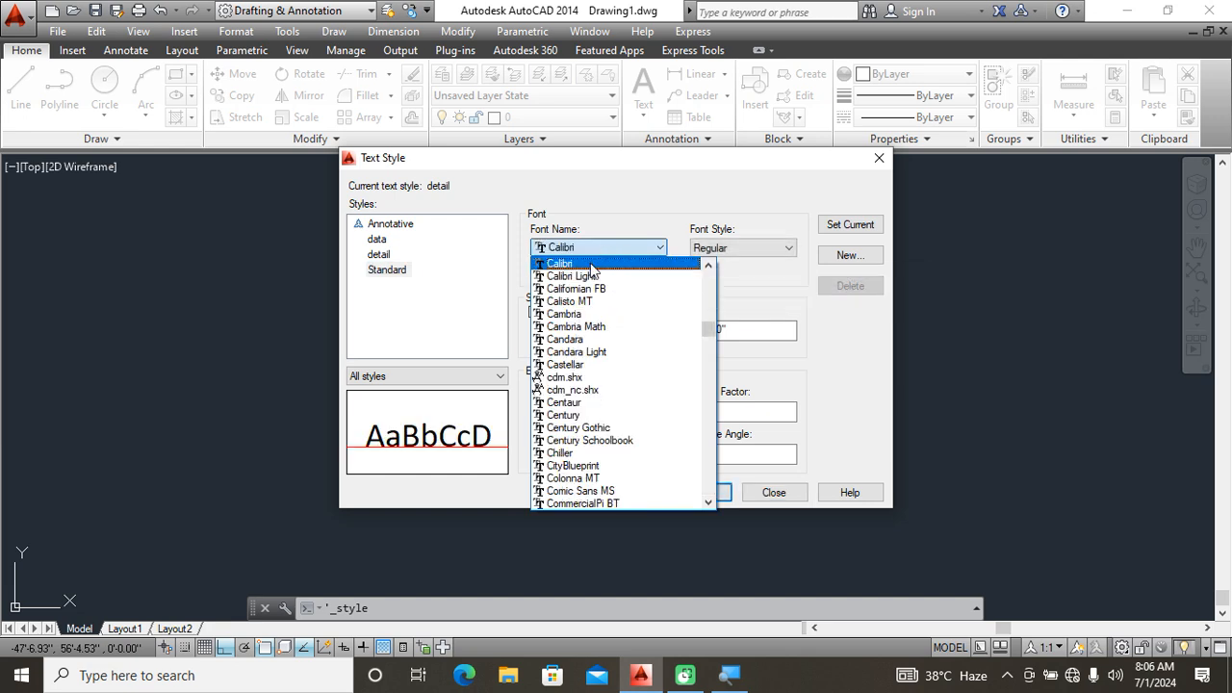
click(594, 265)
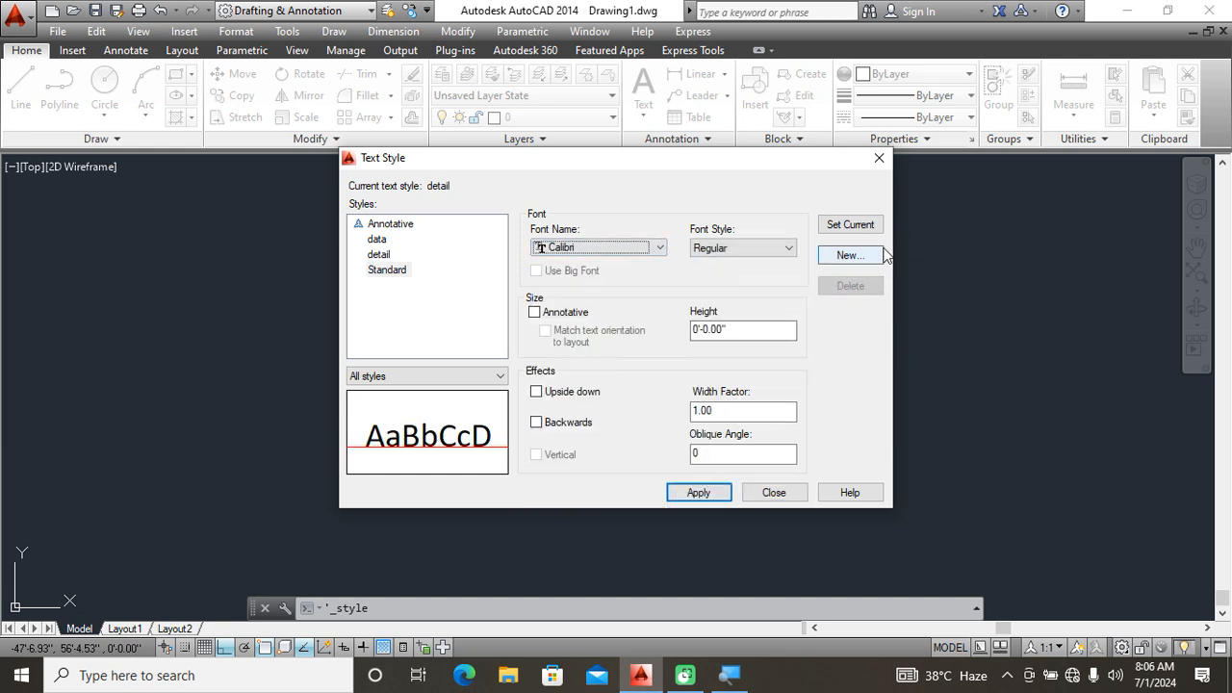
click(836, 232)
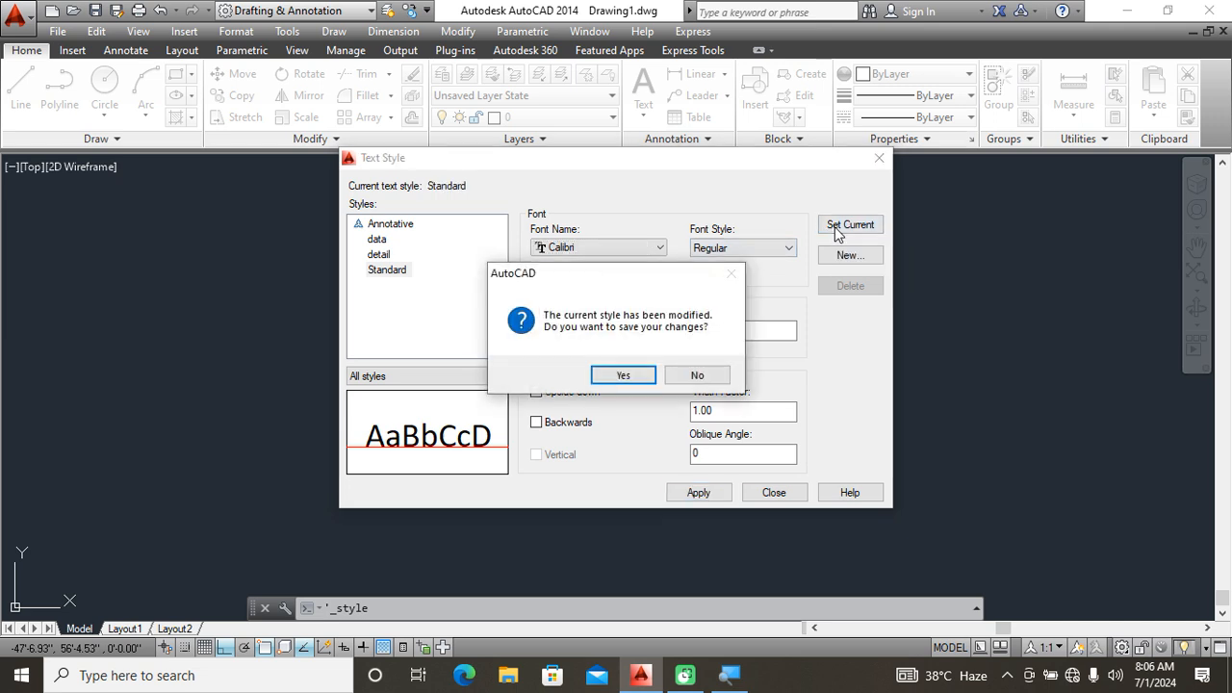
click(624, 376)
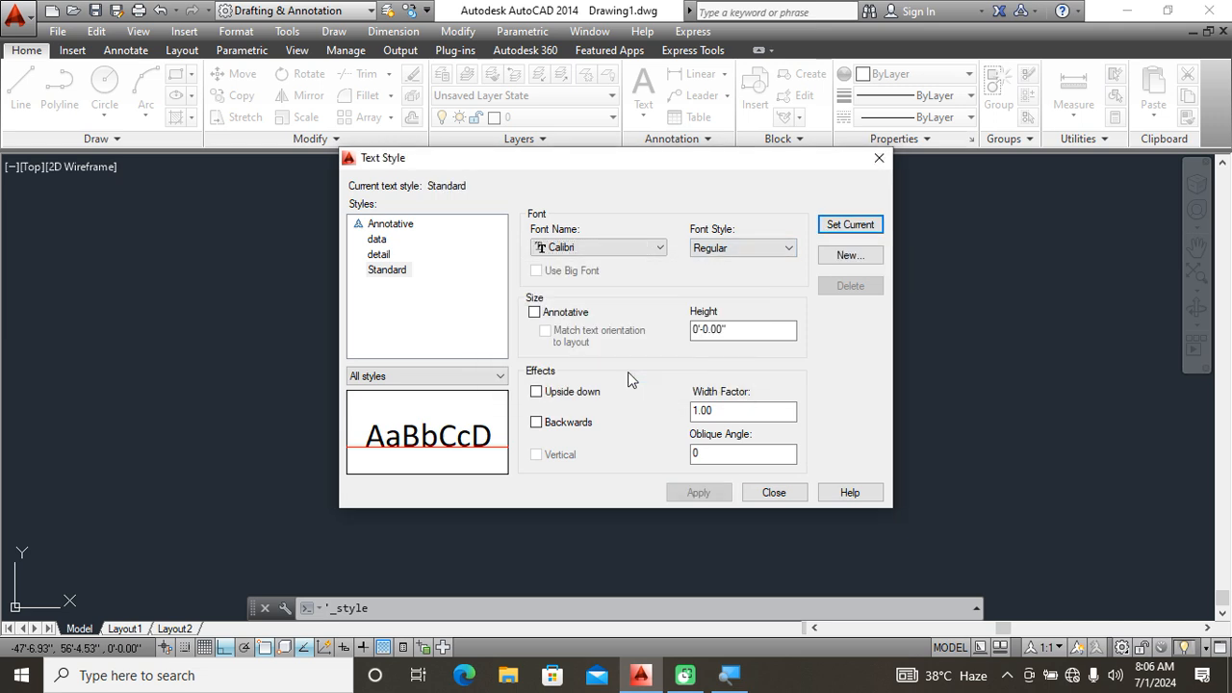
Set the Standard text style's height to 8 inches, save the change and finish the text style setup.
click(734, 328)
drag(733, 328, 658, 330)
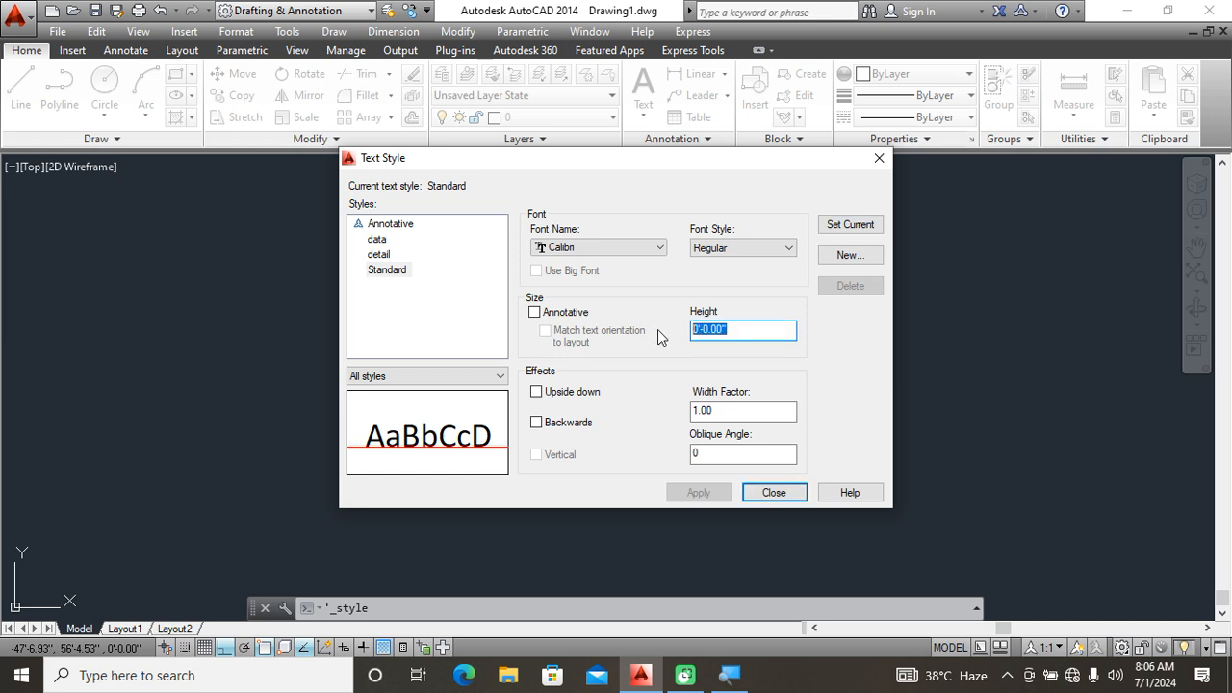
text(8)
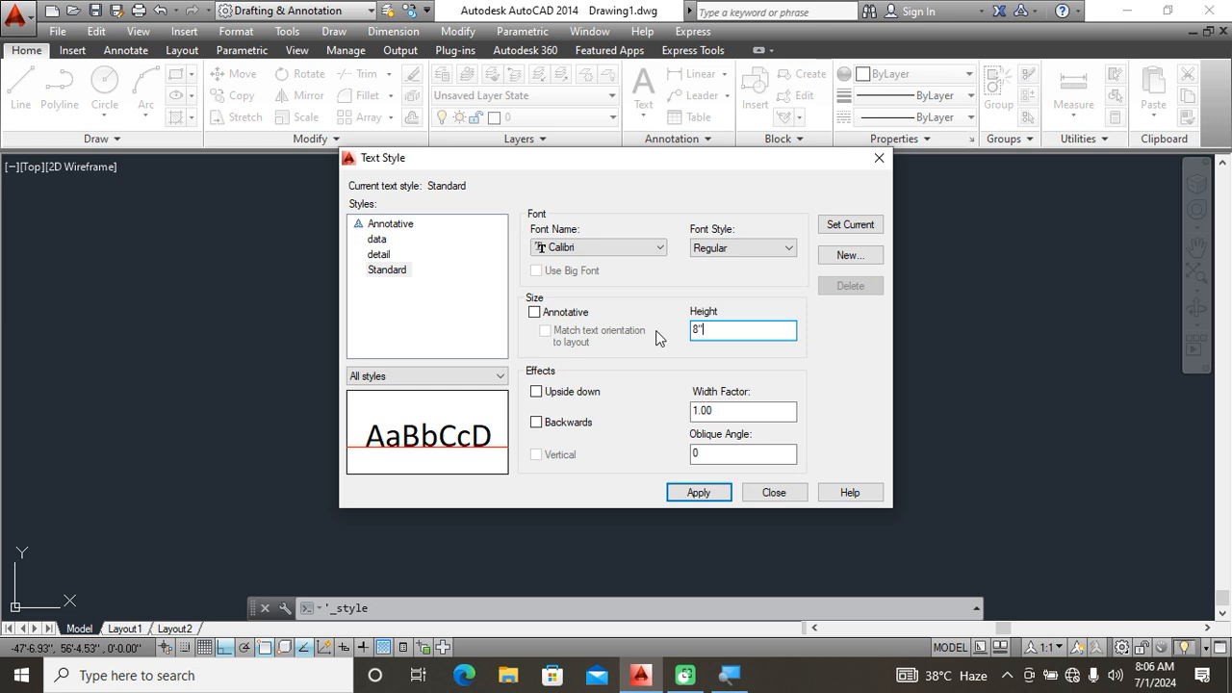
click(850, 224)
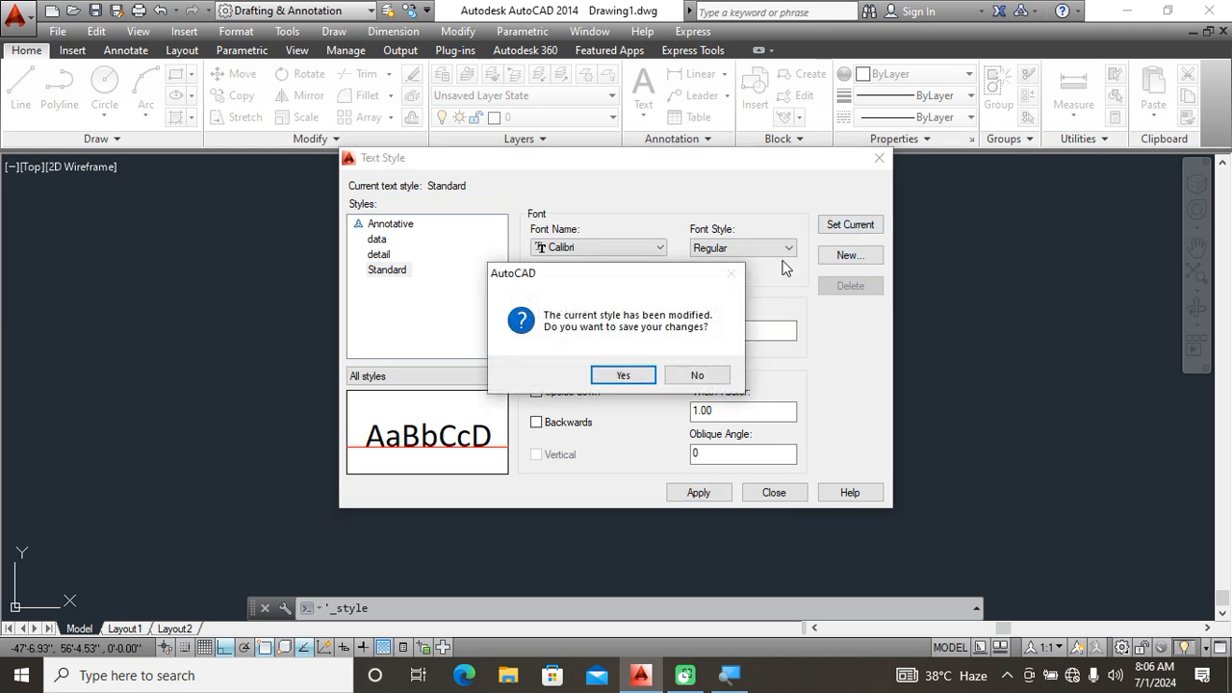
click(627, 376)
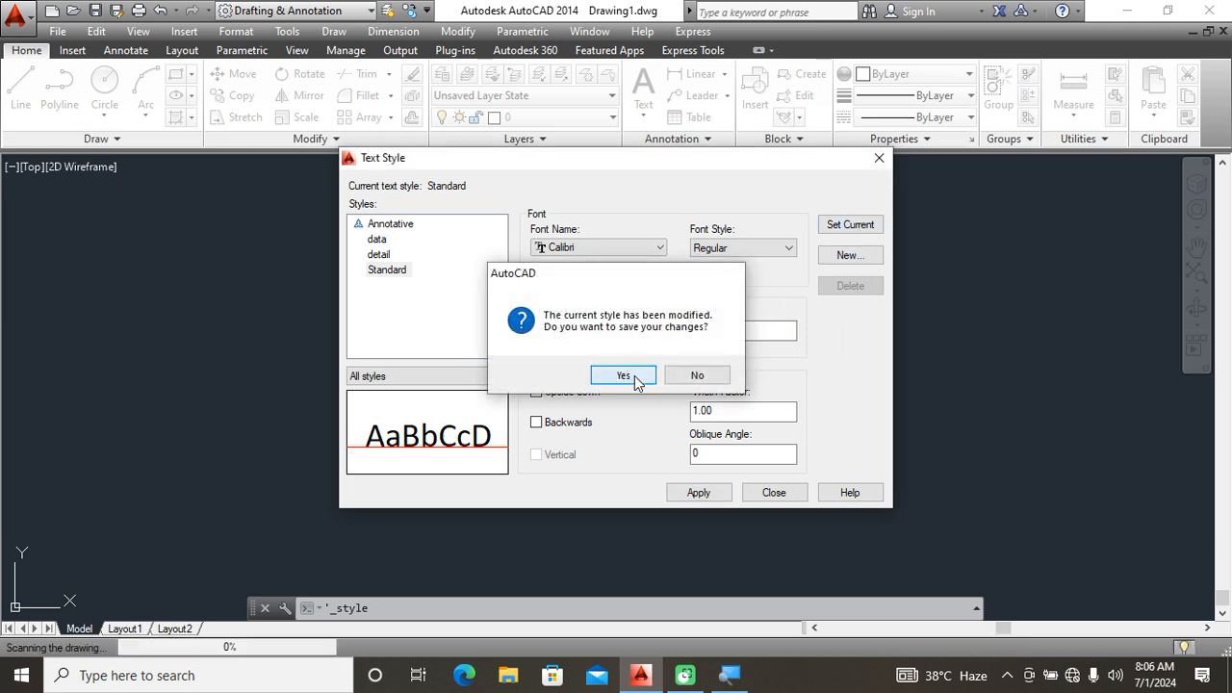
click(377, 240)
click(379, 254)
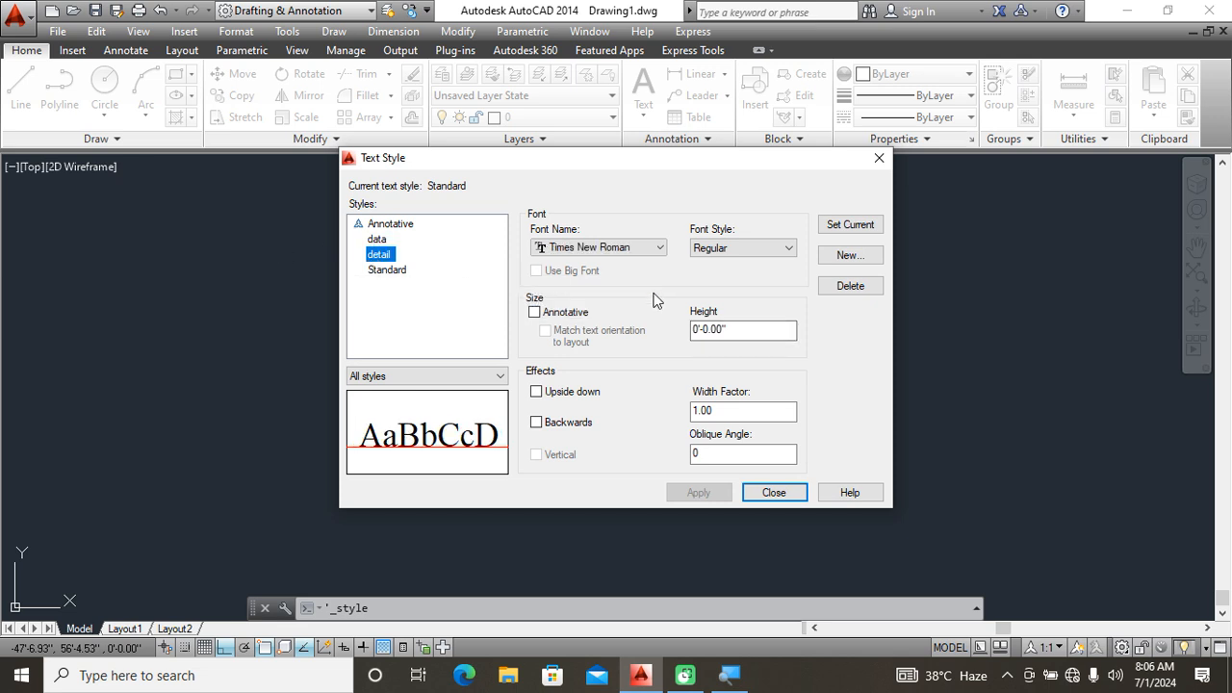
click(387, 270)
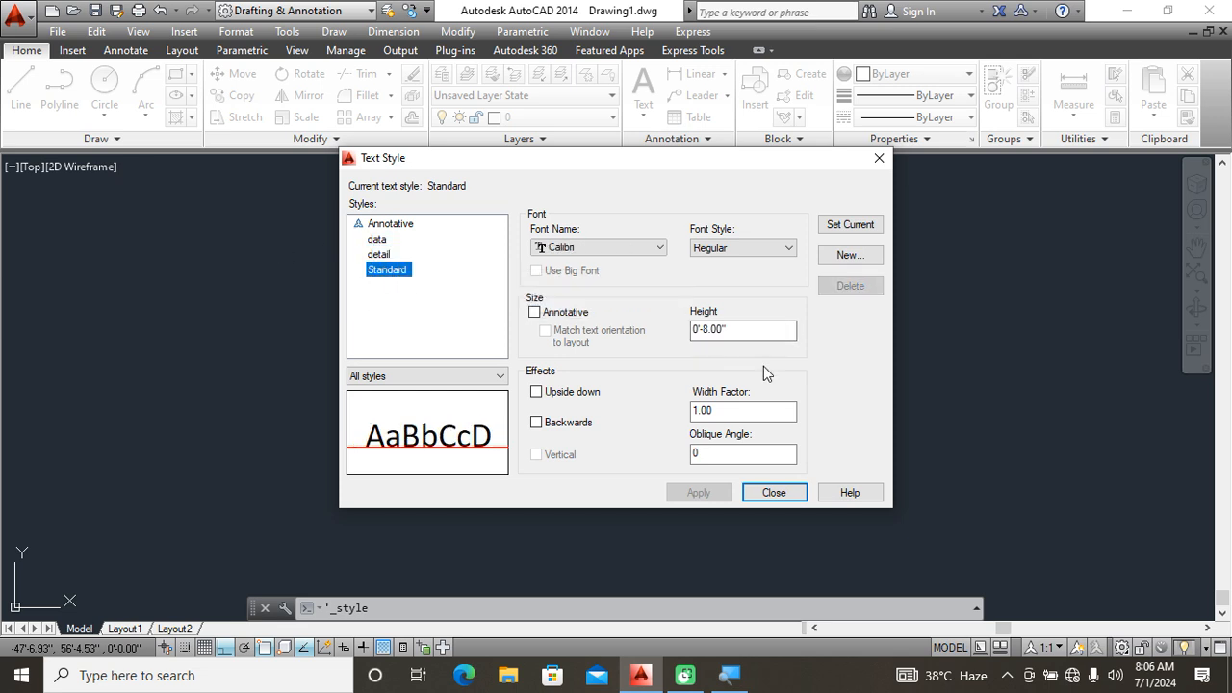
click(787, 490)
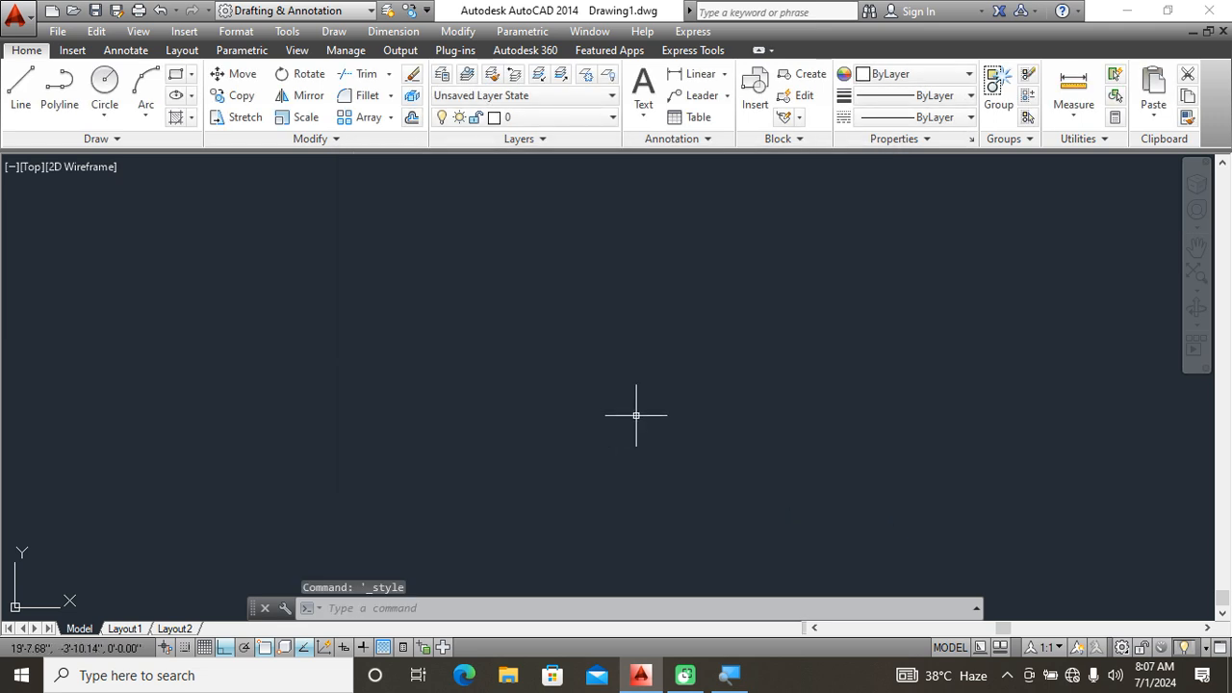
Open the layer manager and create a new layer named wall.
text(LA)
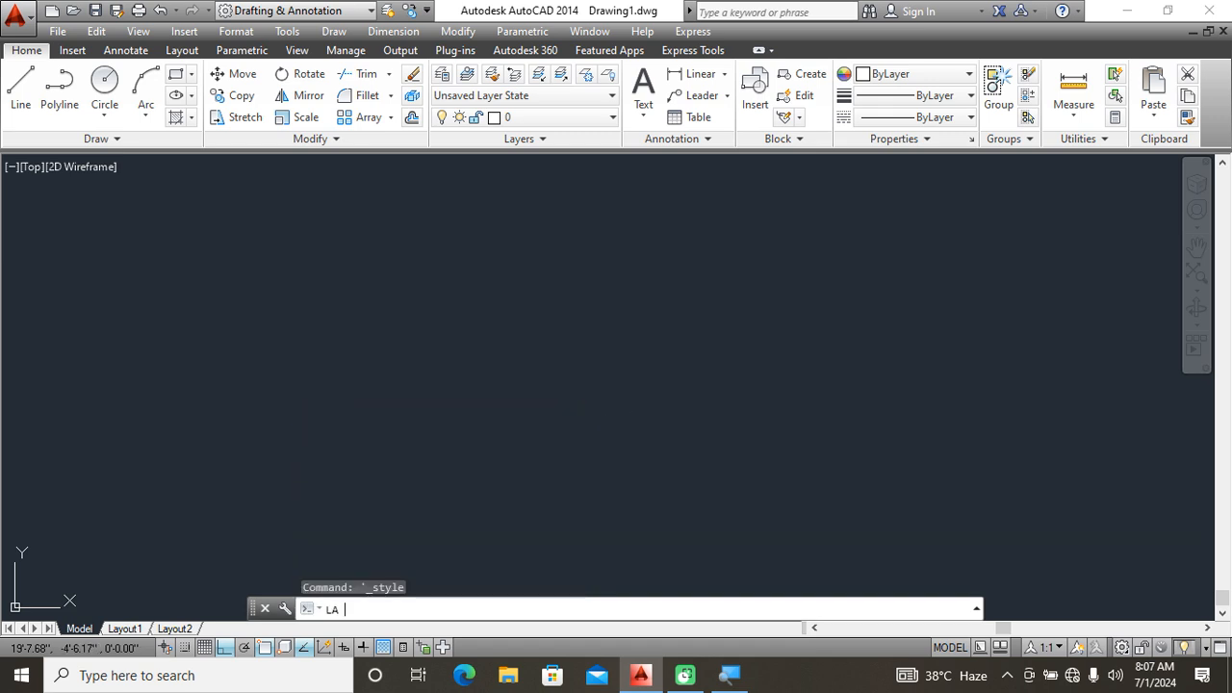
key(Return)
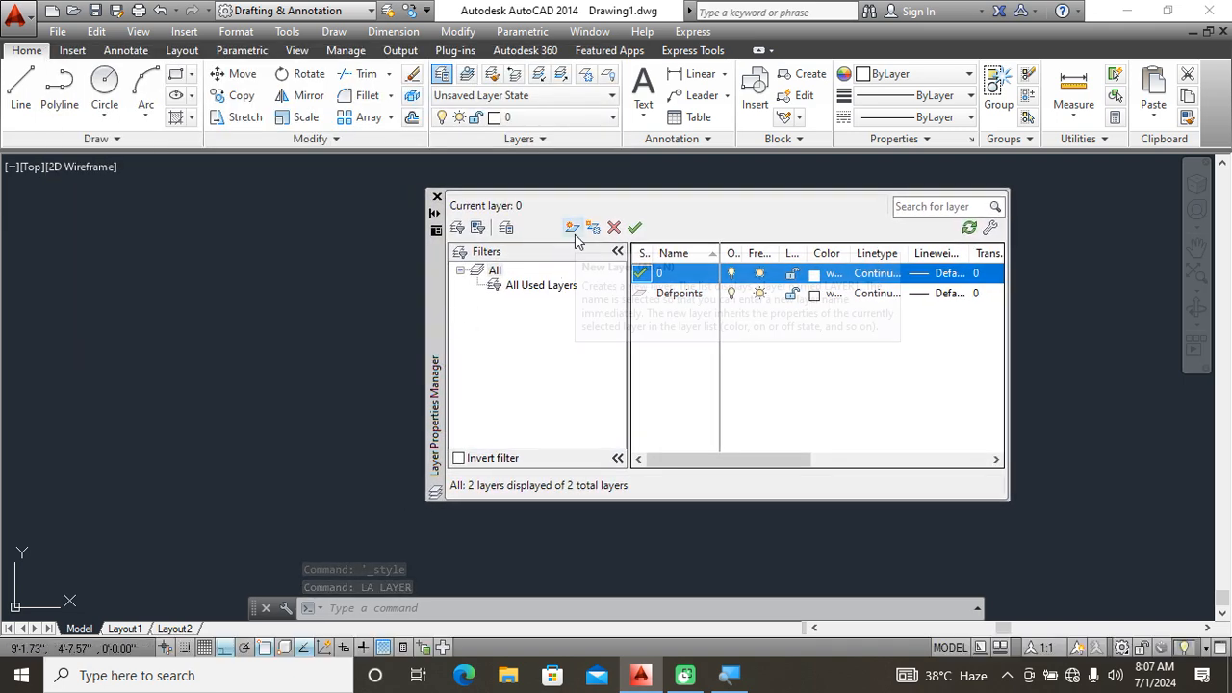
click(572, 228)
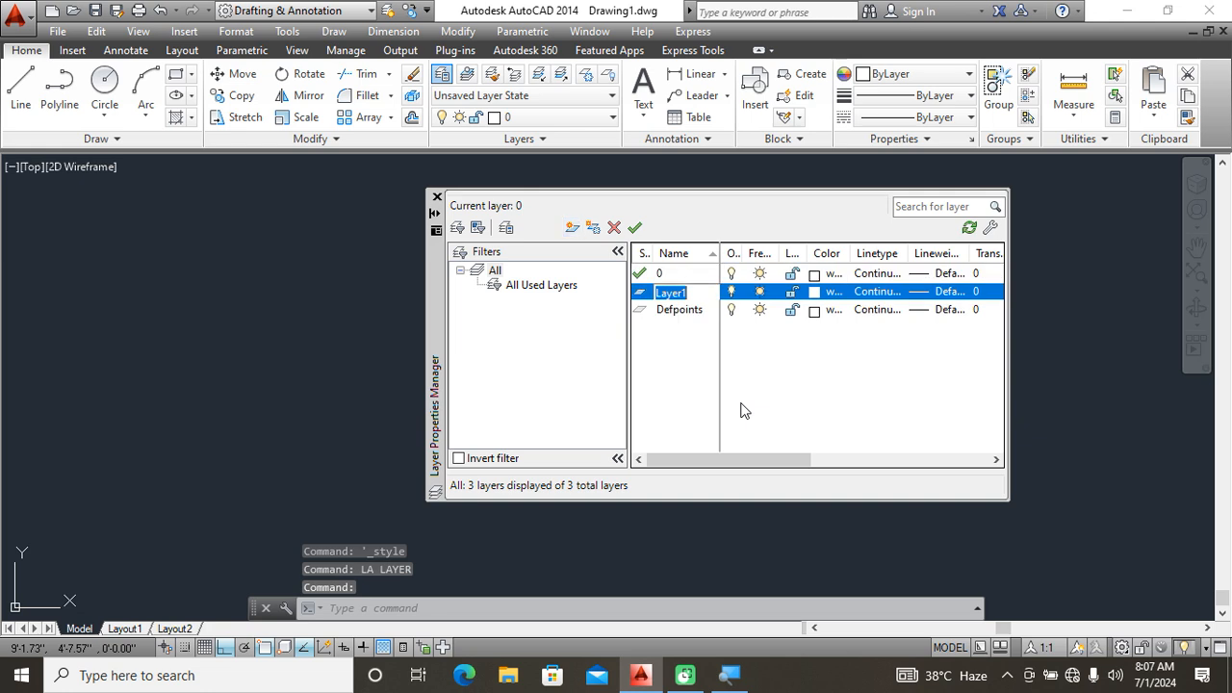
text(wall)
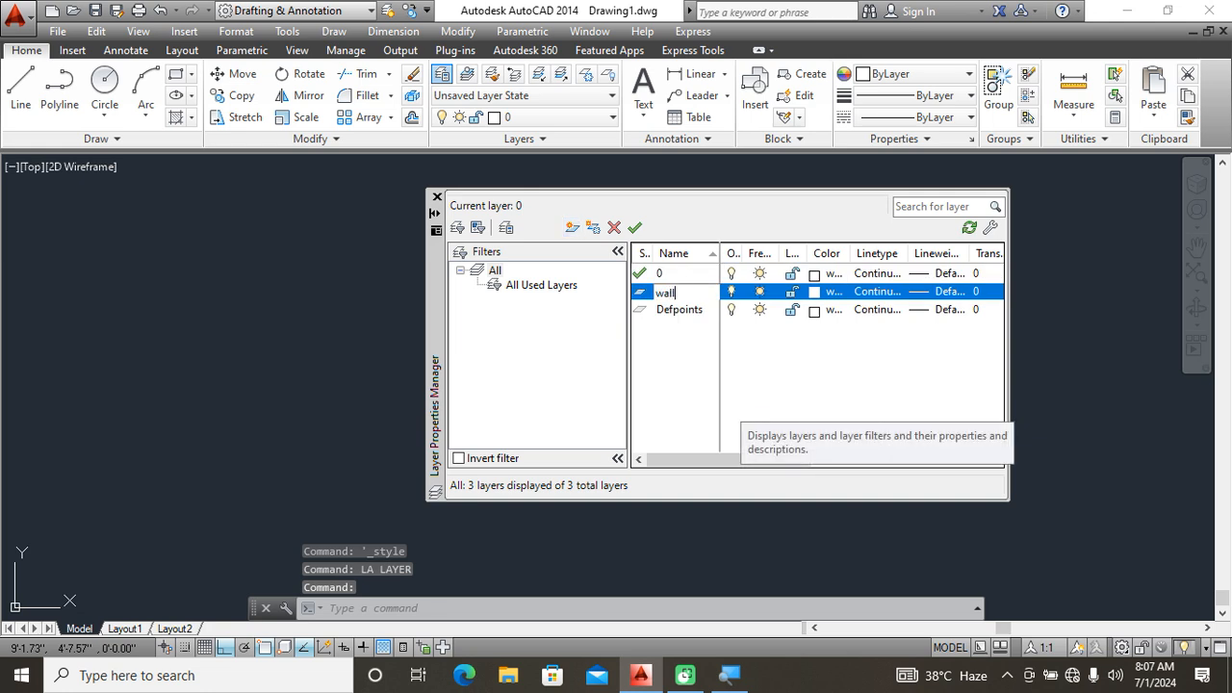
key(Return)
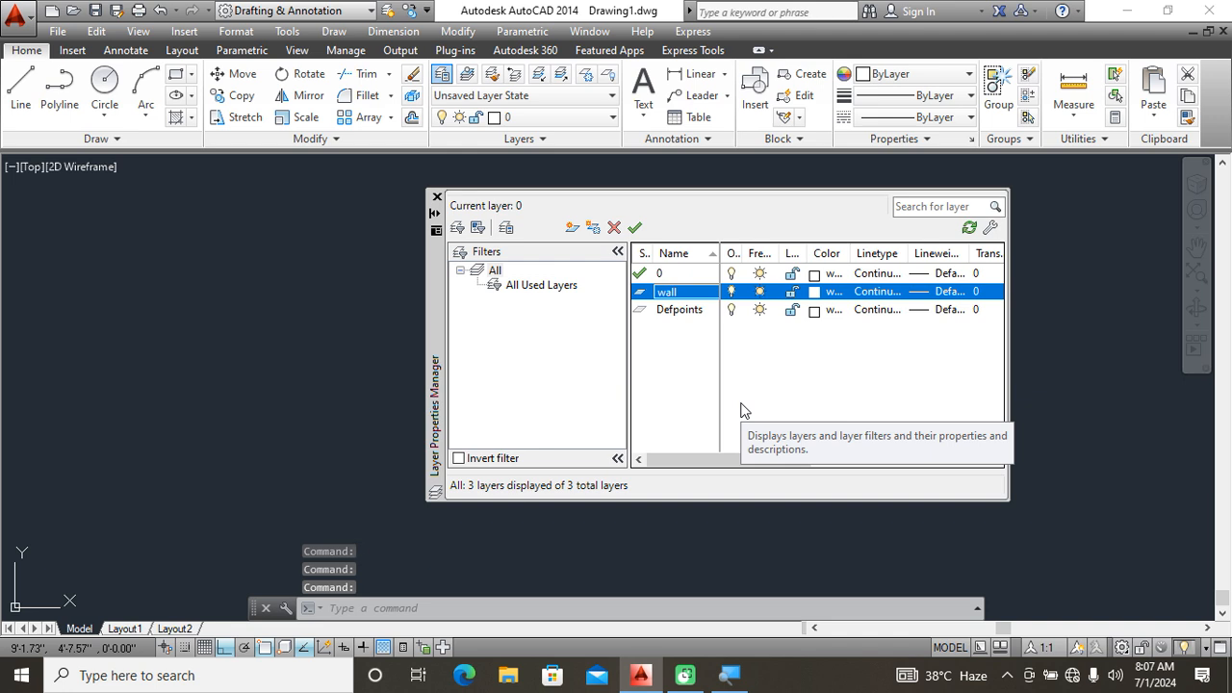
Create two more layers named door and win.
key(alt+n)
text(door)
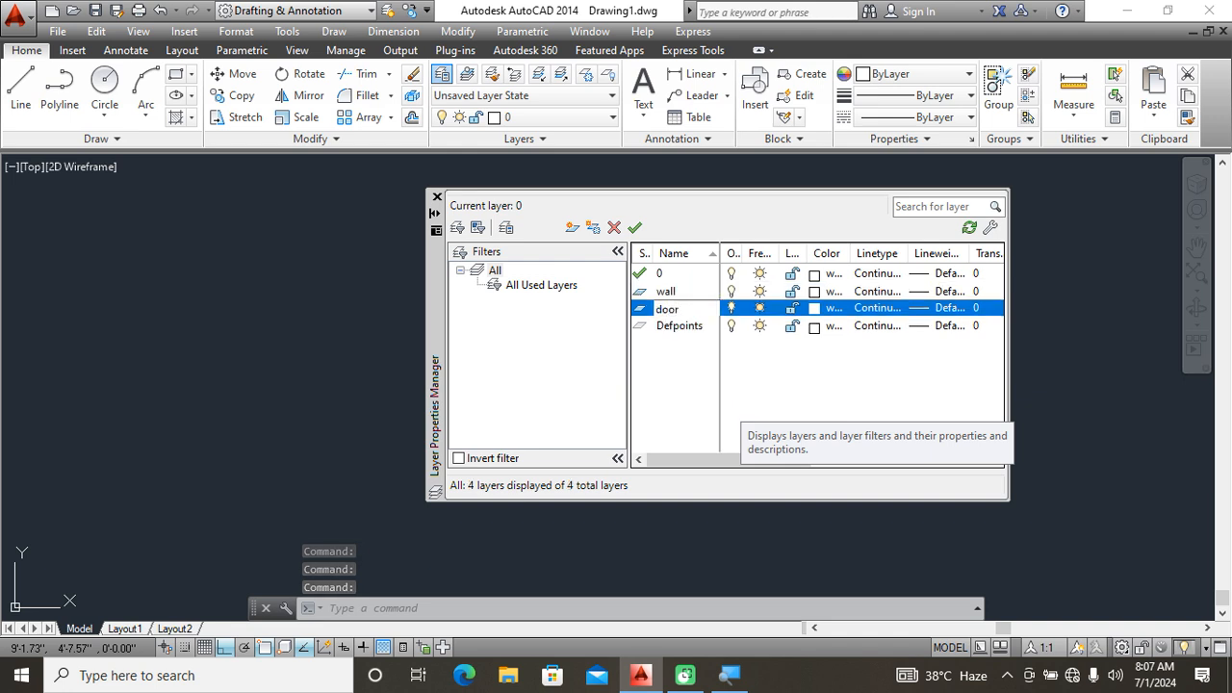
key(Return)
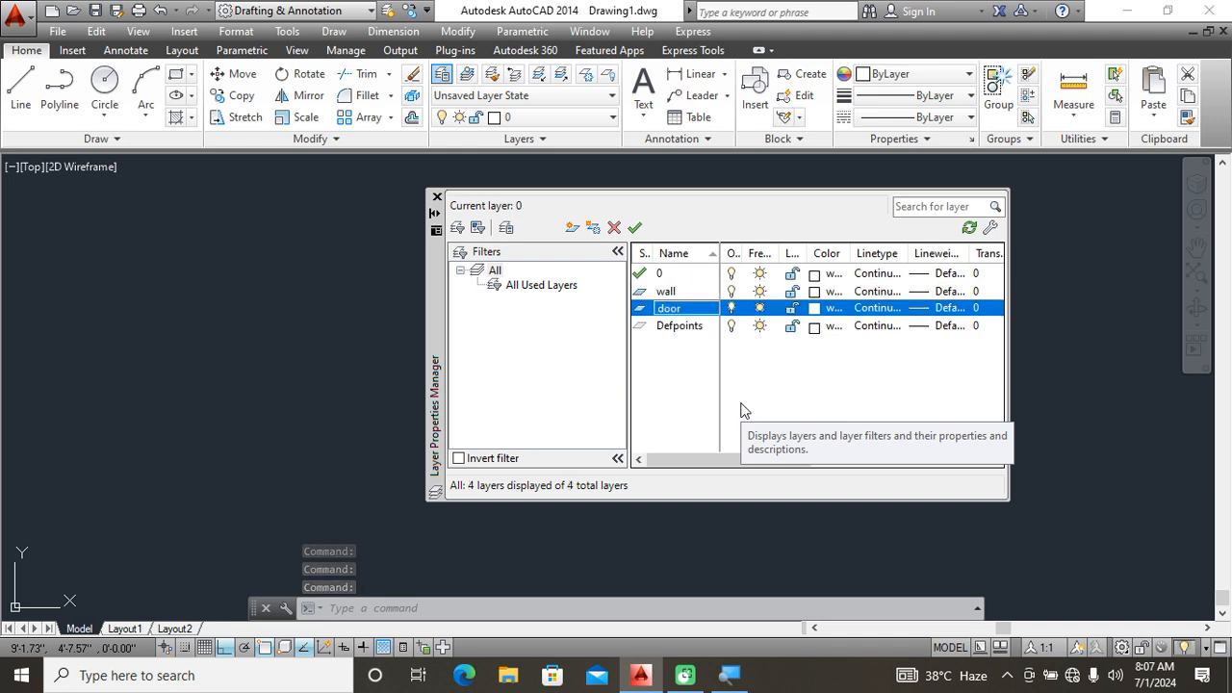
key(alt+n)
text(win)
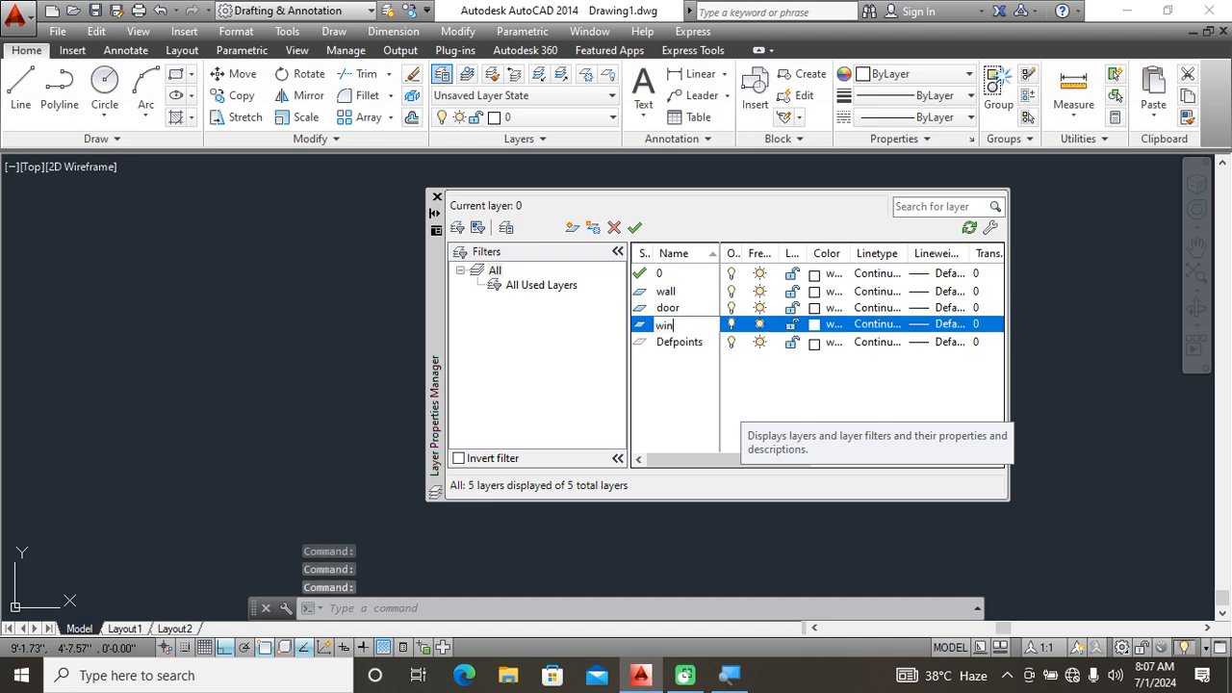
Add new layers named text and hidden line to the layer list.
key(alt+n)
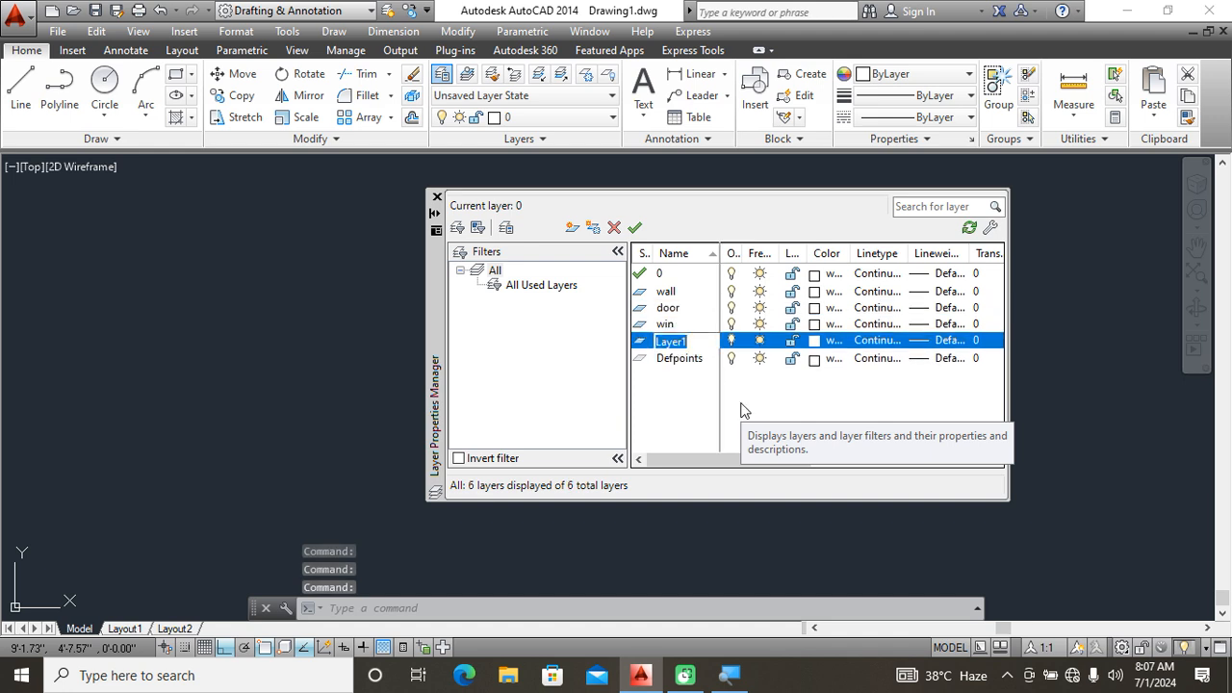
text(te)
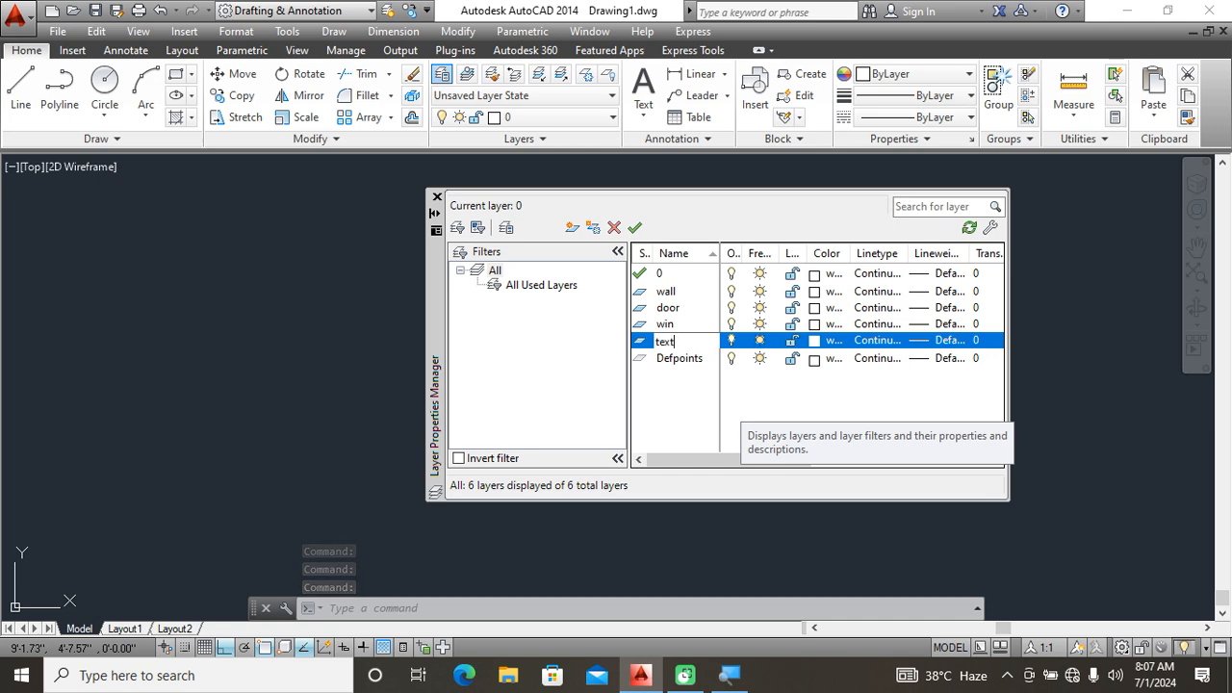
text(xt)
key(alt+n)
text(h)
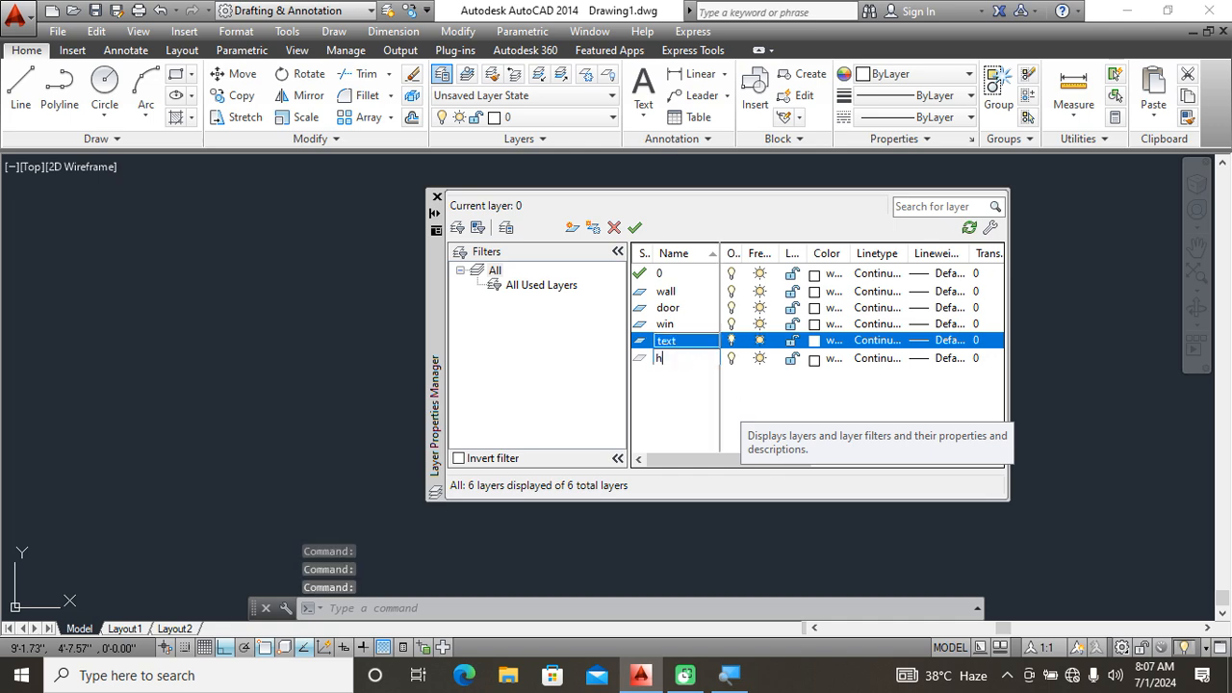
text(idden line)
key(Return)
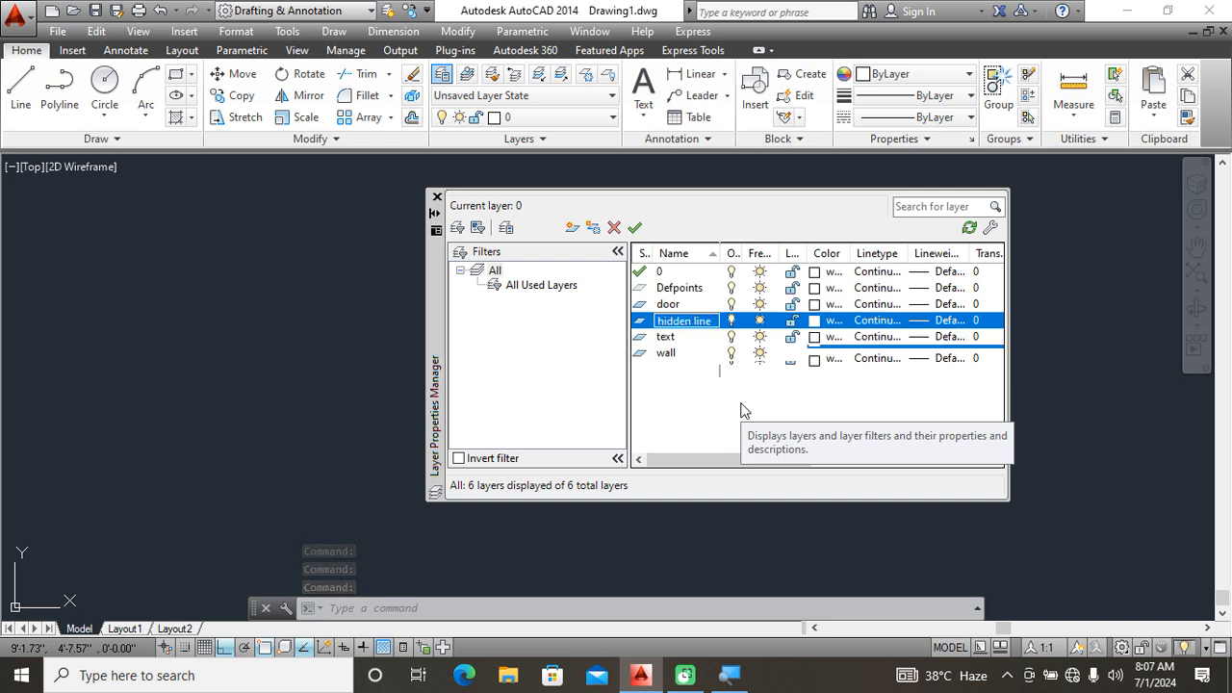
Add new layers named center line and htach to the layer list.
key(alt+n)
text(center lio)
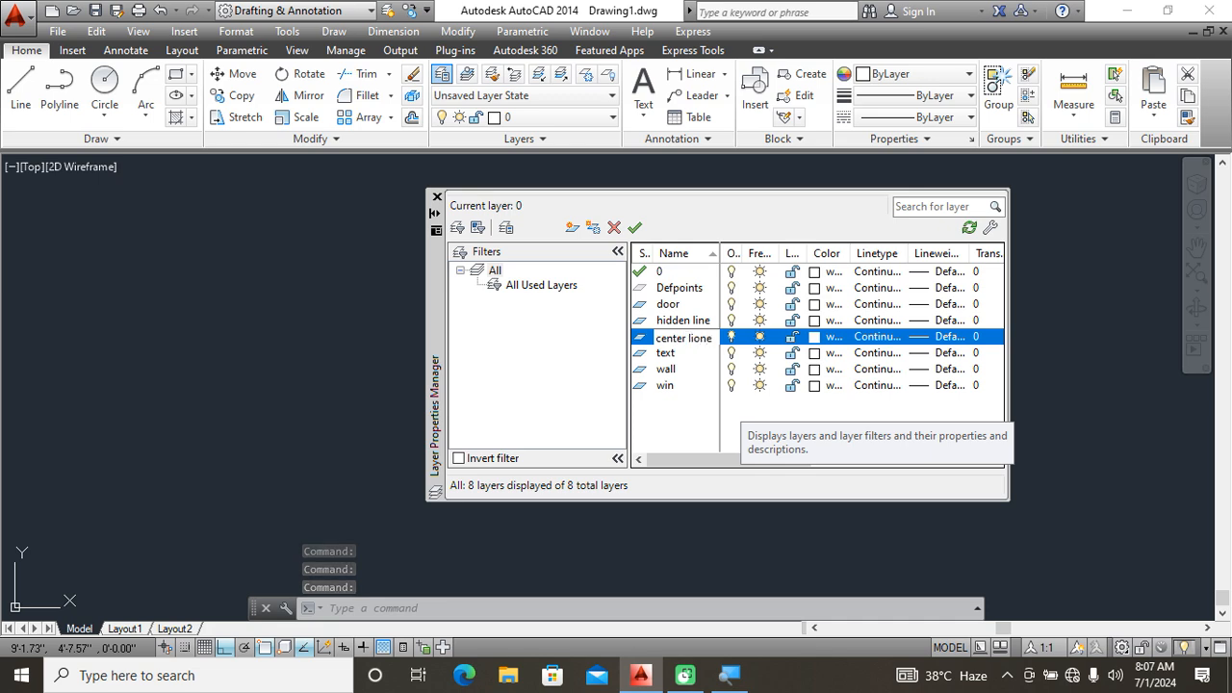
key(BackSpace)
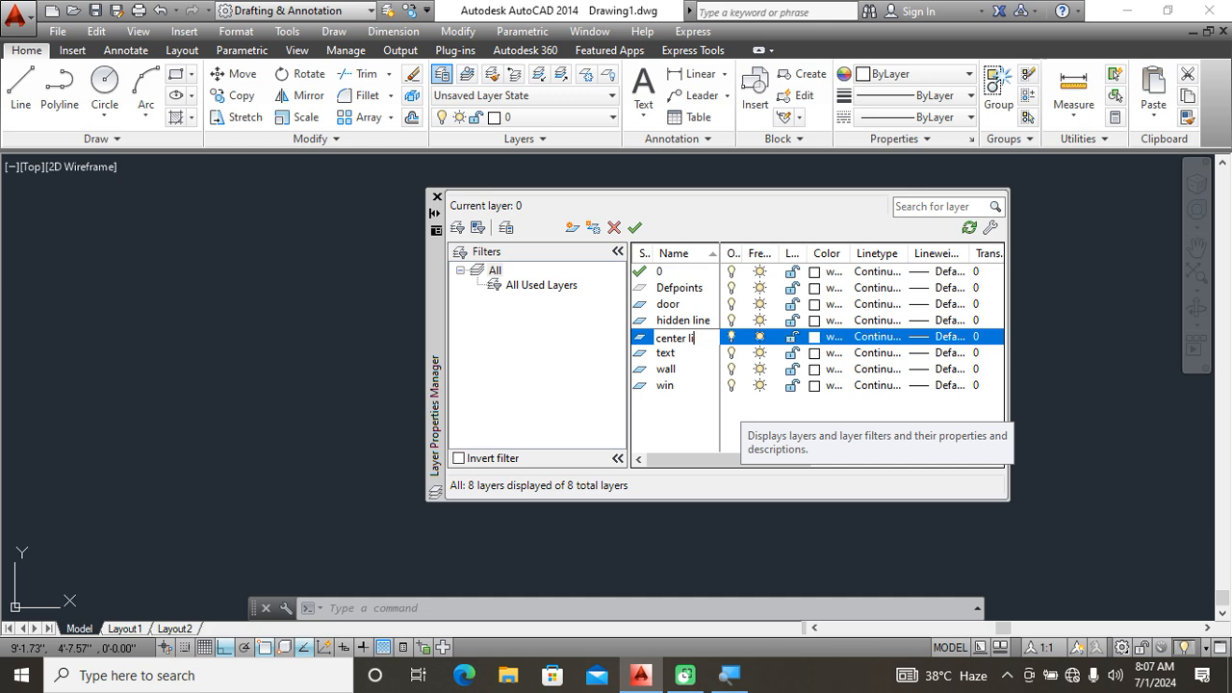
key(Return)
key(Return)
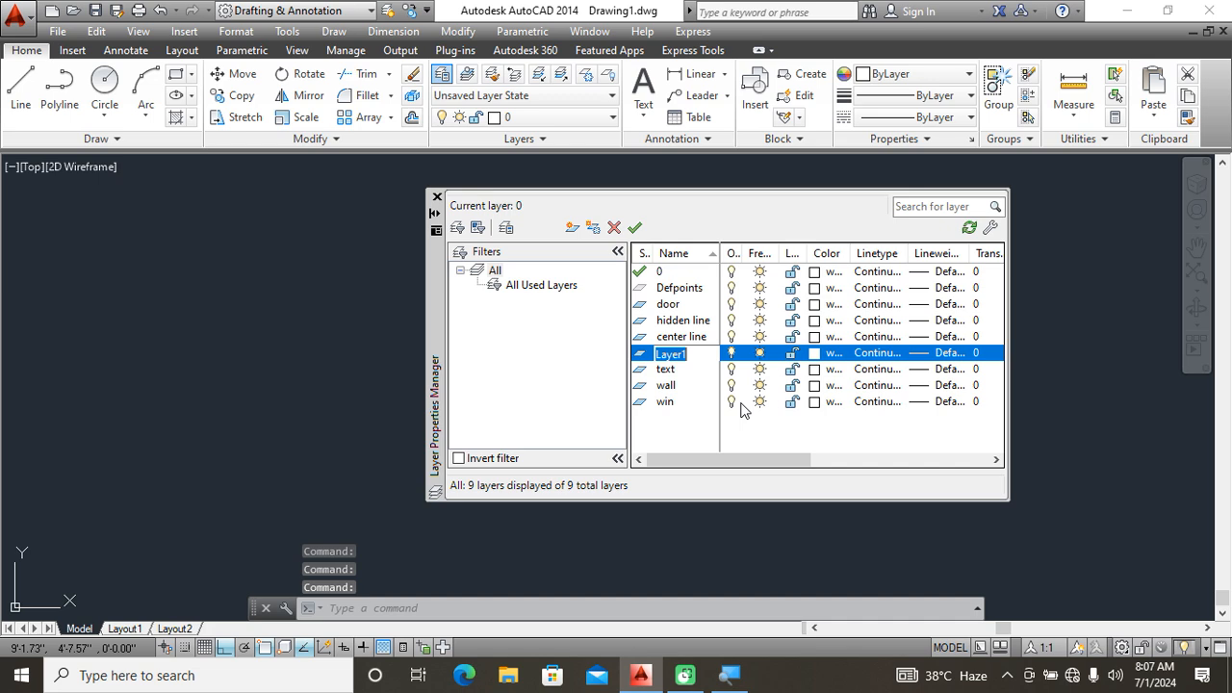
text(ht)
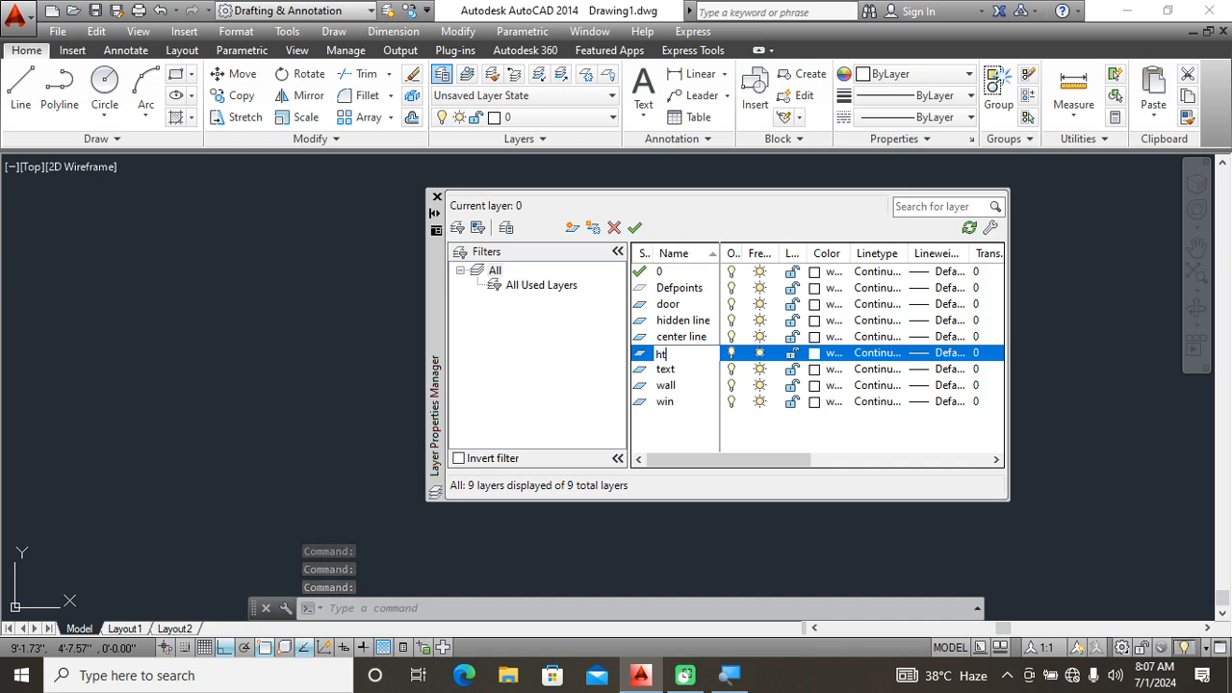
text(ach)
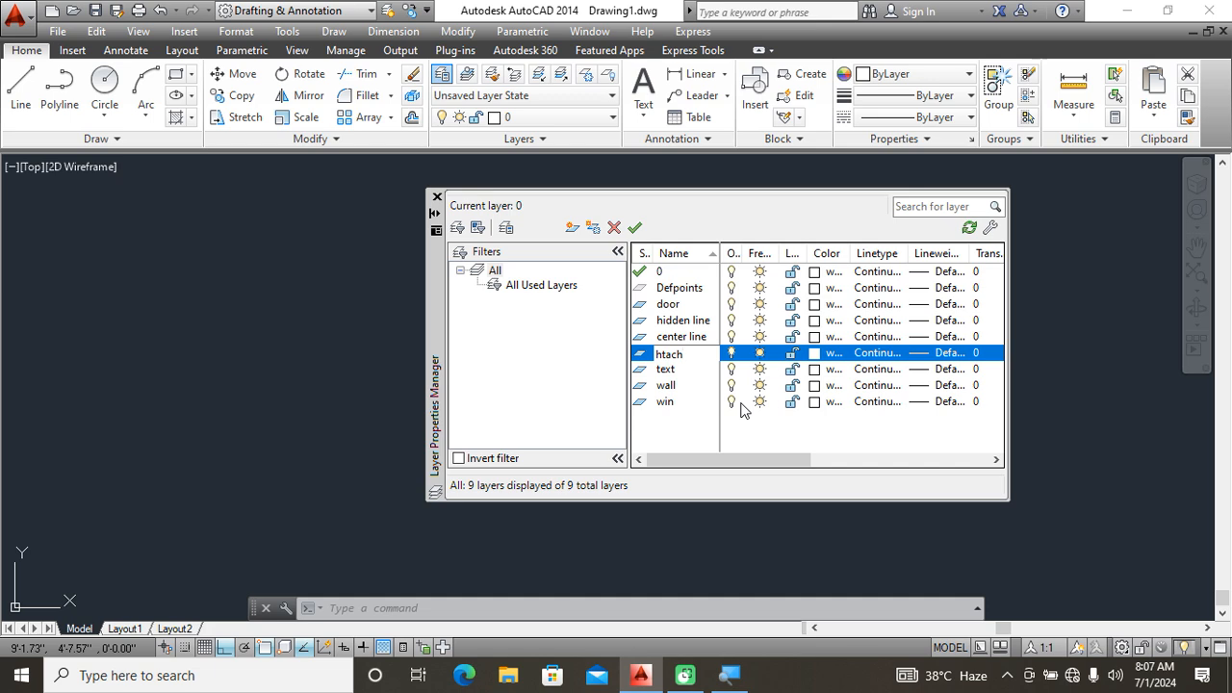
click(549, 382)
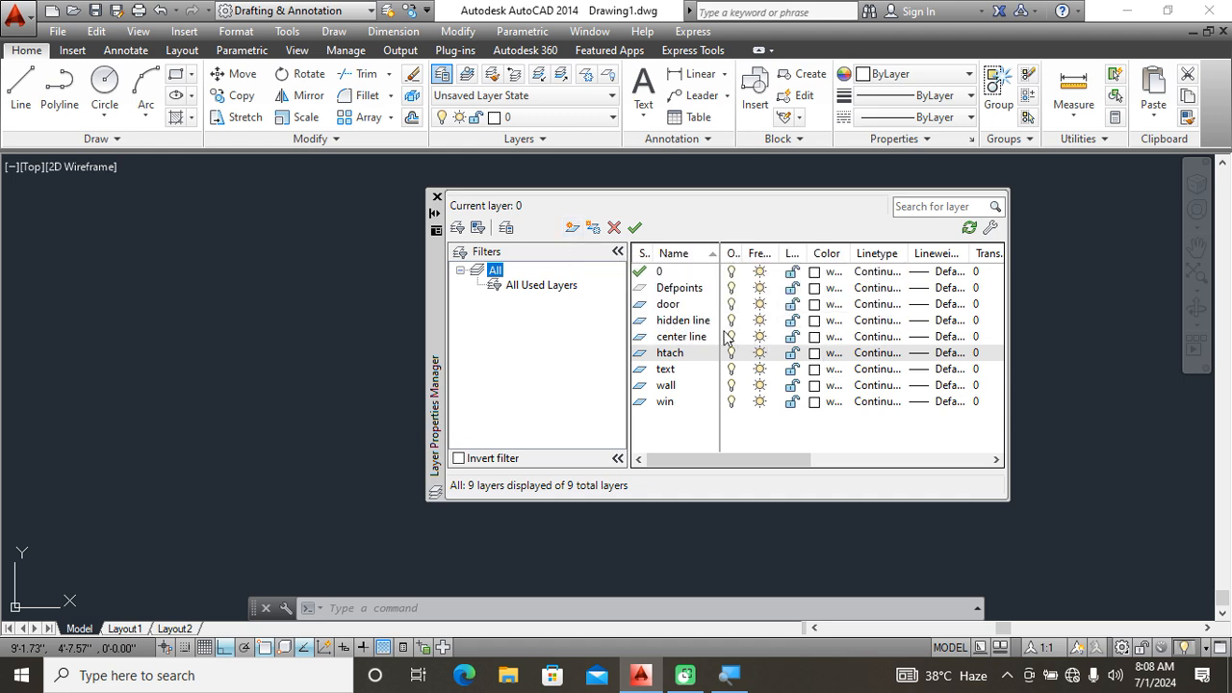
Set the door layer's color to yellow, index color 50.
click(666, 321)
click(673, 307)
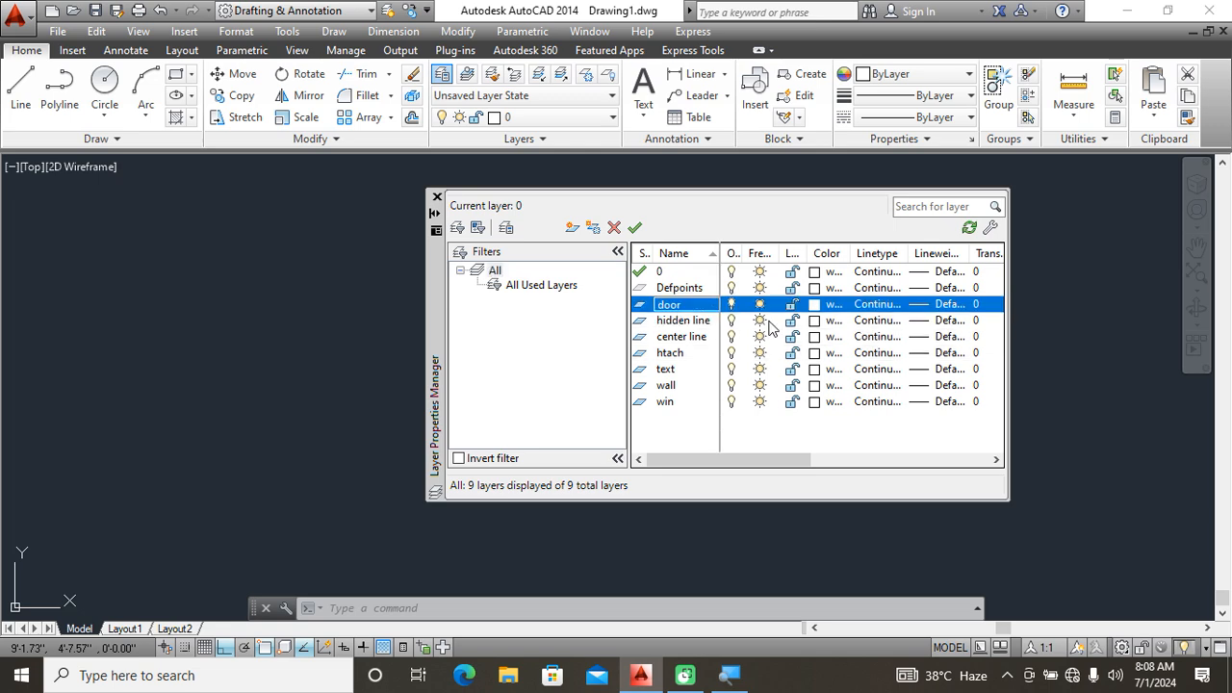
click(815, 307)
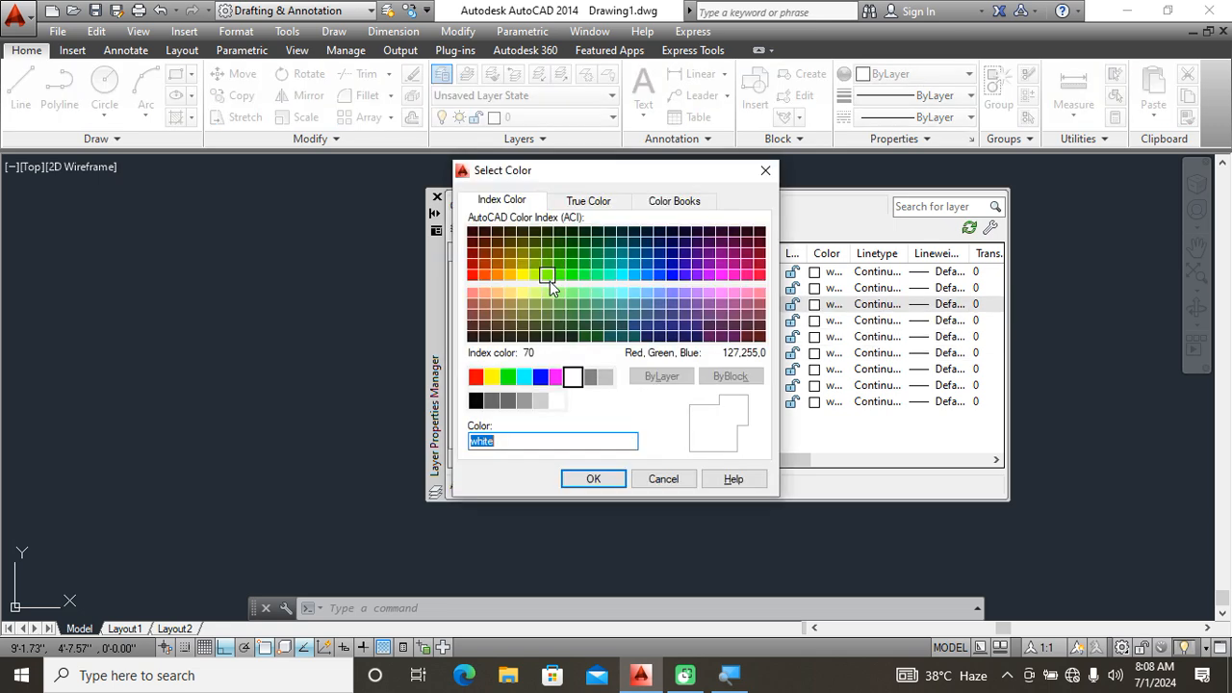
click(521, 302)
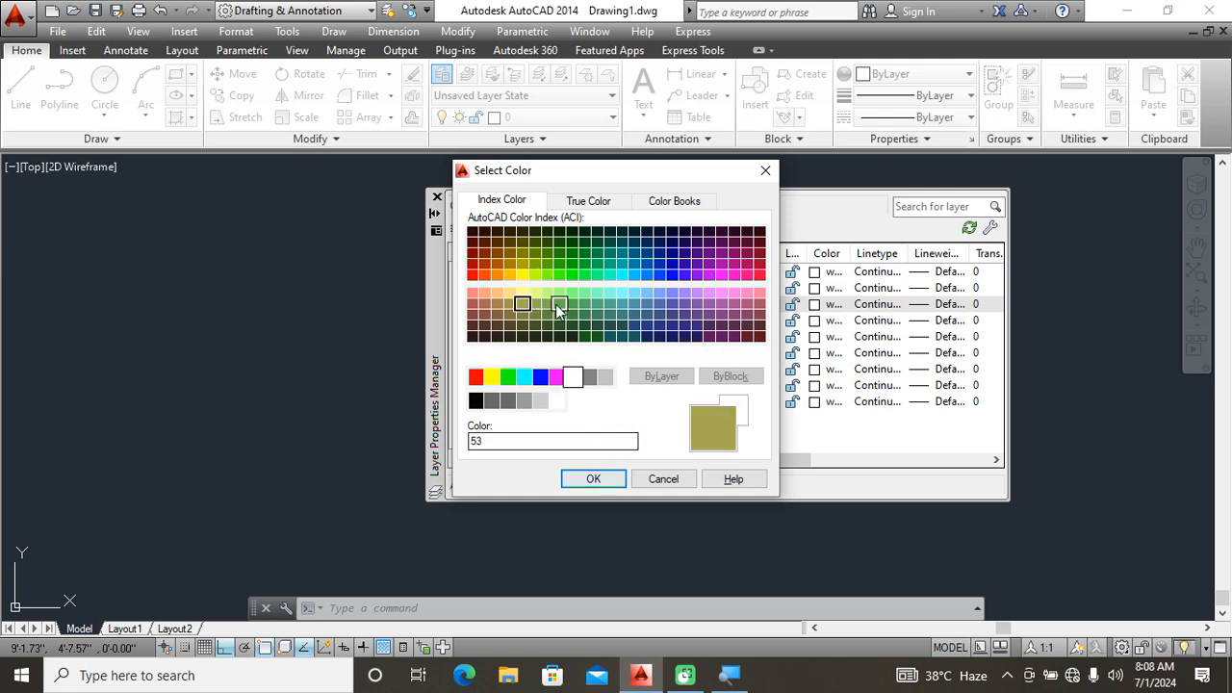
click(522, 275)
click(591, 479)
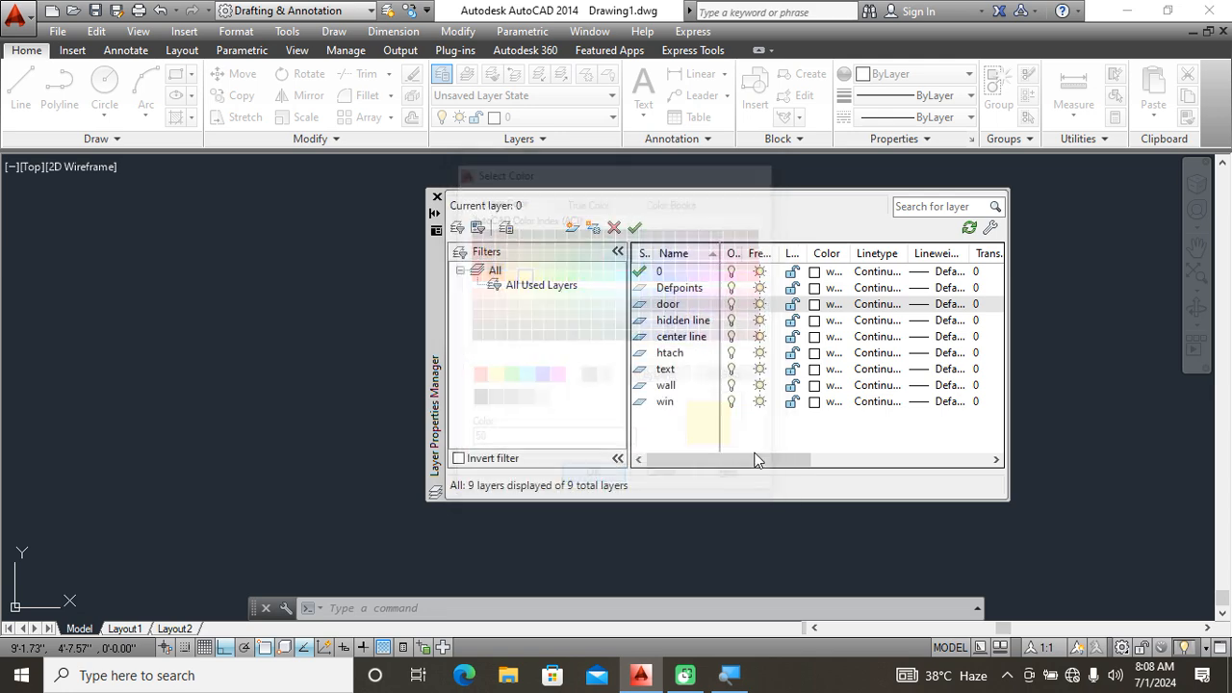
Set the win layer's color to light cyan, index 131, and the wall layer's color to red, index 10.
click(815, 402)
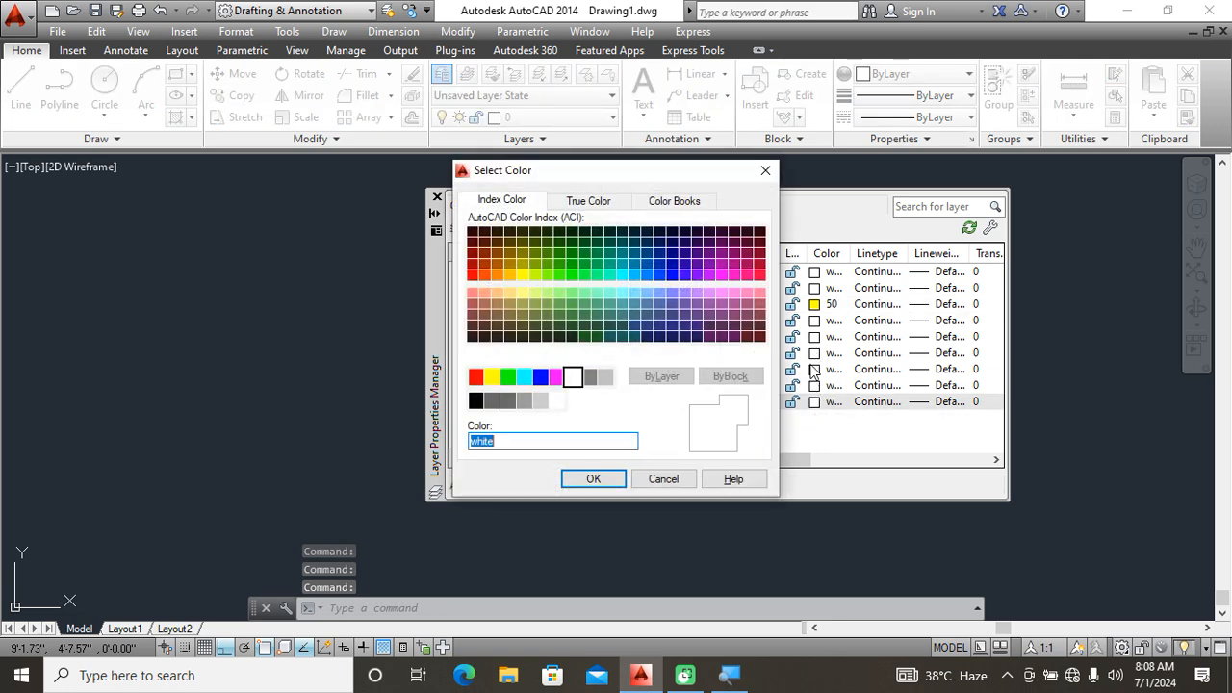
click(620, 289)
click(597, 479)
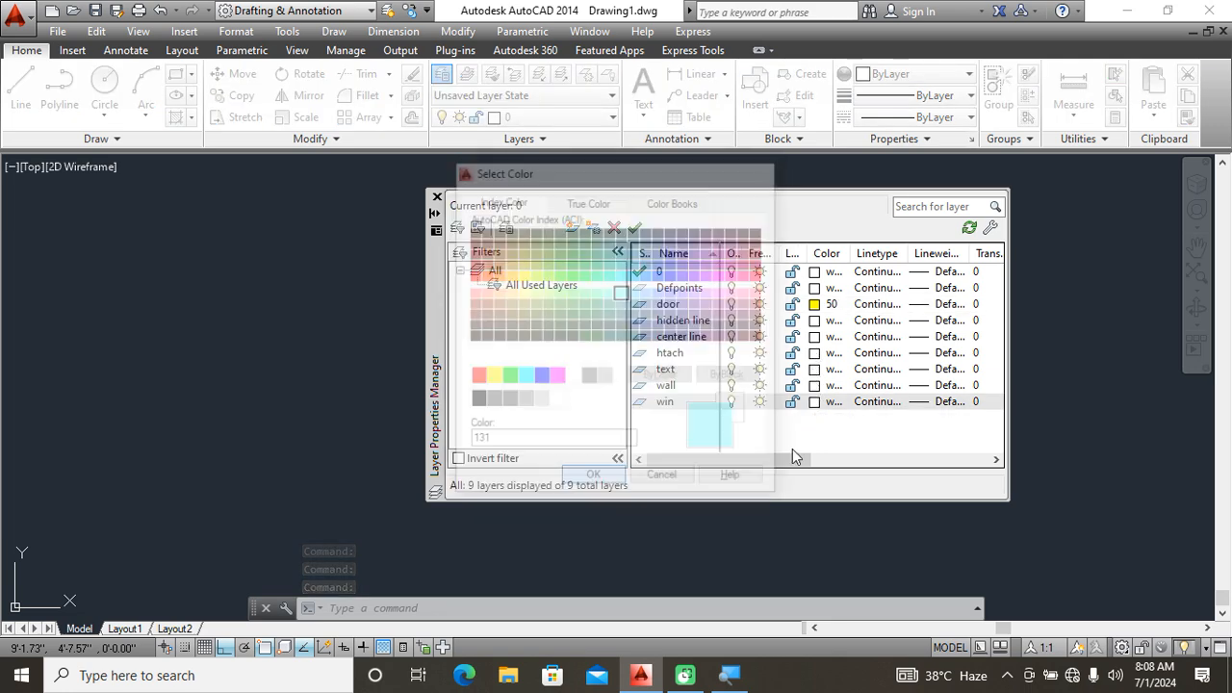
click(815, 385)
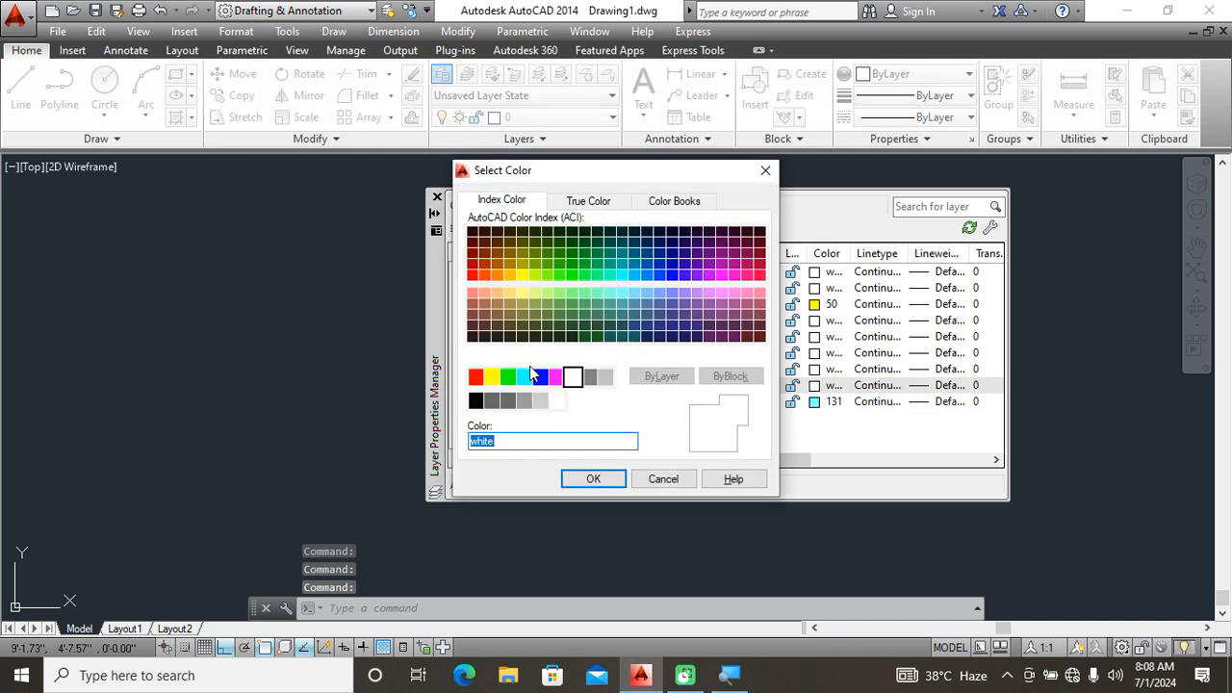
click(473, 275)
click(604, 476)
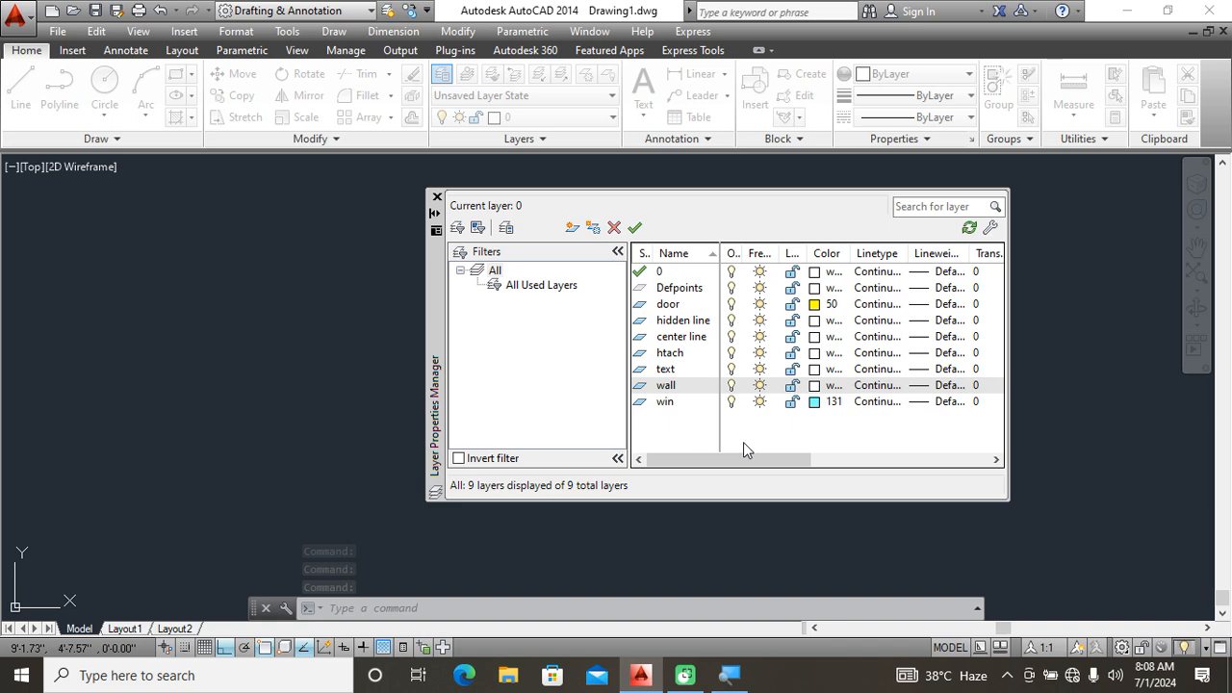
Set the text layer's color to index color 120 and the htach layer's color to index color 31.
click(814, 370)
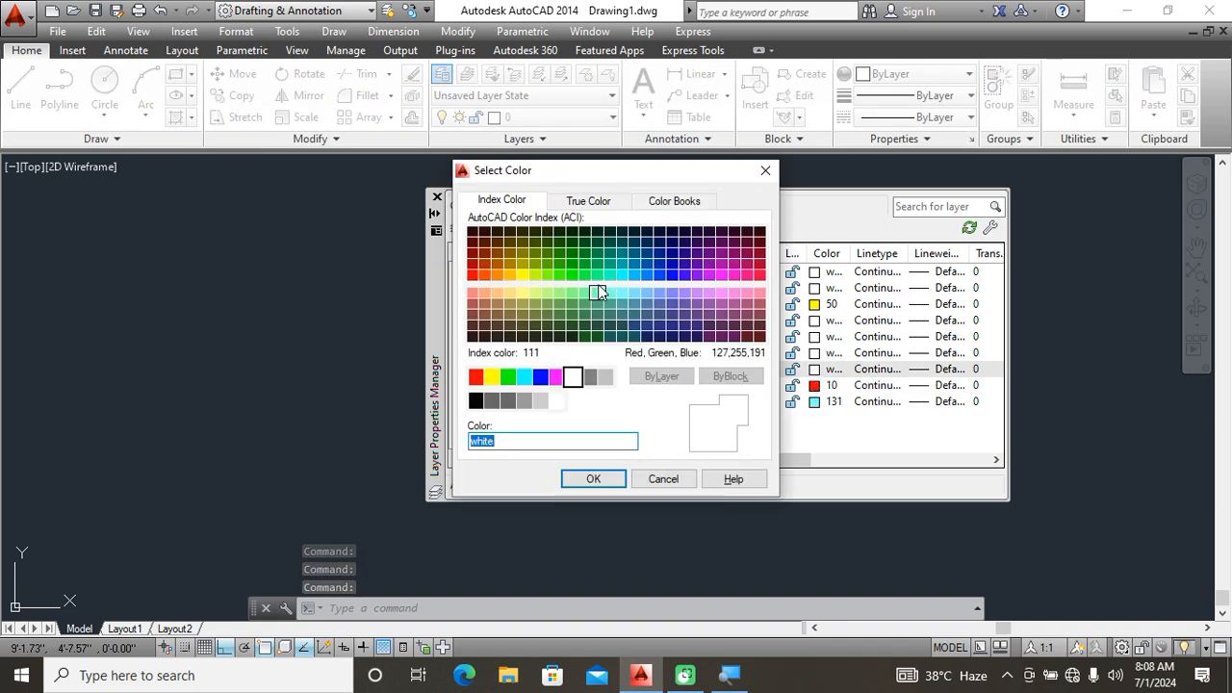
click(608, 279)
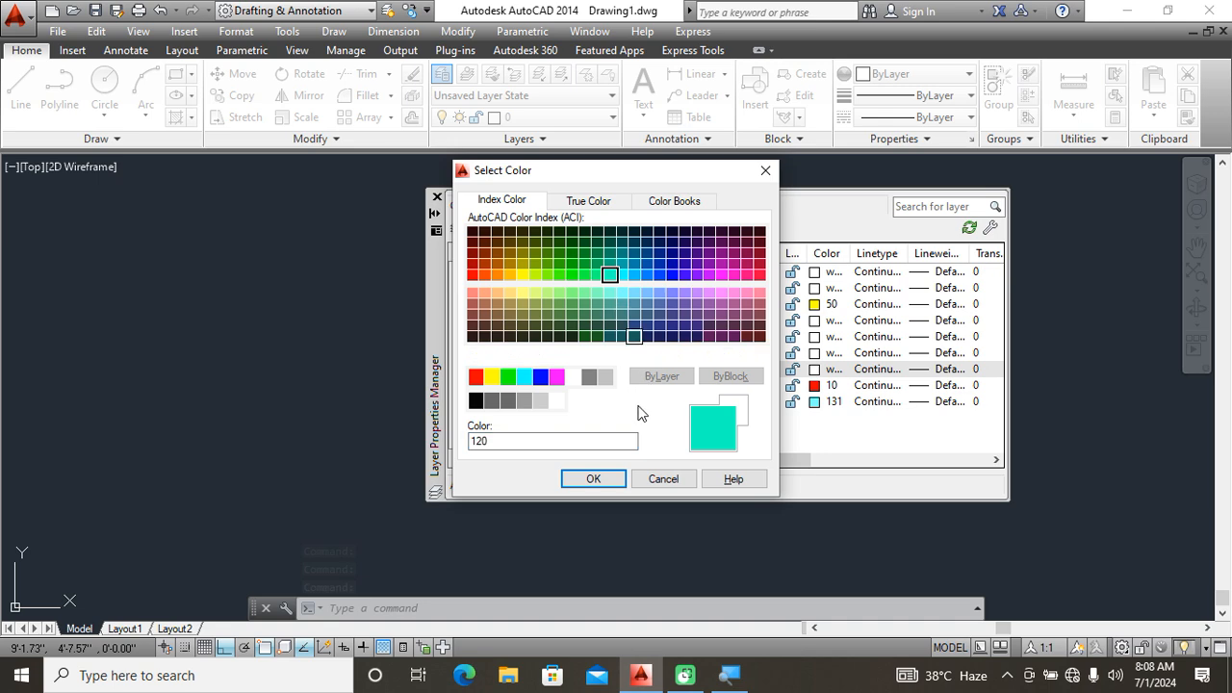
click(591, 477)
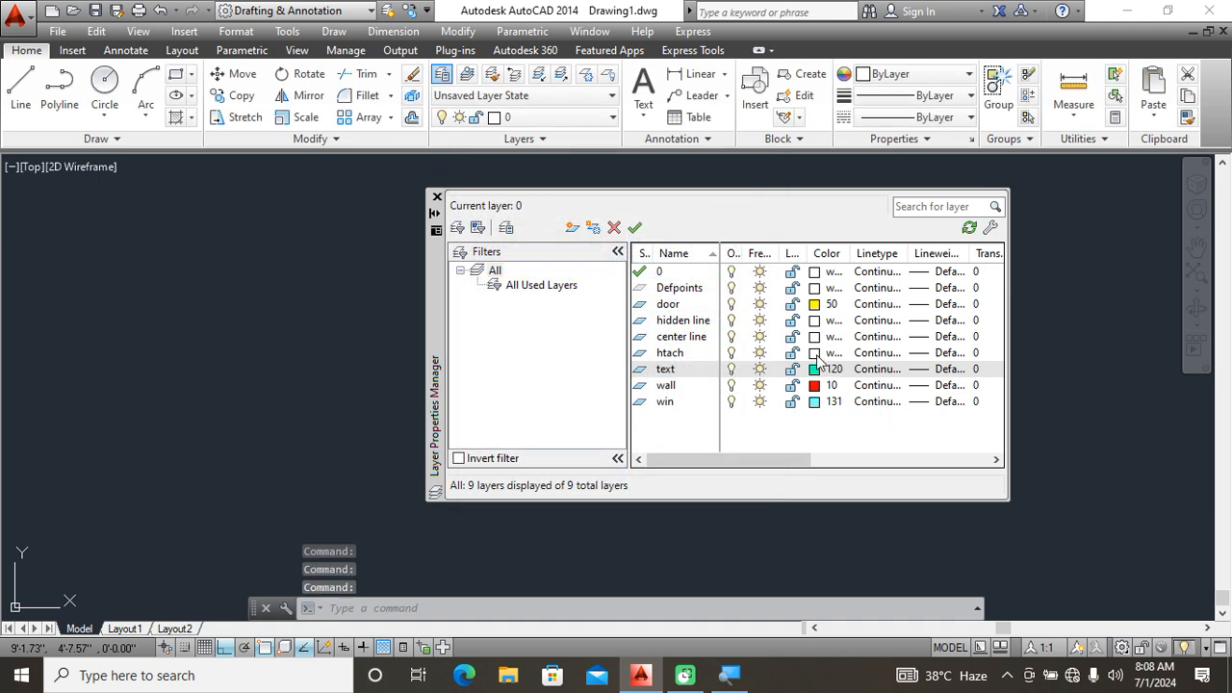
click(817, 357)
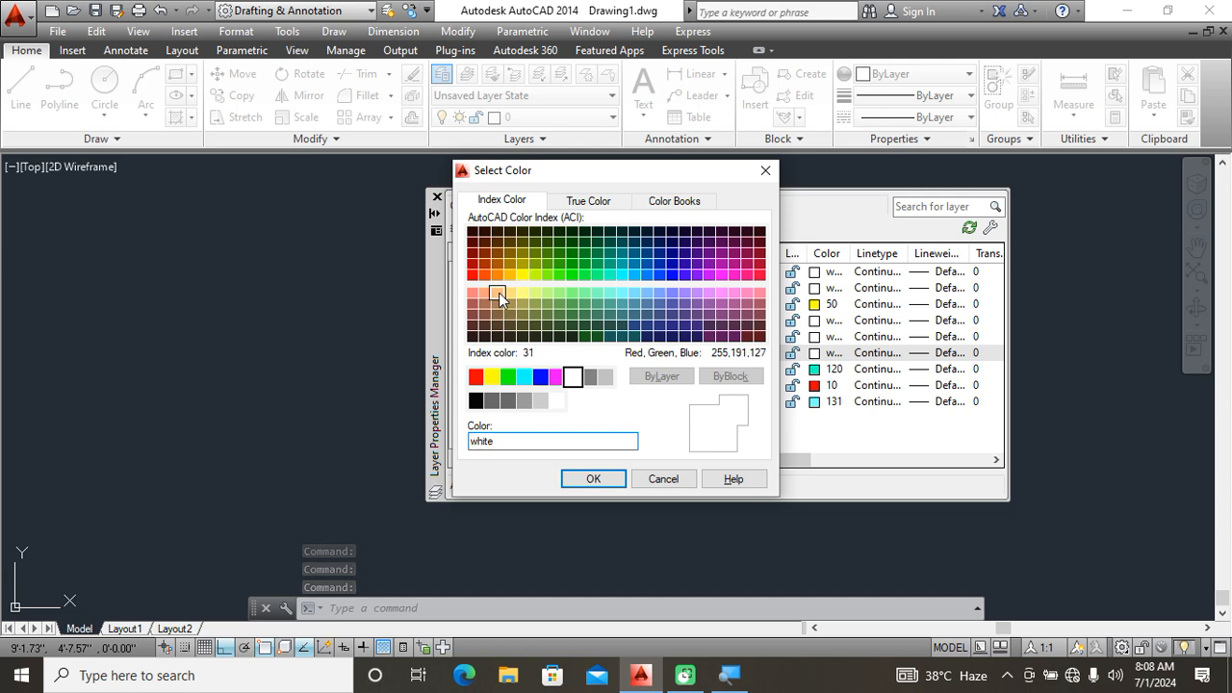
click(499, 292)
click(604, 478)
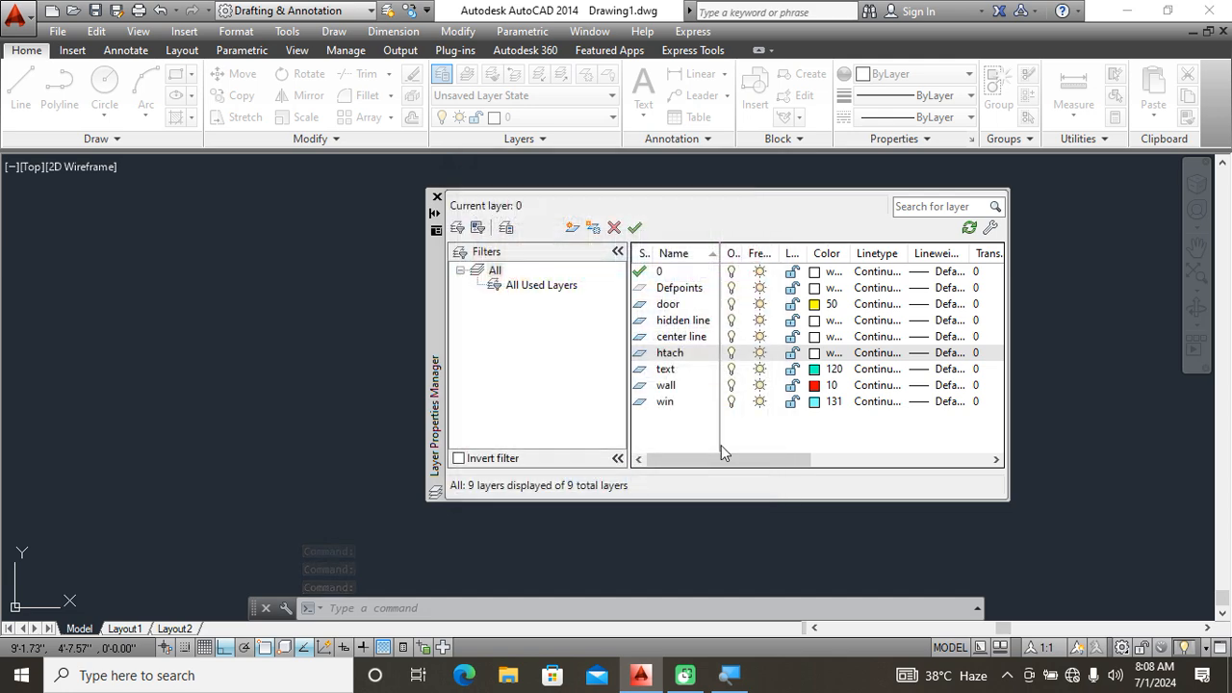
Set the center line layer's color to light purple, index color 181.
click(814, 337)
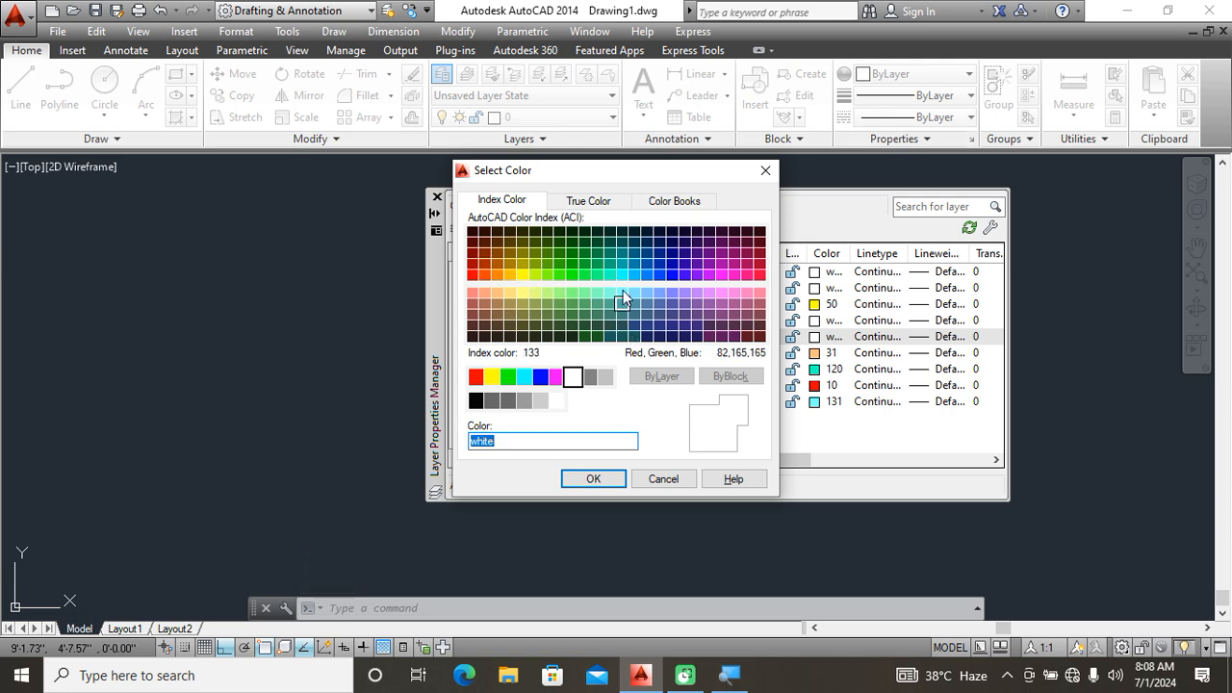
drag(652, 177, 455, 199)
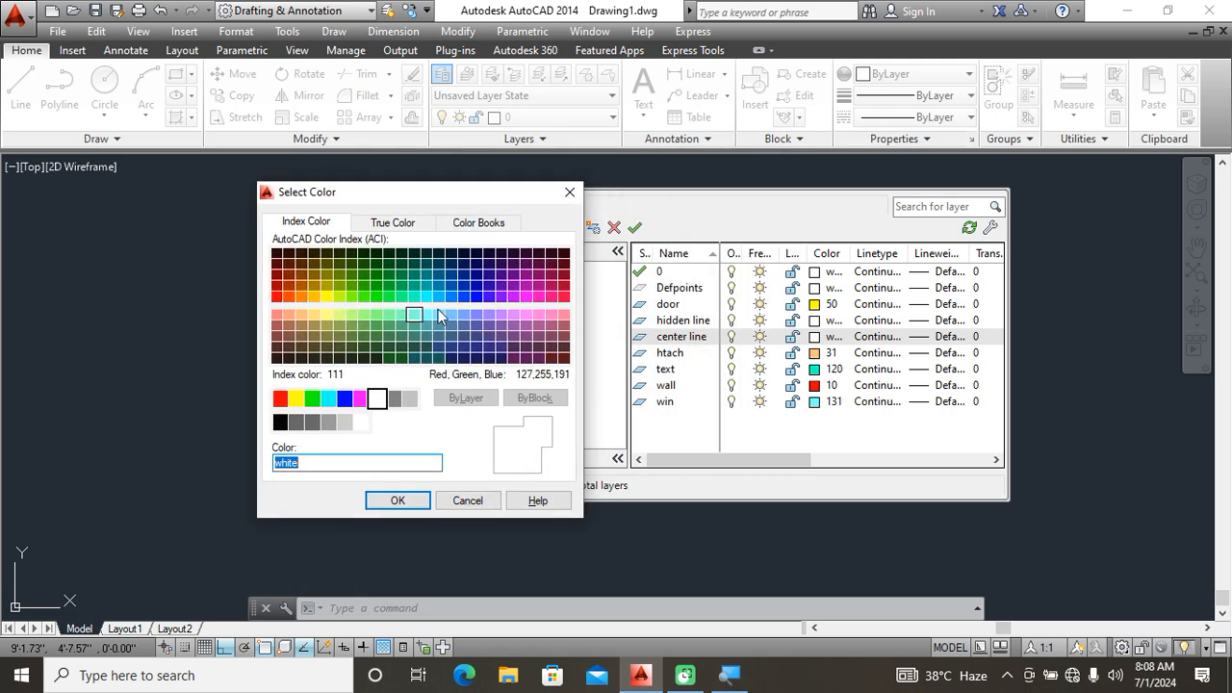
click(495, 322)
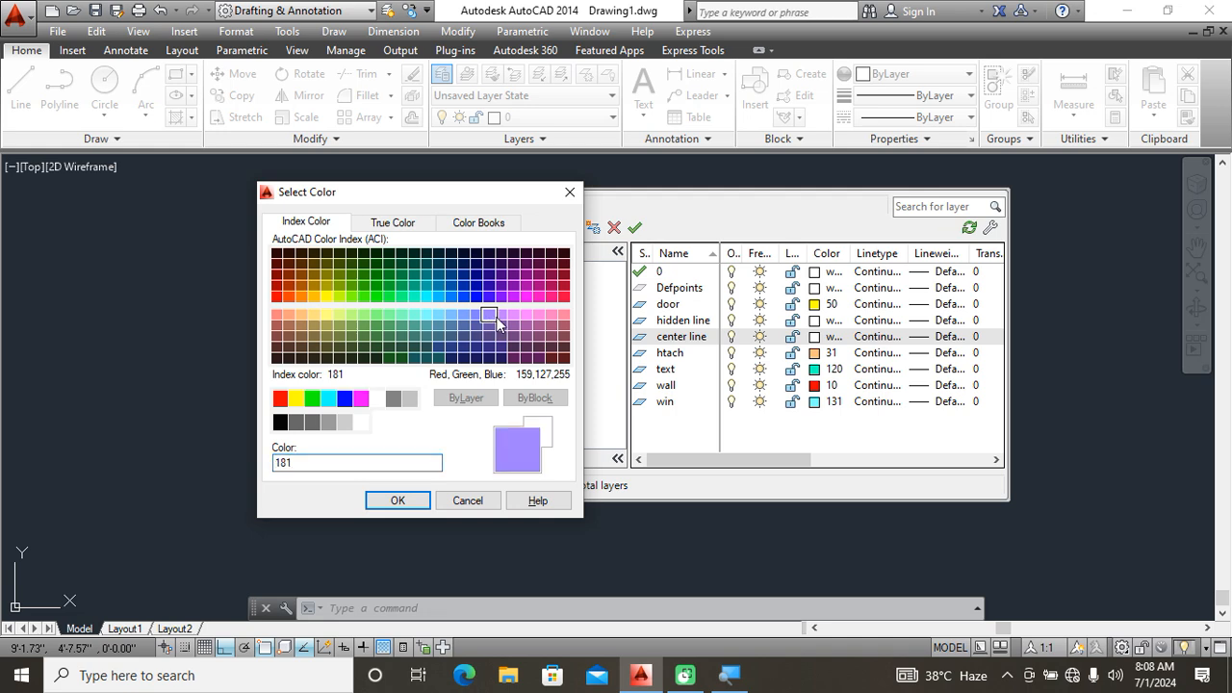
click(422, 499)
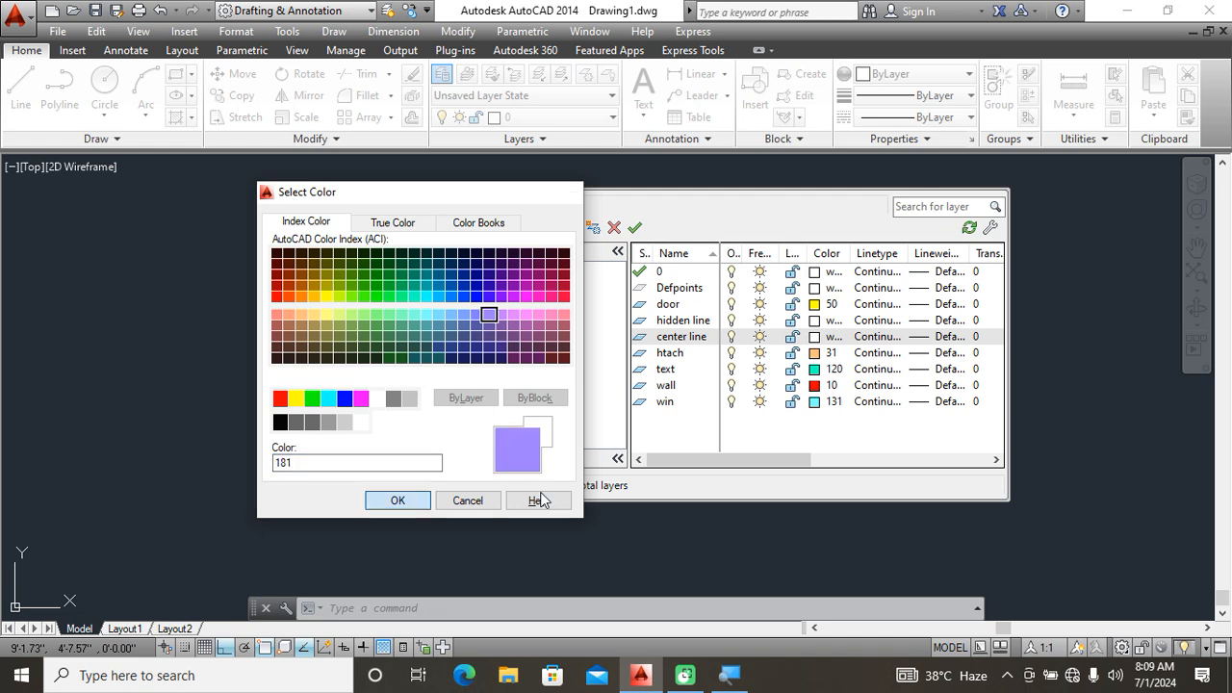
Set the hidden line layer's color to light green, index color 71.
click(814, 322)
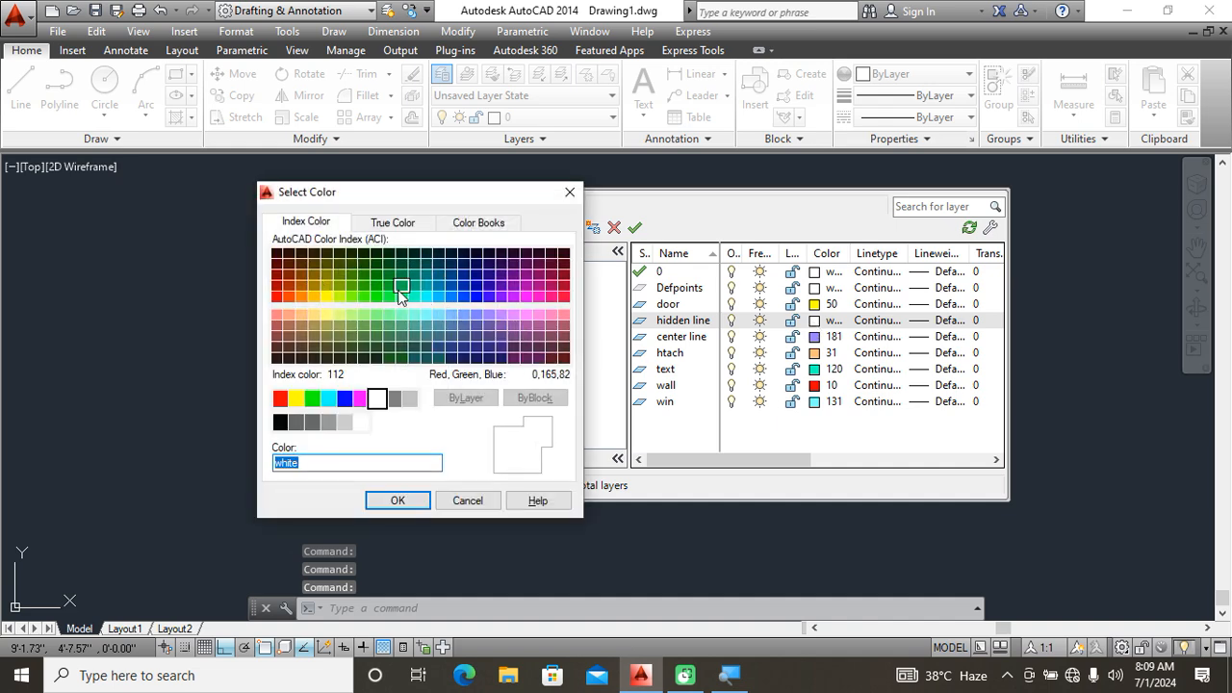
click(395, 223)
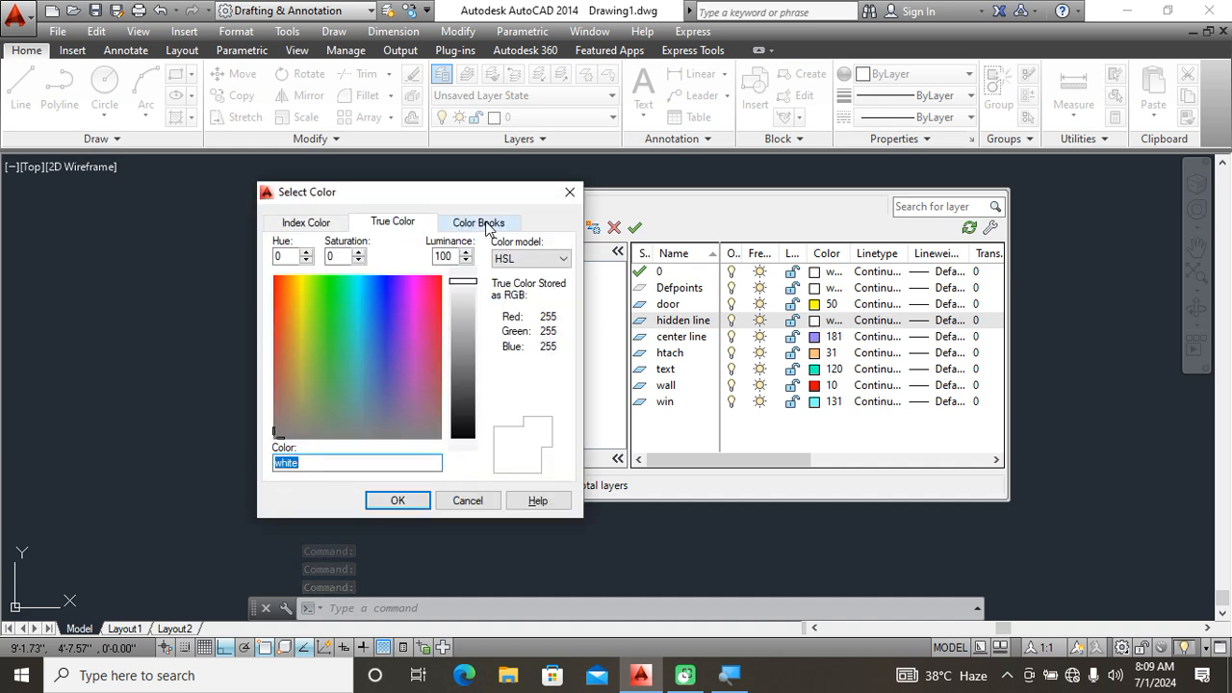
click(486, 224)
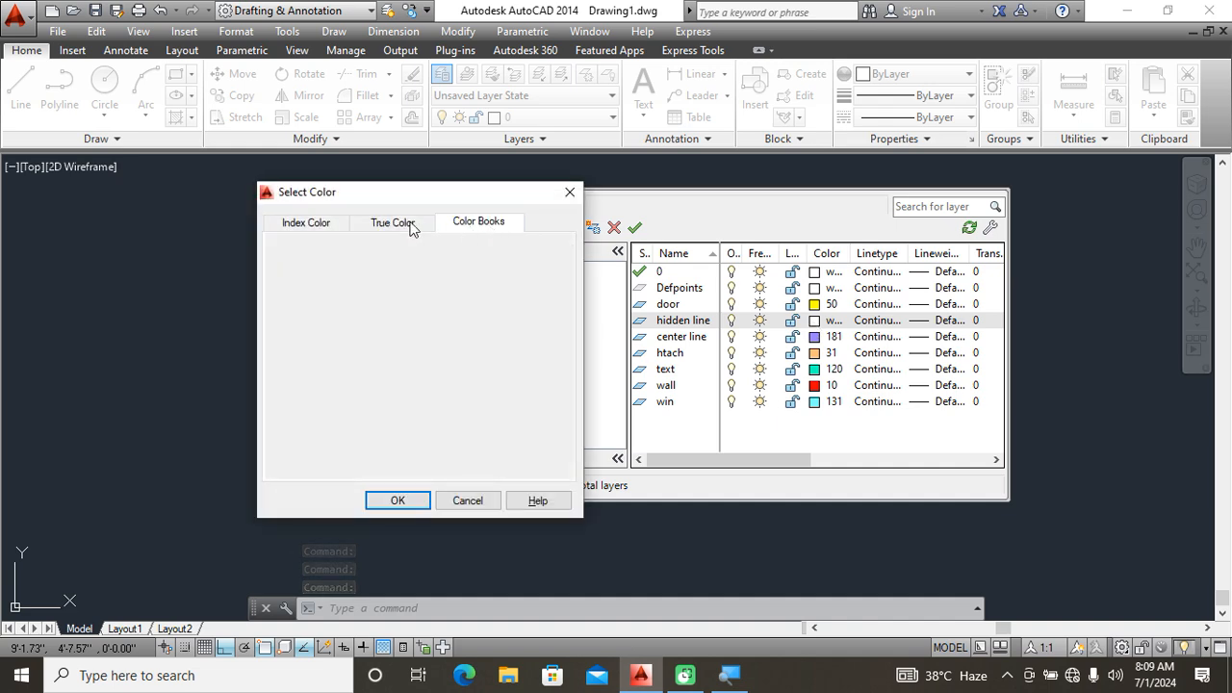
click(333, 223)
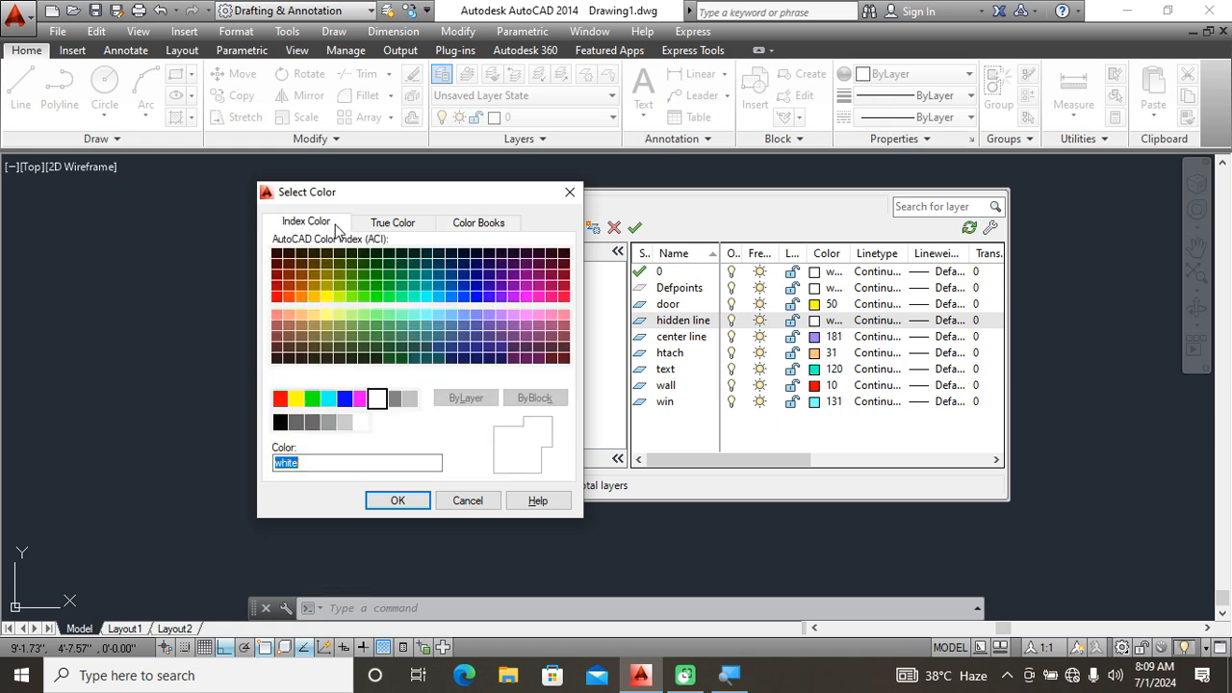
click(350, 316)
click(398, 502)
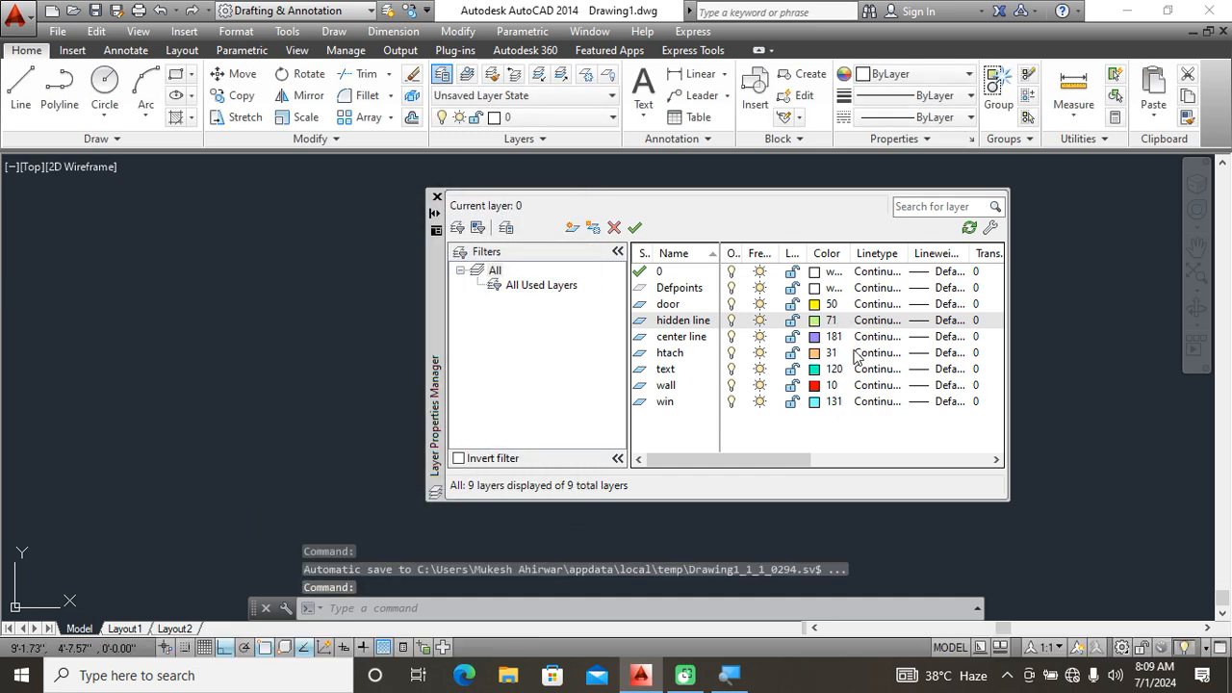
Load the HIDDEN linetype from acad.lin and assign it to the hidden line layer.
click(687, 324)
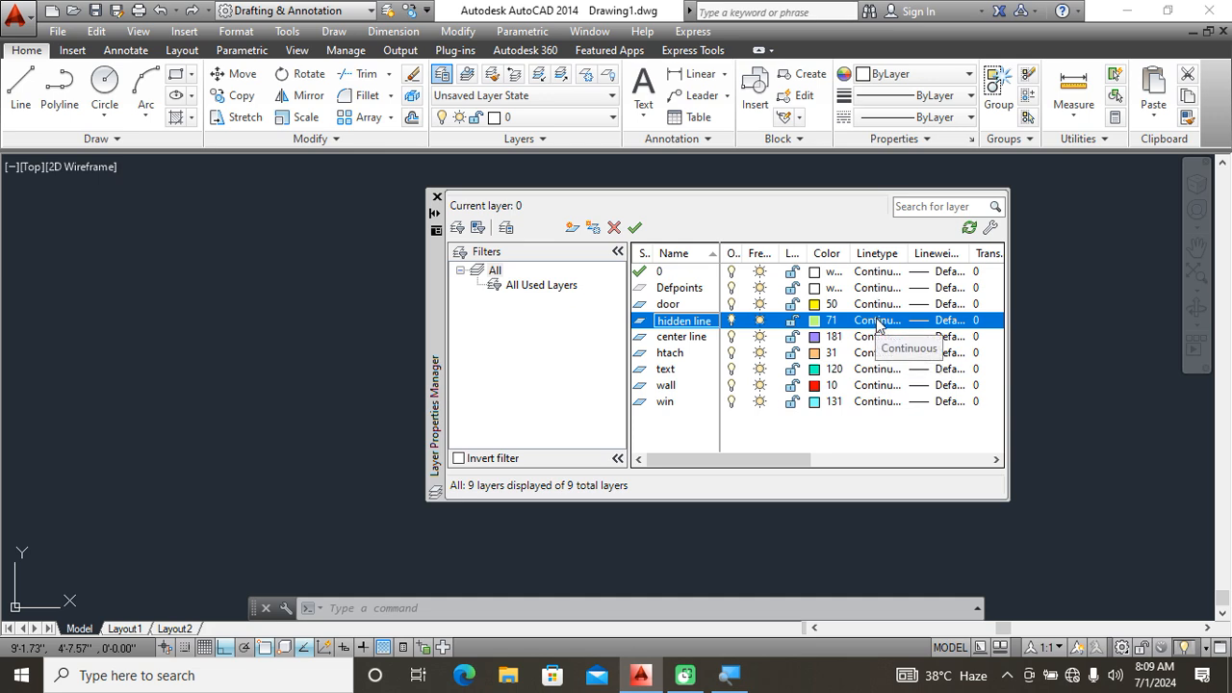
click(878, 327)
click(654, 433)
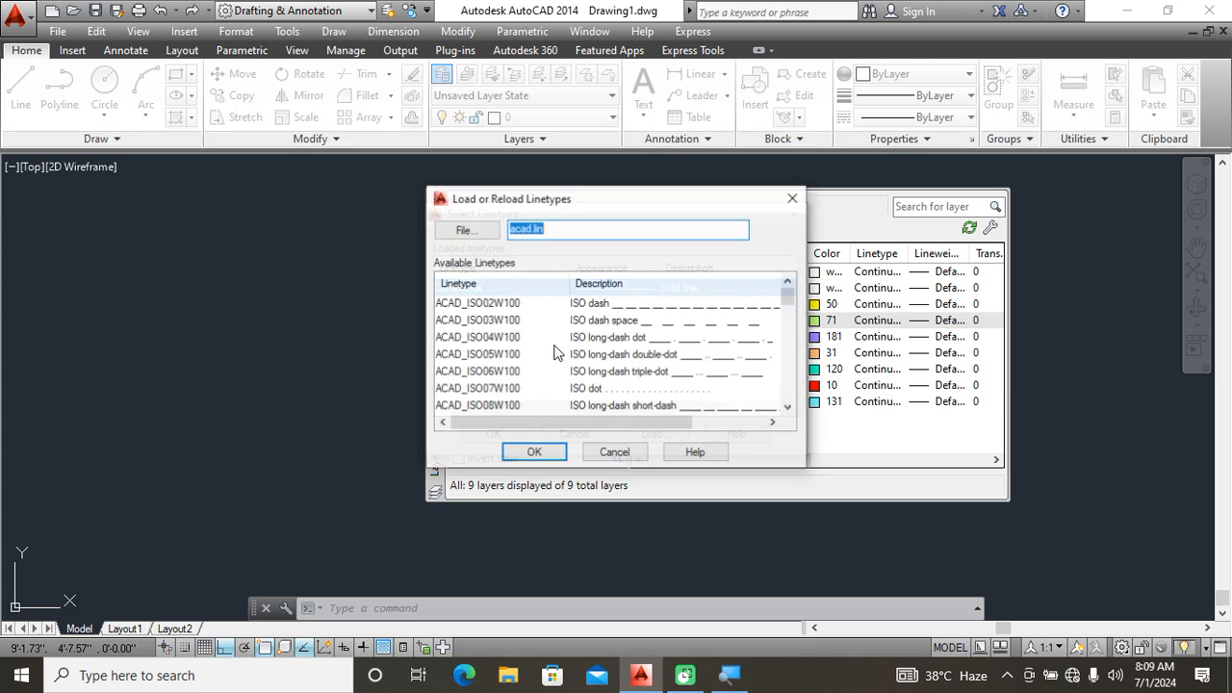
click(511, 361)
key(h)
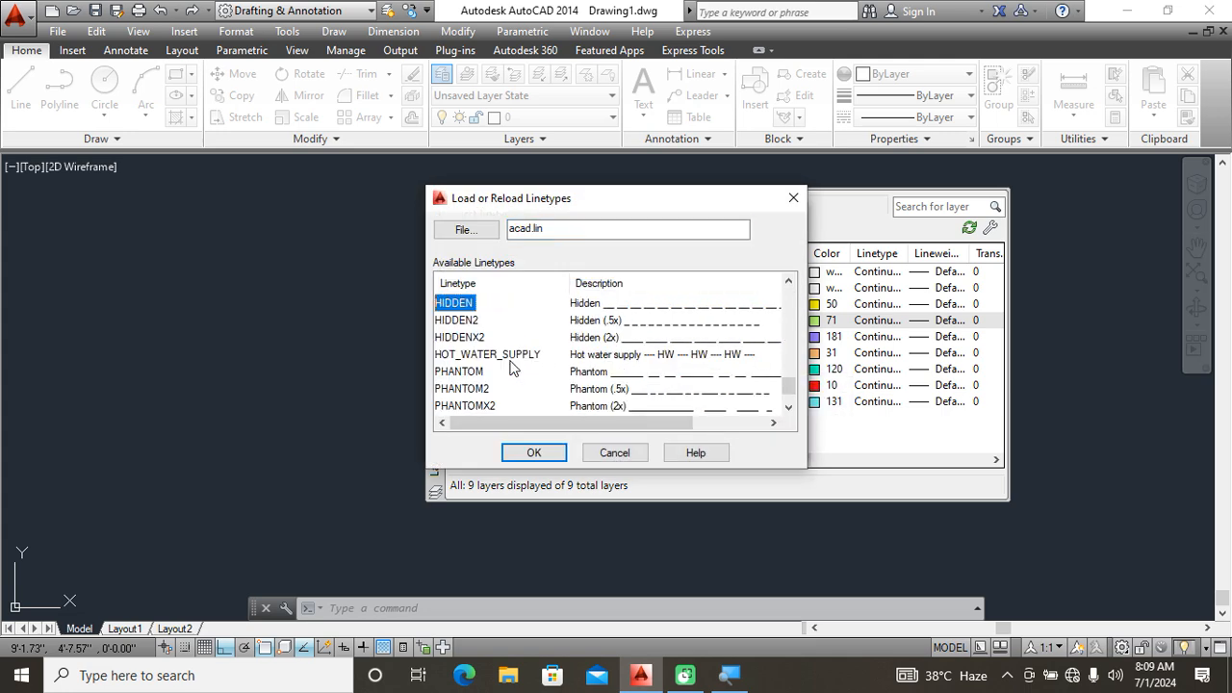
click(535, 451)
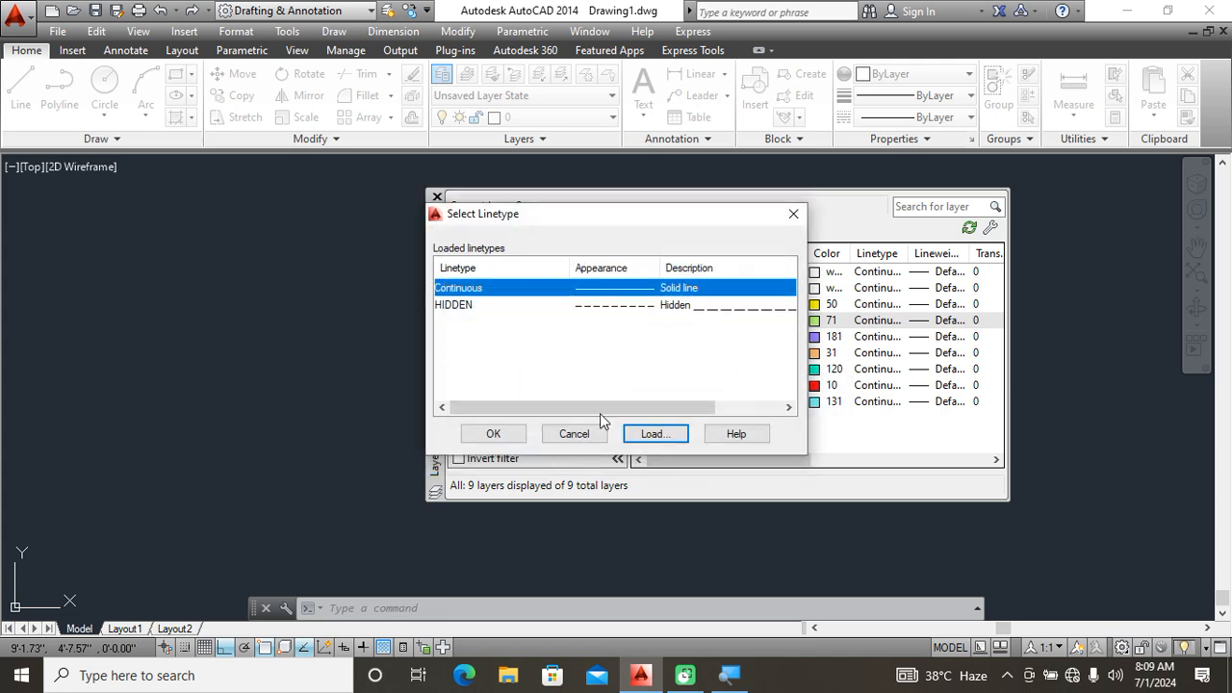
click(472, 306)
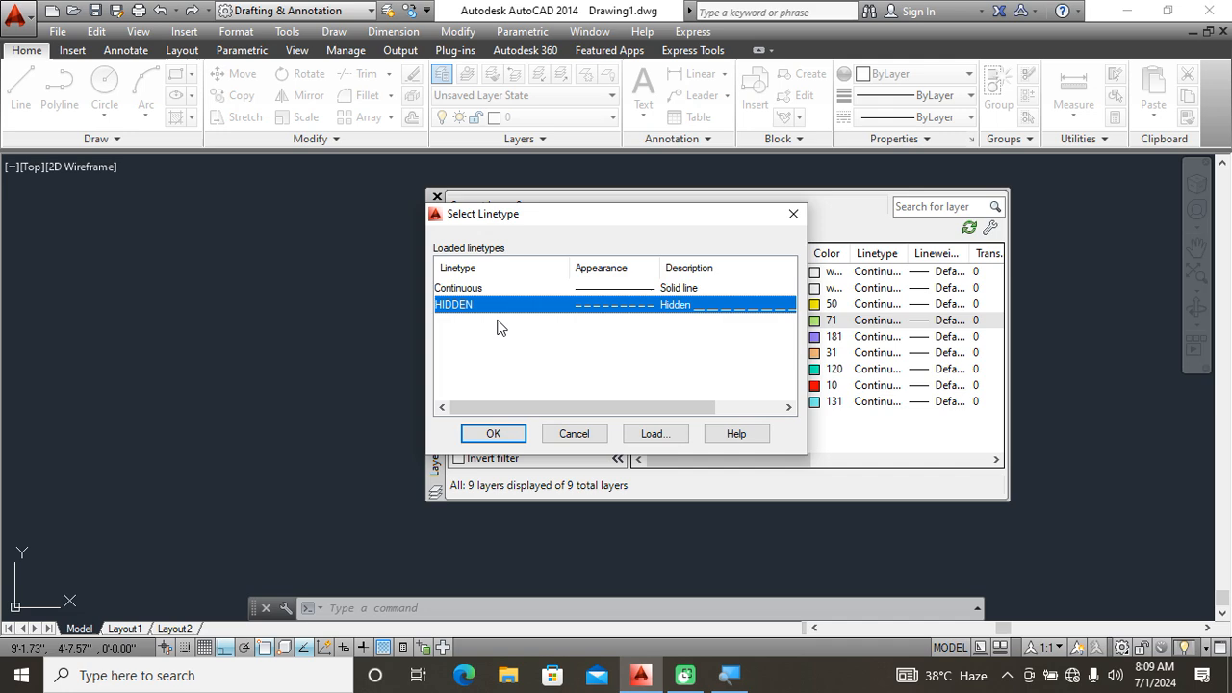
click(496, 434)
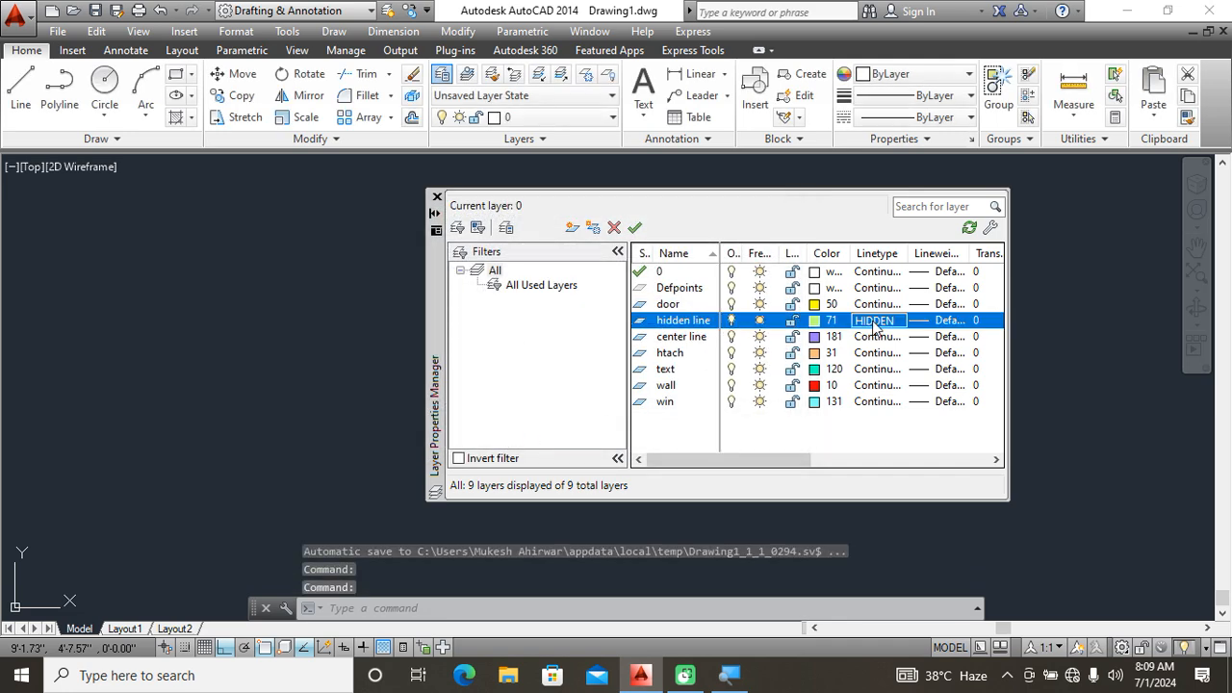
Bring up the loadable linetypes for the center line layer and find the CENTER linetype in acad.lin.
click(679, 338)
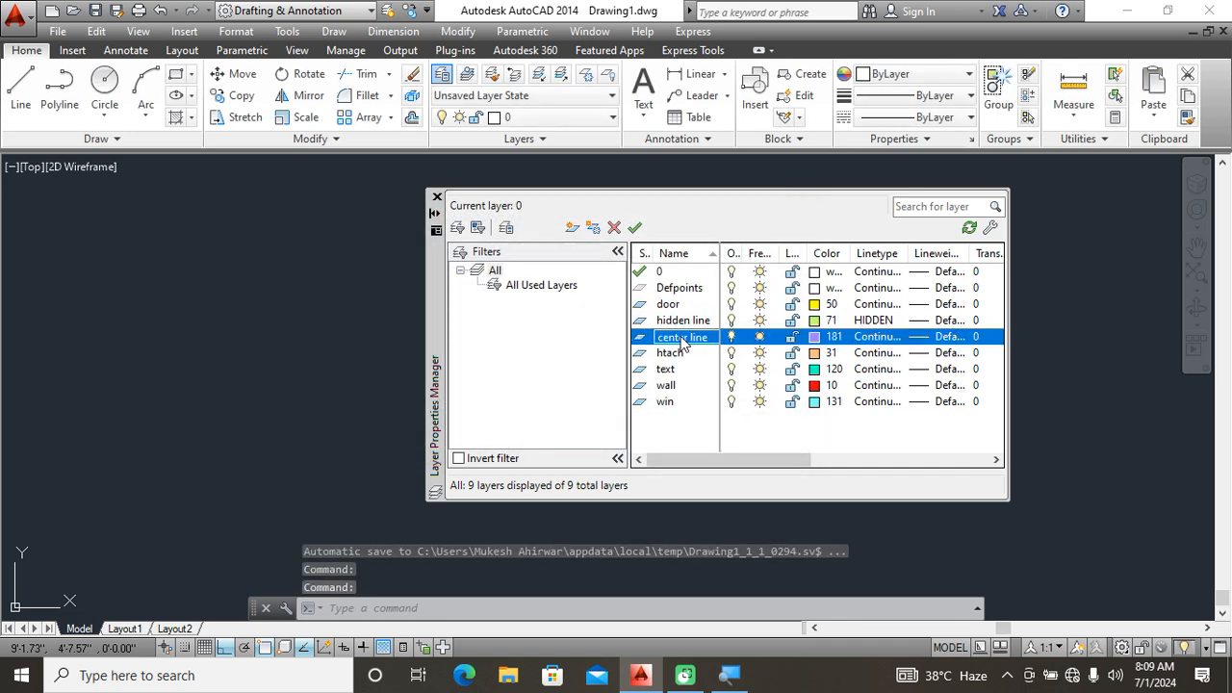
click(879, 339)
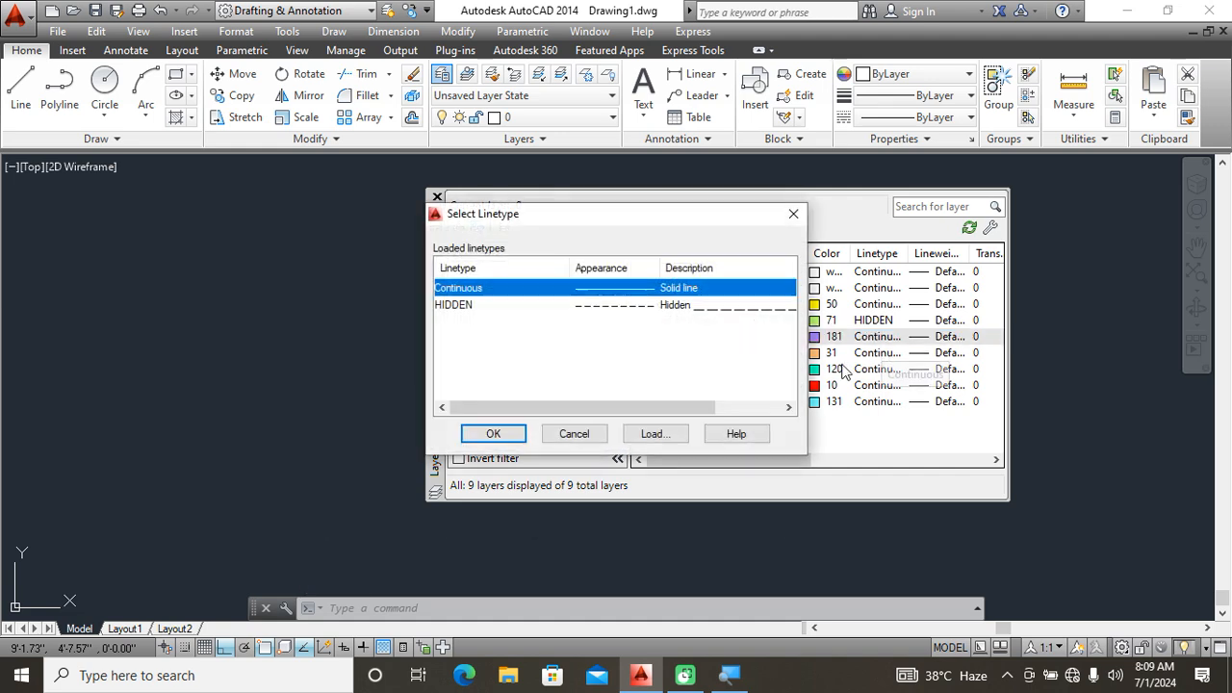
click(673, 432)
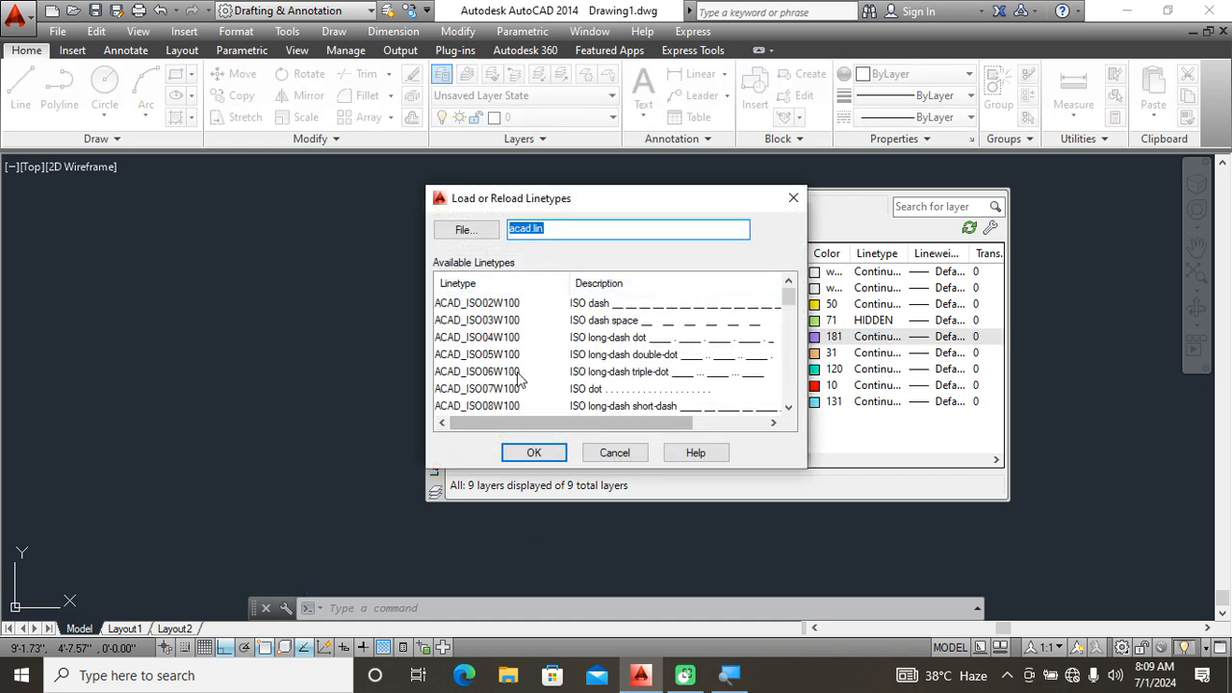
mouse_move(787, 301)
mouse_down()
mouse_move(786, 376)
mouse_move(793, 302)
mouse_up()
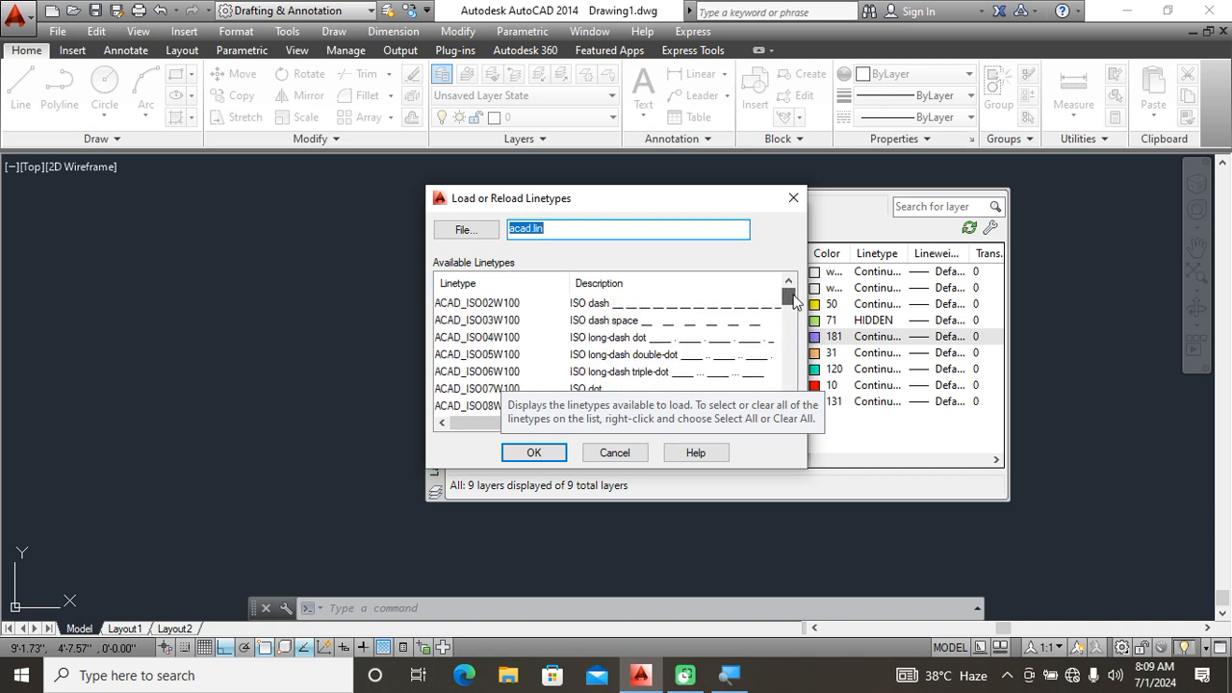
click(503, 336)
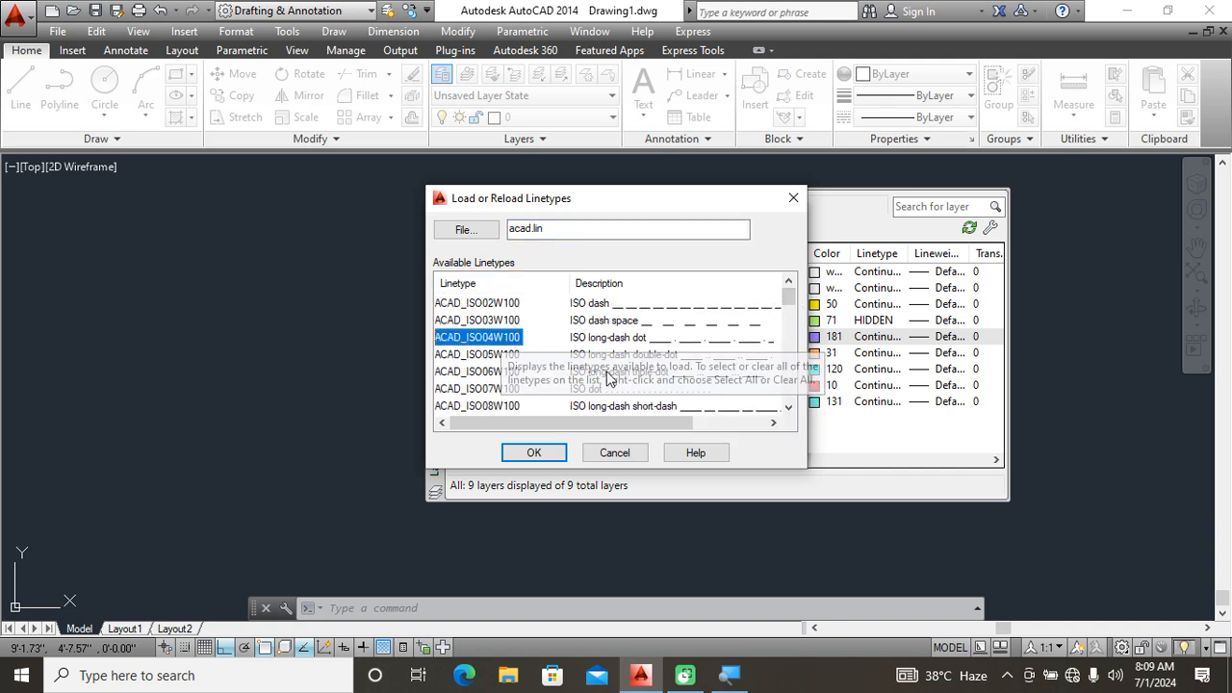
click(504, 305)
click(501, 337)
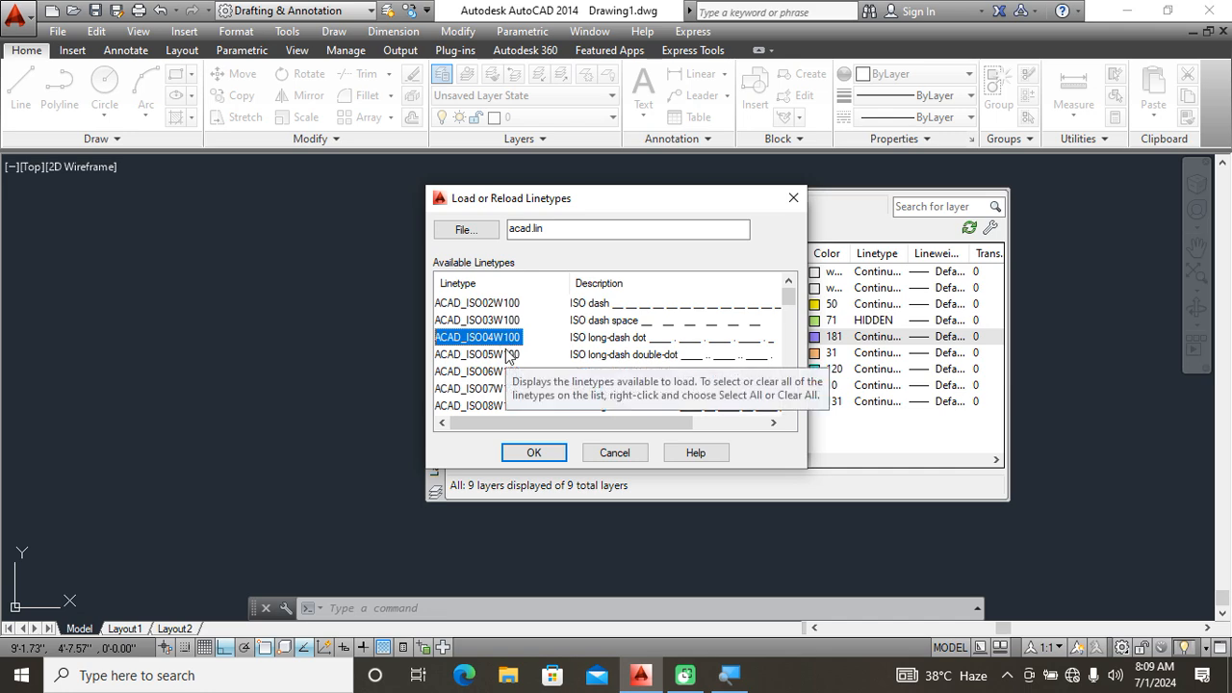
key(c)
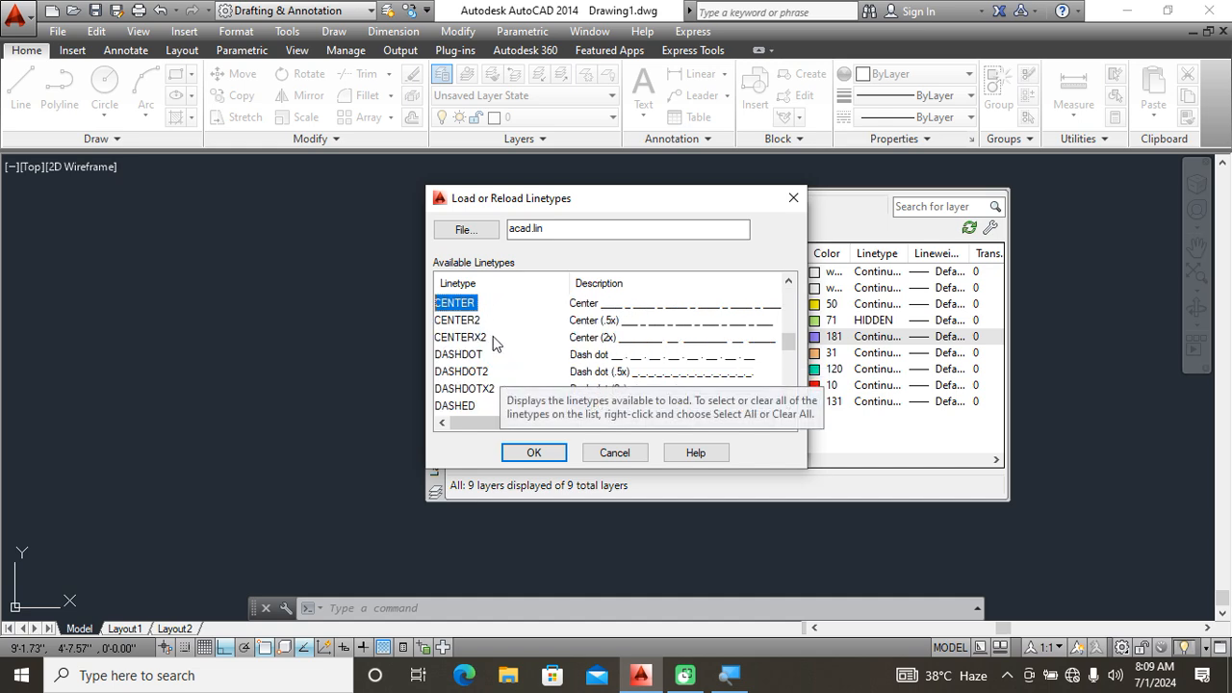
Compare the patterns of the CENTER, CENTER2 and CENTERX2 linetypes in acad.lin.
click(475, 321)
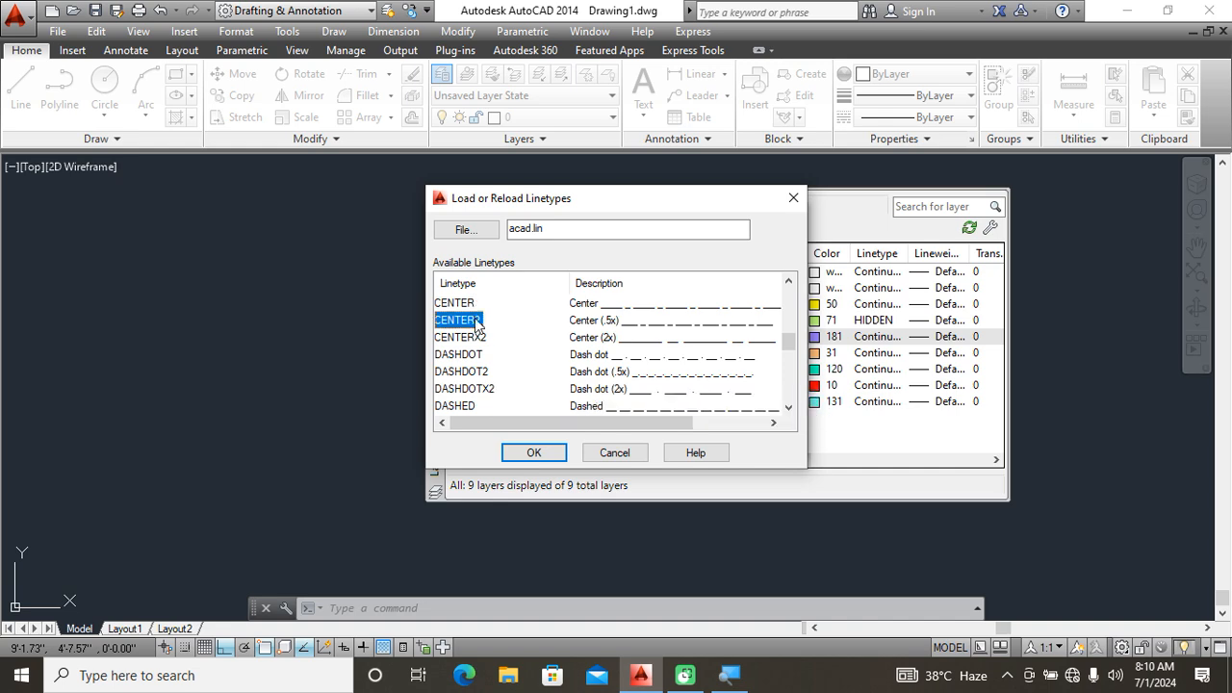
click(479, 338)
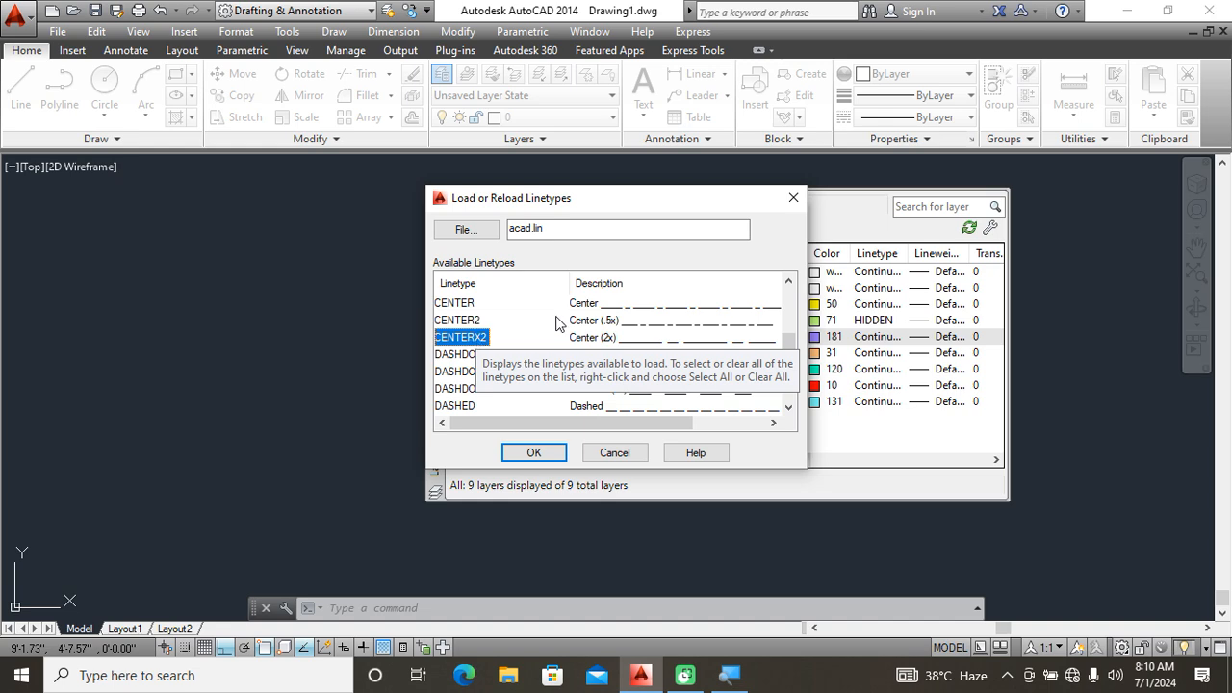
click(477, 304)
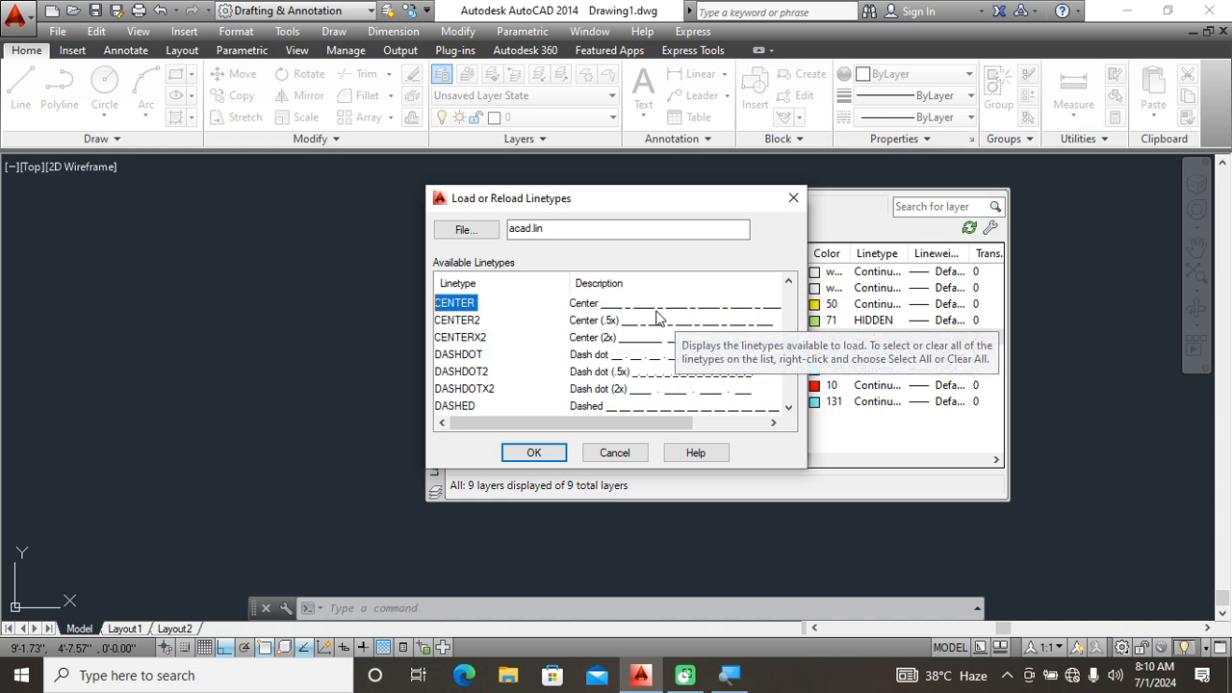
click(477, 320)
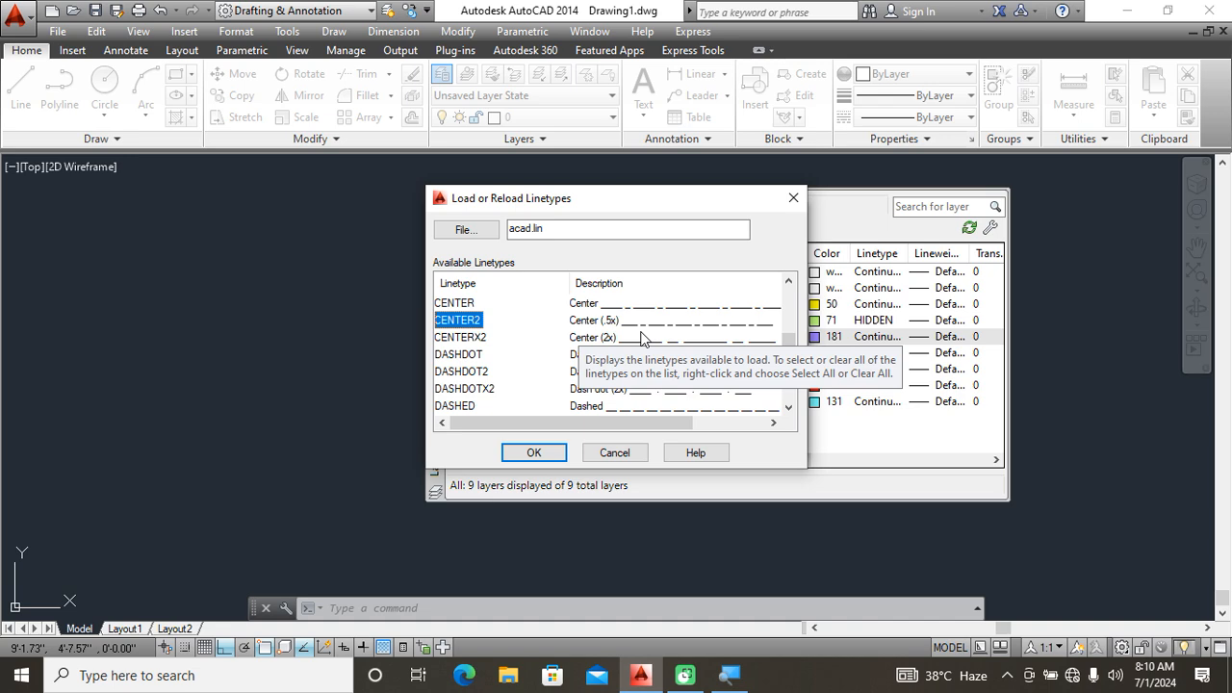
click(481, 339)
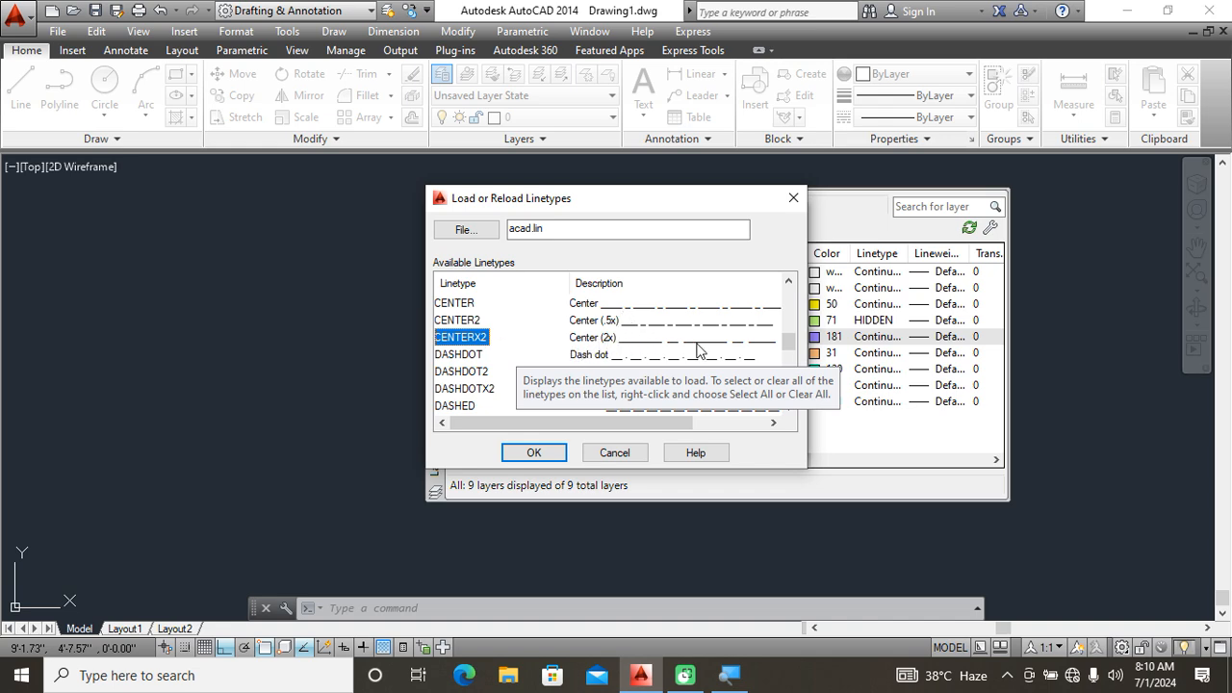
Load the CENTER linetype from acad.lin and assign it to the center line layer.
click(468, 305)
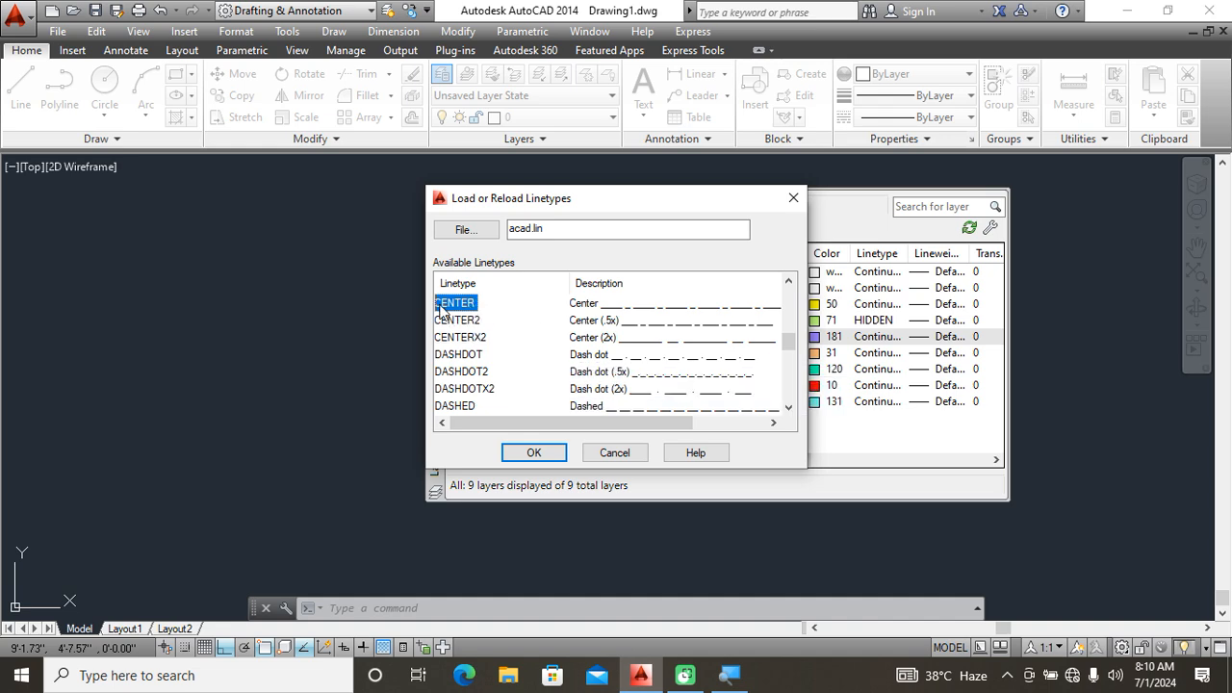
click(549, 452)
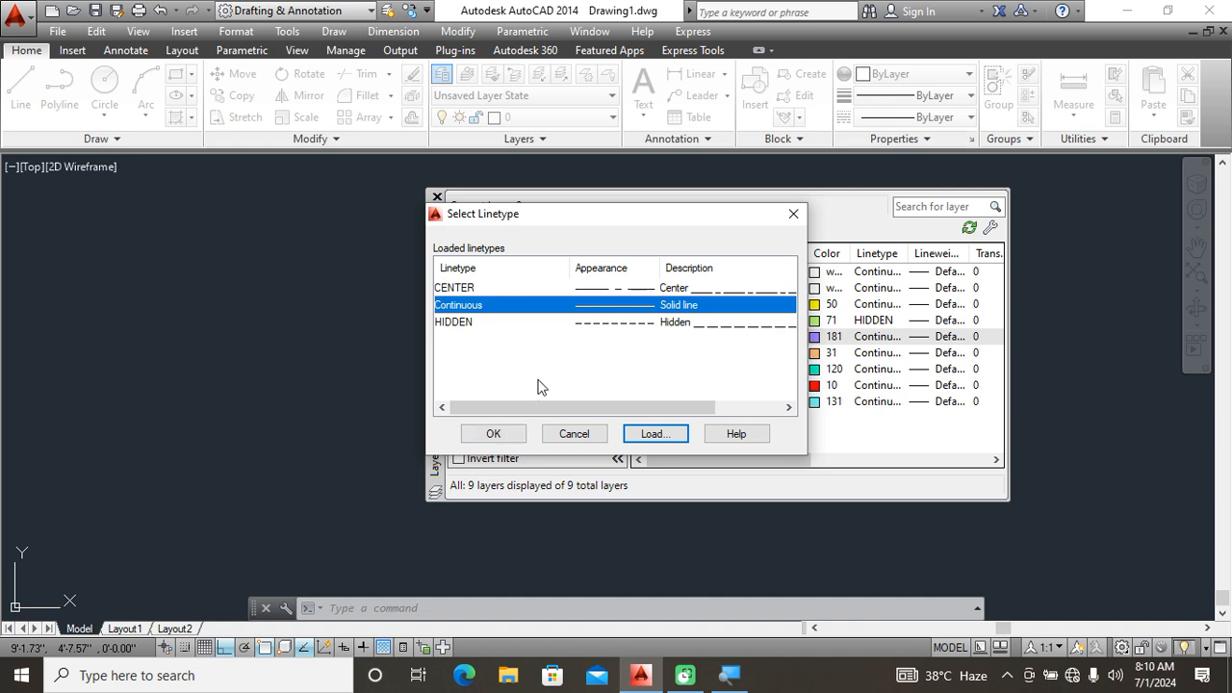
click(466, 288)
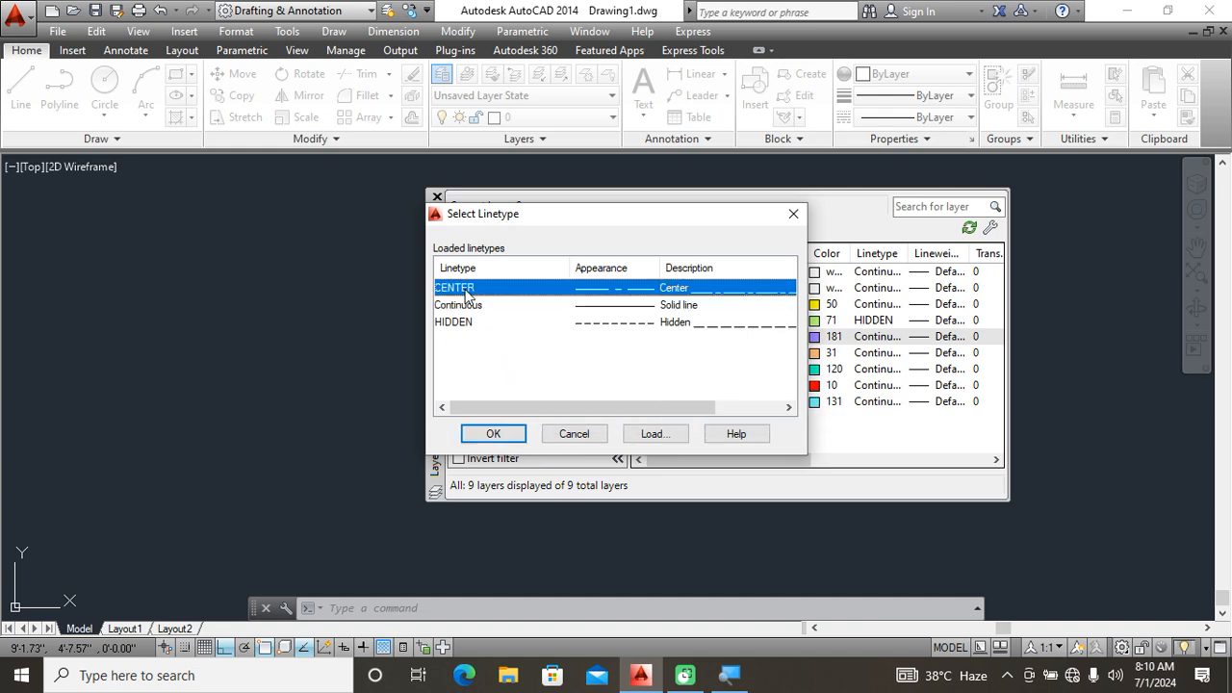
click(494, 434)
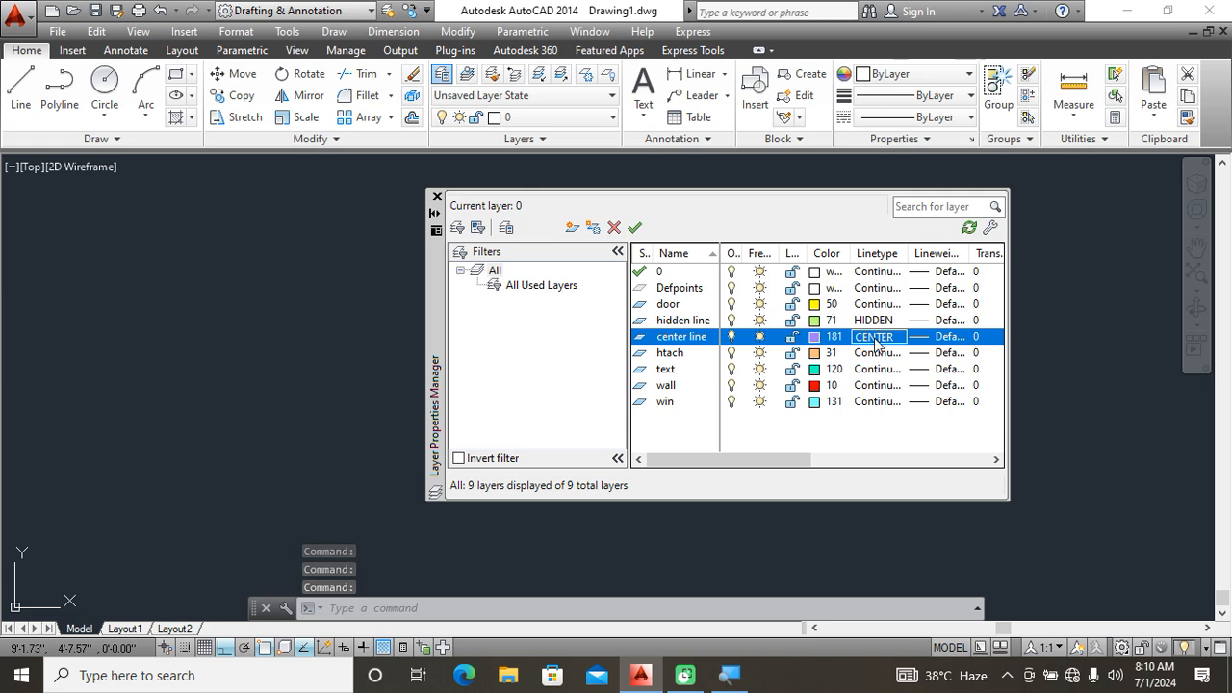
Set the wall layer's lineweight to 0.30 mm.
click(678, 387)
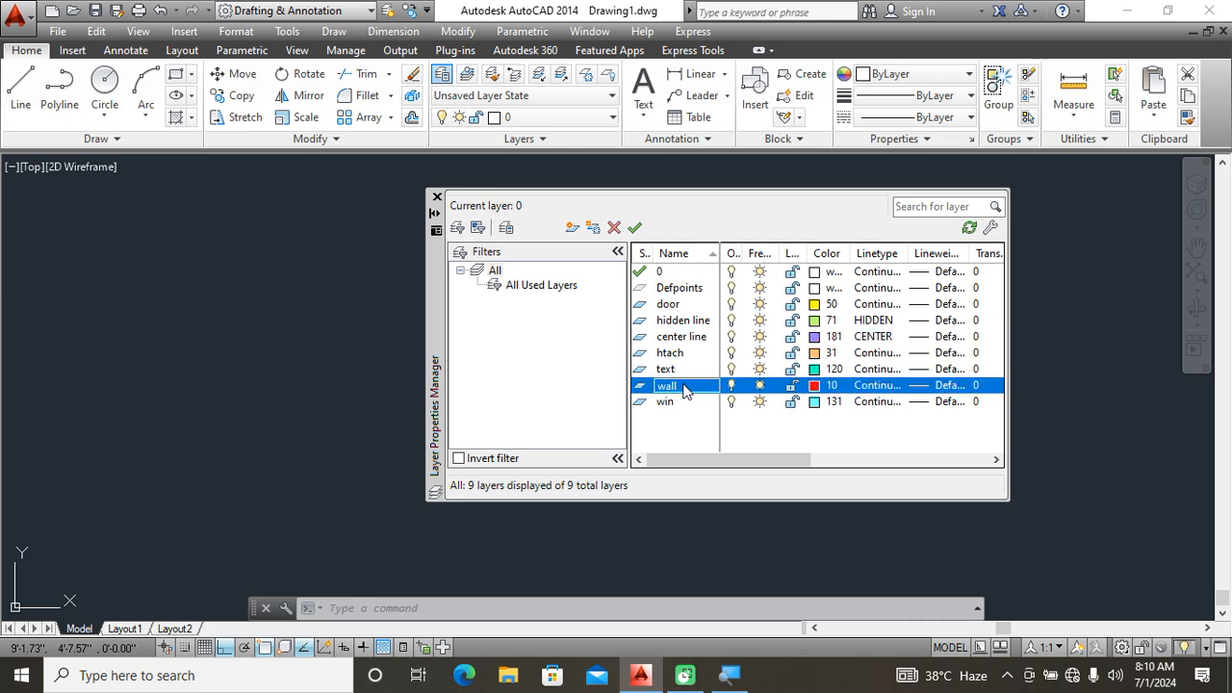
click(920, 389)
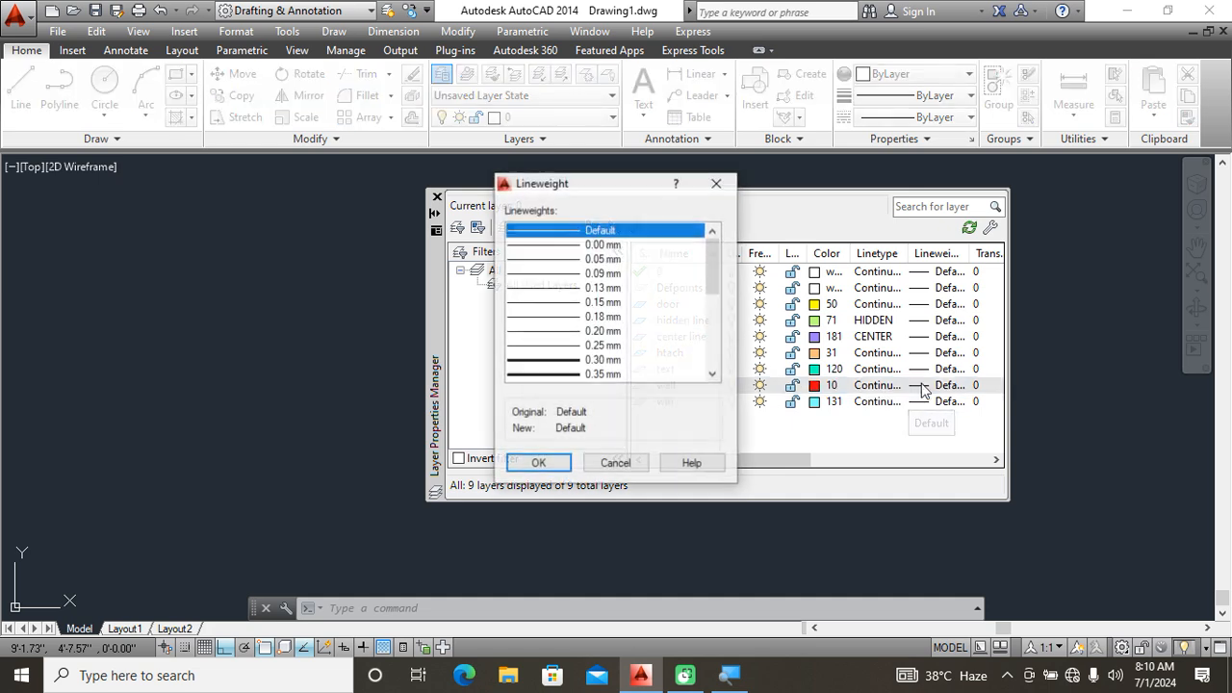
click(613, 362)
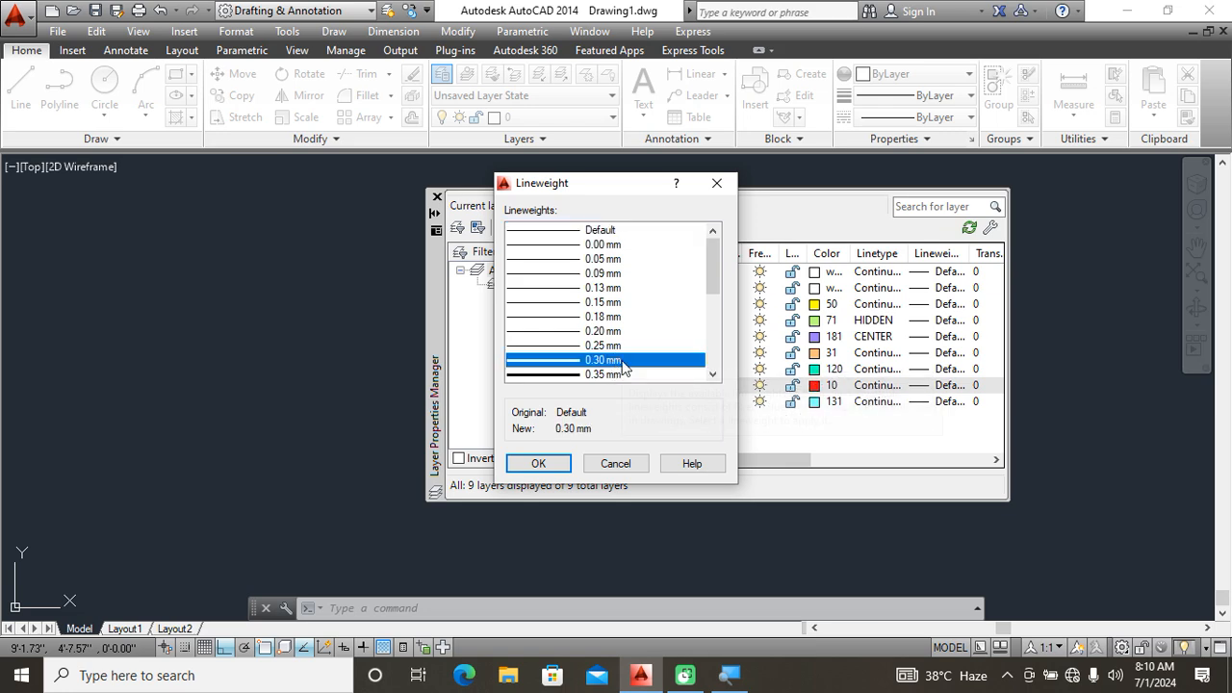
click(539, 461)
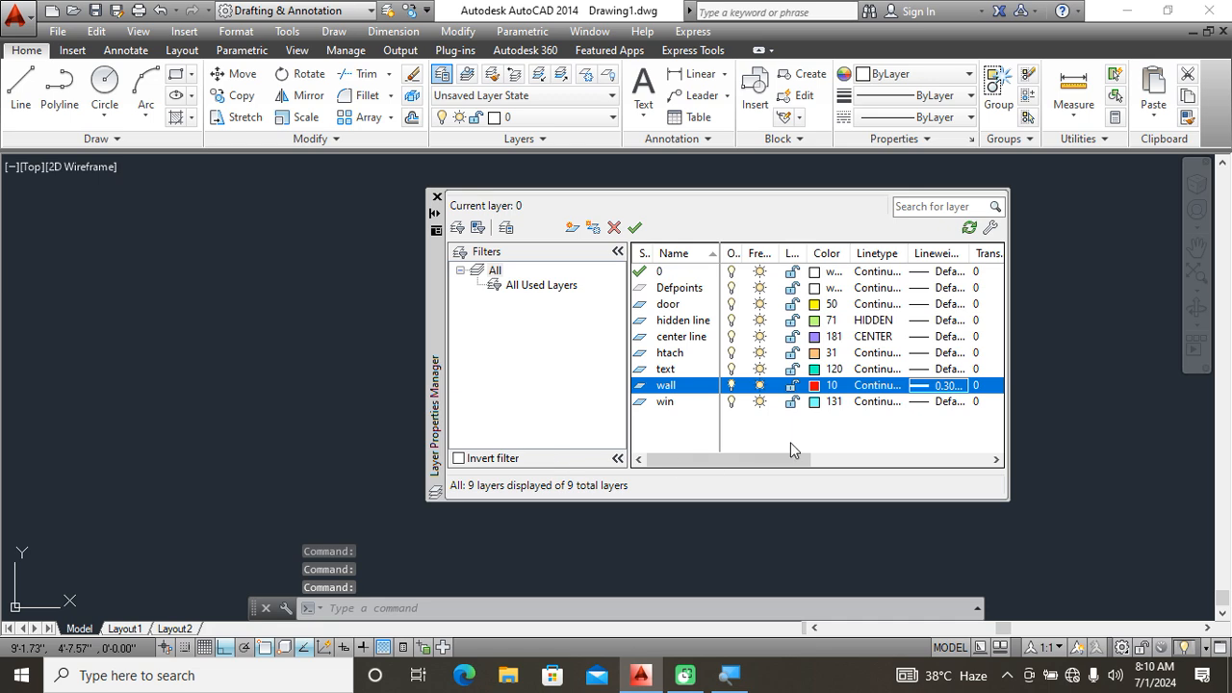
Set the text layer's color to light purple, index color 181.
click(814, 370)
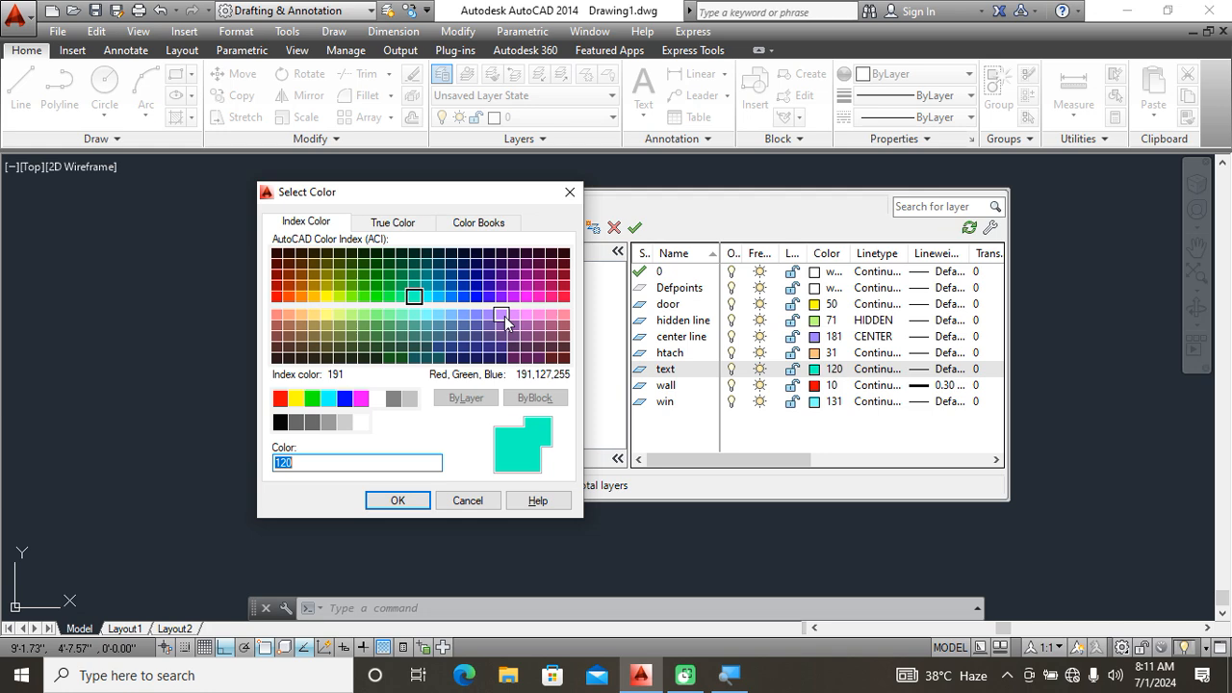
click(501, 314)
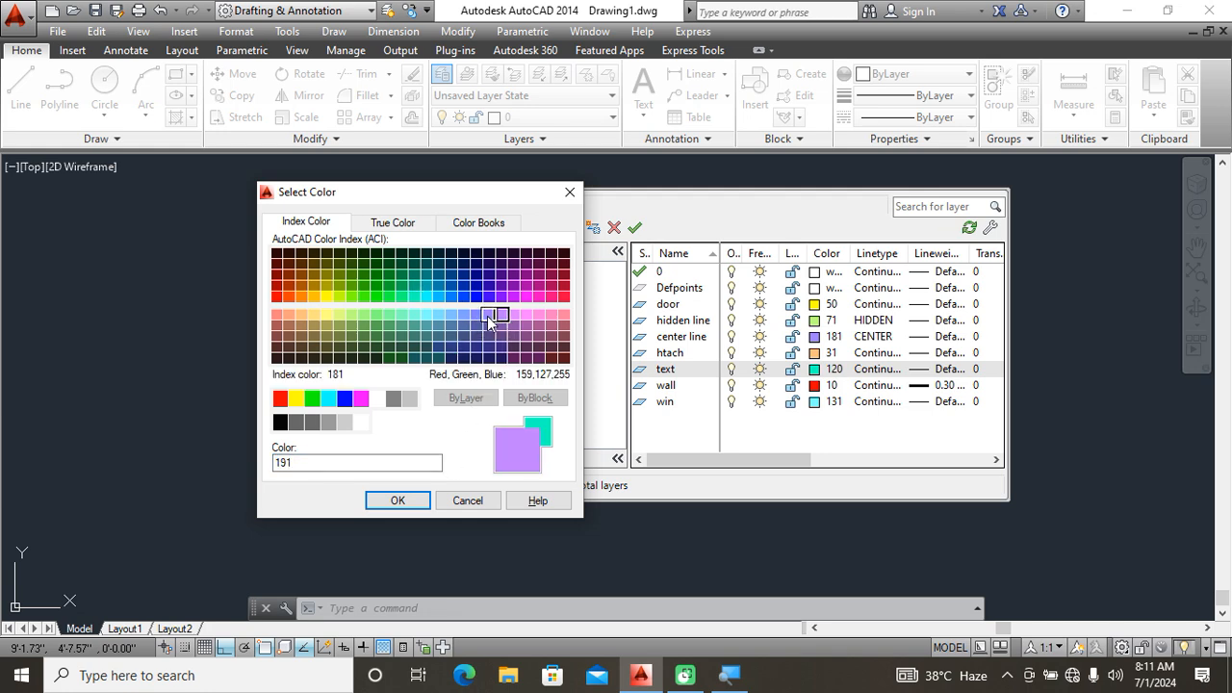
click(489, 316)
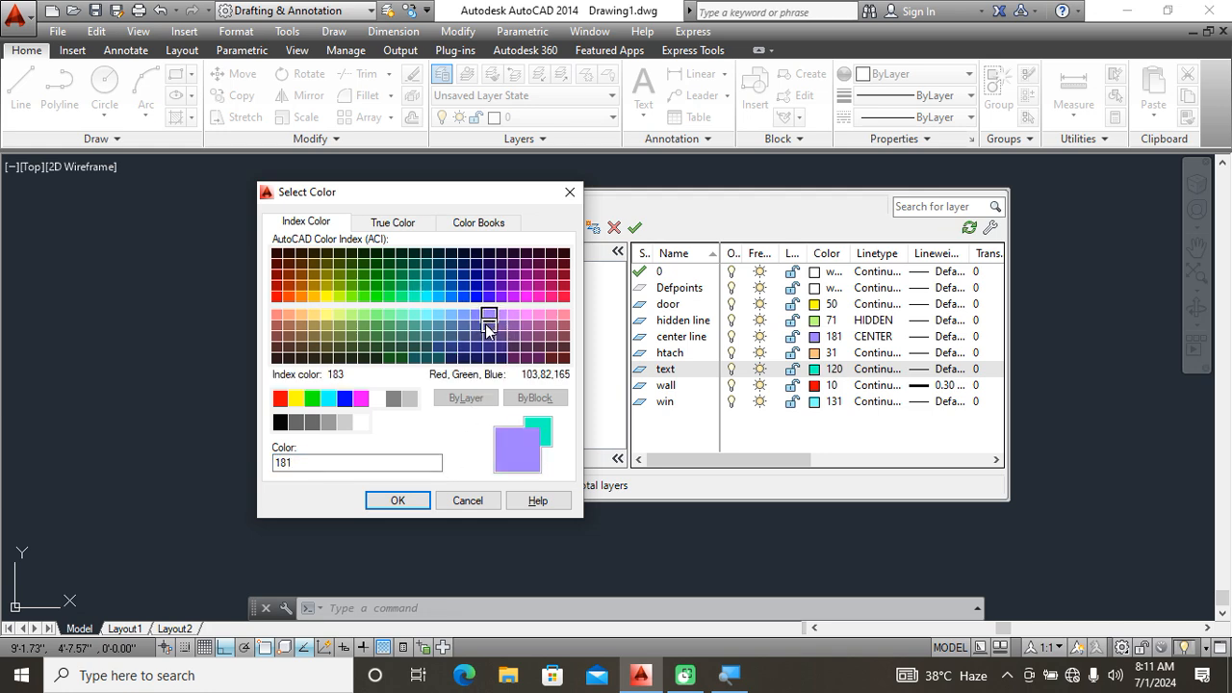
click(398, 501)
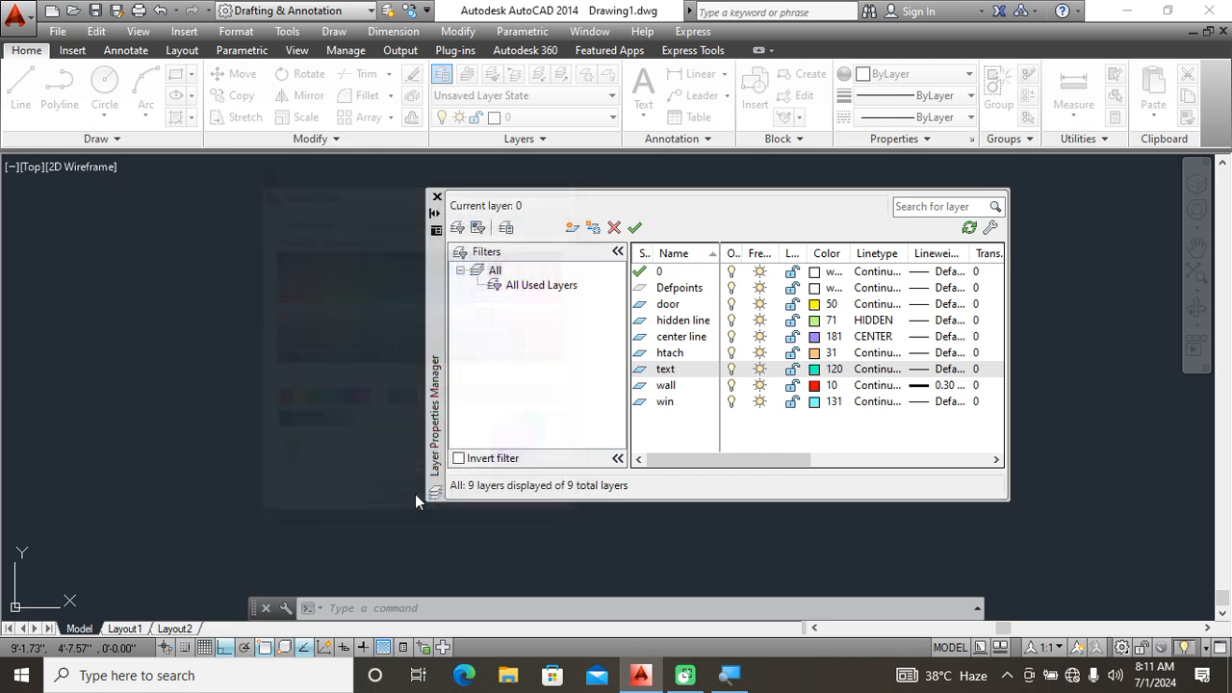
Set the text layer's color to light magenta, index color 201, and close the layer manager.
click(813, 373)
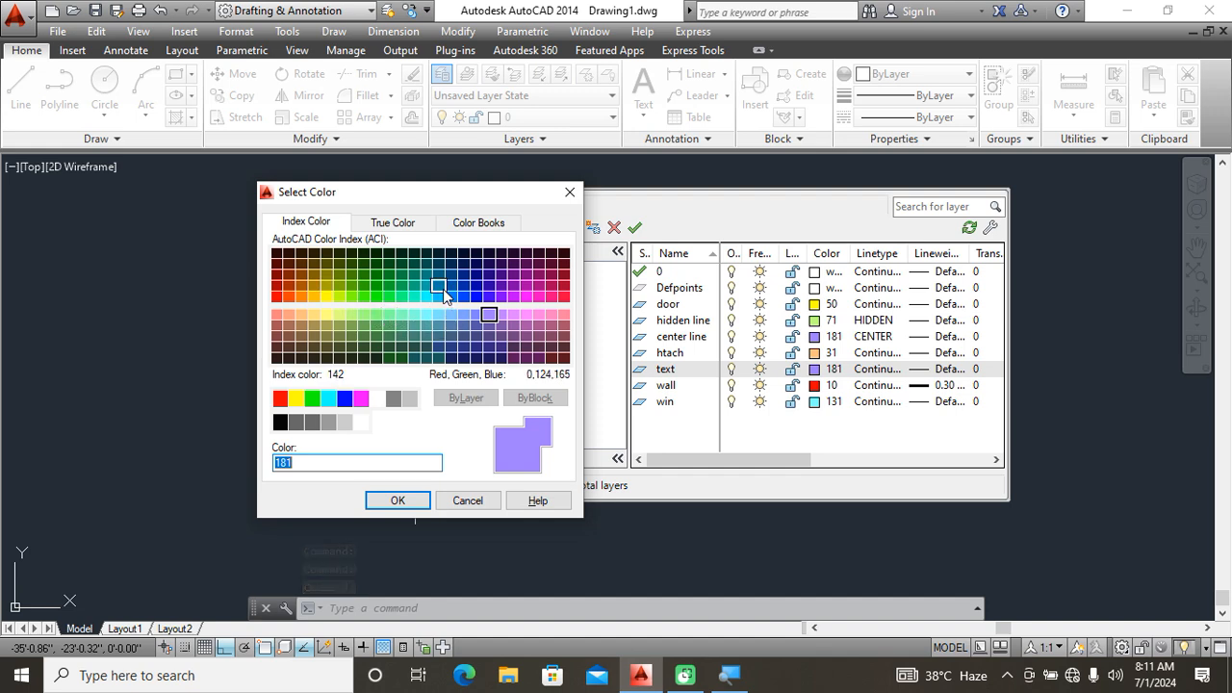
click(444, 290)
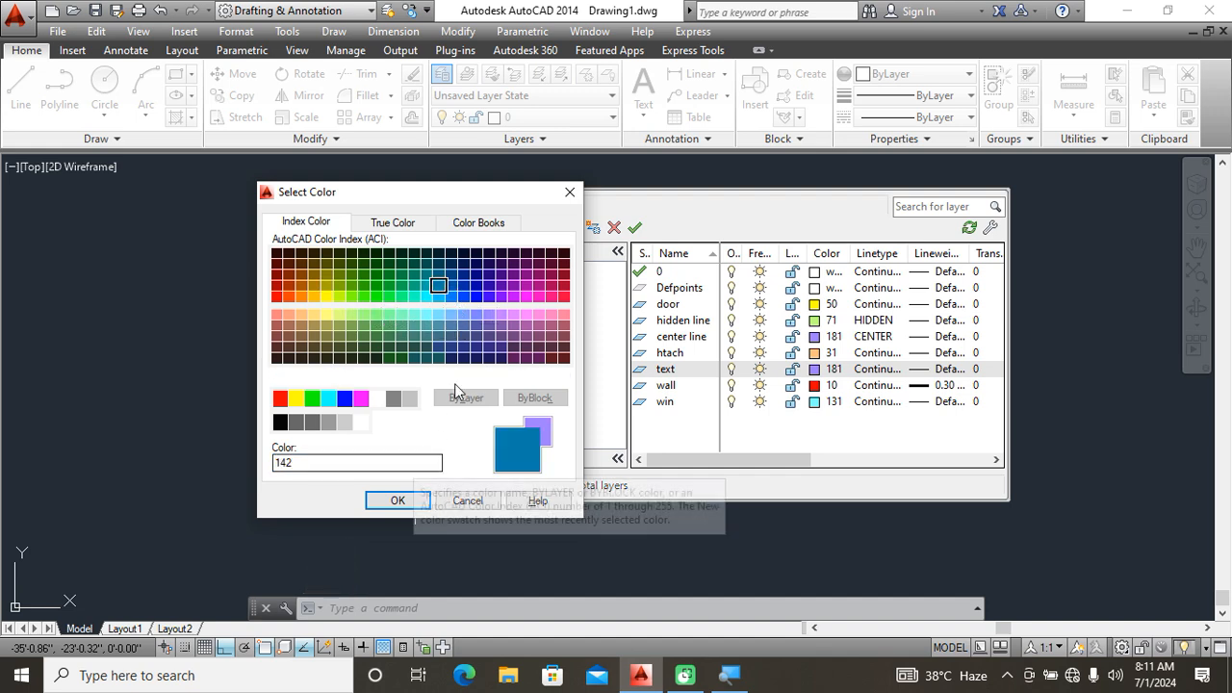
click(513, 298)
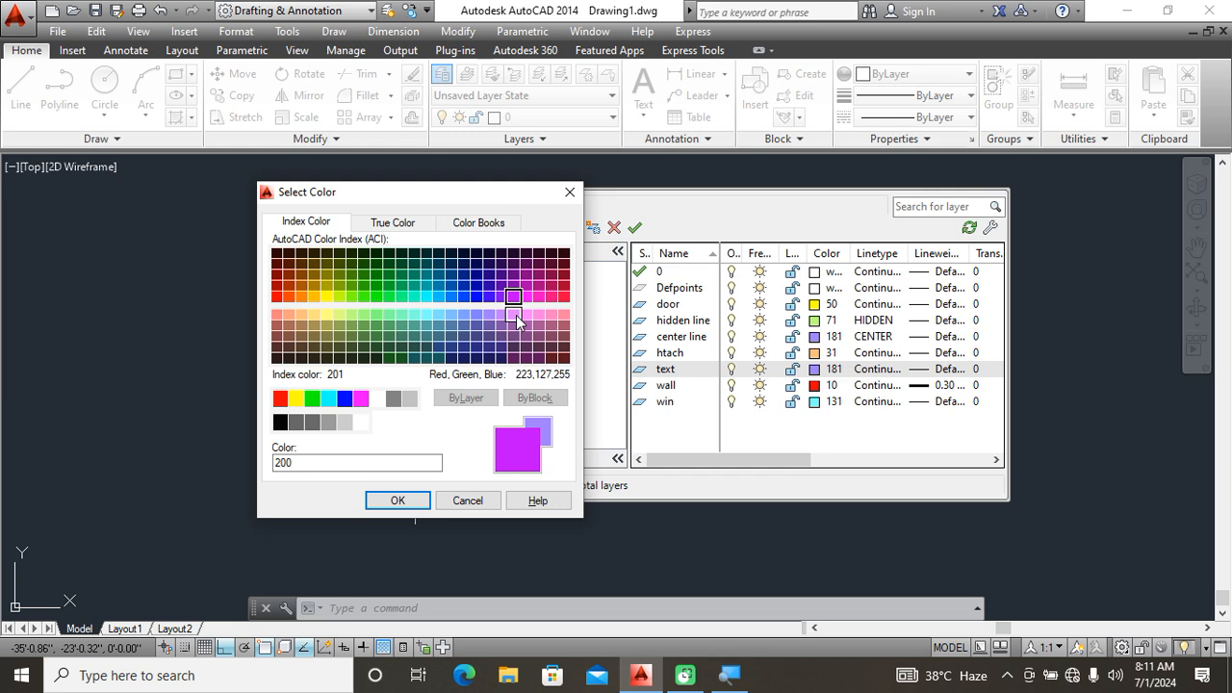
click(514, 314)
click(397, 499)
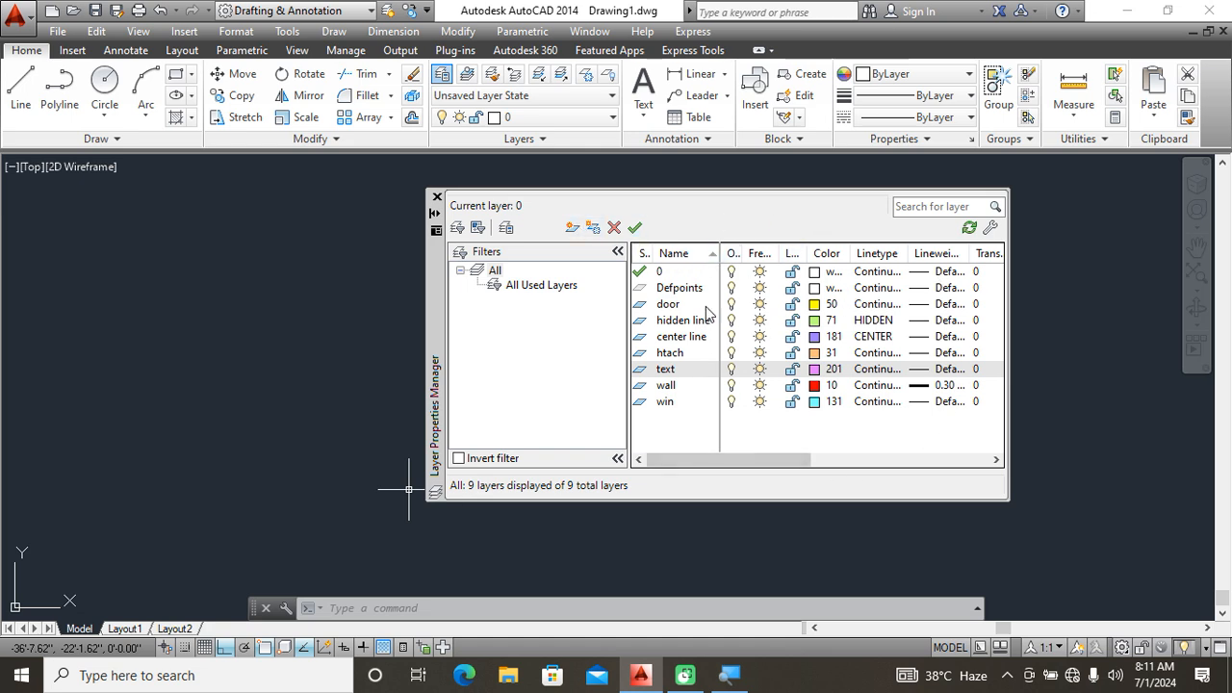
click(436, 199)
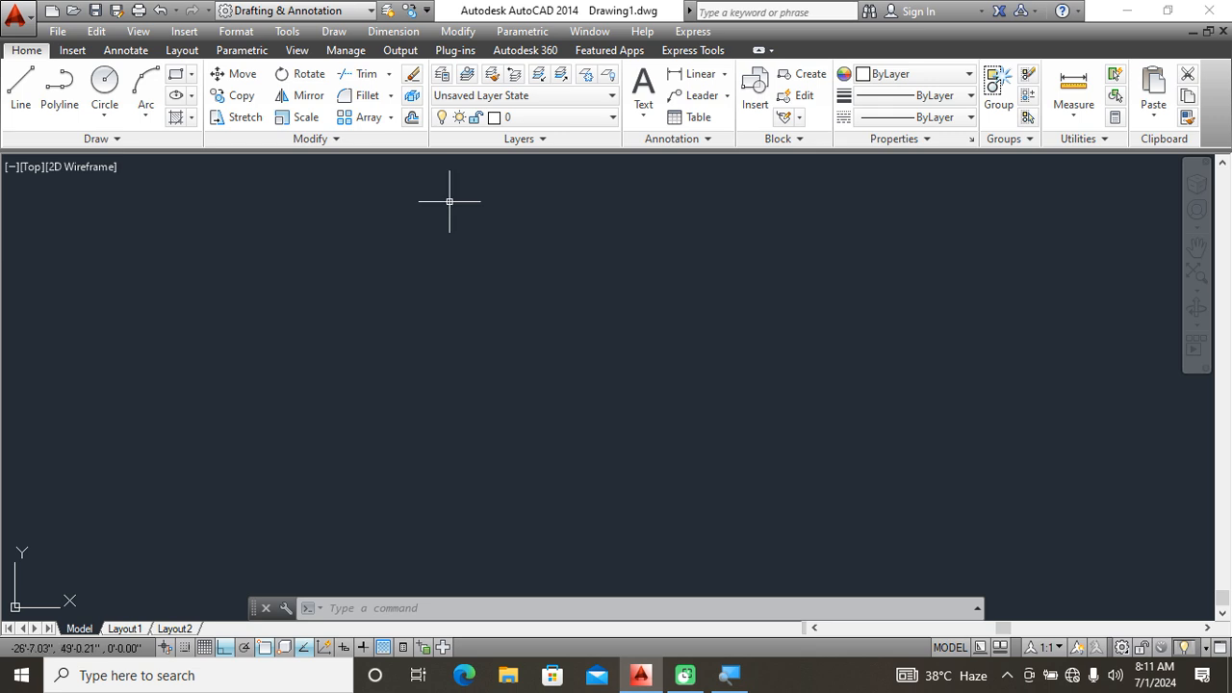
Make center line the current layer and draw a three-segment stepped line running horizontally, straight down, then horizontally again.
click(581, 120)
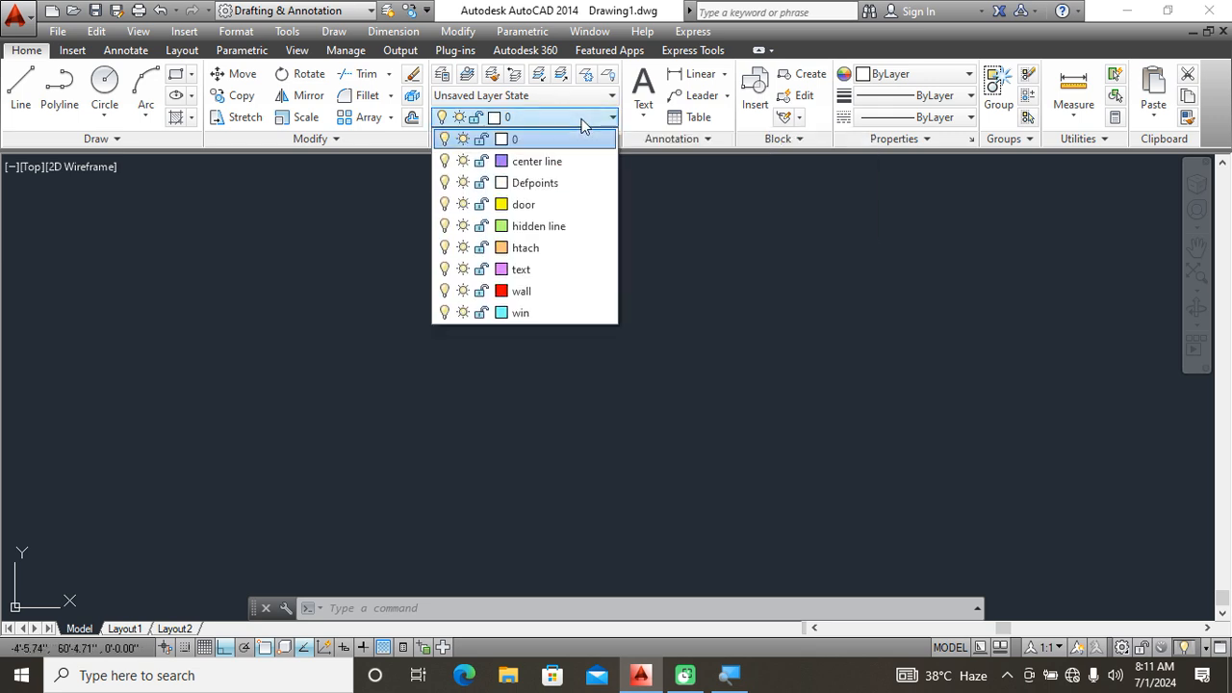
click(551, 162)
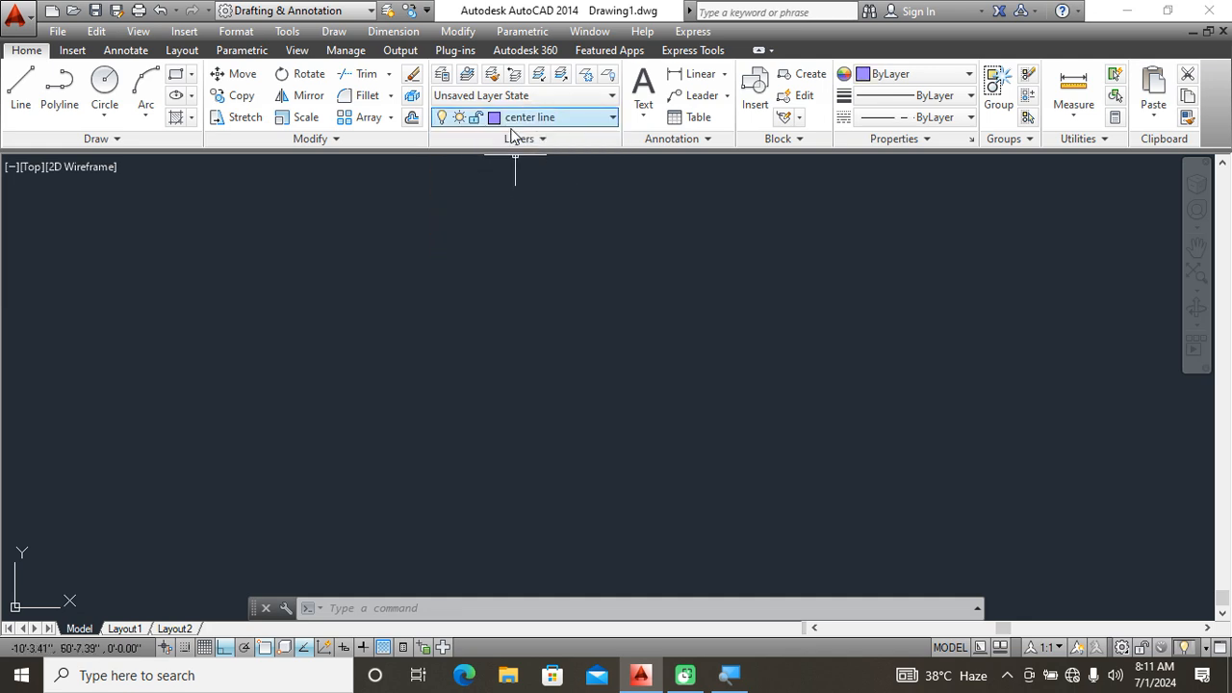
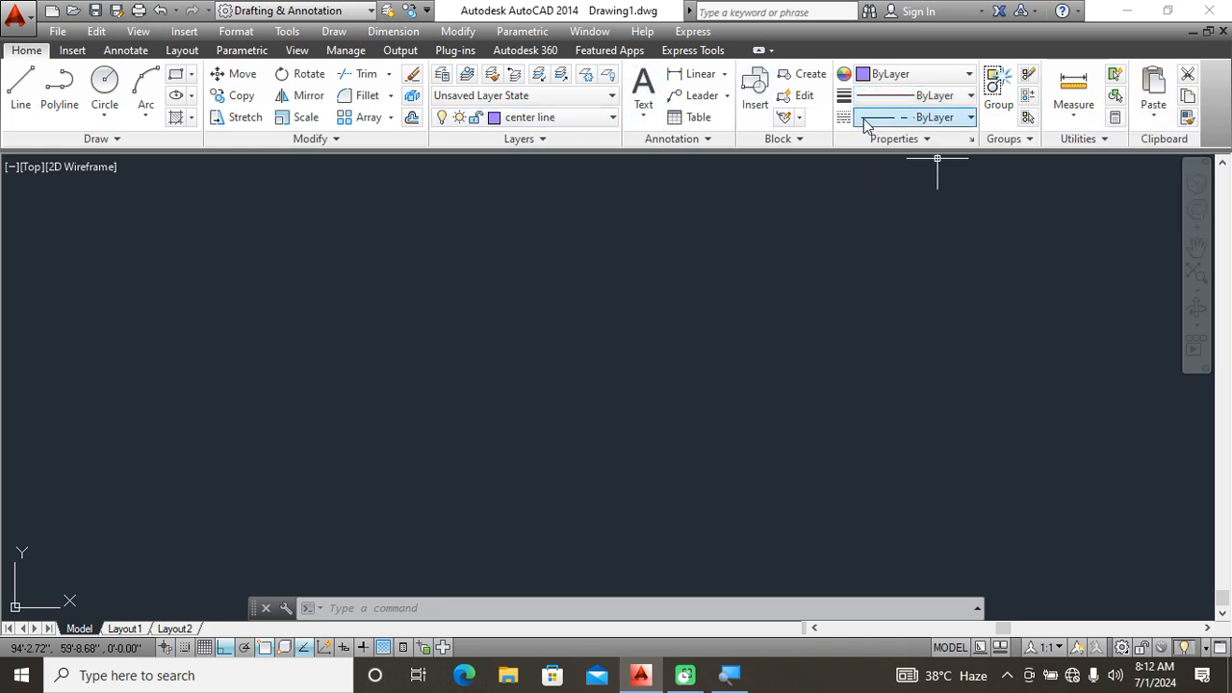
text(1)
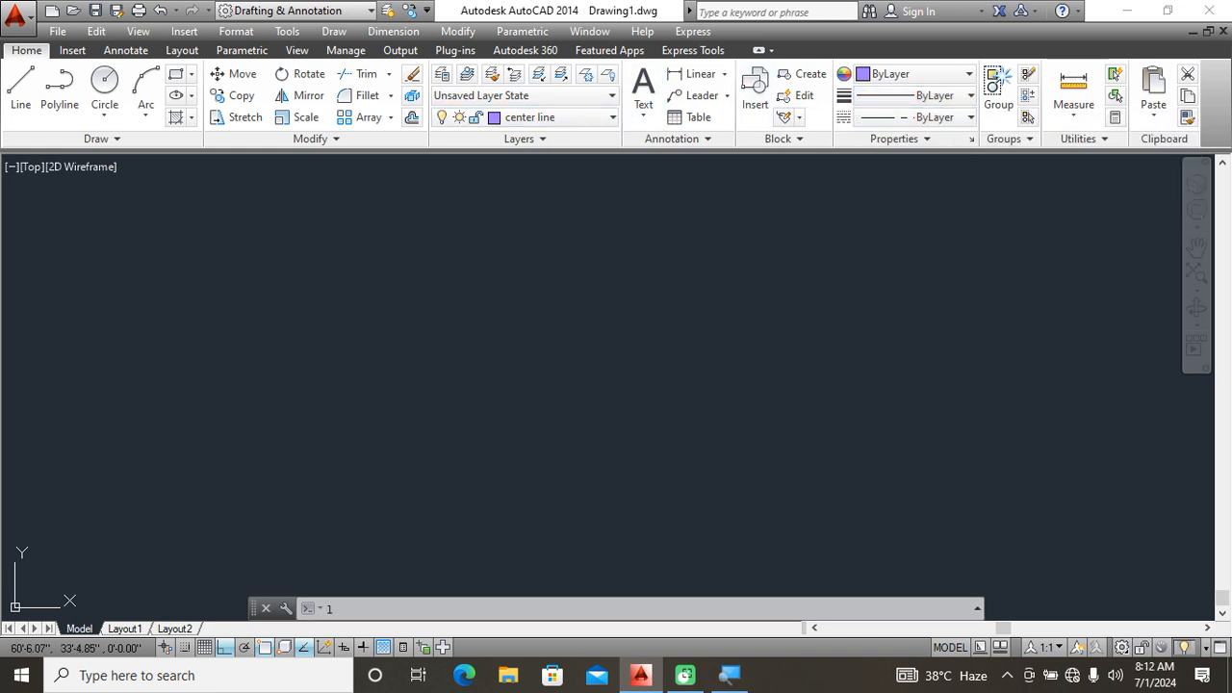
key(Return)
click(325, 255)
click(758, 255)
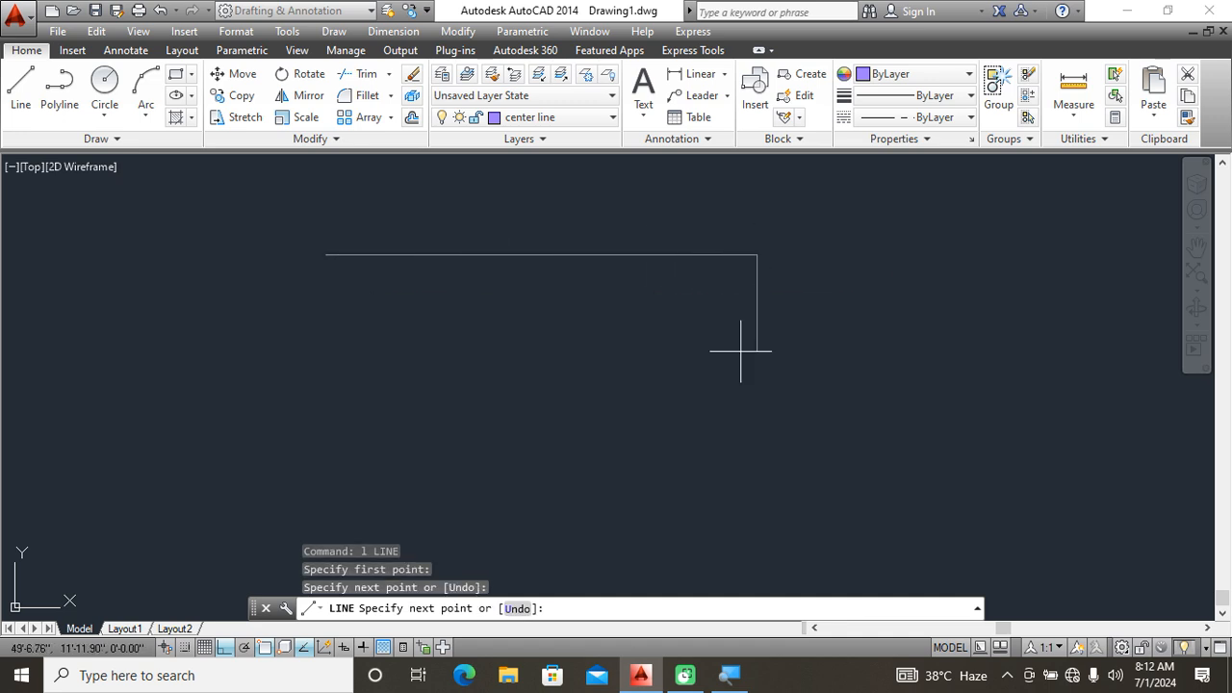
click(758, 468)
click(1067, 469)
key(Return)
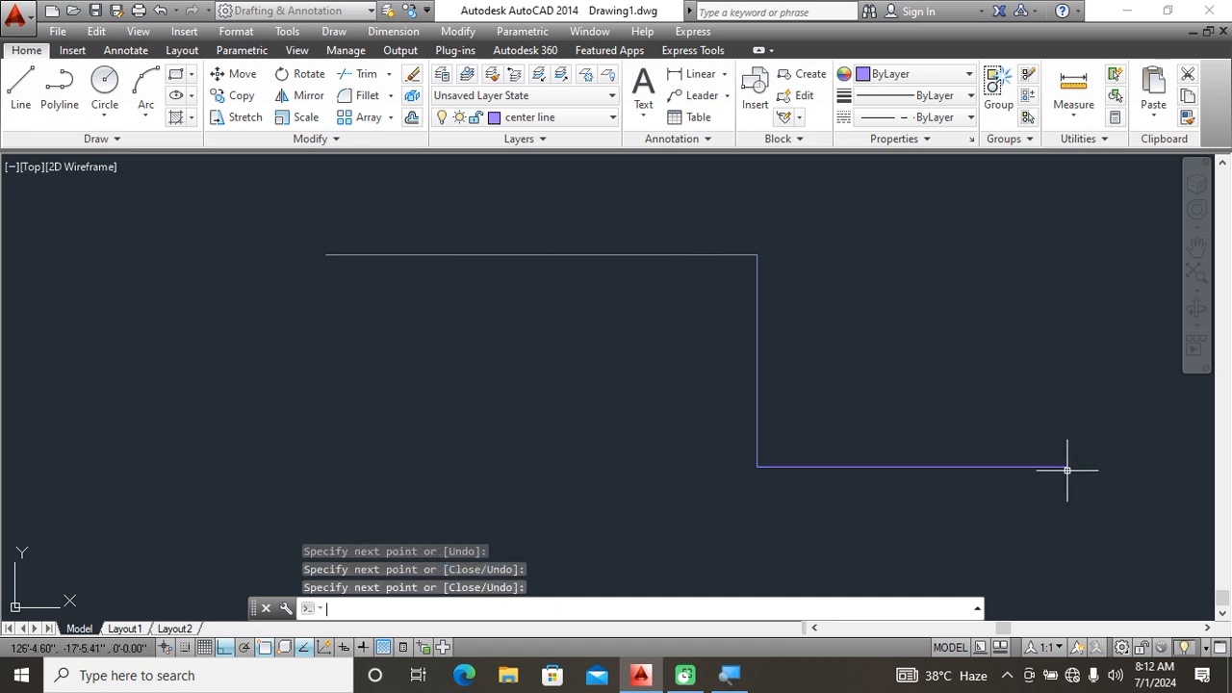
Make hidden line the current layer.
scroll(664, 262, up, 5)
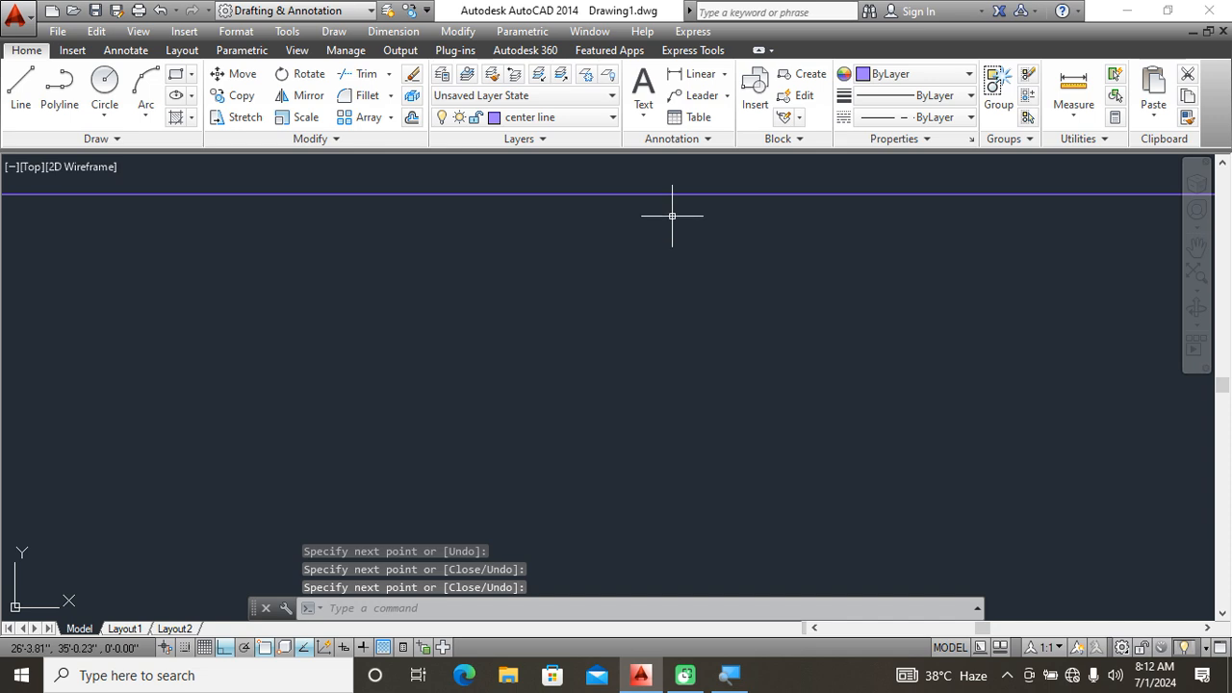
scroll(671, 194, up, 10)
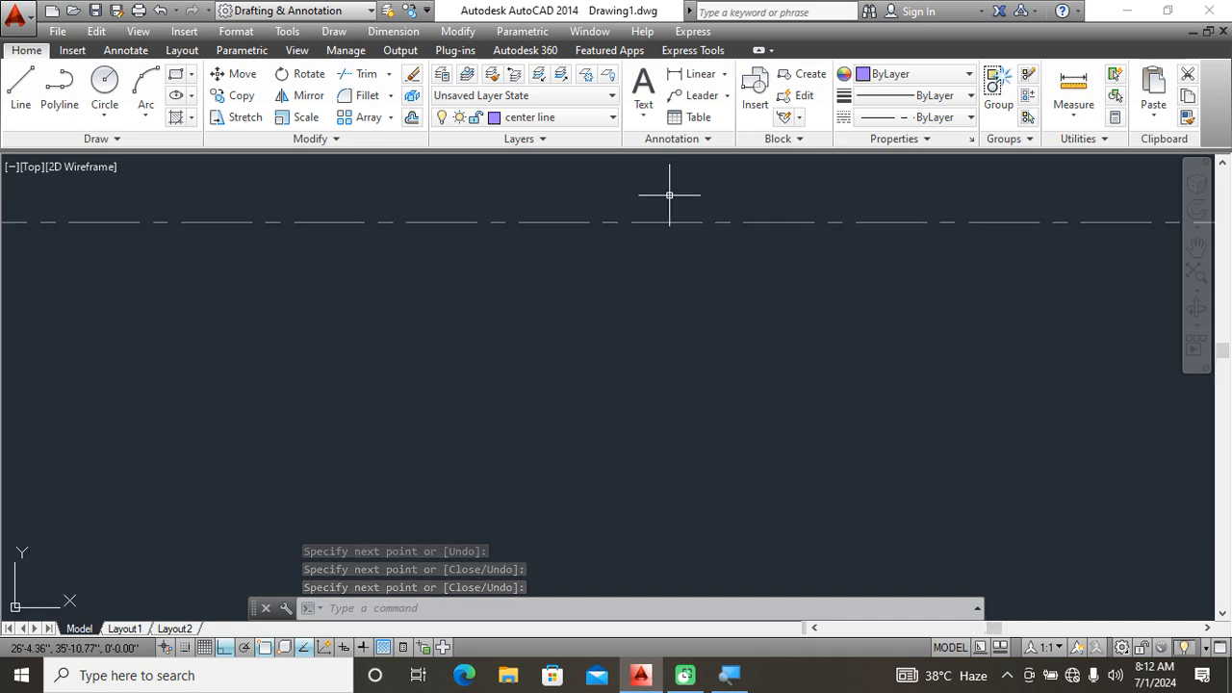
scroll(665, 212, up, 3)
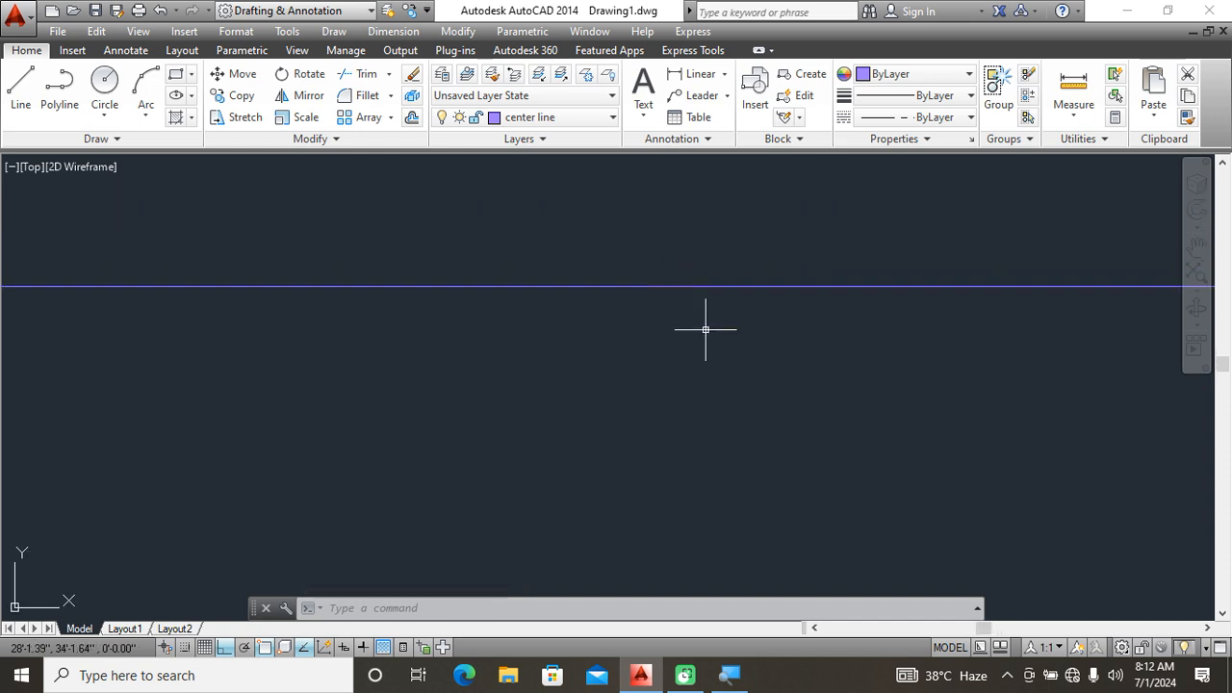
scroll(706, 330, down, 5)
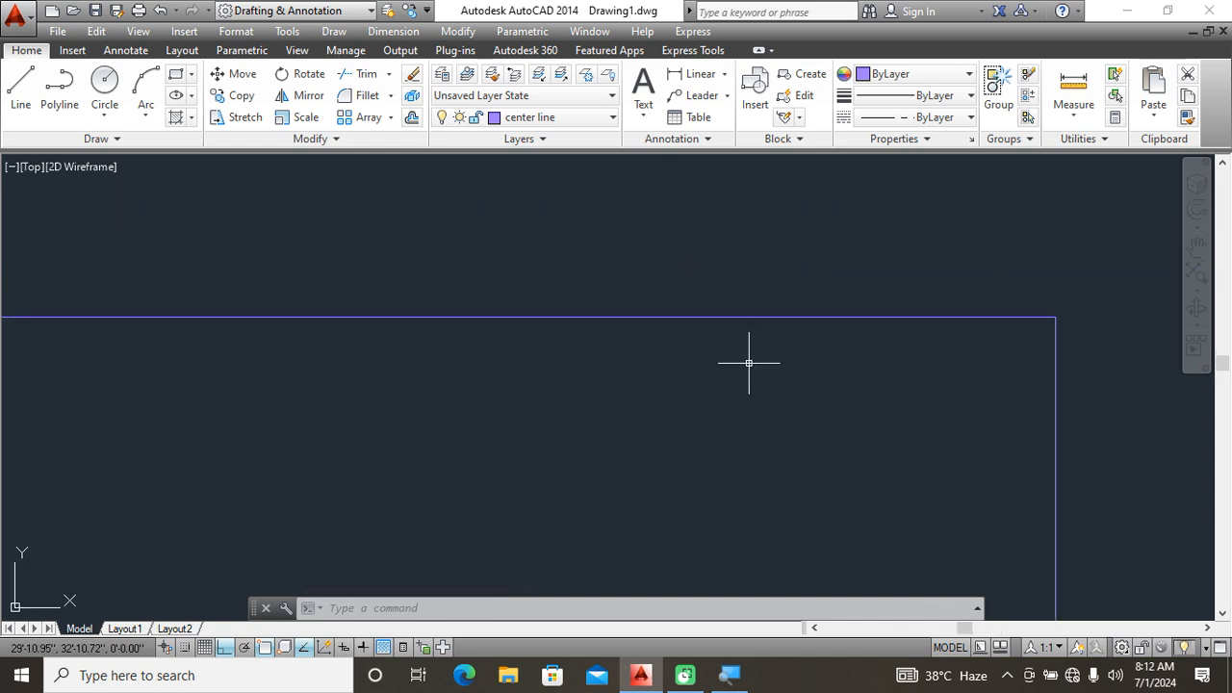
click(602, 119)
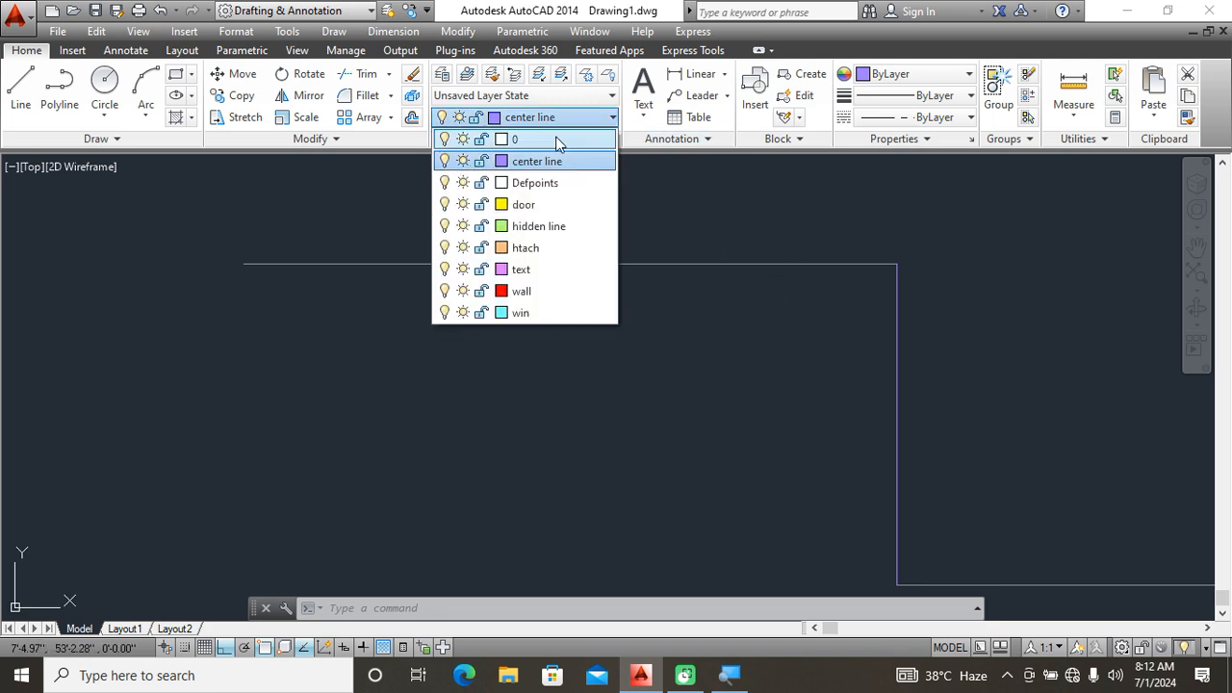
click(537, 226)
Draw a three-segment stepped line below the center line sample, running horizontally, straight down, then horizontally again.
middle_drag(633, 405, 682, 327)
text(1)
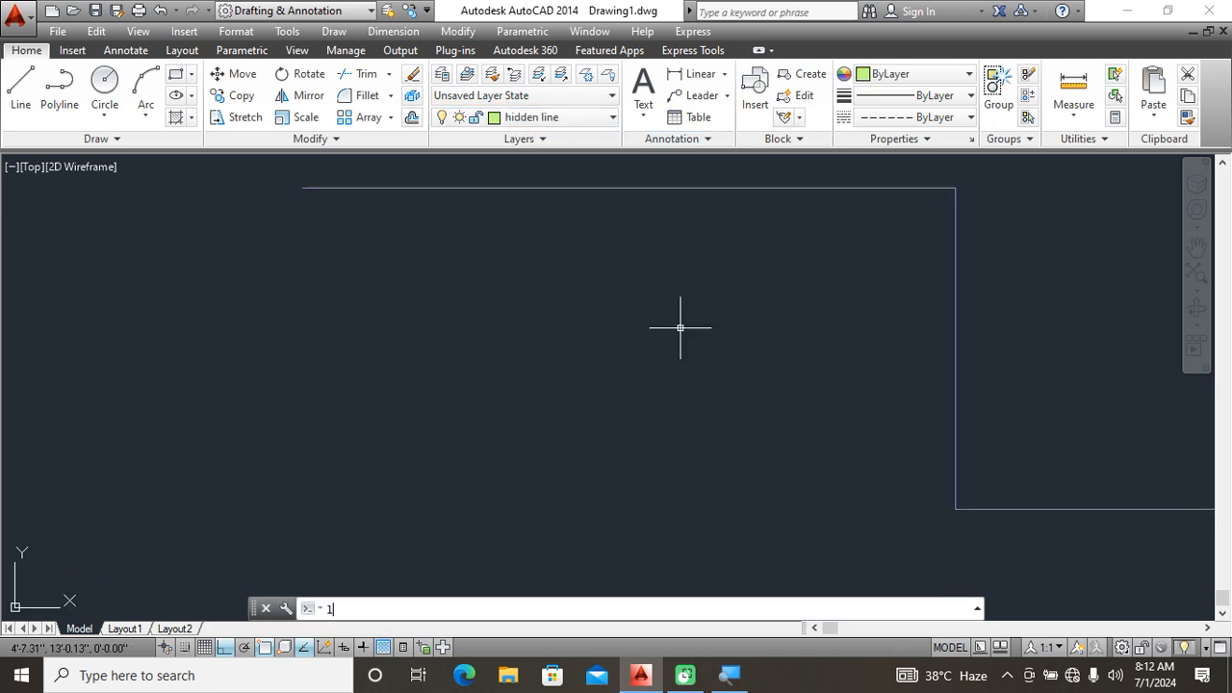
key(Return)
click(304, 333)
click(812, 337)
middle_drag(808, 495, 794, 380)
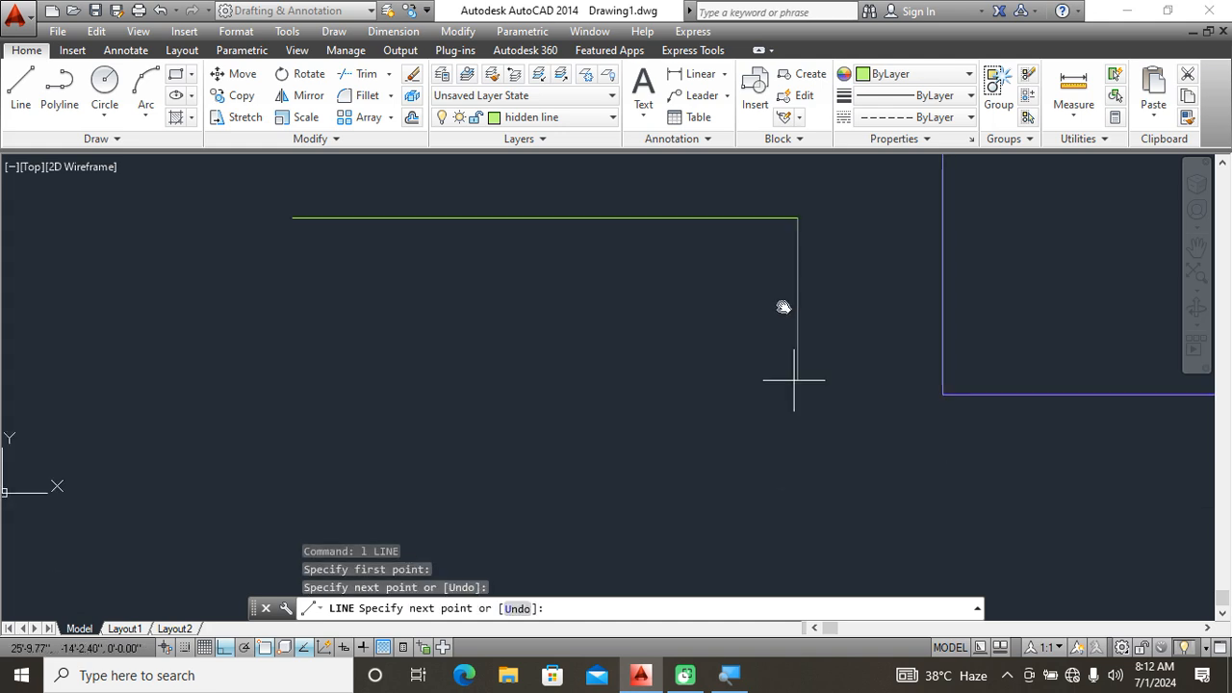
click(765, 387)
click(1079, 417)
key(Return)
Draw a small upright rectangle on the hidden line layer below the start of the green stepped line.
scroll(621, 343, down, 2)
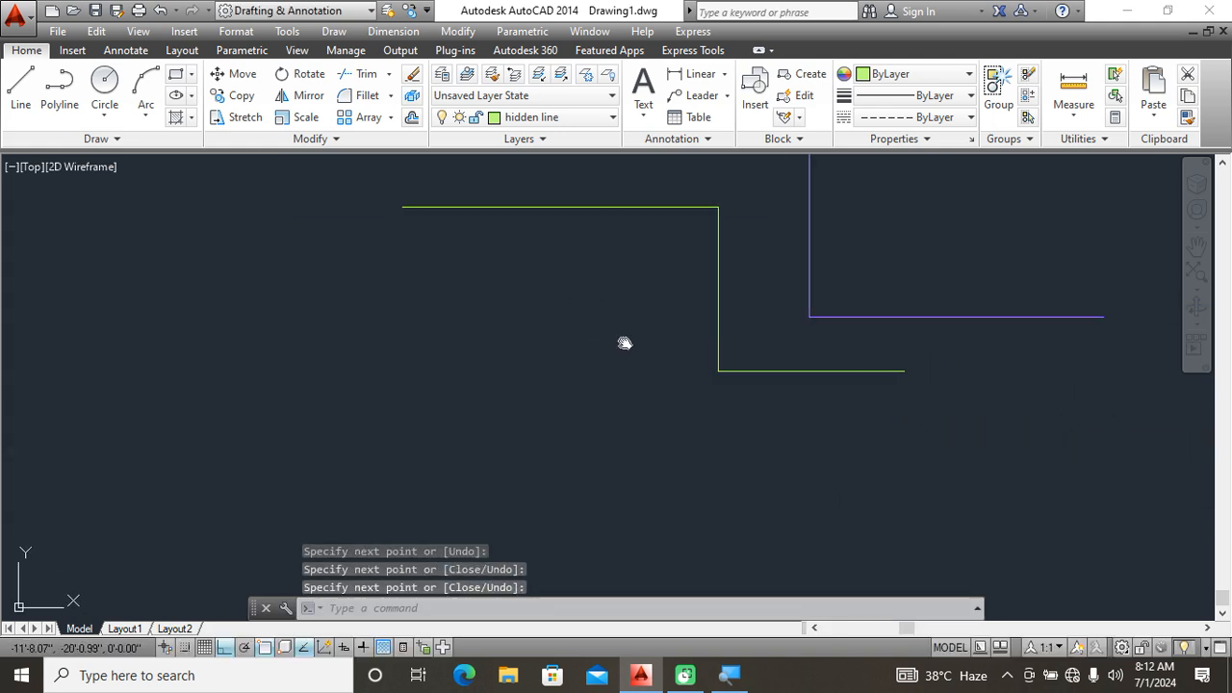
middle_drag(625, 343, 825, 377)
text(rec)
key(Return)
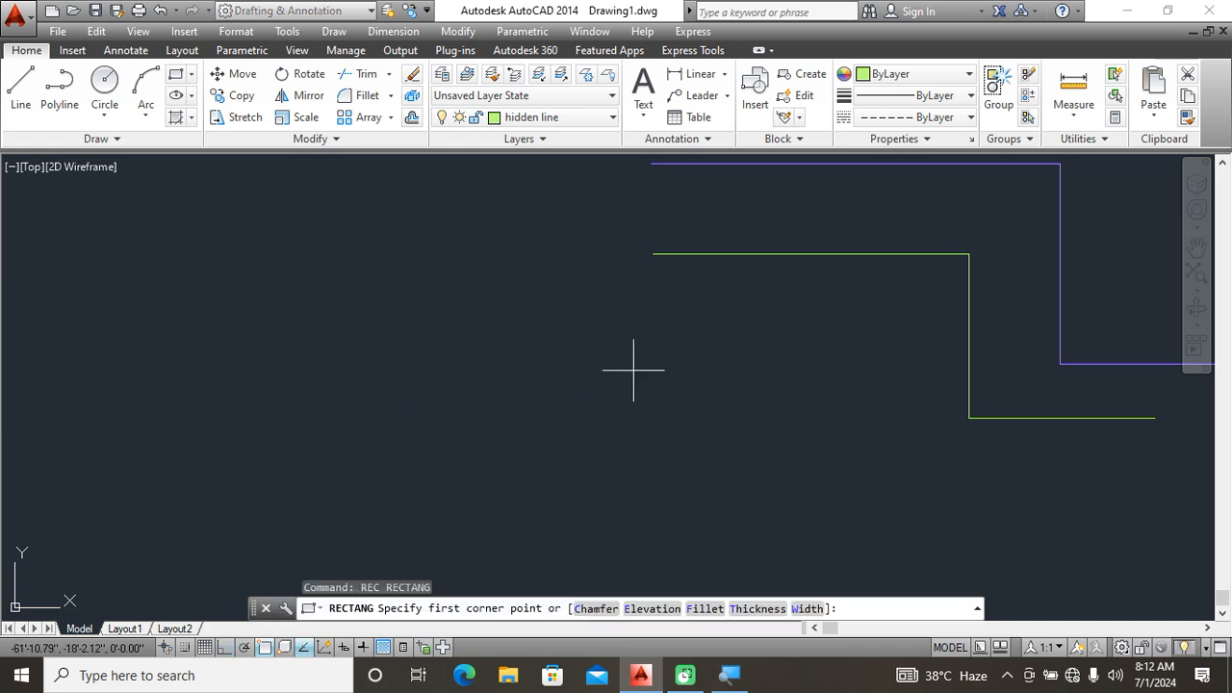
click(619, 341)
click(715, 463)
Draw a circle beside the green rectangle, close to the vertical segment of the green stepped line.
text(c)
key(Return)
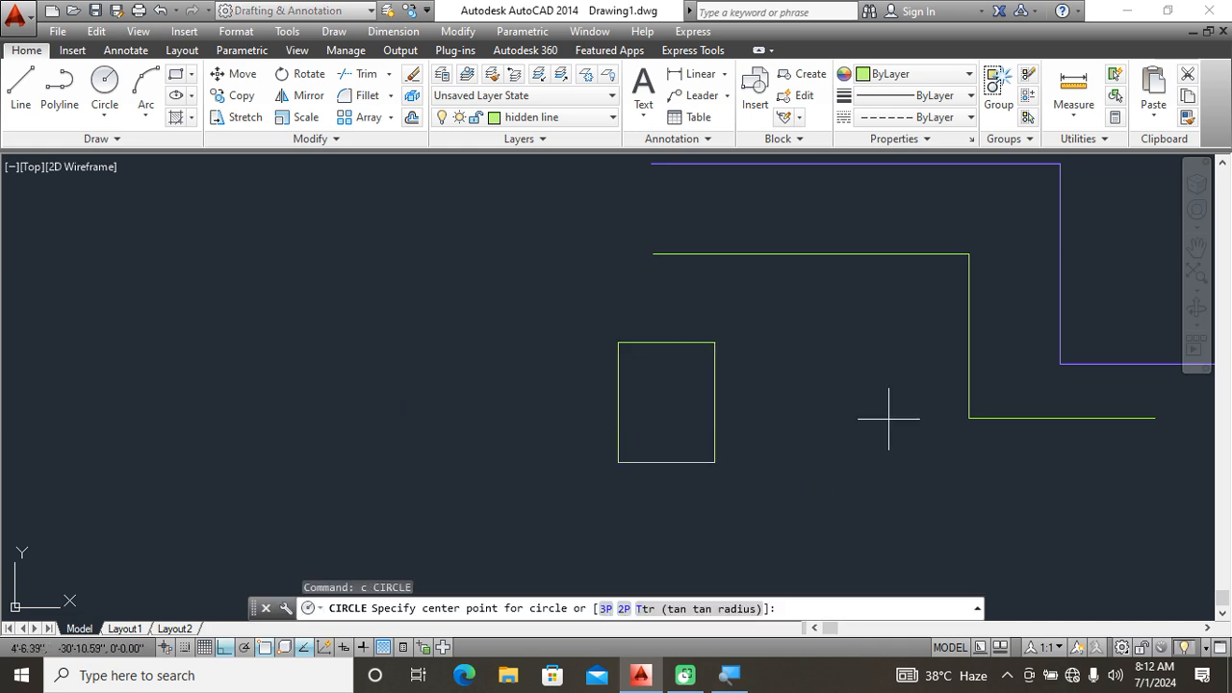
click(892, 433)
click(920, 481)
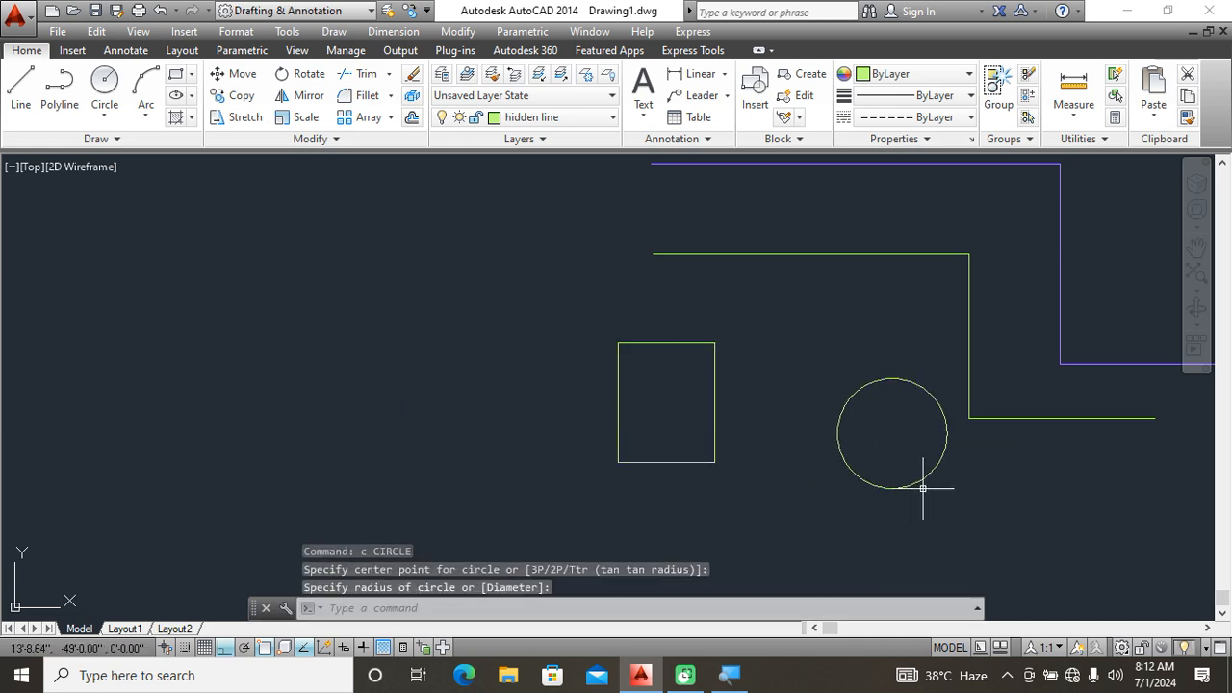
Make wall the current layer and draw a four-segment line running down, across, up, then across again.
click(584, 125)
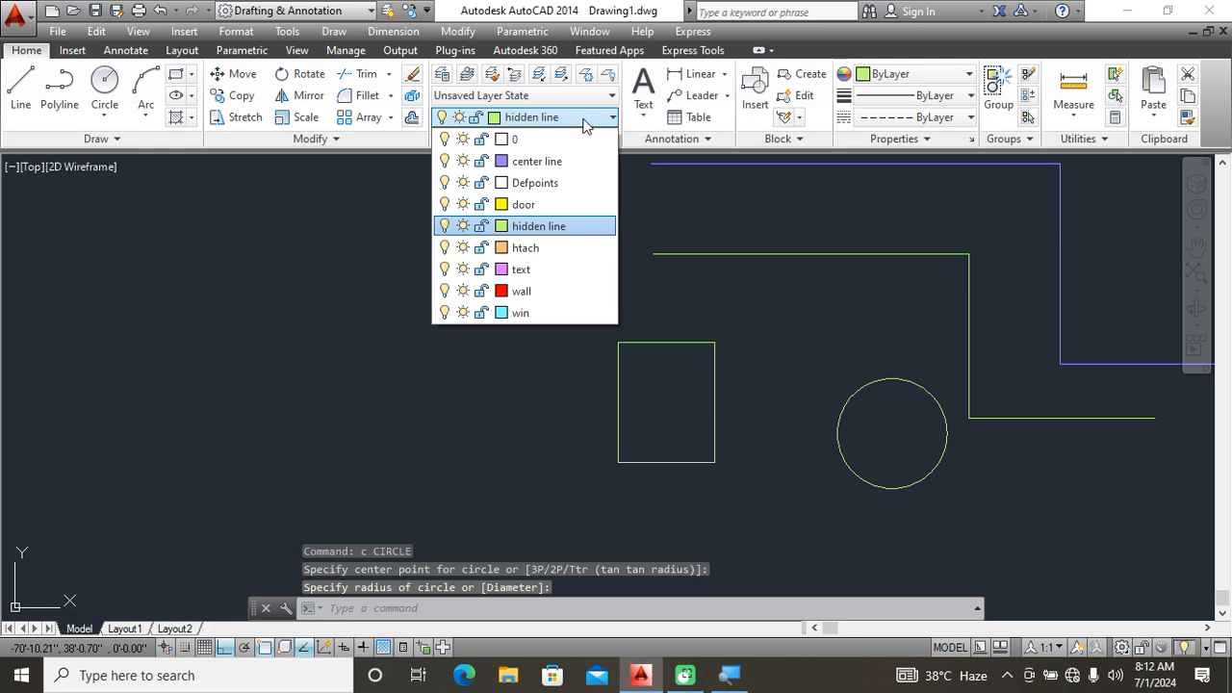
click(568, 290)
text(l)
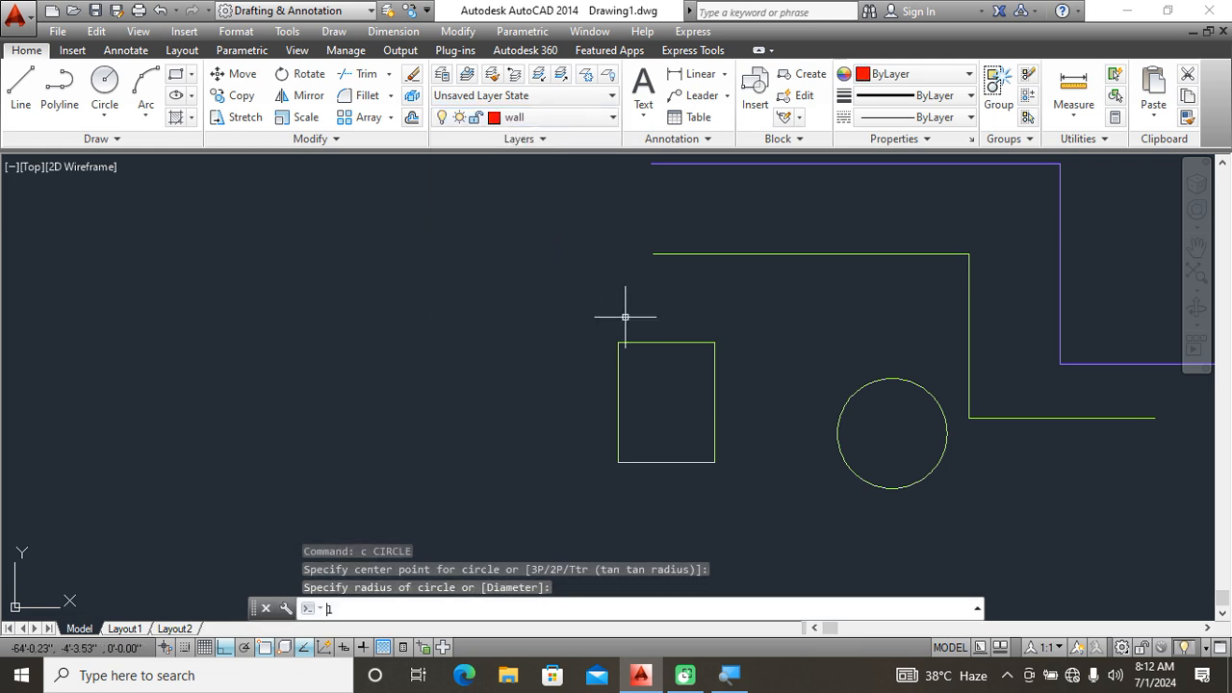
key(Return)
middle_drag(624, 250, 644, 326)
click(444, 263)
click(445, 394)
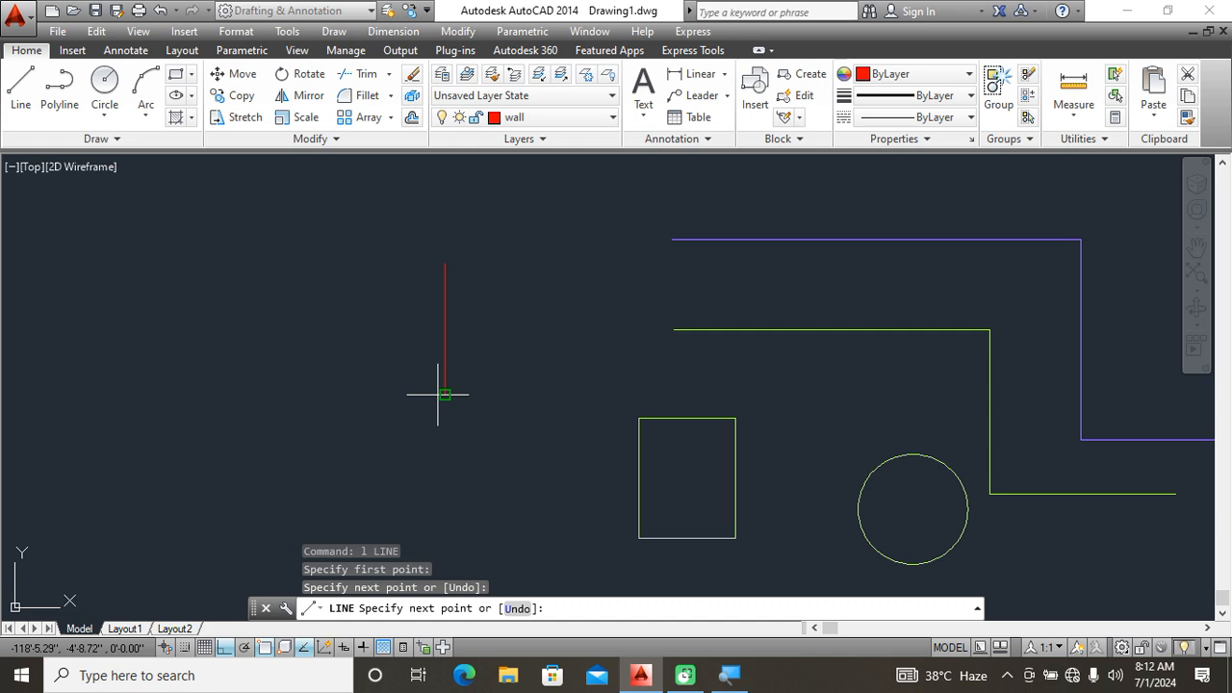
click(555, 394)
click(554, 282)
click(734, 283)
key(Escape)
Draw a larger rectangle on the wall layer enclosing the green rectangle.
middle_drag(710, 400, 803, 336)
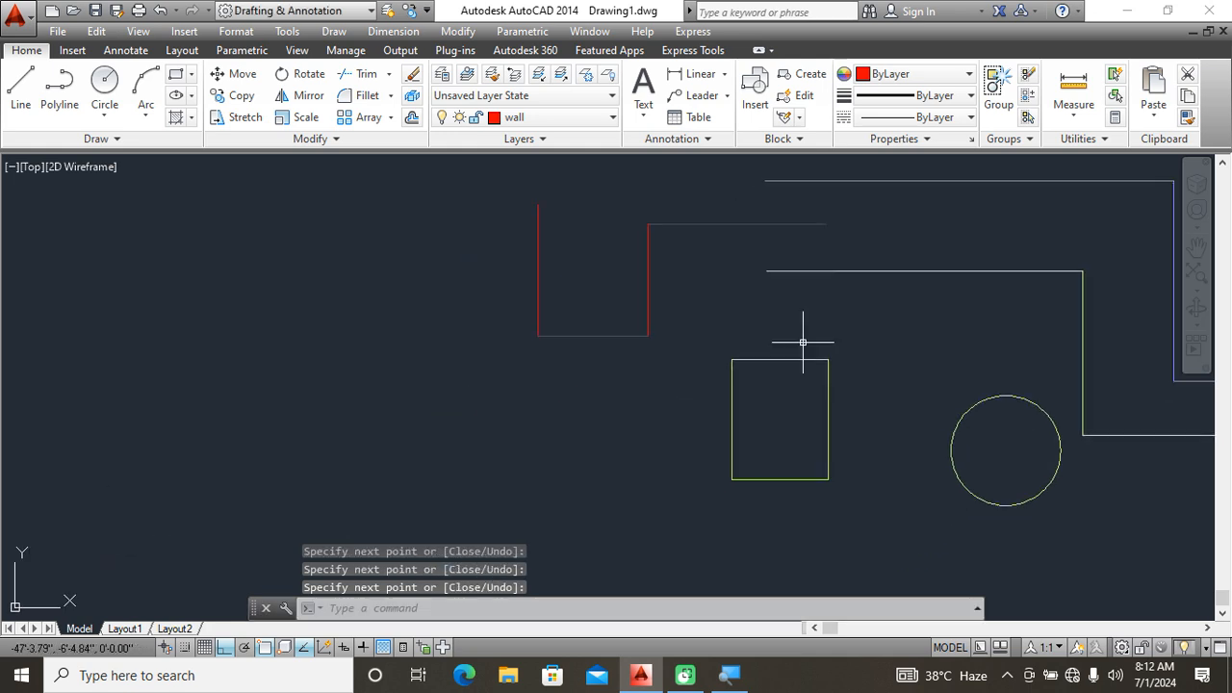
text(rec)
key(Return)
click(699, 324)
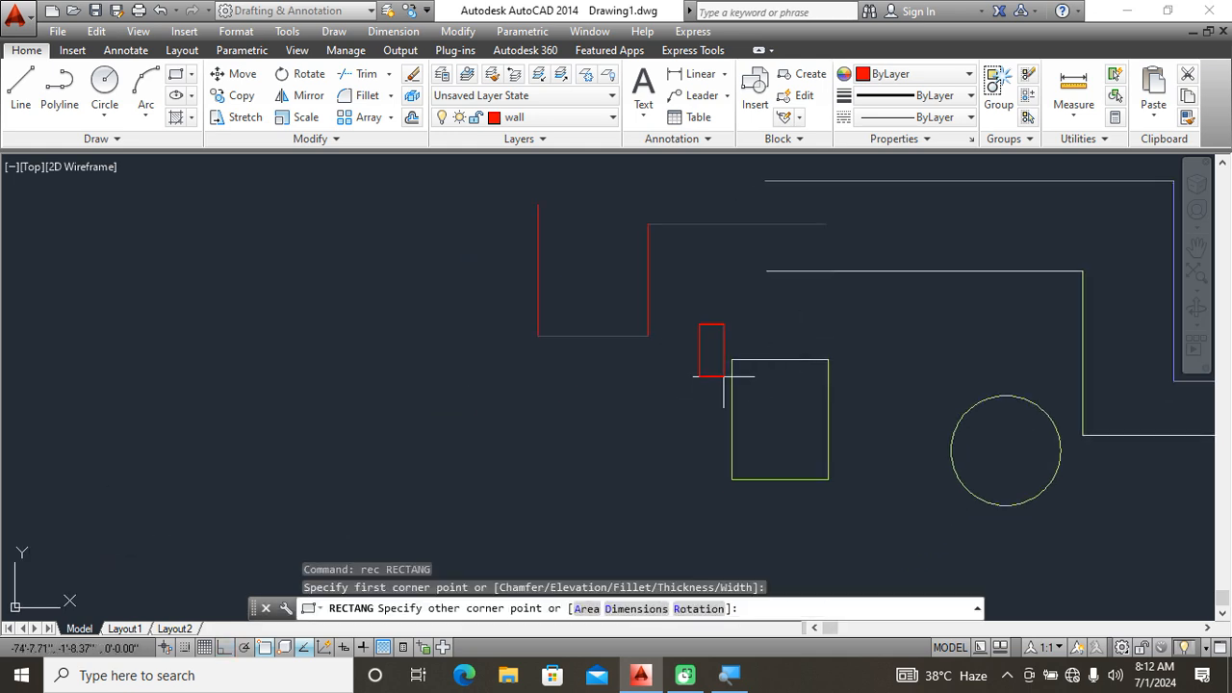
click(851, 504)
Set the current object color to Magenta and draw a tall, narrow rectangle to the left of the red wall line.
key(Return)
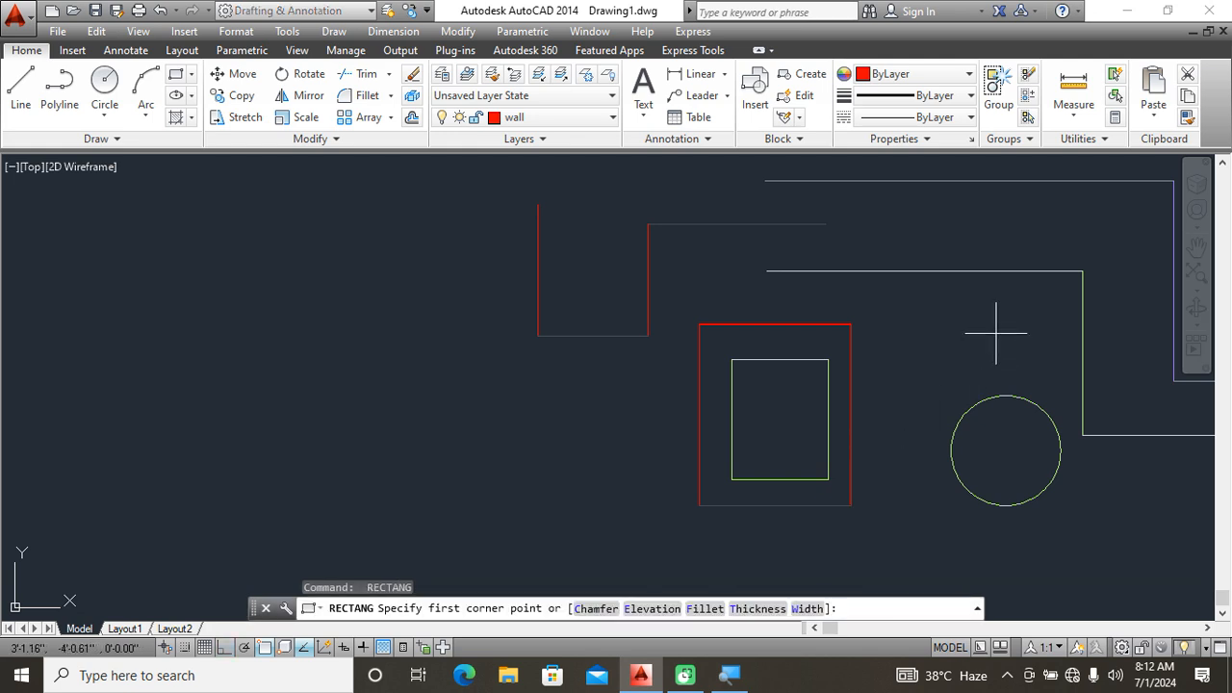
middle_drag(996, 333, 884, 370)
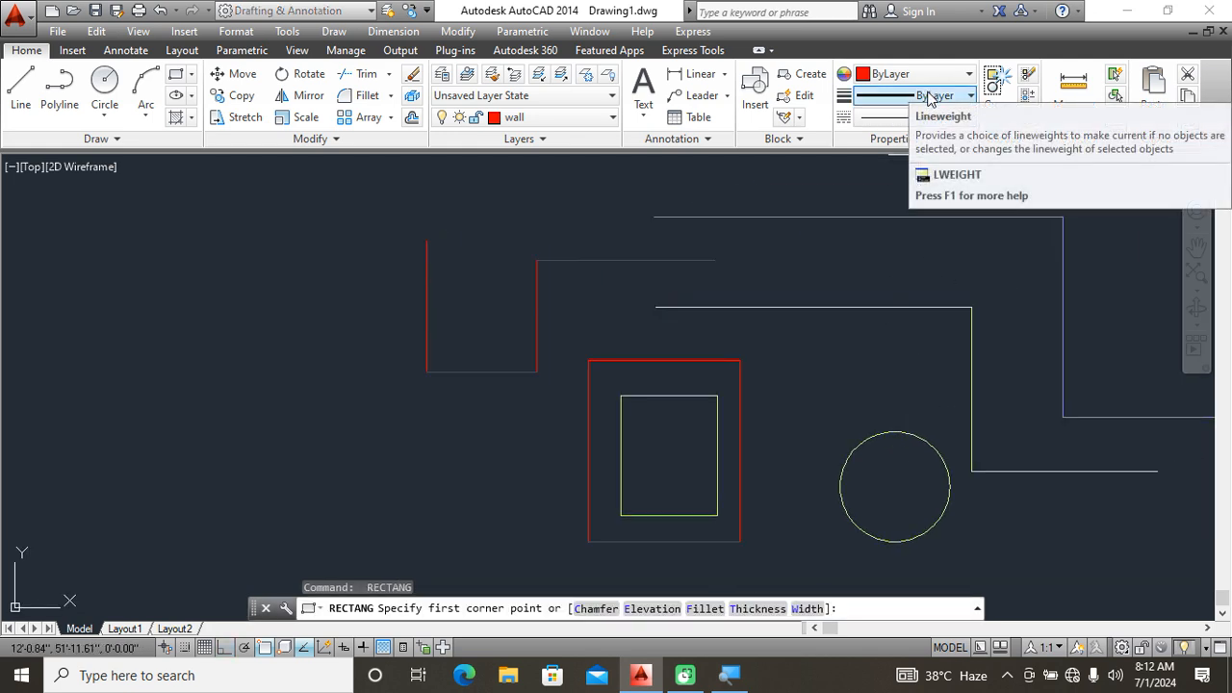
click(966, 74)
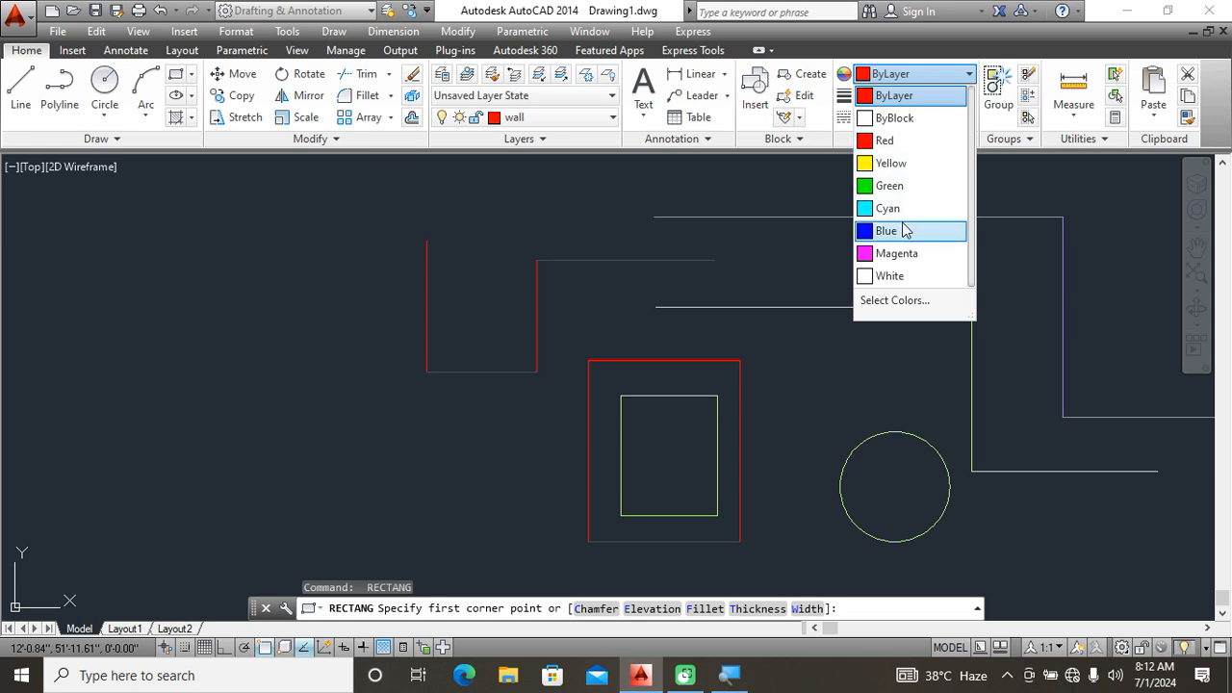
click(907, 253)
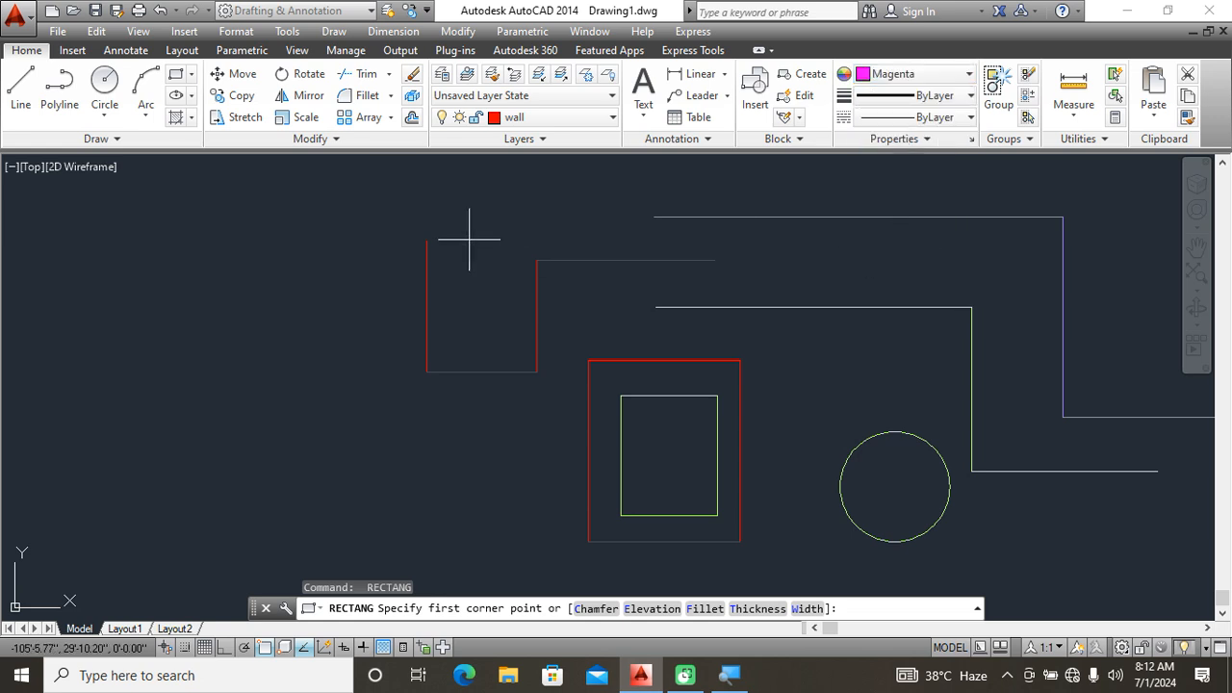
middle_drag(469, 238, 730, 256)
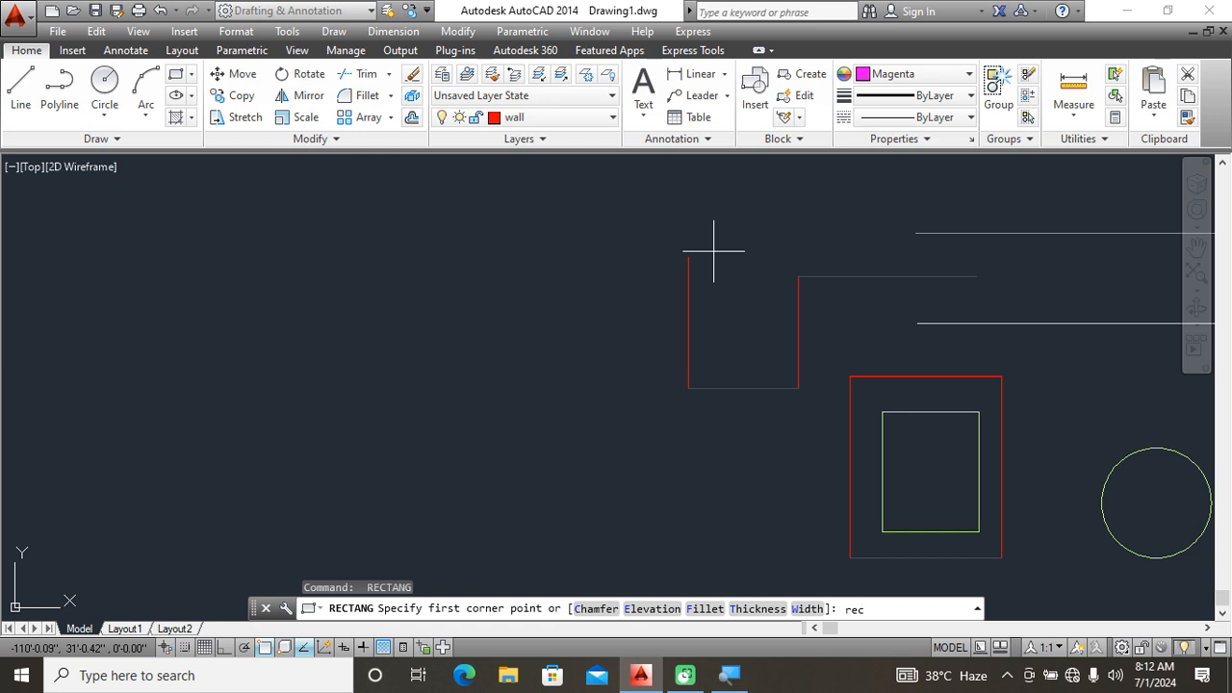
key(Return)
click(471, 262)
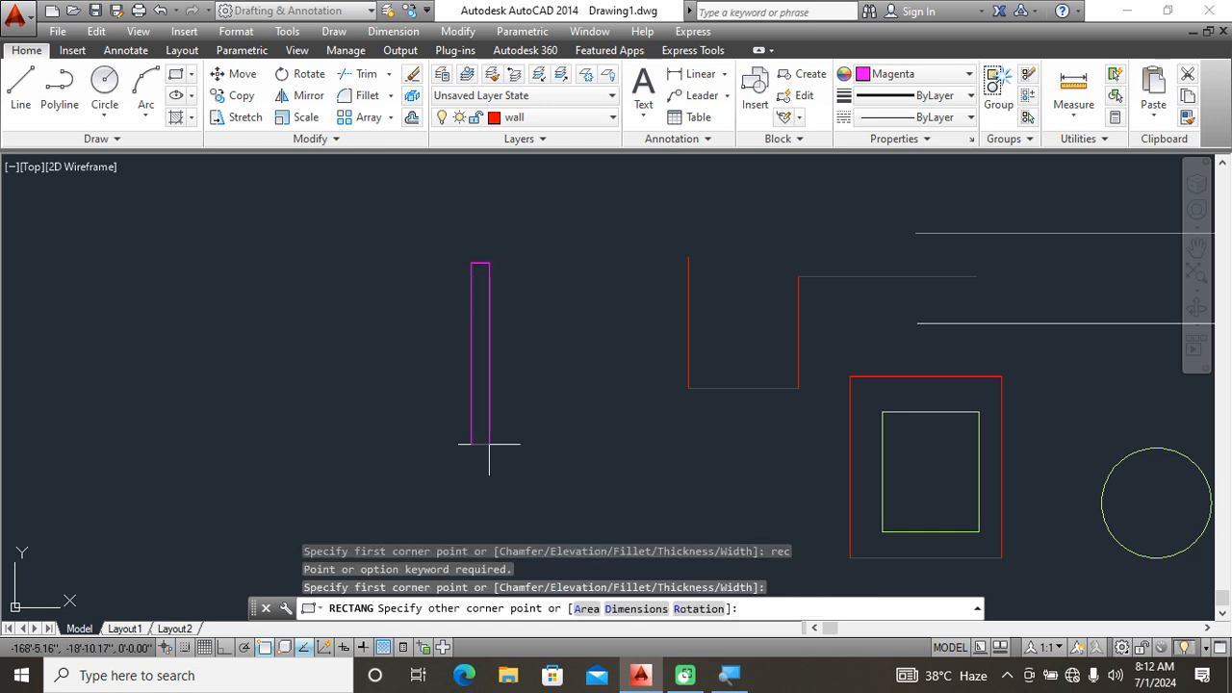
click(486, 448)
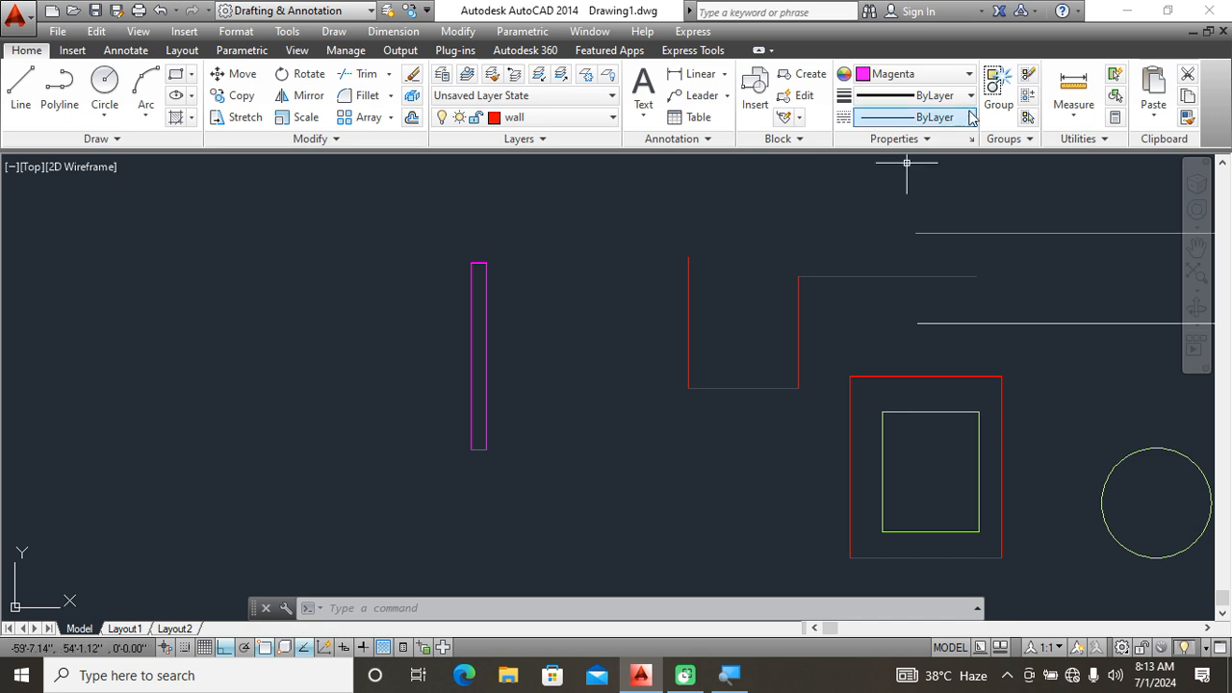
Set the current object color back to ByLayer and draw a wide rectangle between the magenta rectangle and the red wall line.
click(925, 77)
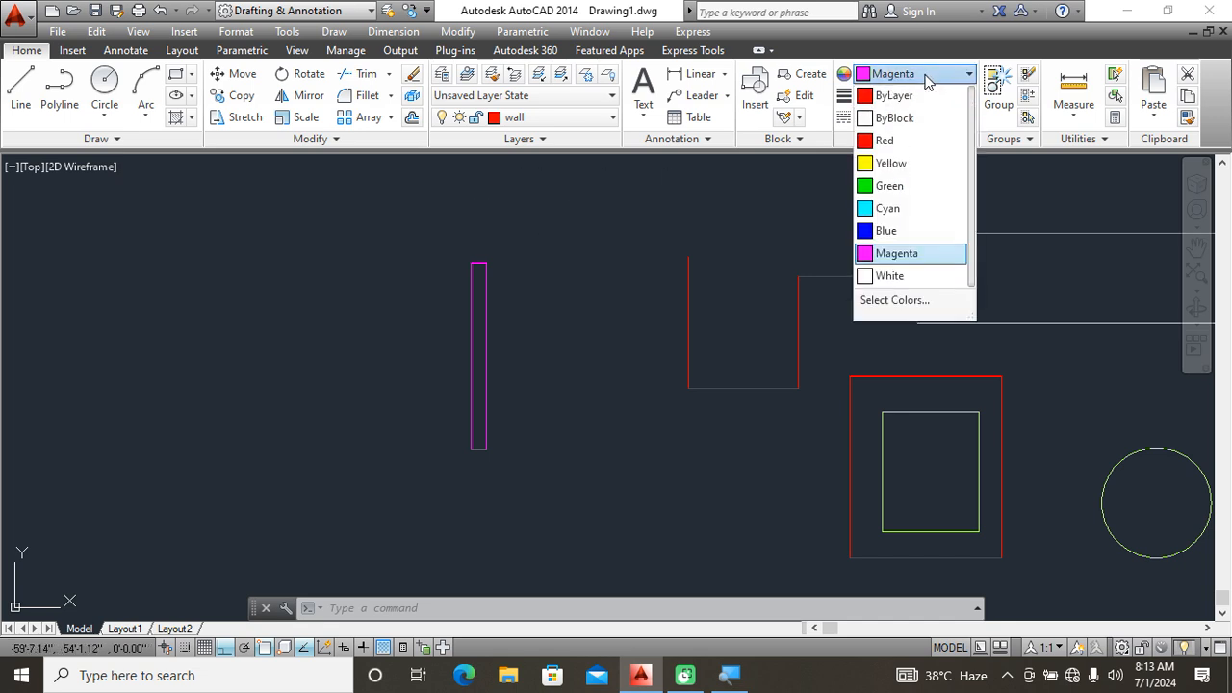
click(924, 95)
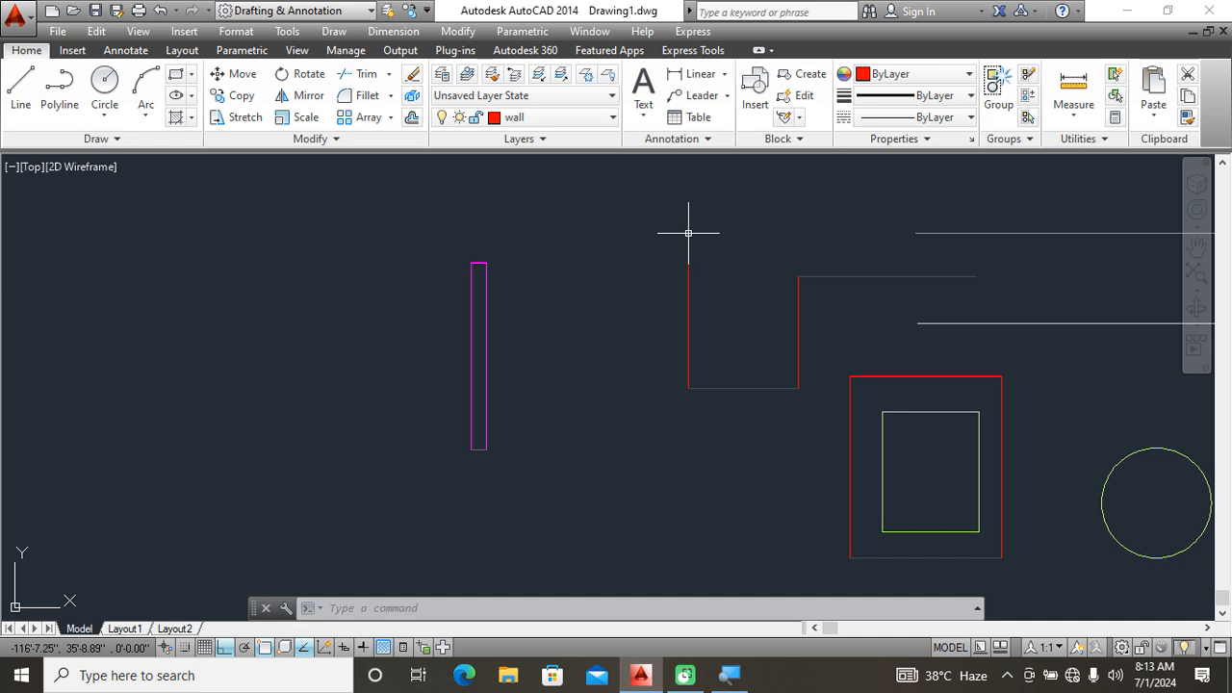
text(rec)
key(Return)
click(495, 248)
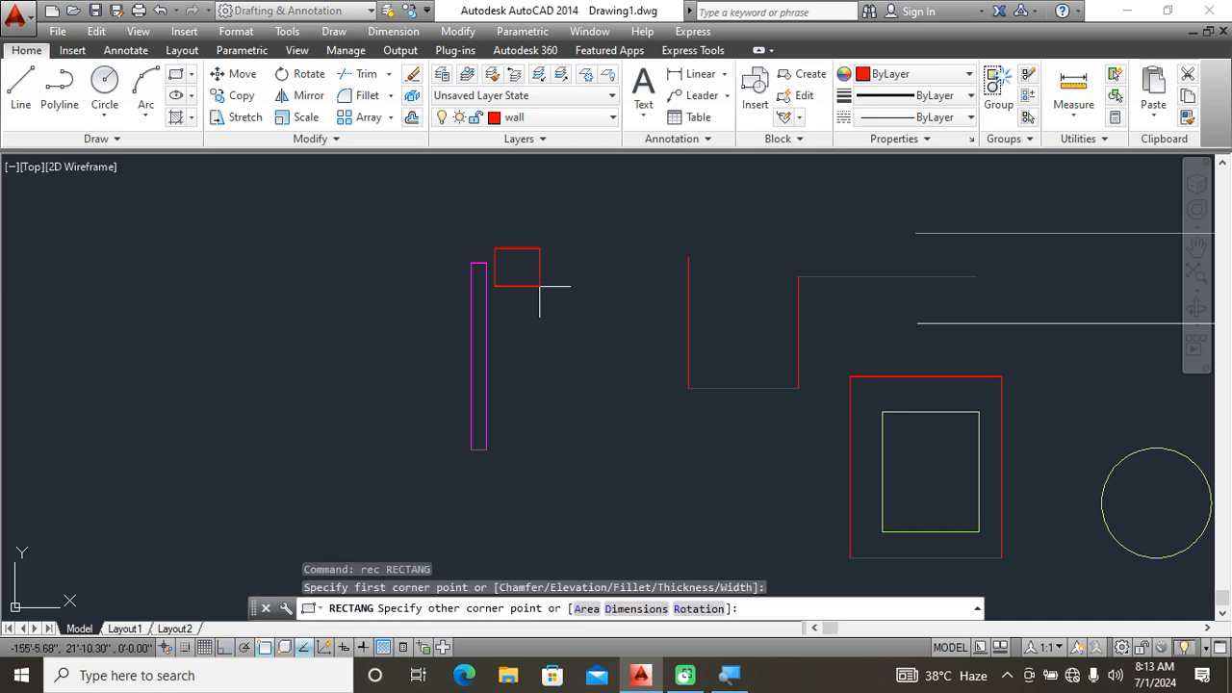
click(631, 345)
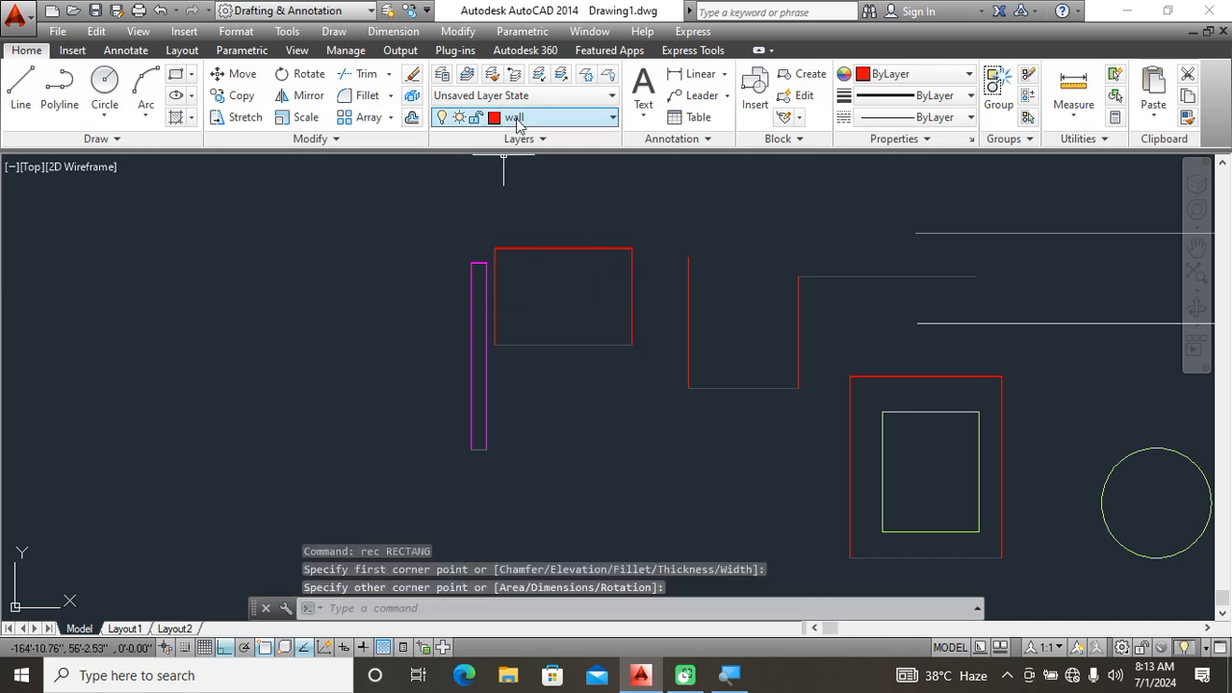
click(537, 450)
click(431, 410)
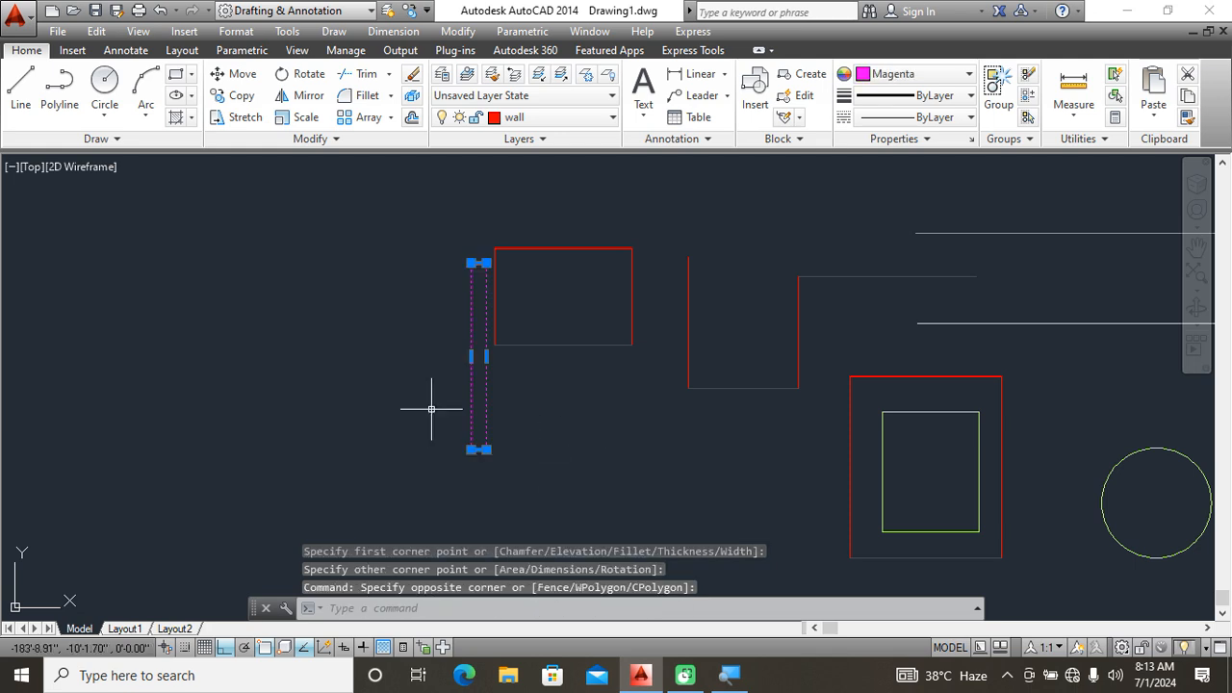
key(Escape)
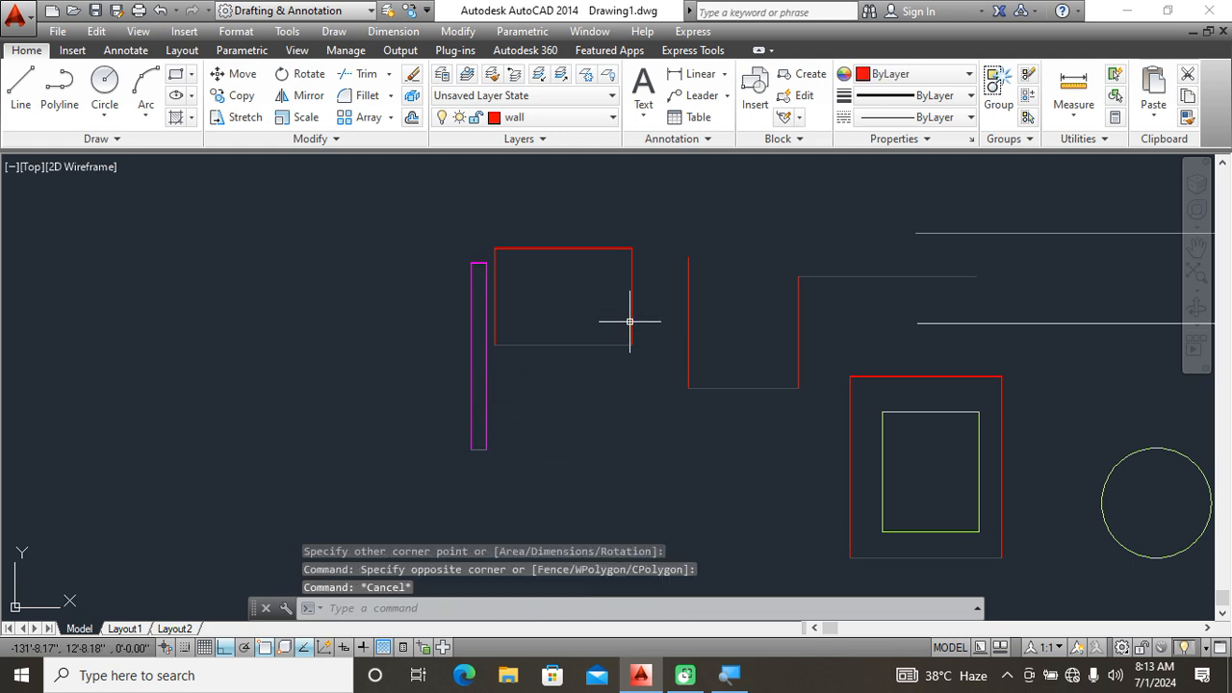
click(506, 382)
click(489, 402)
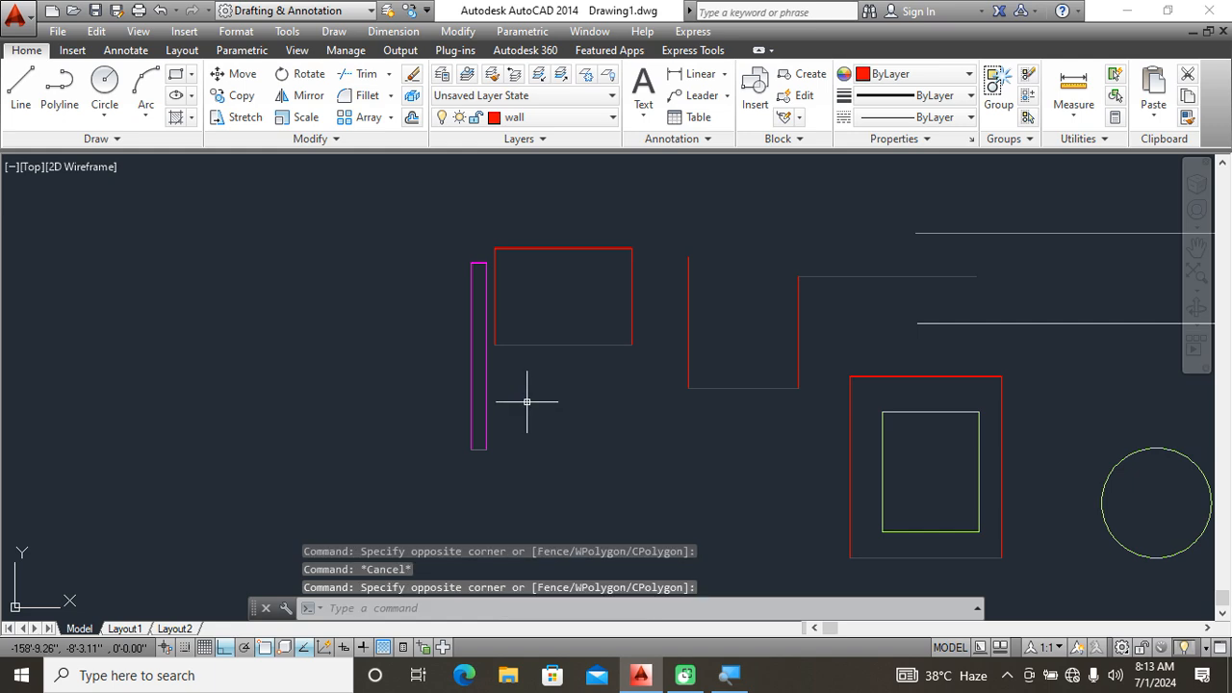
Match the properties of the wide red rectangle onto the narrow magenta rectangle.
click(450, 32)
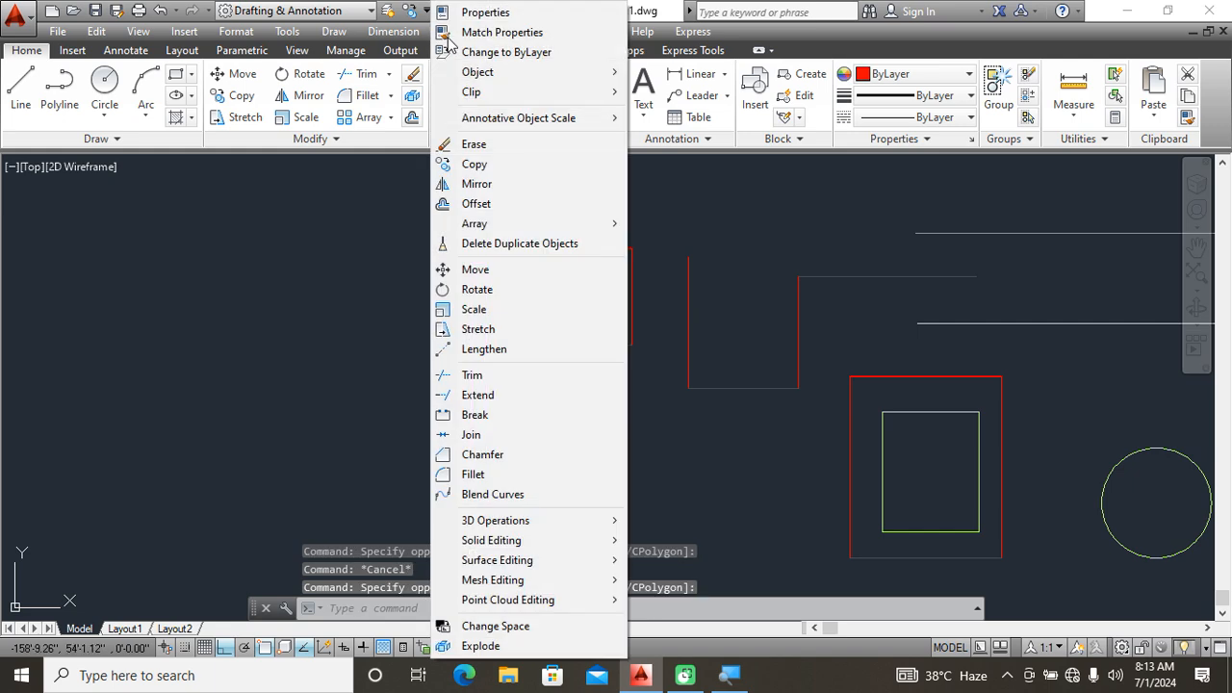
click(506, 38)
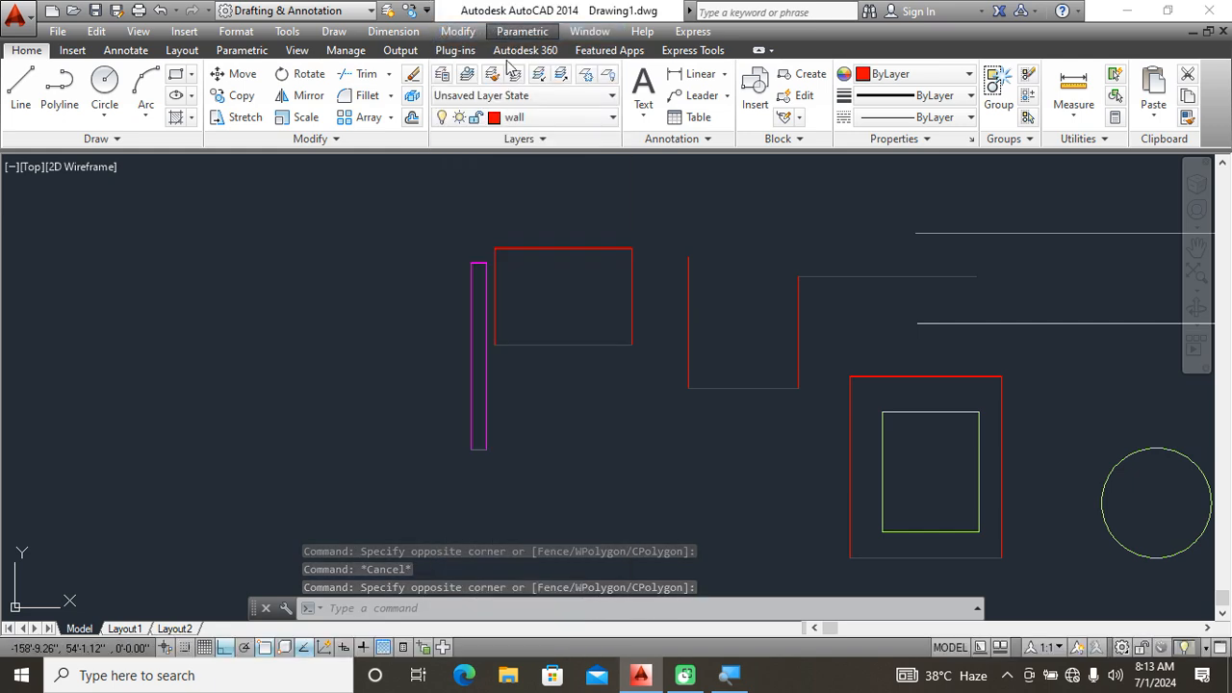
scroll(509, 345, up, 2)
click(526, 345)
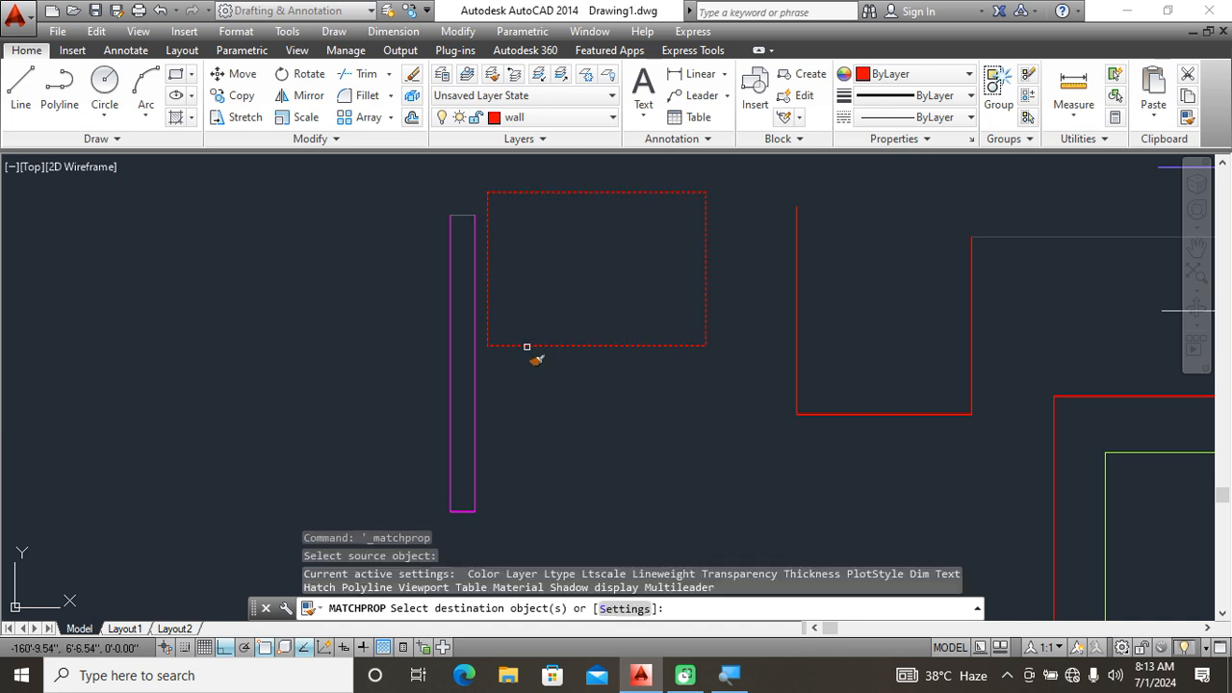
click(475, 407)
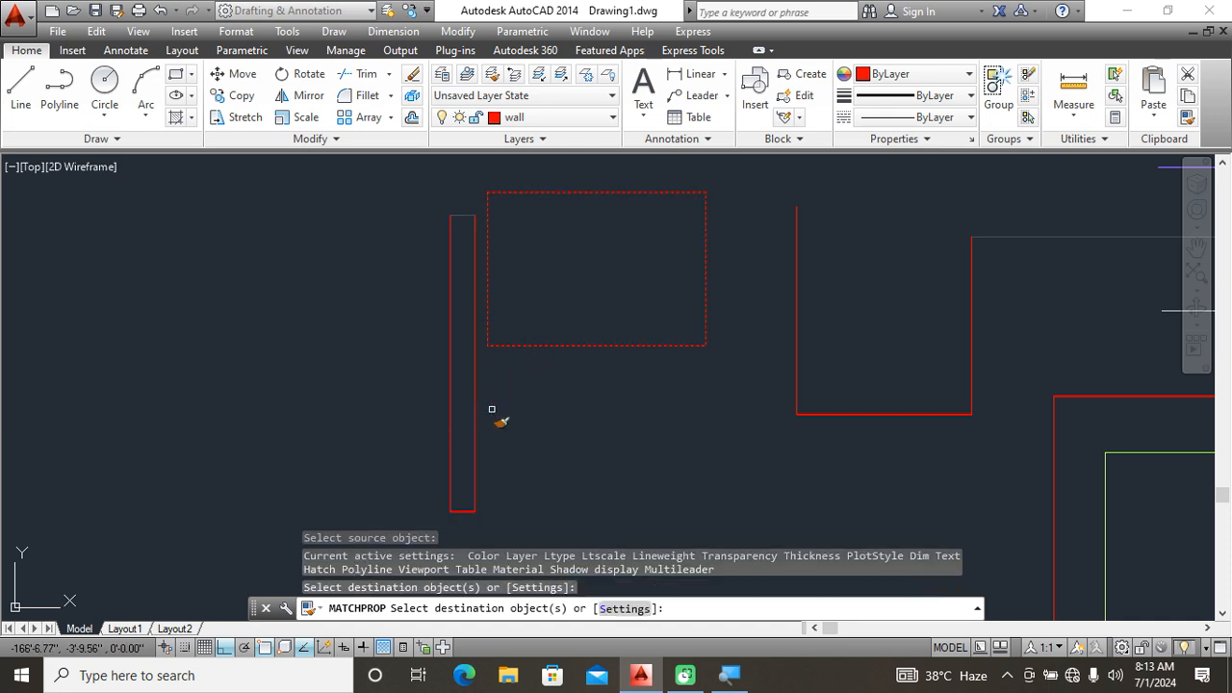
key(Escape)
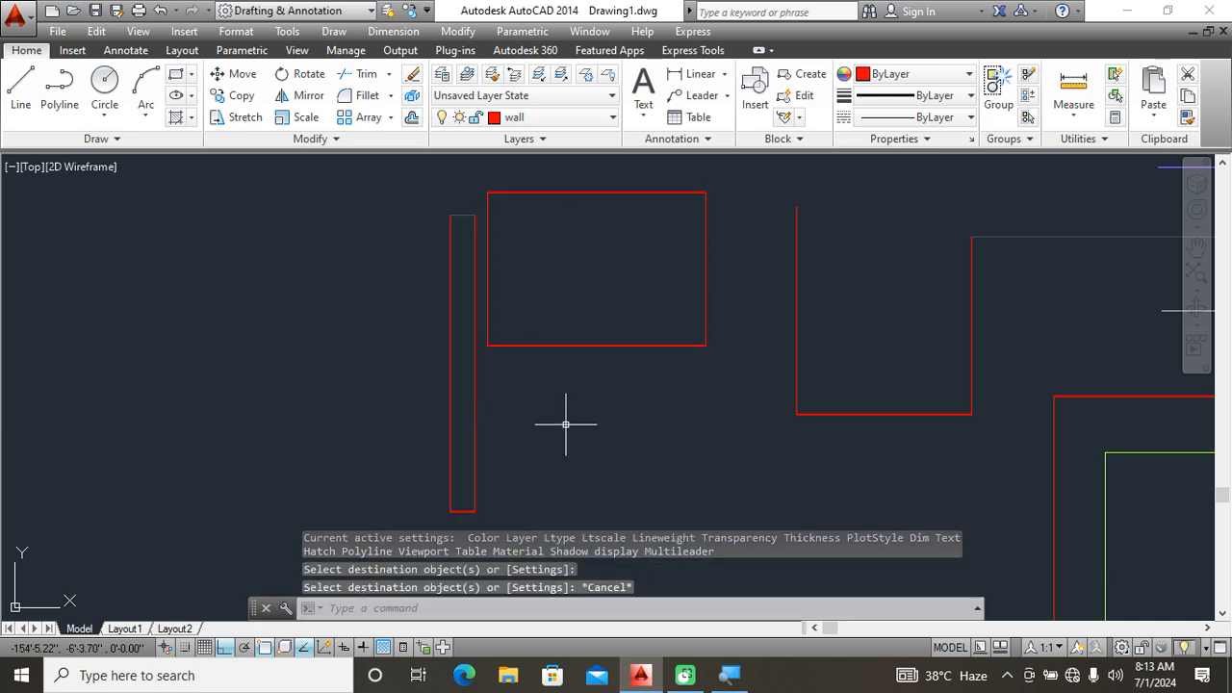
Move the wide red rectangle beside the tall narrow one onto the hidden line layer.
click(612, 285)
click(576, 383)
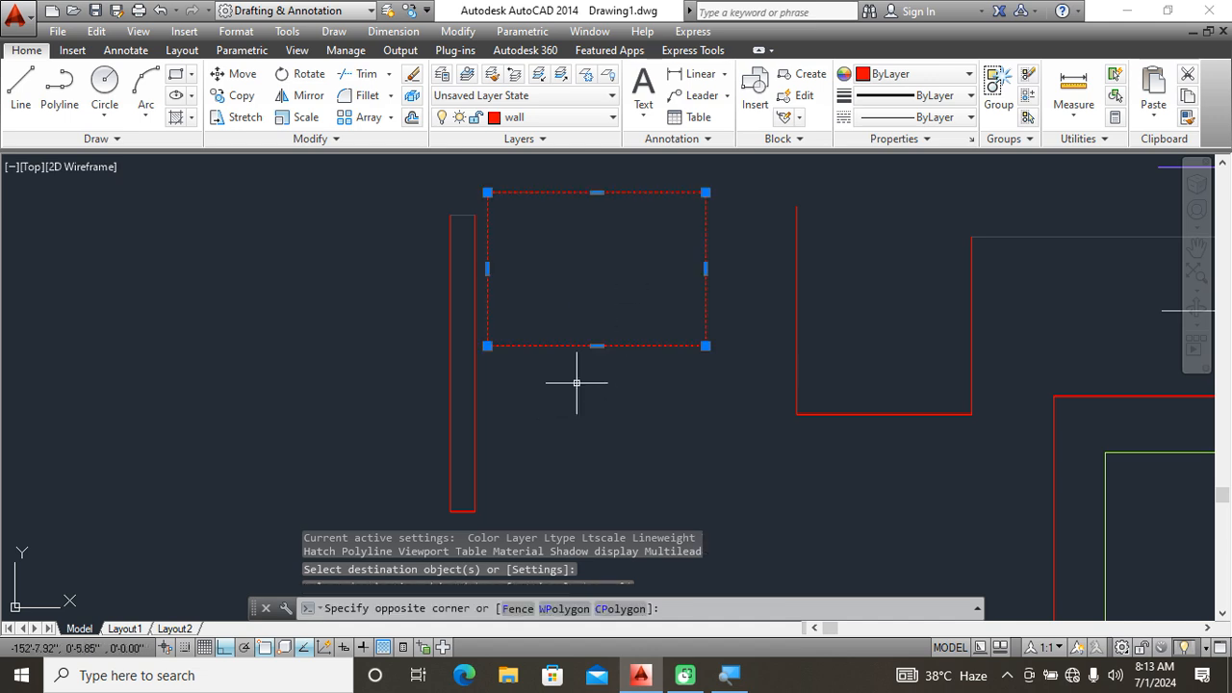
click(583, 118)
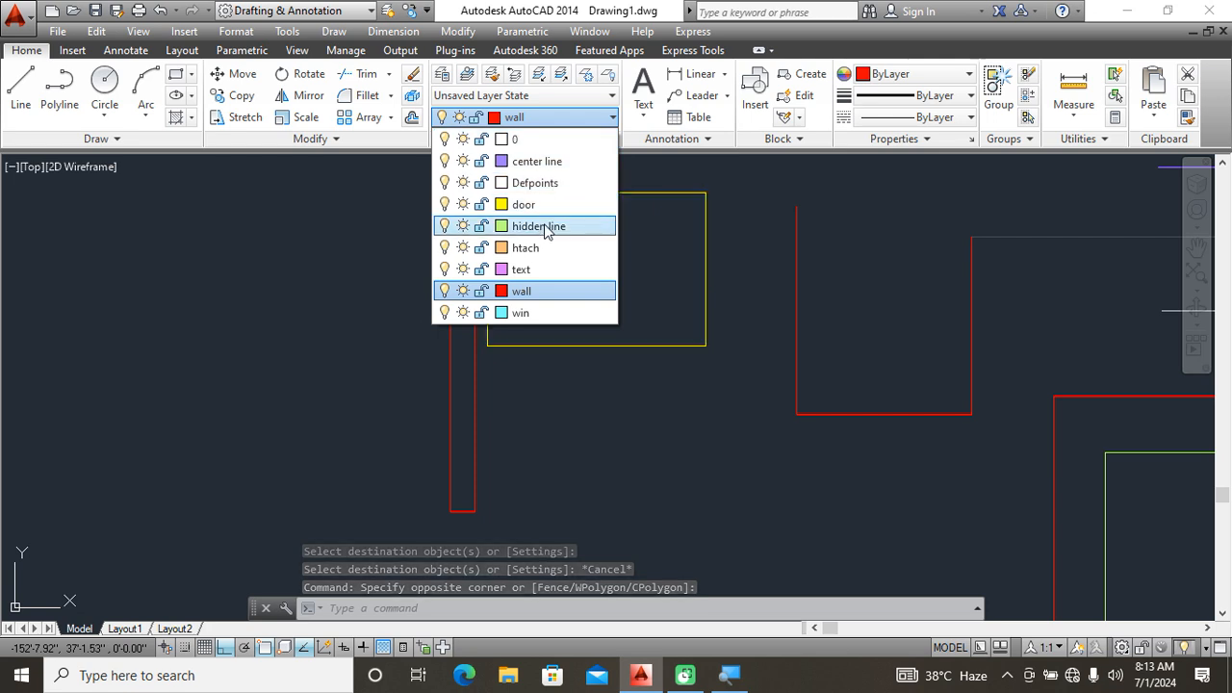
click(541, 227)
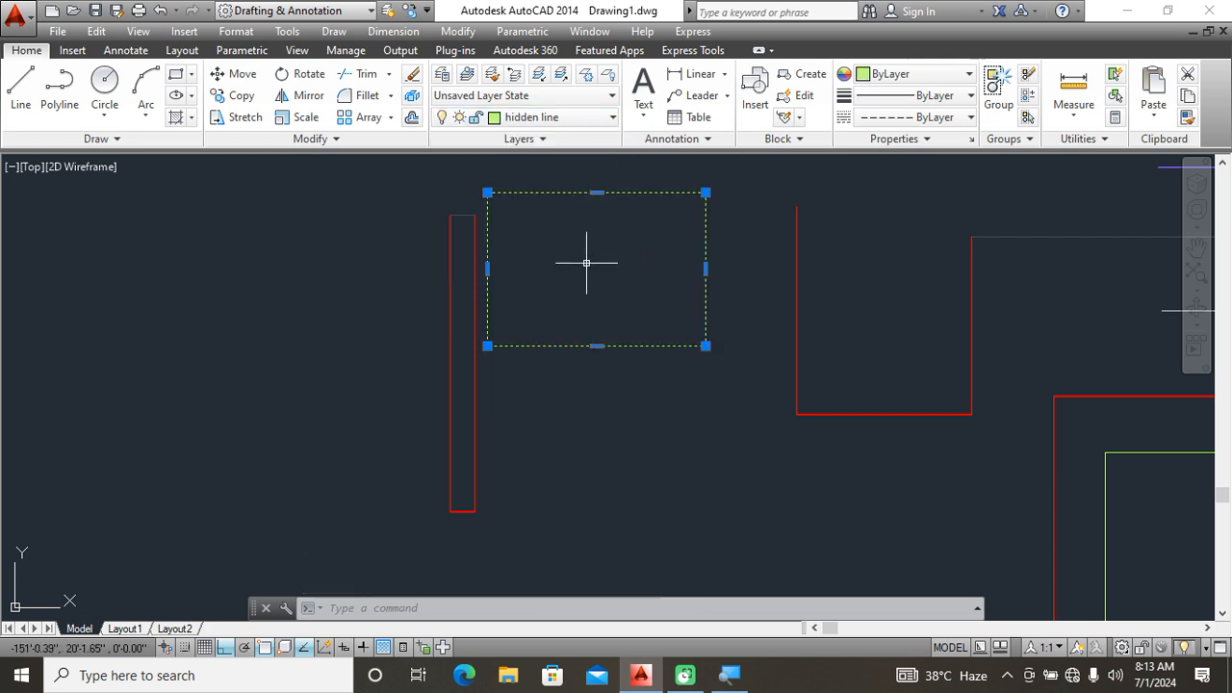
key(Escape)
Move the tall, narrow red rectangle onto the center line layer.
click(544, 406)
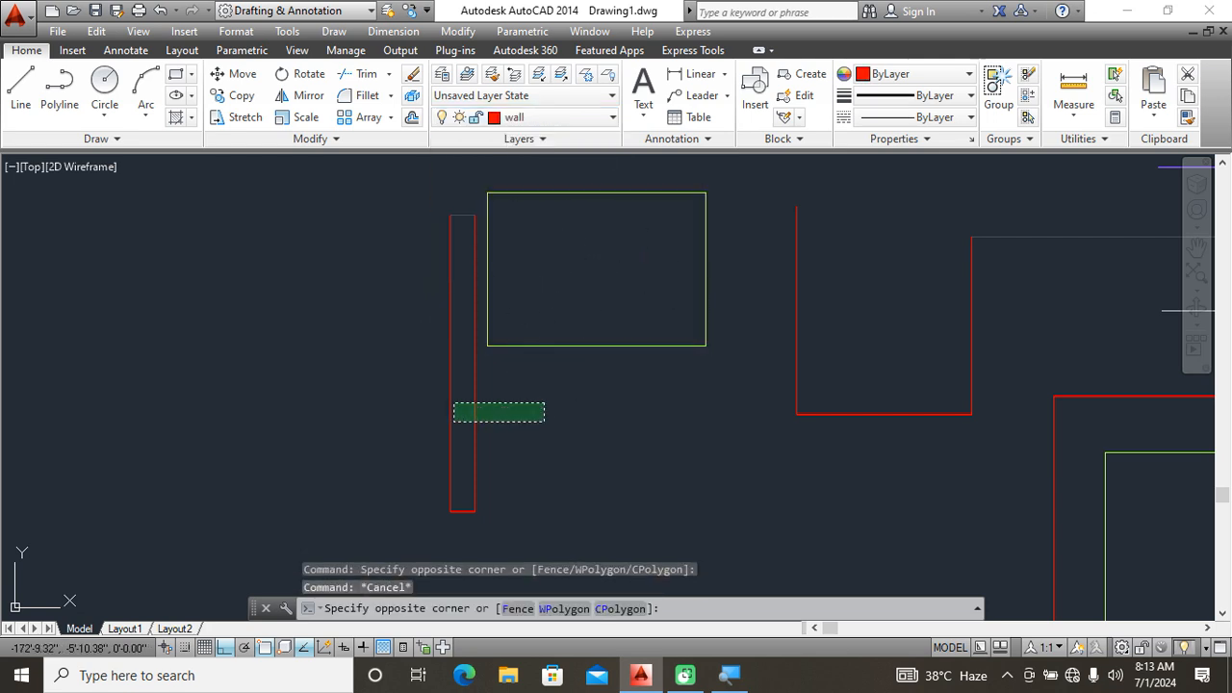
click(453, 421)
click(568, 117)
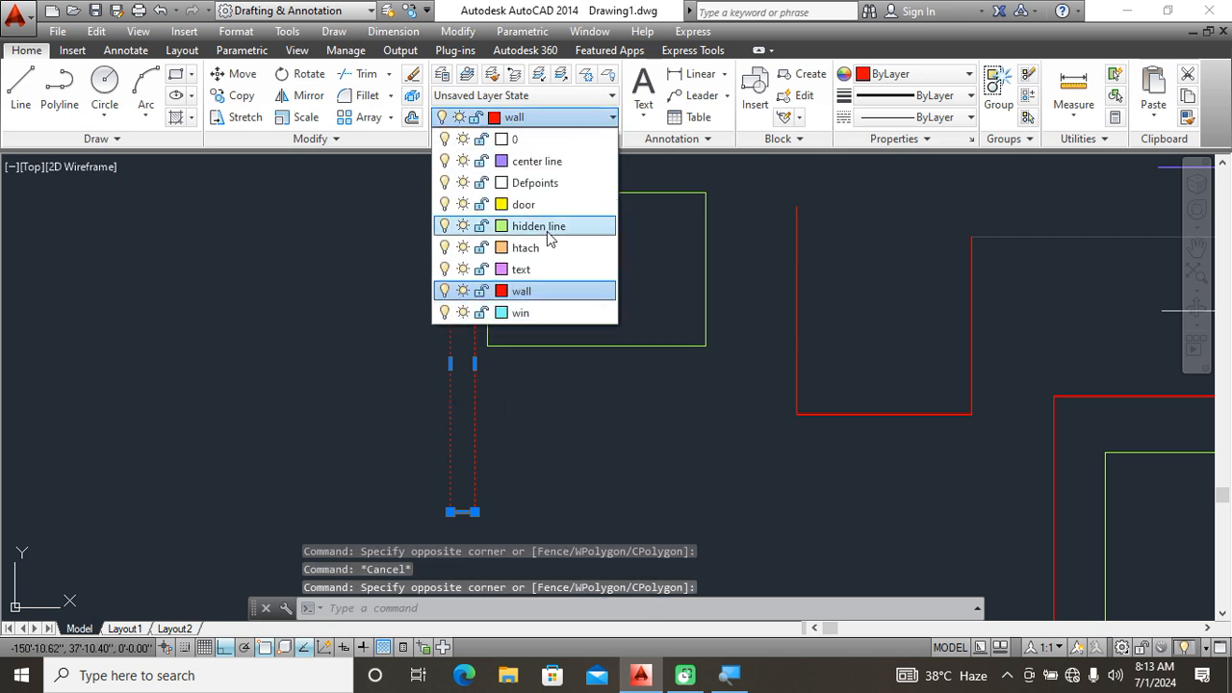
click(560, 174)
key(Escape)
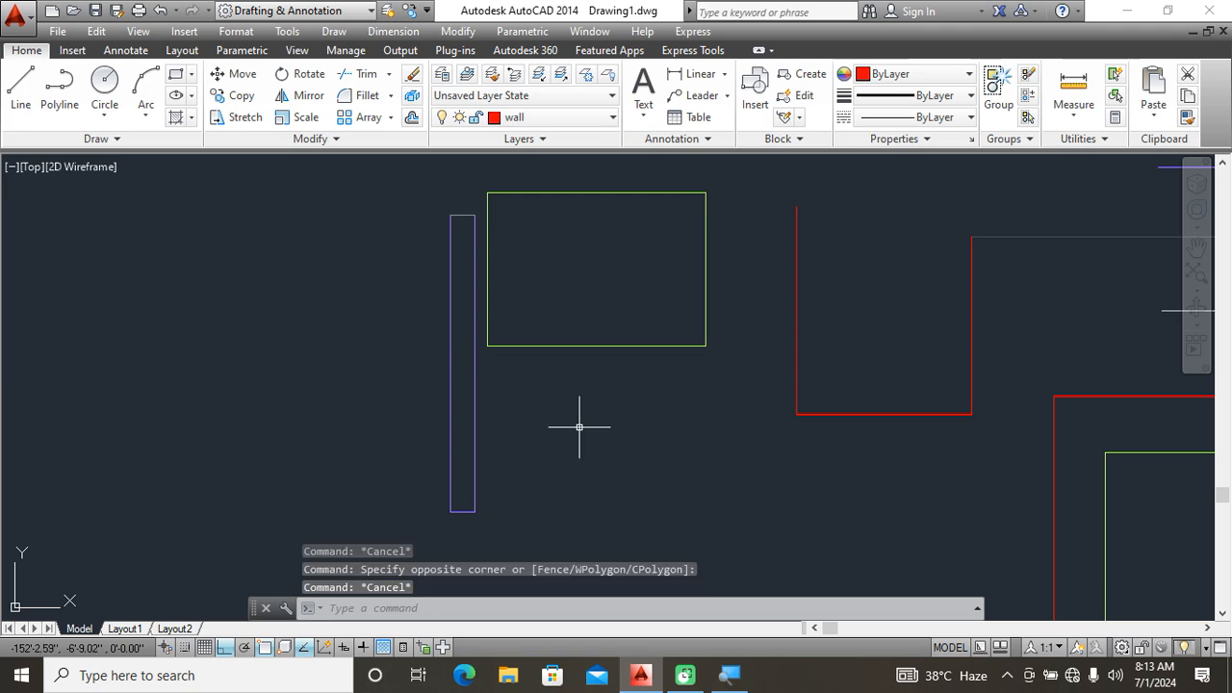
scroll(602, 403, down, 2)
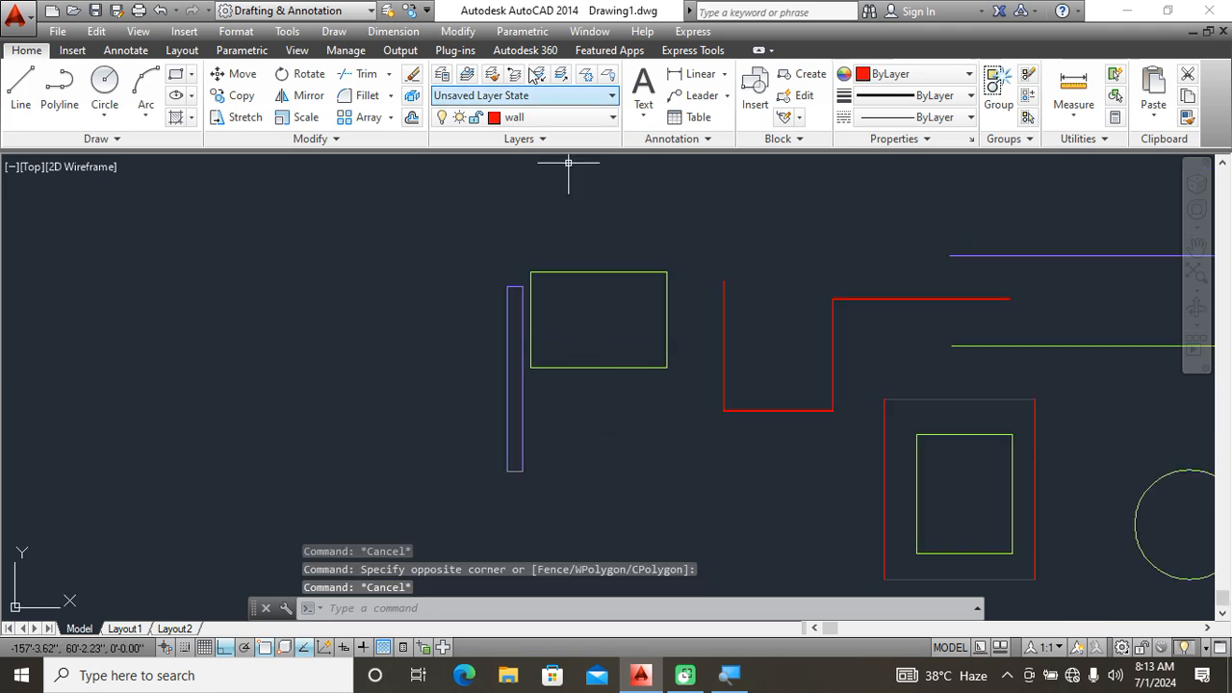
click(461, 31)
click(487, 33)
click(462, 32)
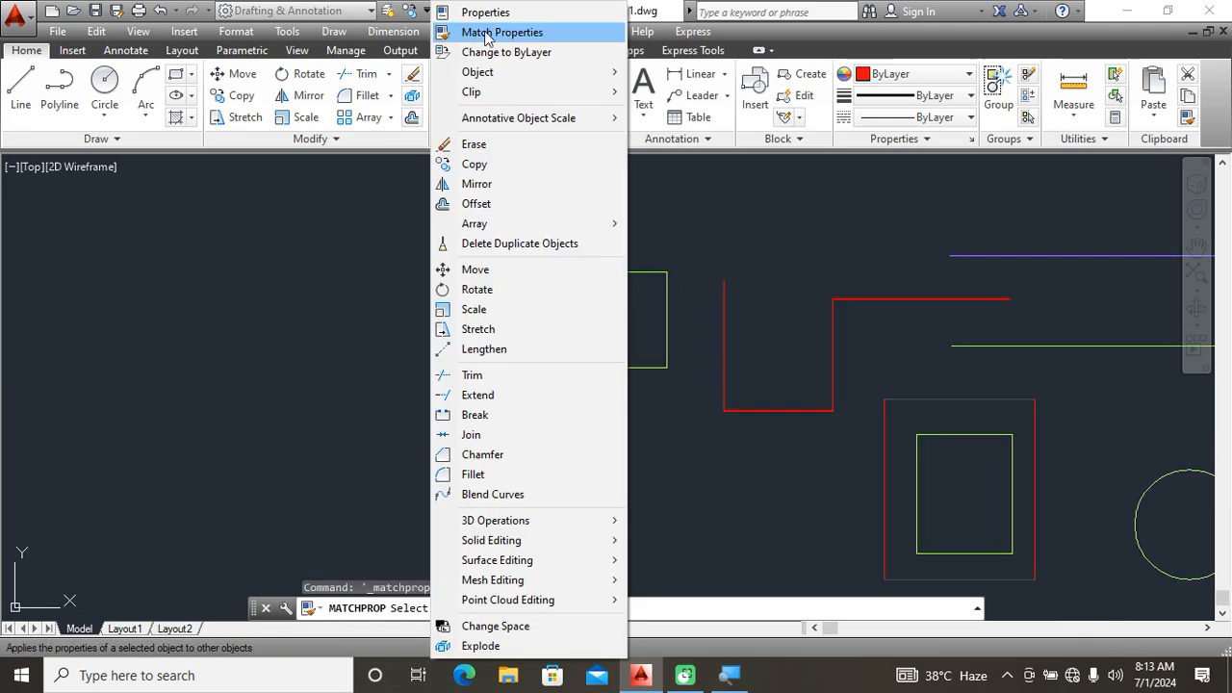
click(722, 226)
scroll(722, 231, down, 2)
middle_drag(724, 238, 676, 251)
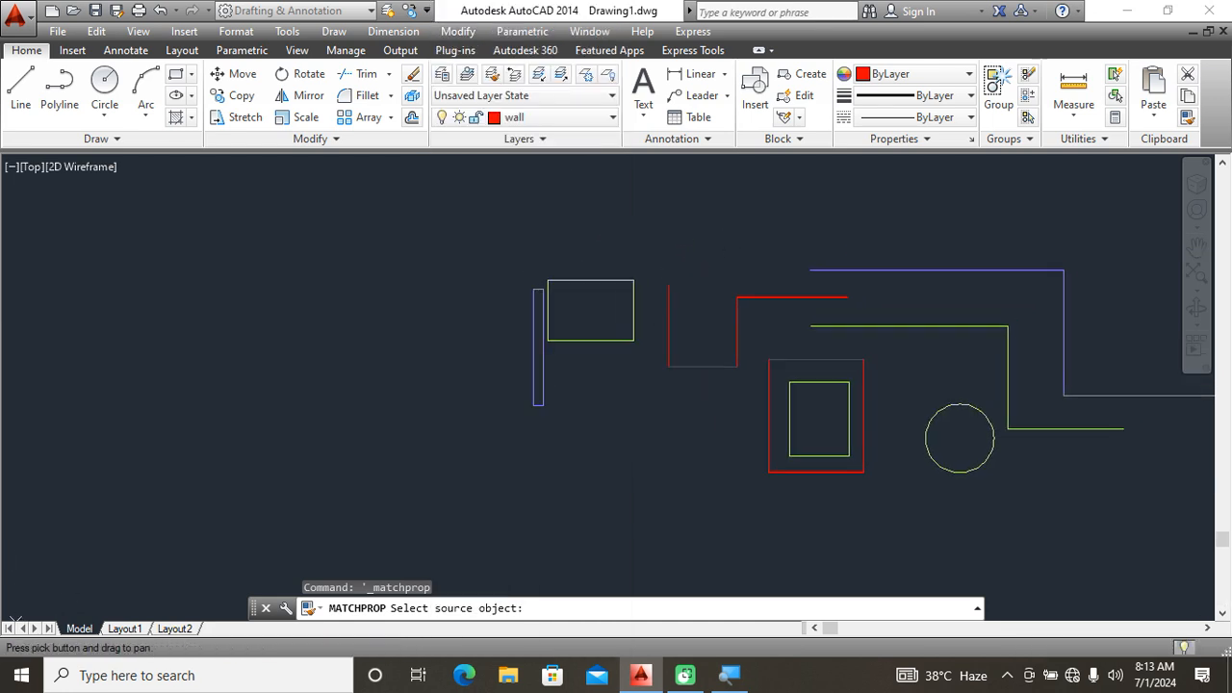
key(Escape)
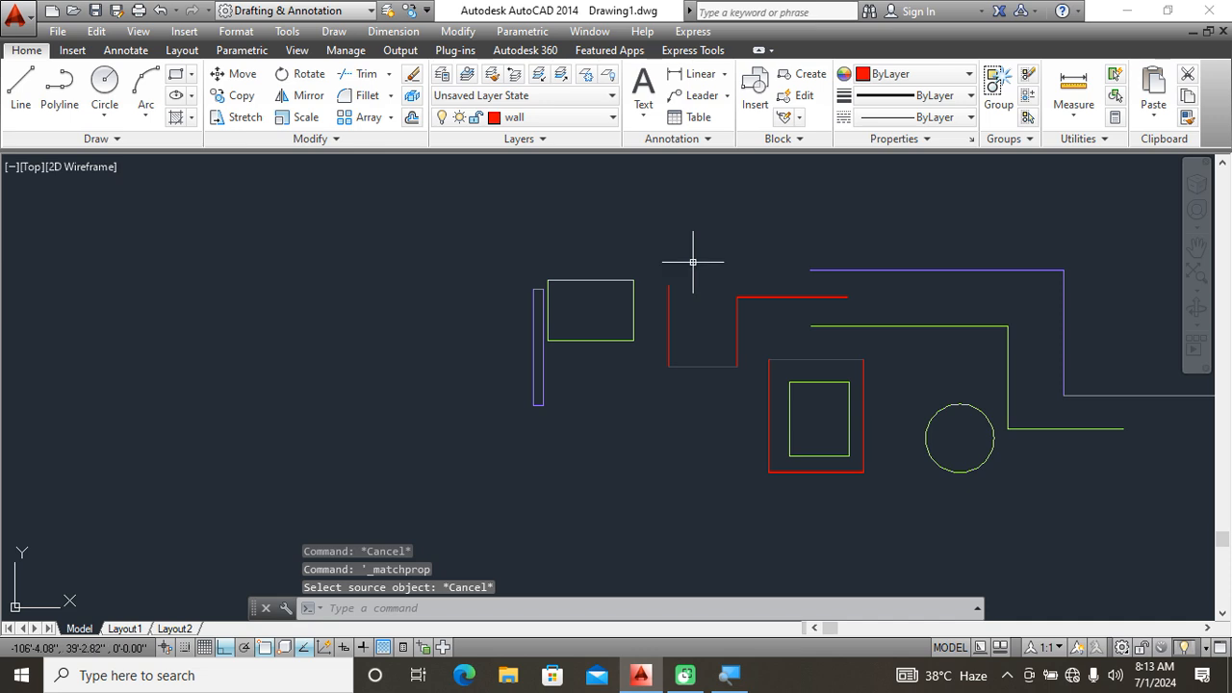
Try global linetype scale factors of 10 and 50 with LTSCALE, and settle on 100.
text(LTs)
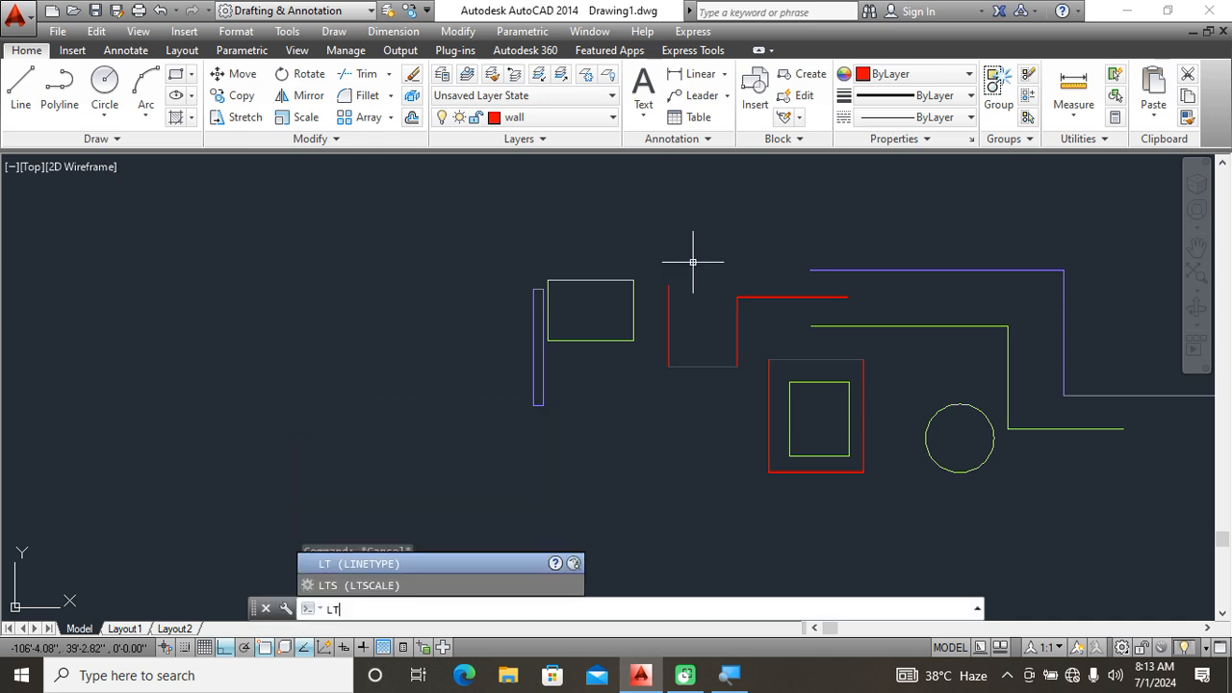
key(Return)
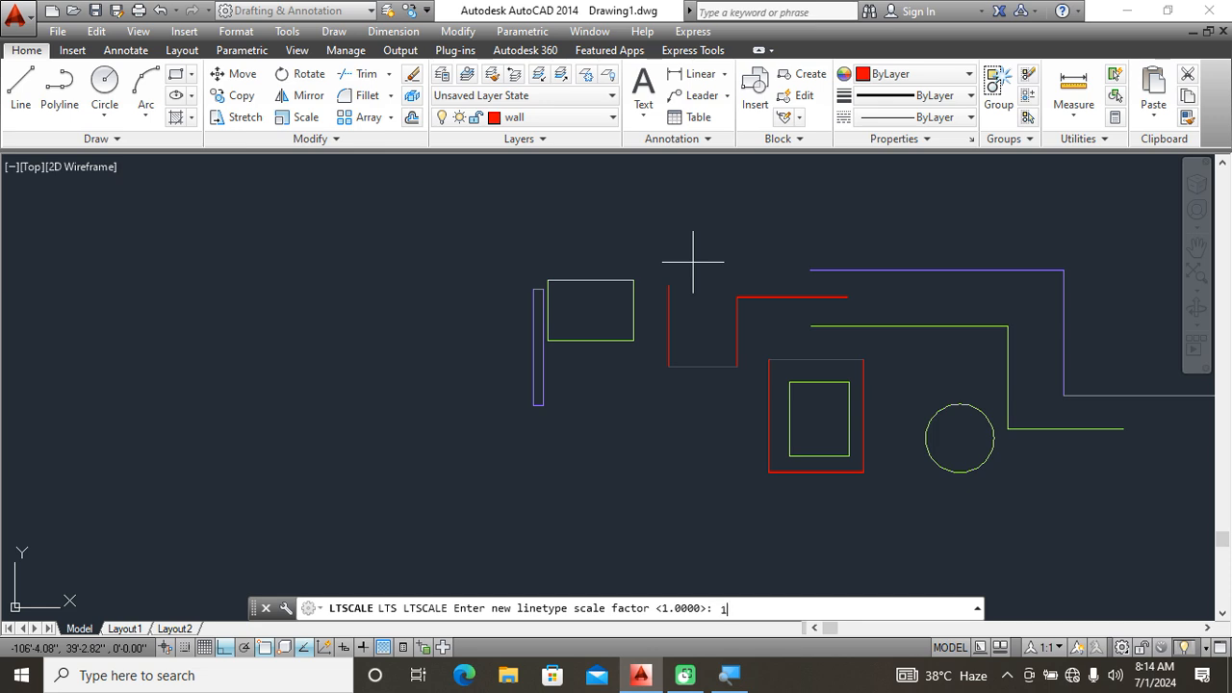
key(Return)
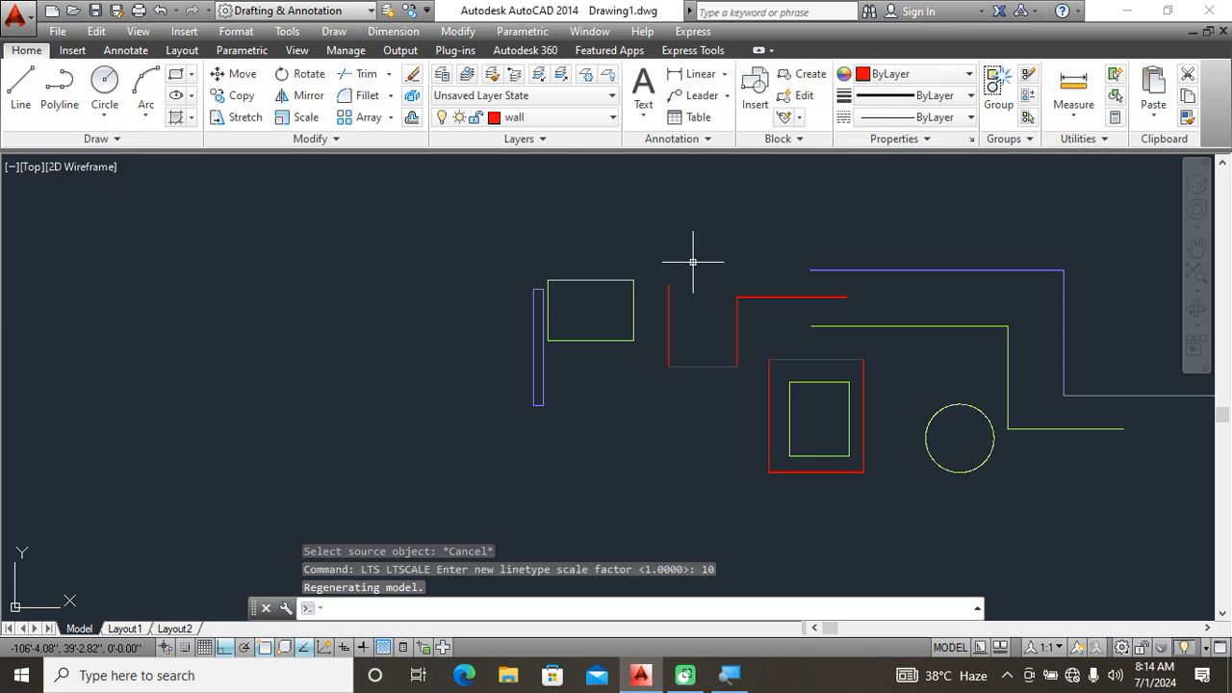
key(Return)
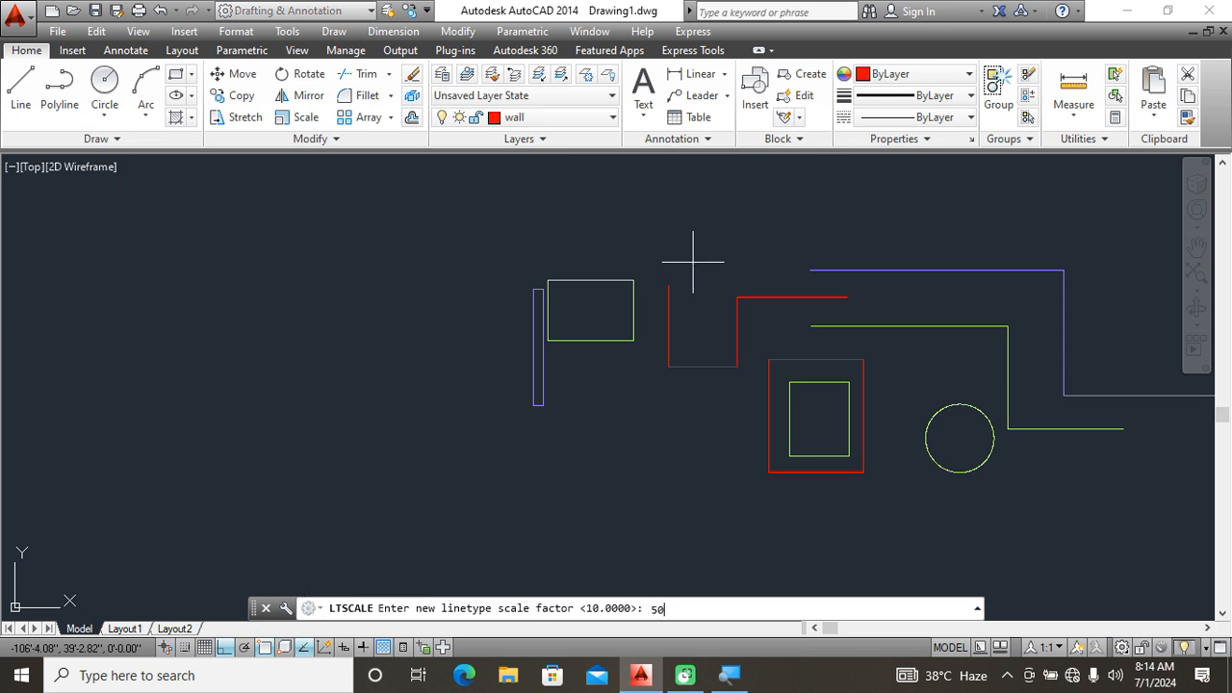
key(Return)
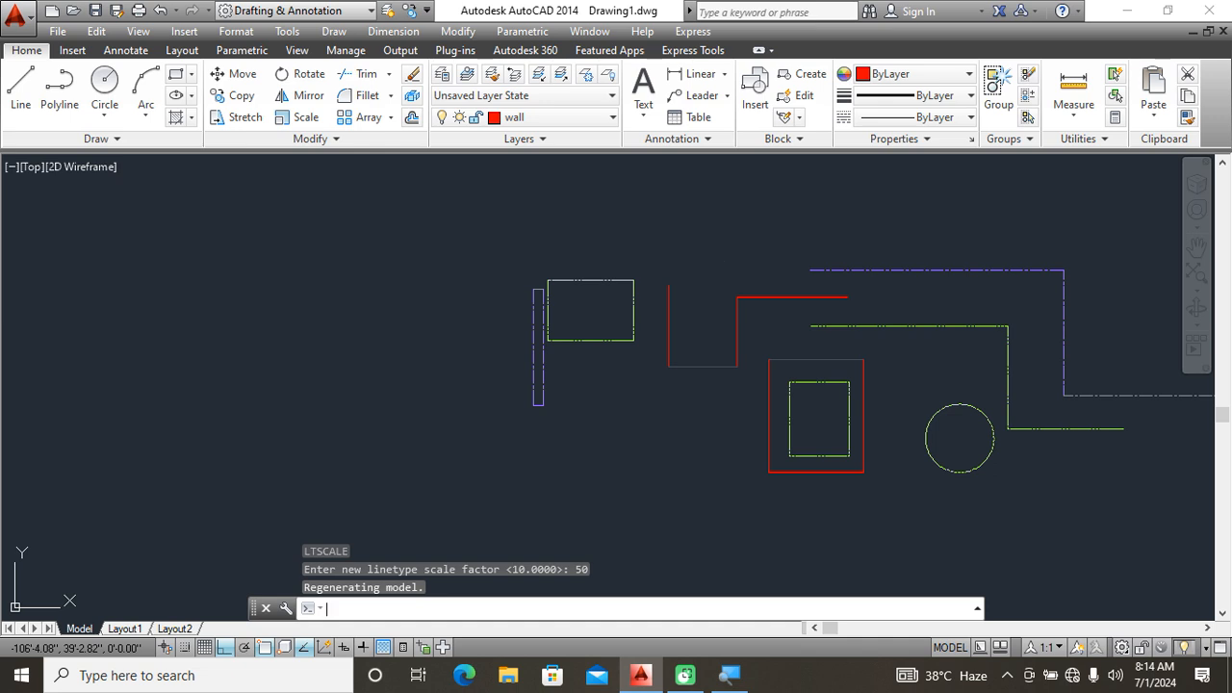
key(Return)
key(Return)
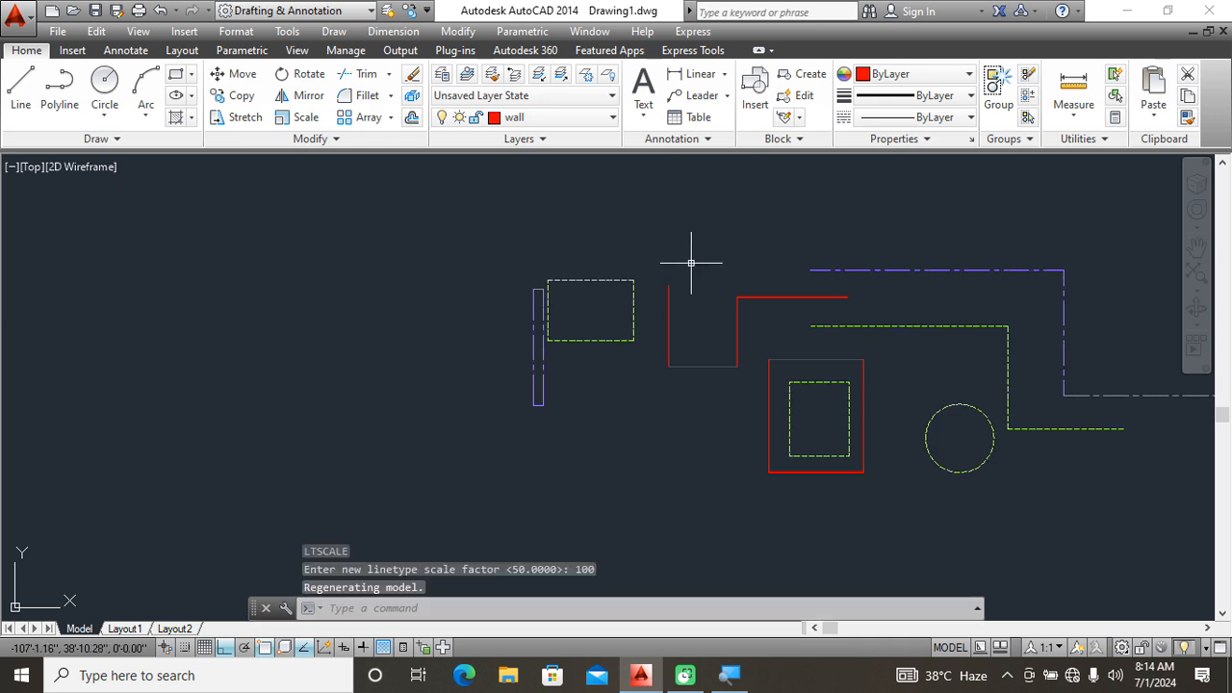
scroll(869, 394, up, 2)
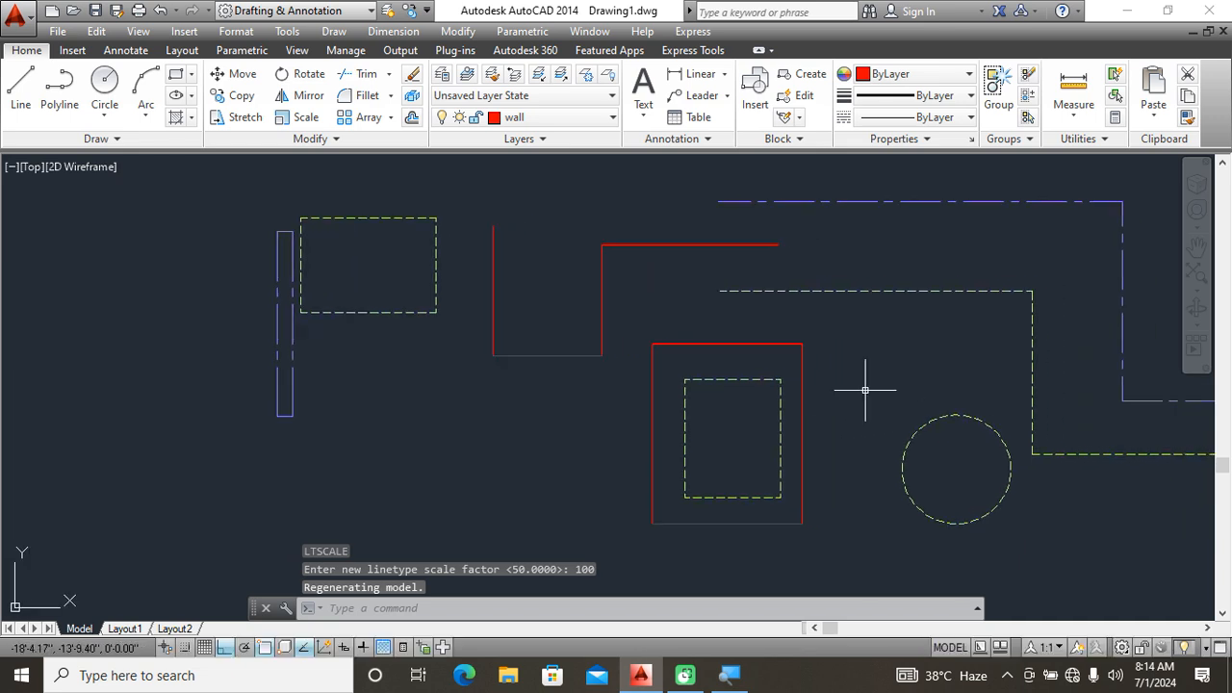
middle_drag(867, 394, 801, 385)
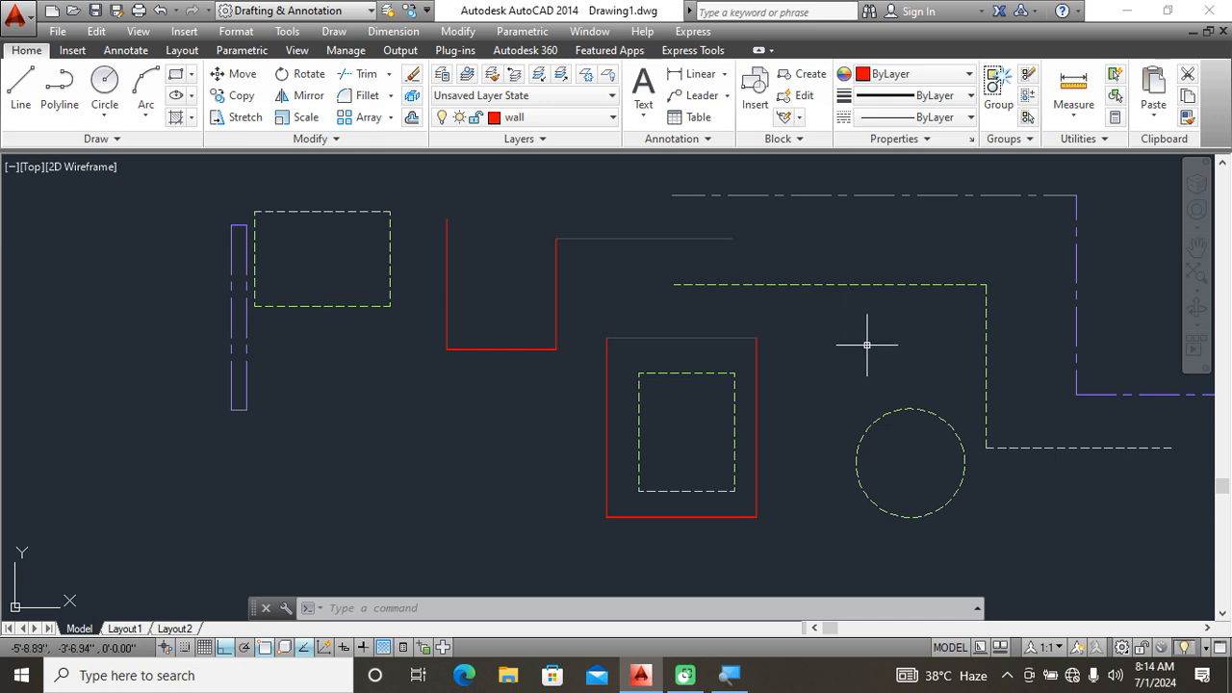
middle_drag(799, 413, 855, 412)
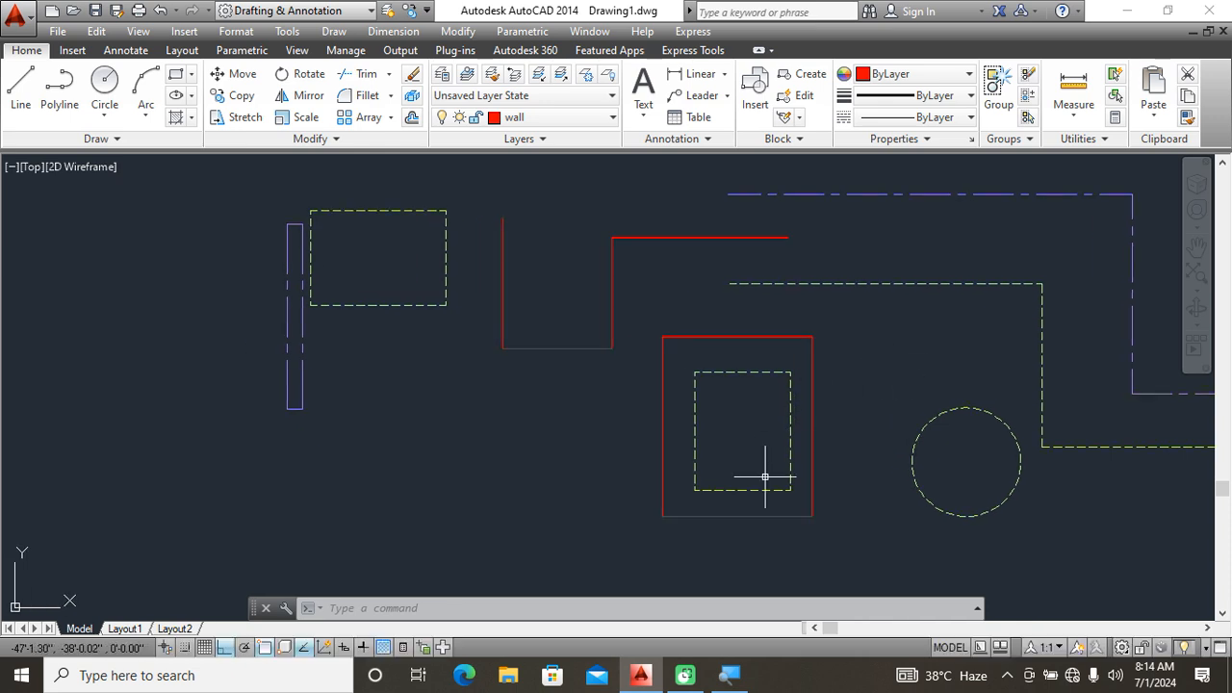
scroll(759, 495, up, 2)
scroll(759, 494, down, 2)
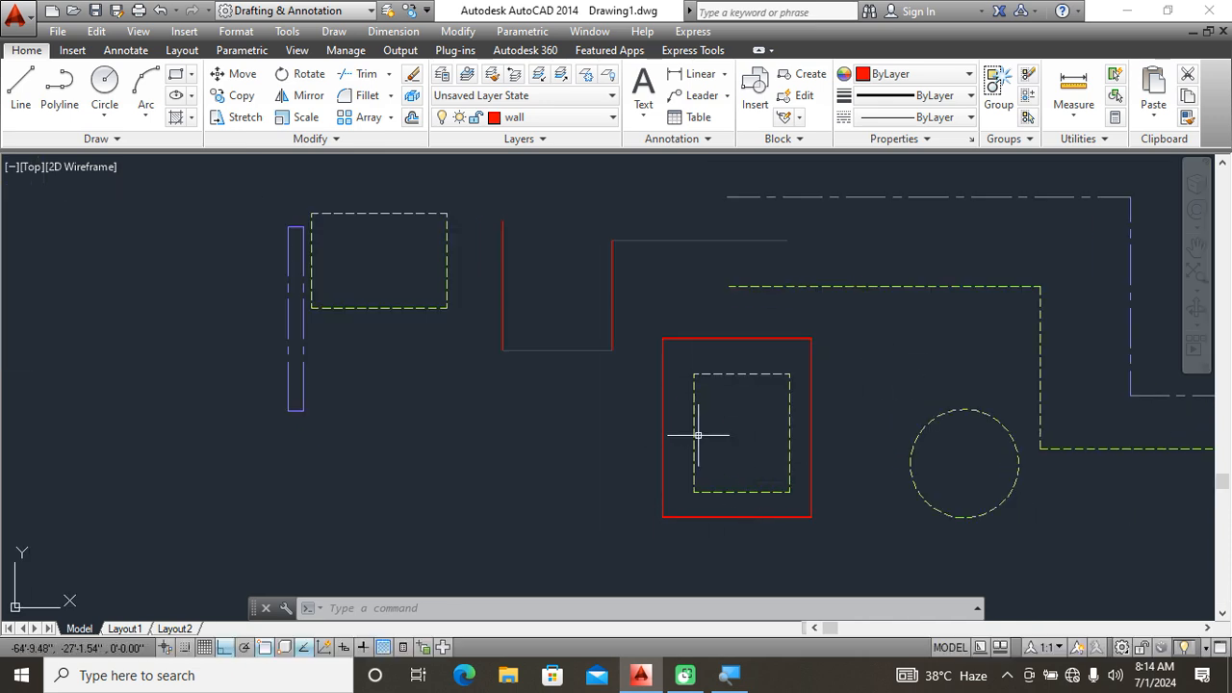
click(458, 32)
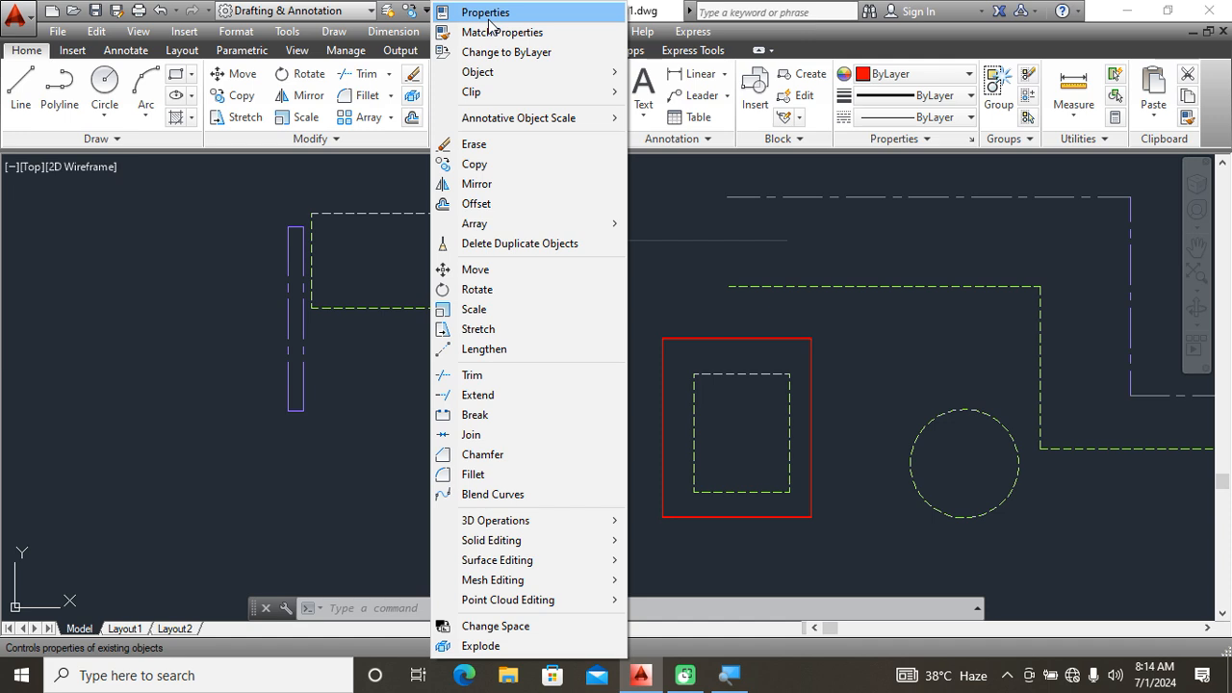
key(Escape)
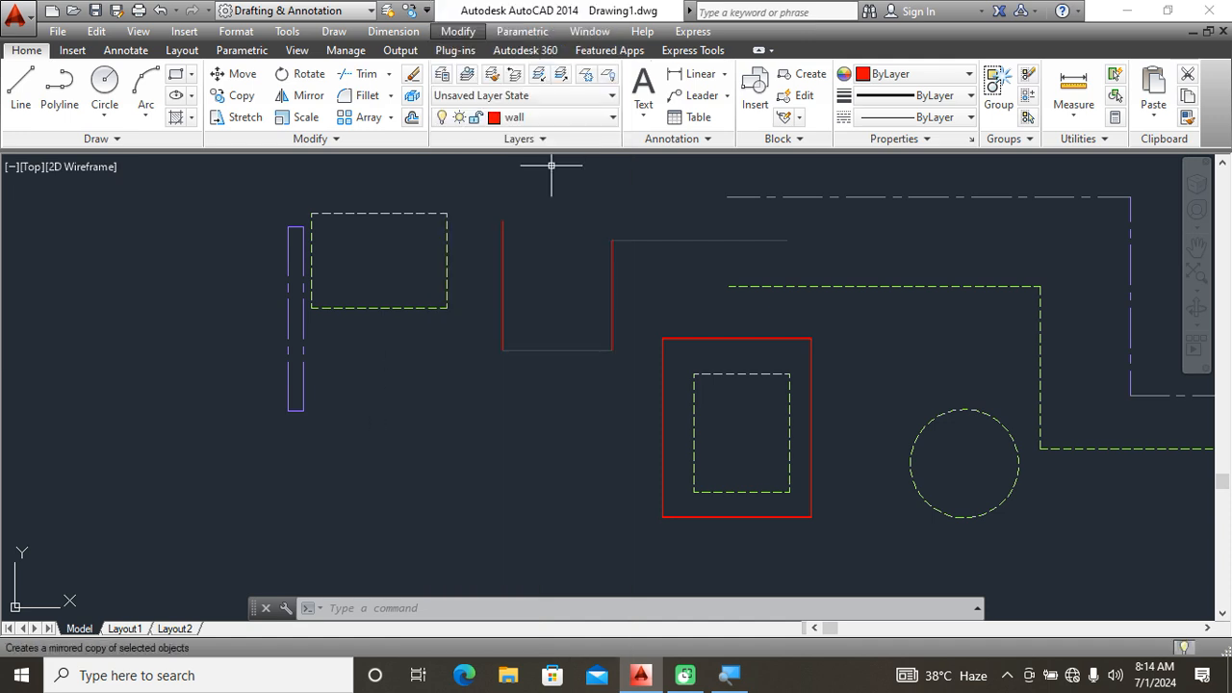
Open the Properties palette and dock it beside the drawing area.
click(393, 467)
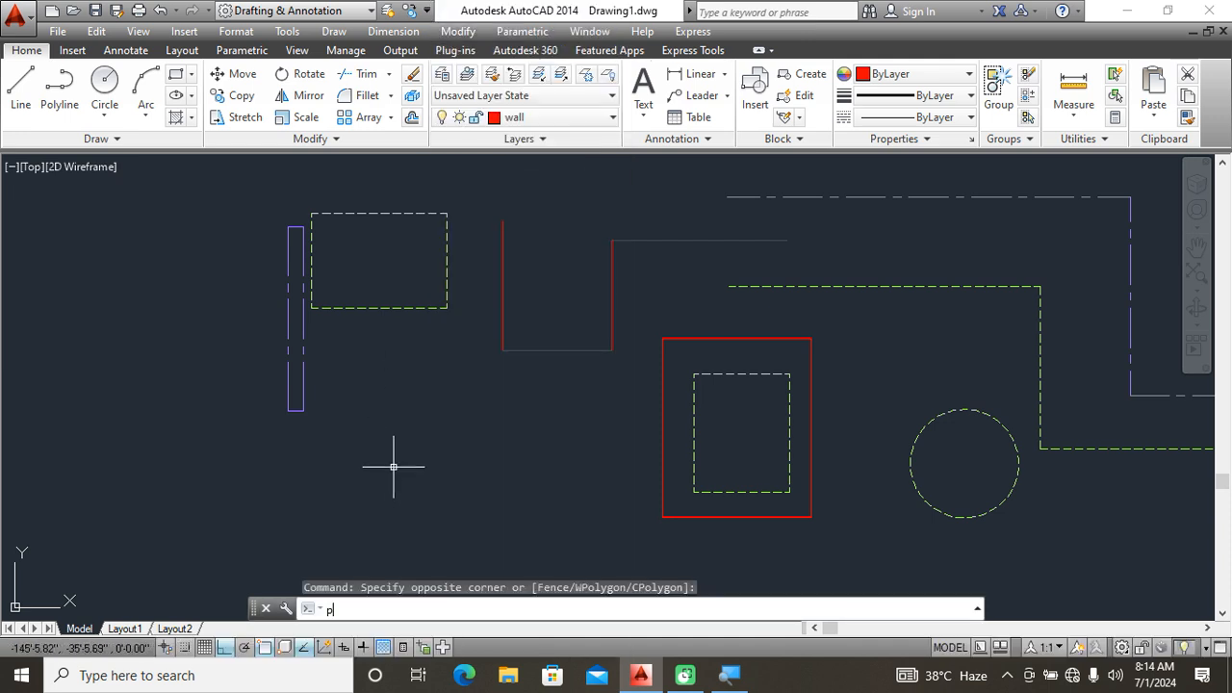
text(PR)
key(Return)
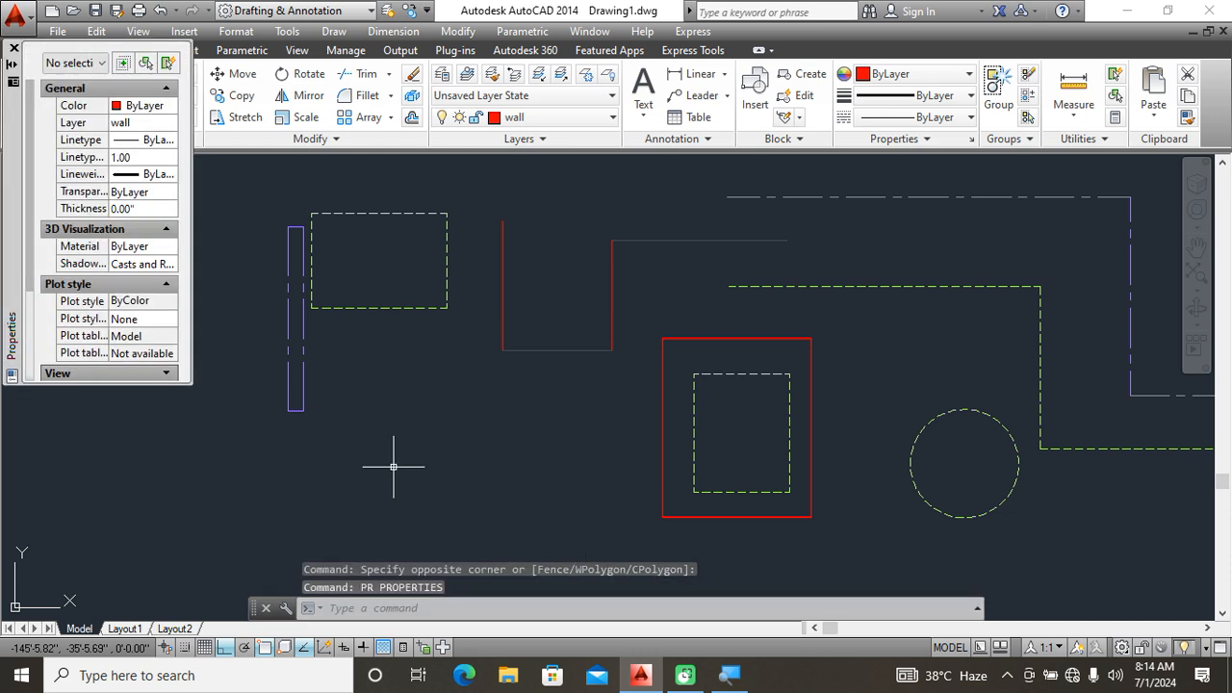
mouse_move(8, 226)
mouse_down()
mouse_move(72, 406)
mouse_move(18, 346)
mouse_move(3, 380)
mouse_up()
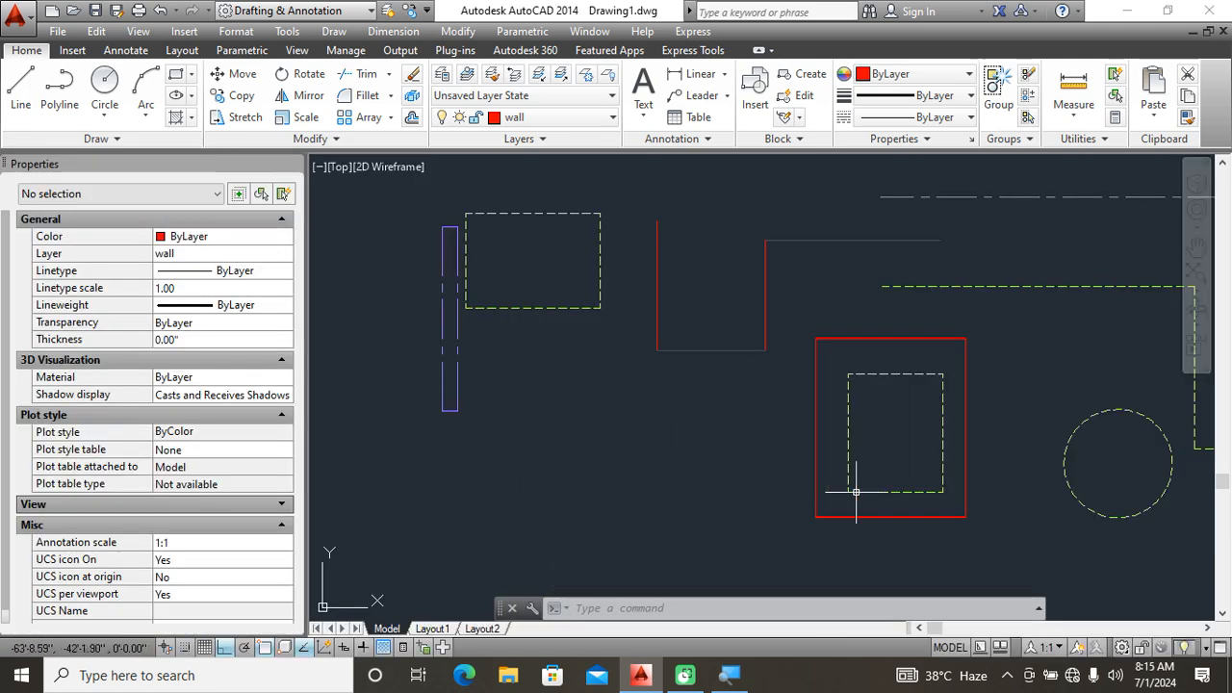
Set the linetype scale of the green dashed rectangle inside the red rectangle to 5.
click(856, 492)
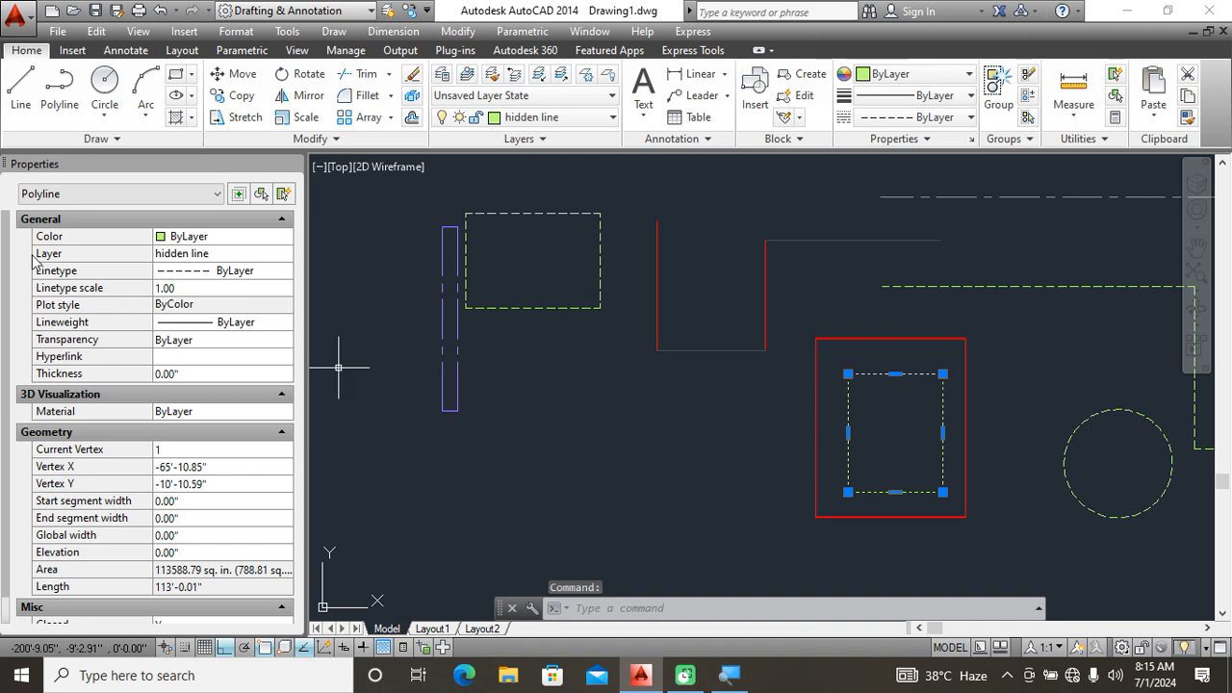
click(190, 288)
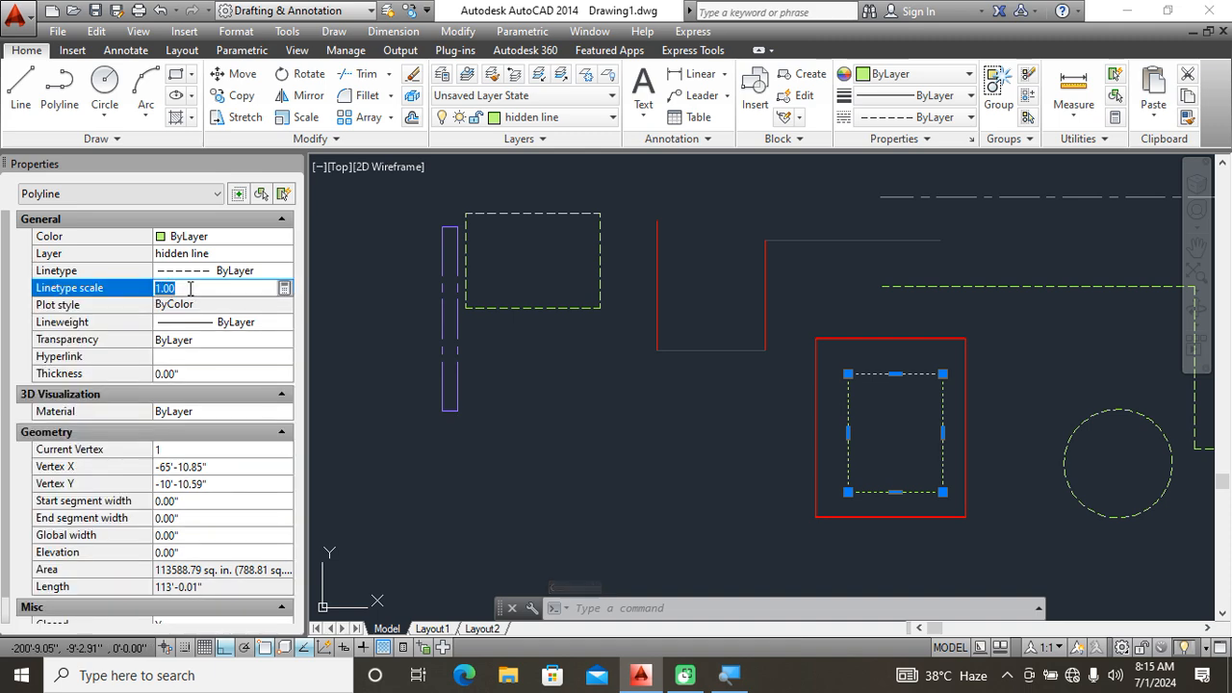
text(5)
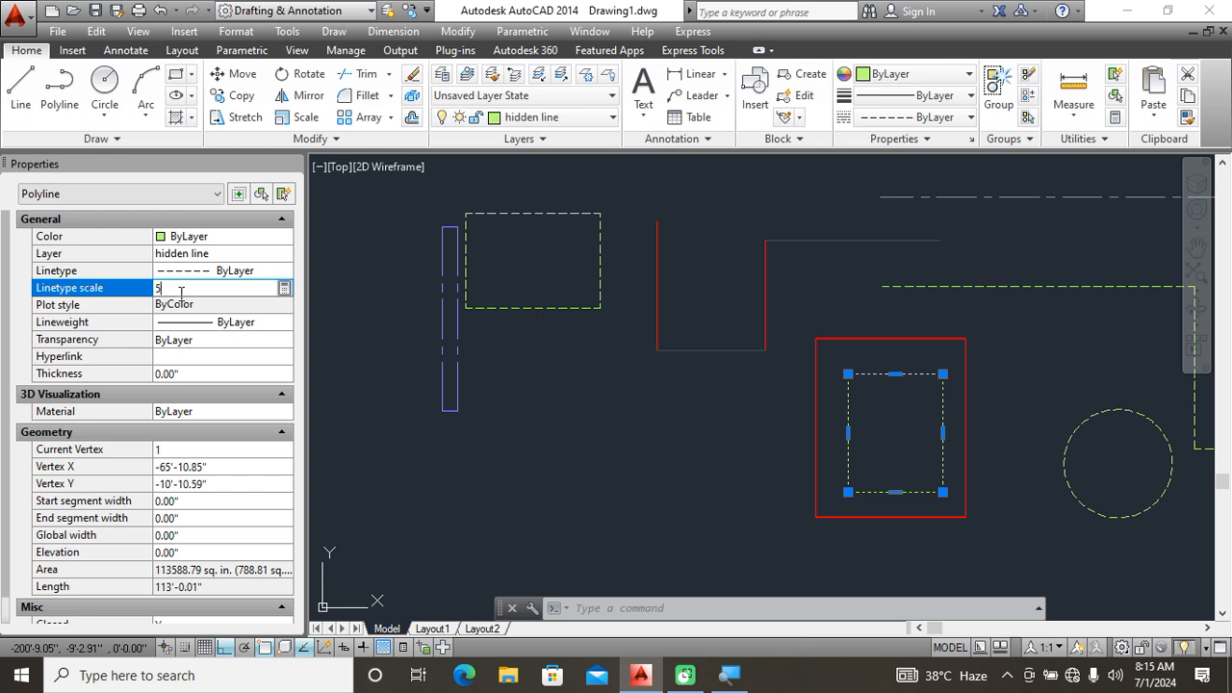
key(Return)
key(Escape)
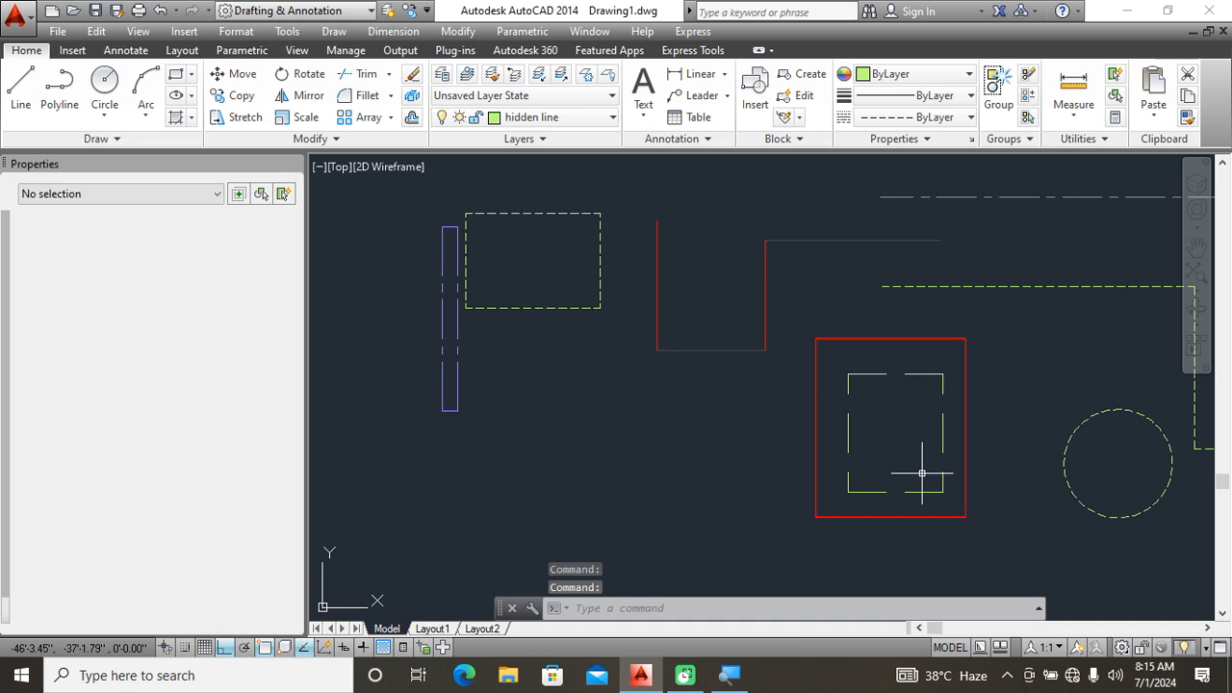
Set the linetype scale of the tall, narrow center line rectangle to 0.5 and close the Properties palette.
click(444, 385)
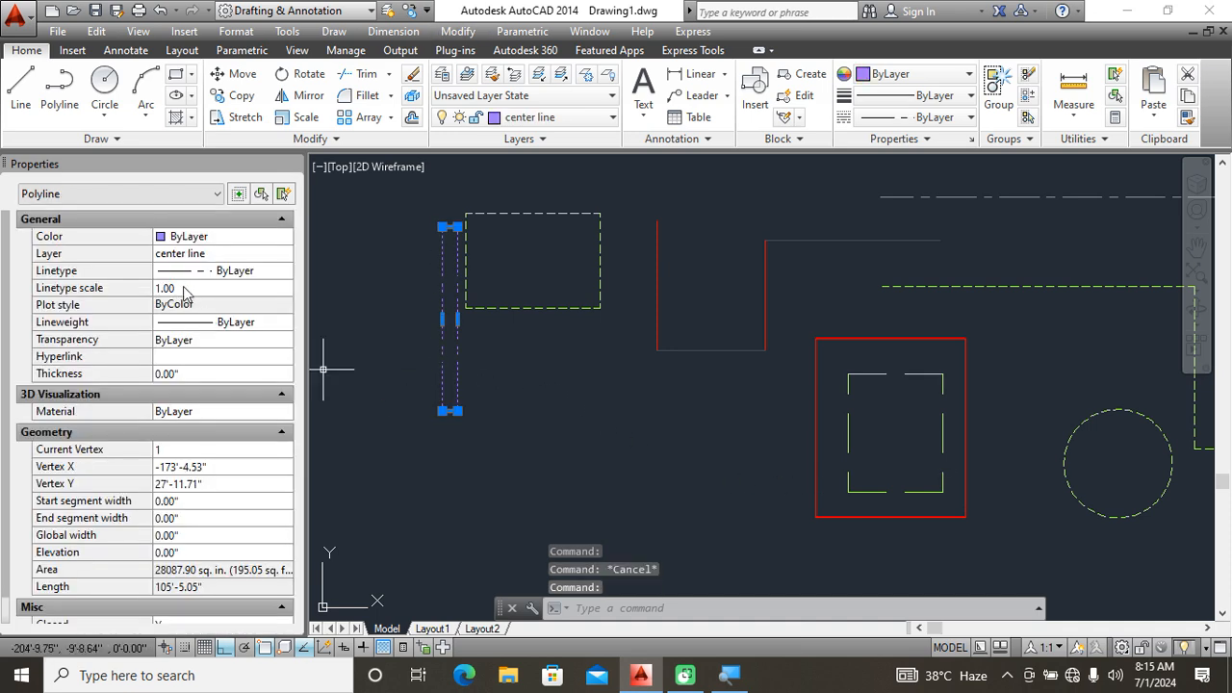
click(184, 288)
text(0.5)
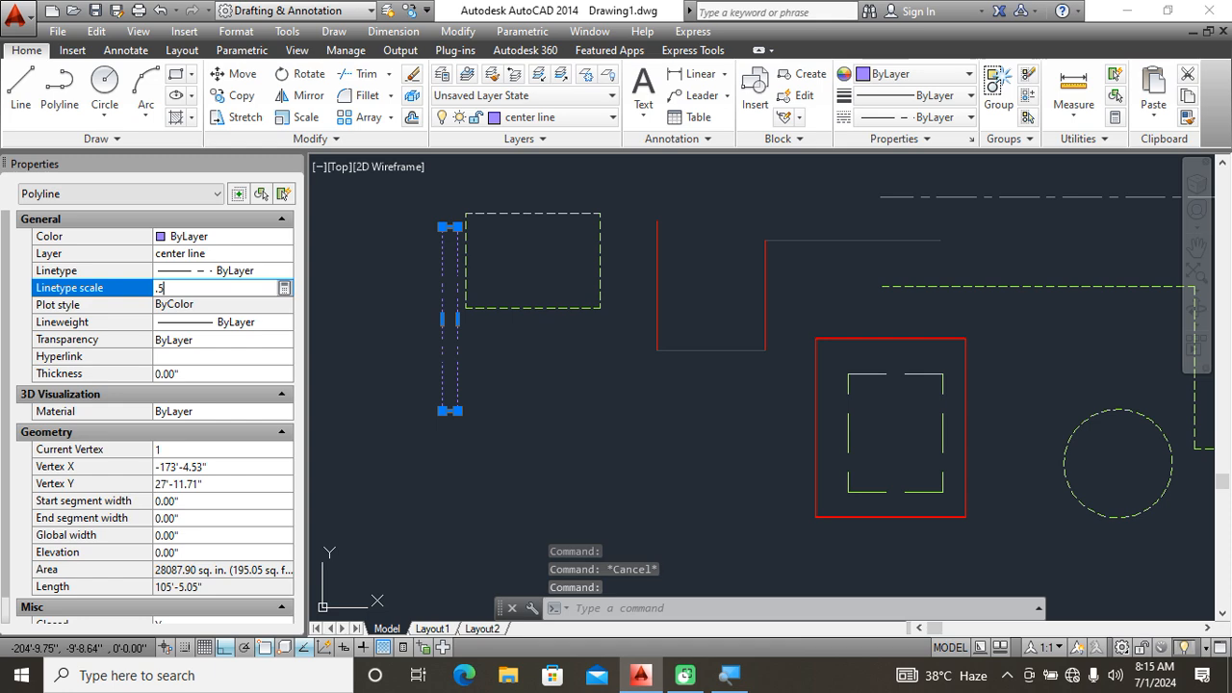
key(Return)
click(536, 413)
key(Escape)
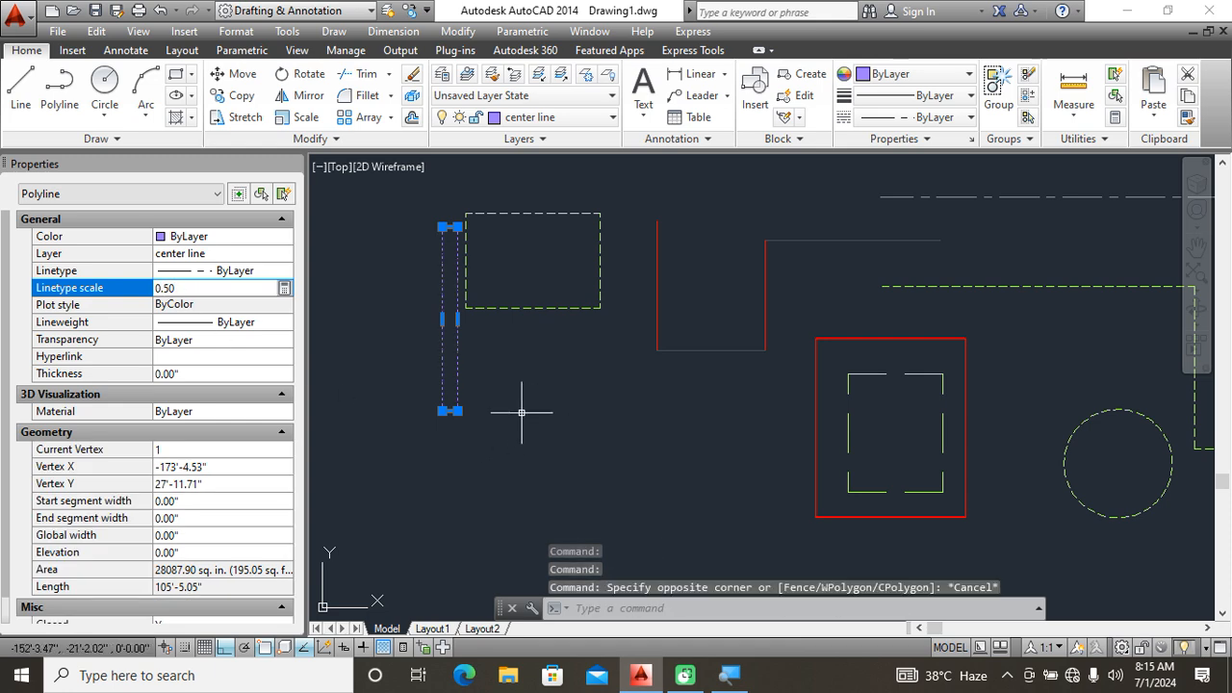
key(Escape)
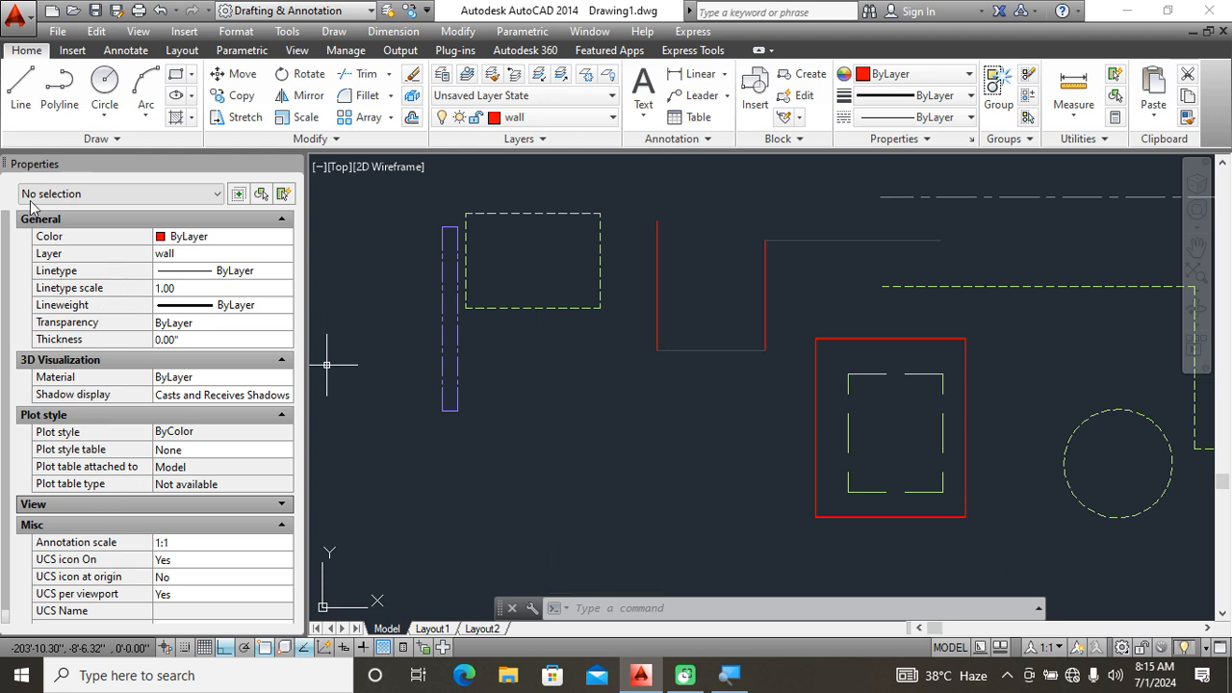
click(290, 164)
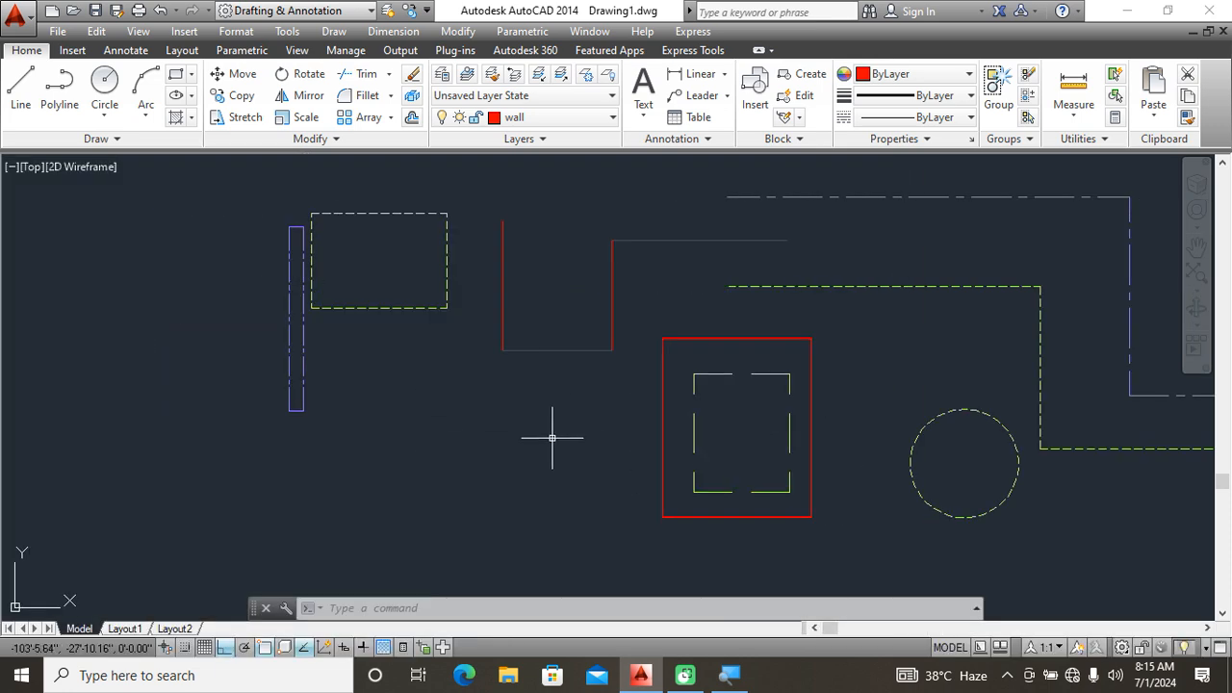
middle_drag(574, 425, 614, 444)
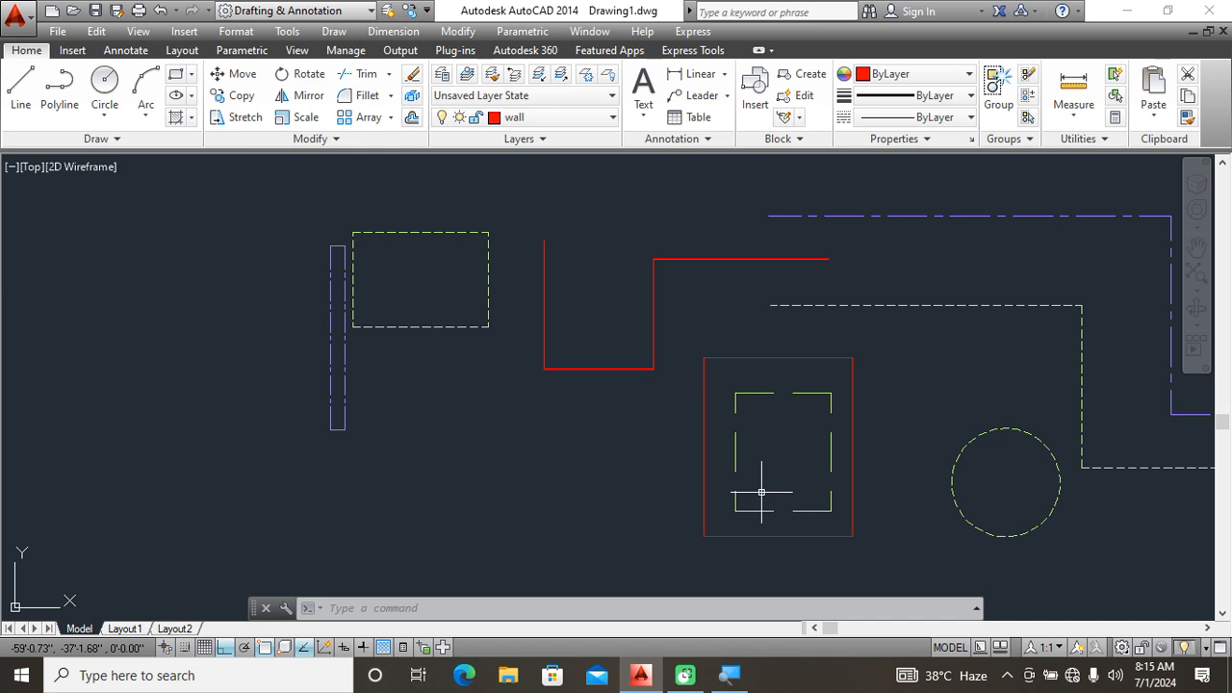
Match the properties of the dashed rectangle inside the red rectangle onto the other green dashed rectangle.
text(MA)
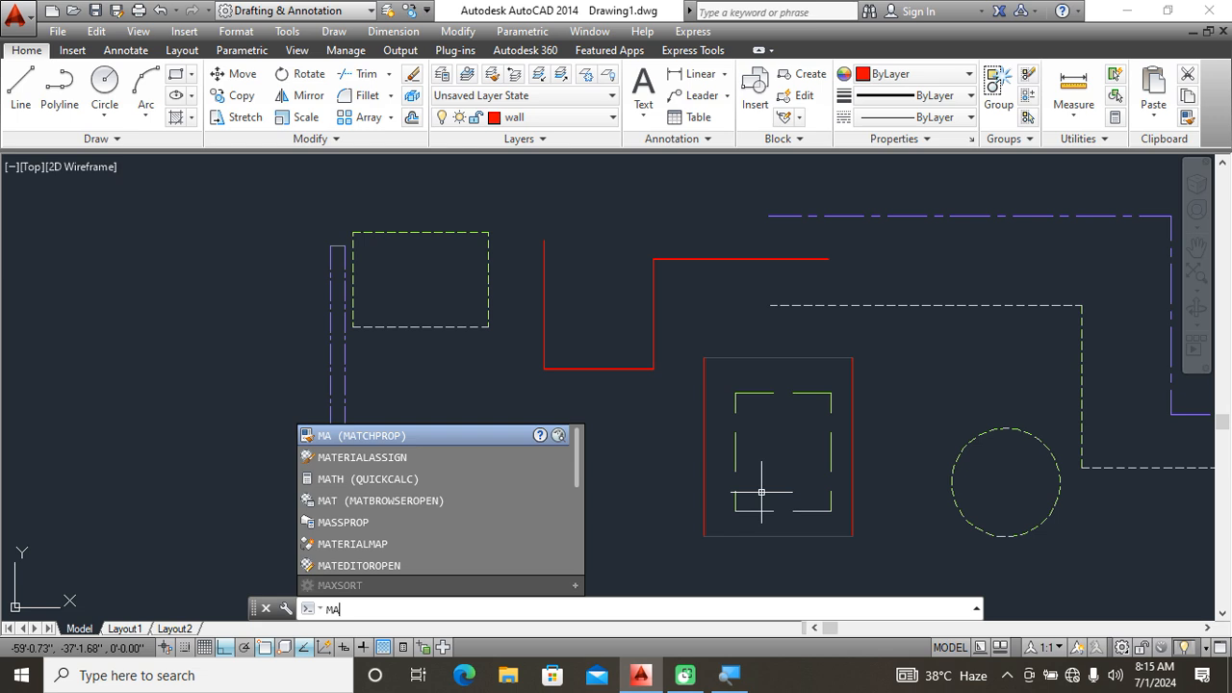
click(456, 445)
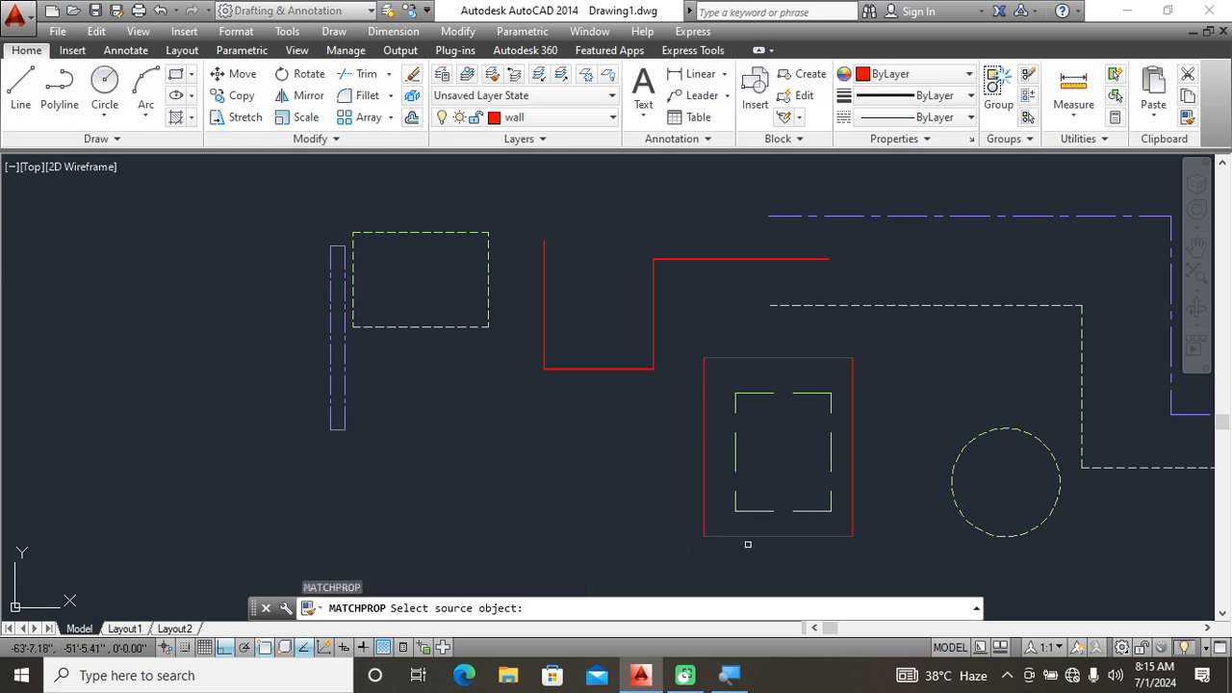
click(751, 509)
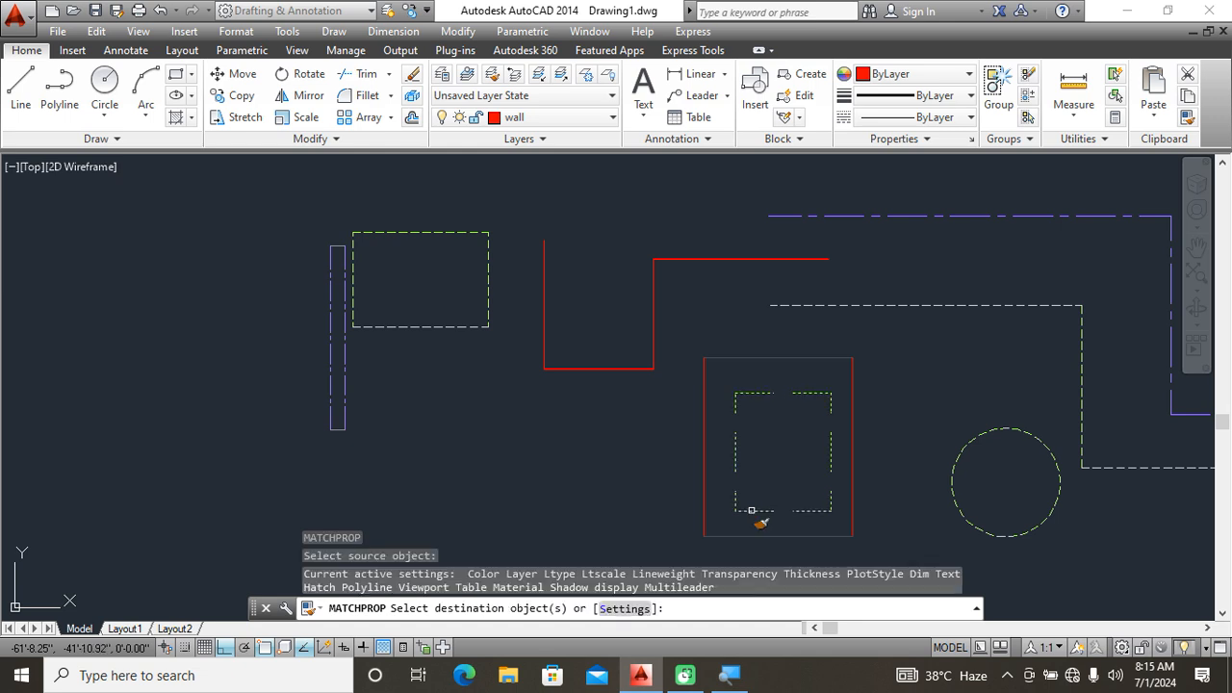
click(414, 329)
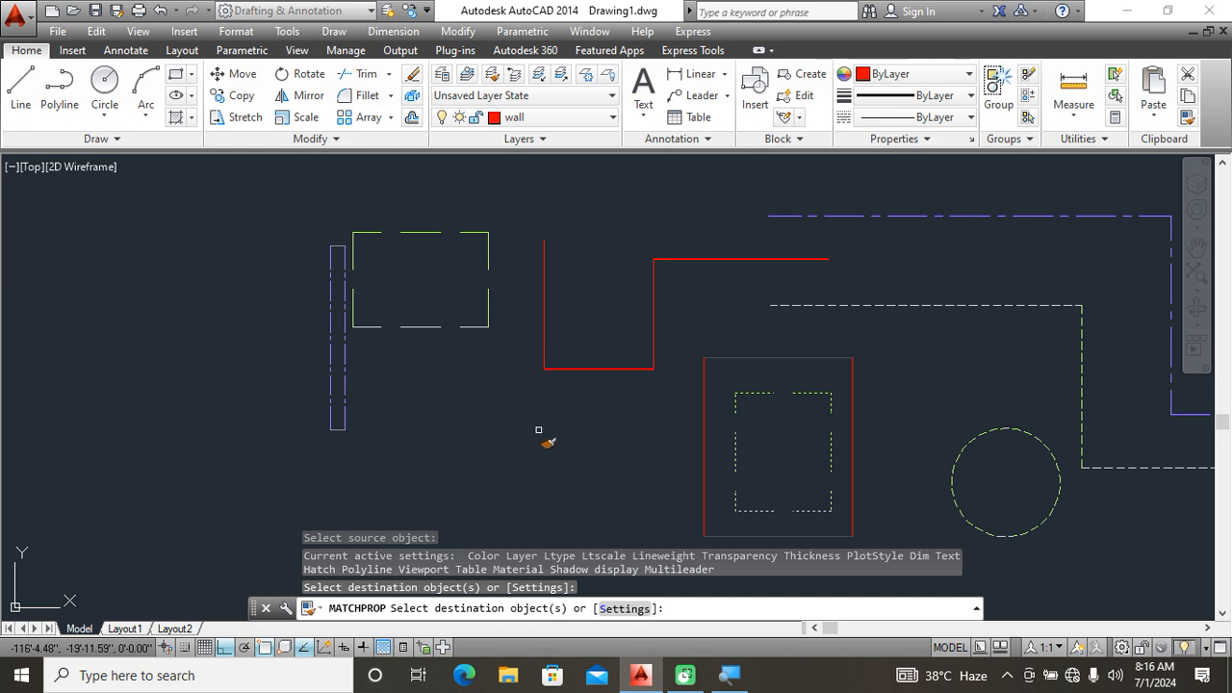
Apply the same matched properties to all four segments of the red stepped line and finish Match Properties.
click(595, 369)
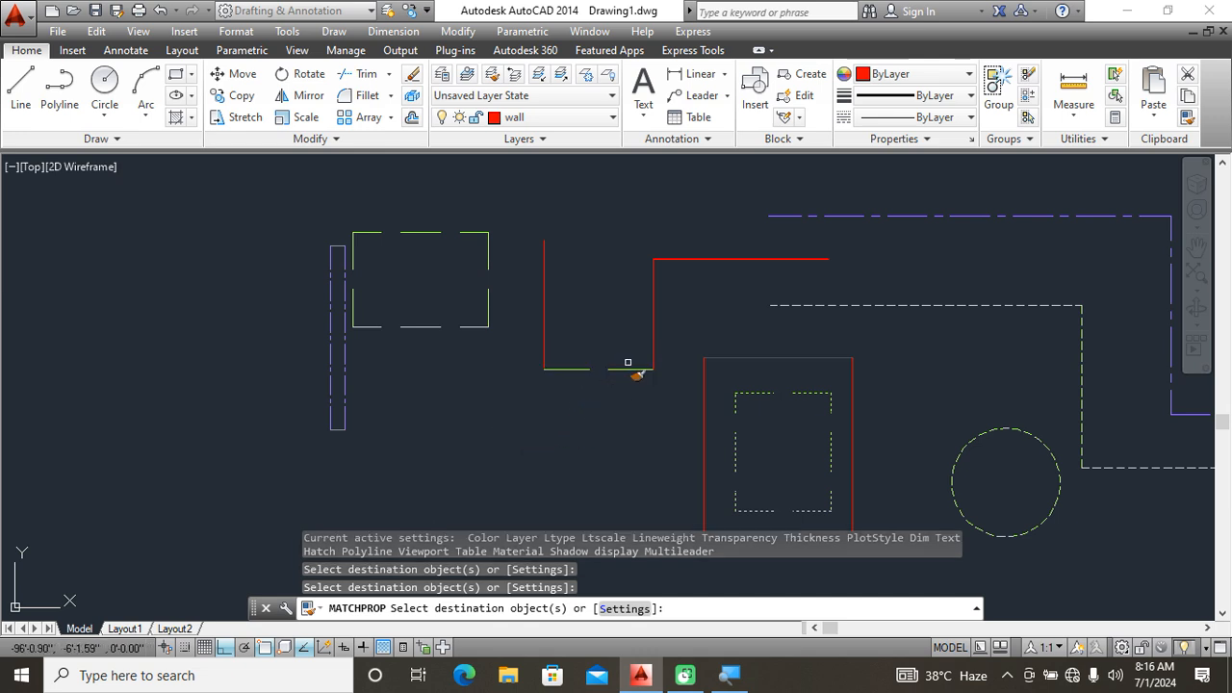
click(657, 309)
click(651, 306)
click(710, 266)
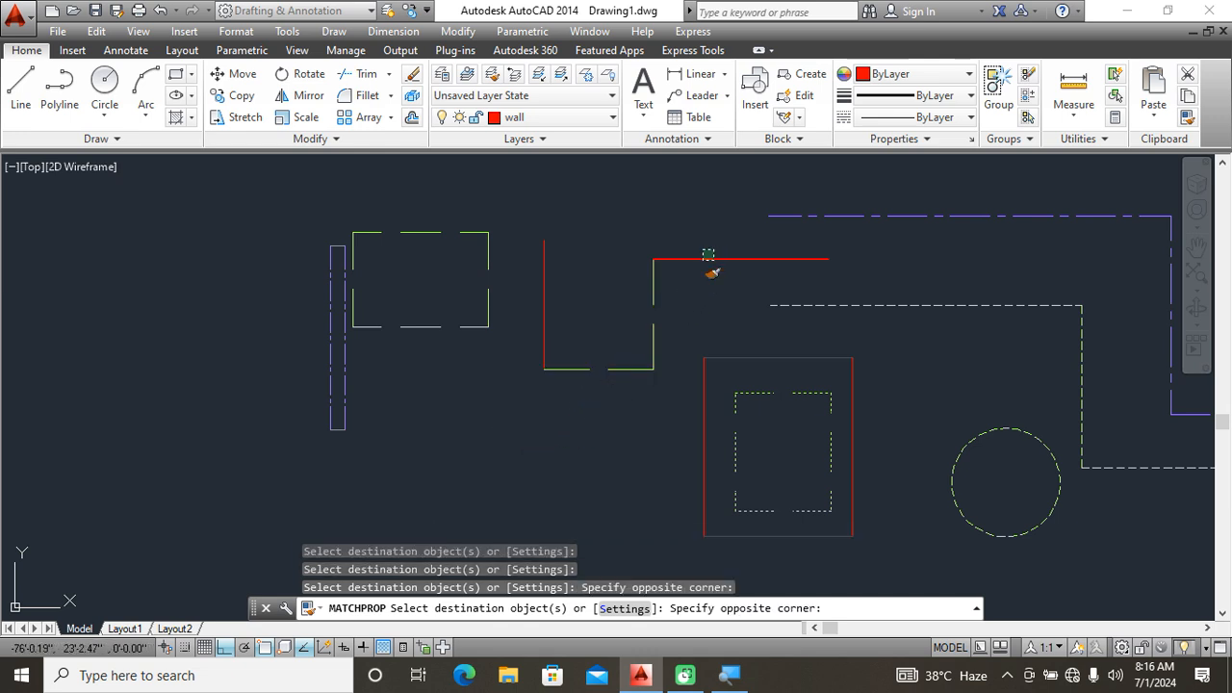
click(715, 255)
click(569, 305)
click(506, 366)
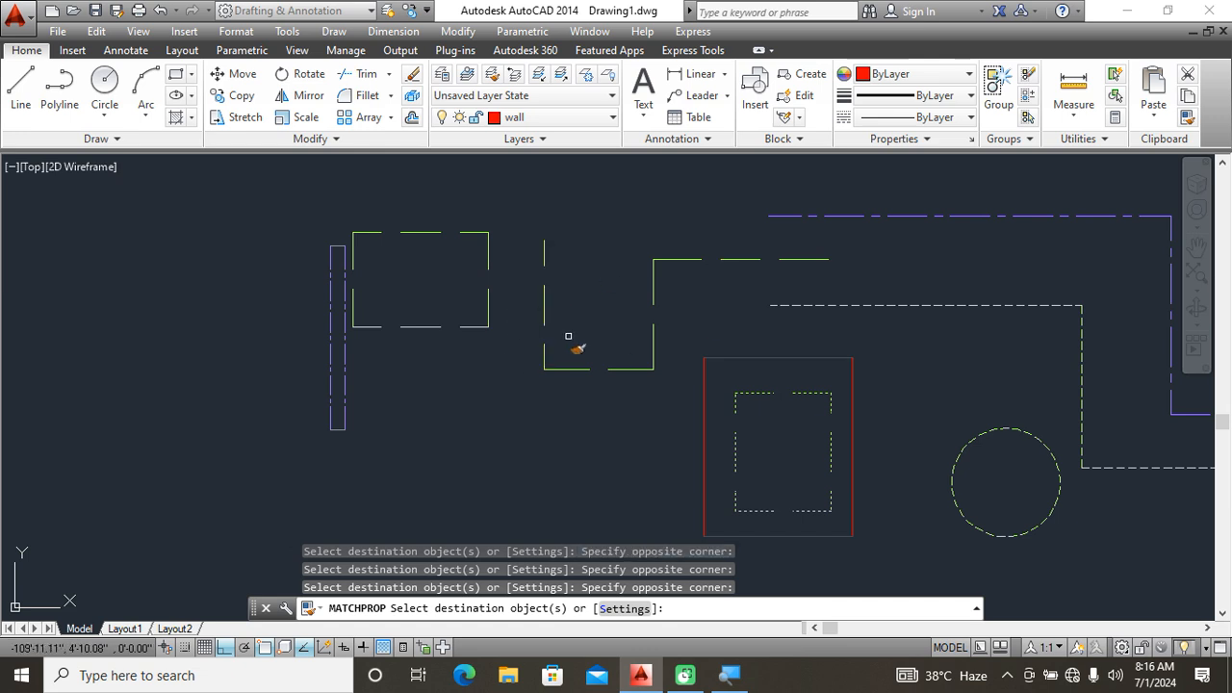
scroll(624, 387, down, 2)
scroll(624, 388, up, 2)
key(Return)
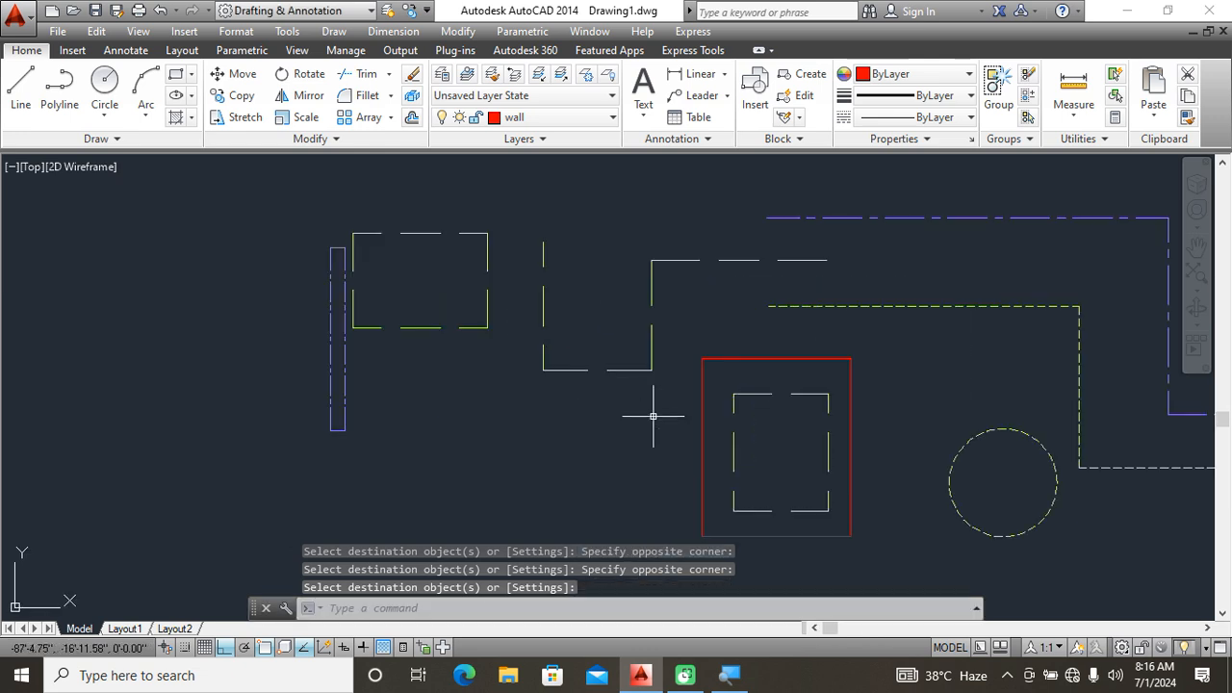
Match the properties of the tall, narrow center line rectangle onto the three segments of the green dashed stepped line.
key(Return)
click(341, 381)
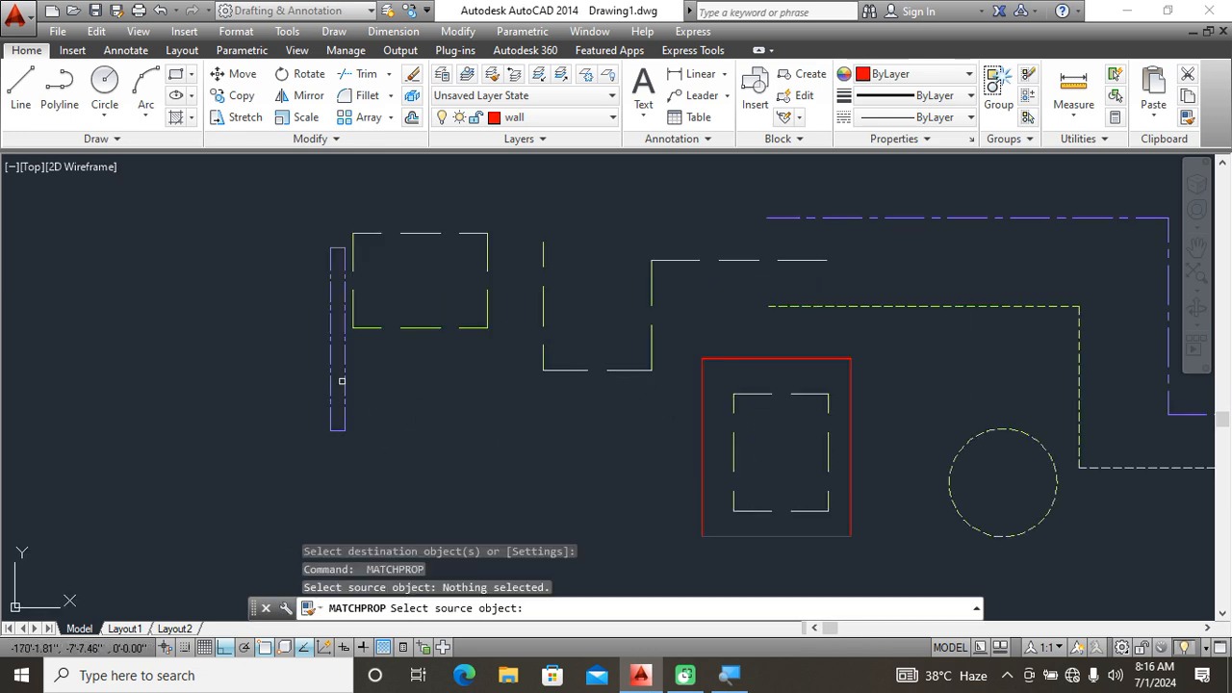
click(345, 382)
middle_drag(552, 421, 349, 427)
click(718, 285)
click(783, 395)
click(930, 380)
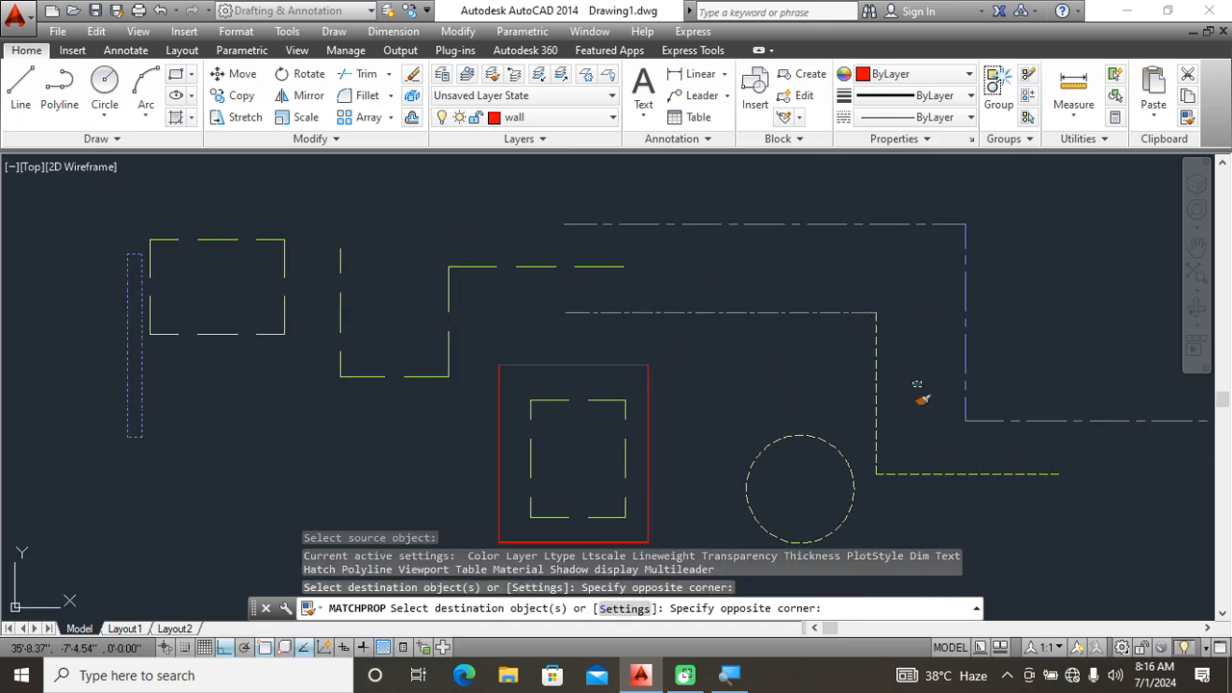
click(852, 414)
click(945, 435)
click(938, 496)
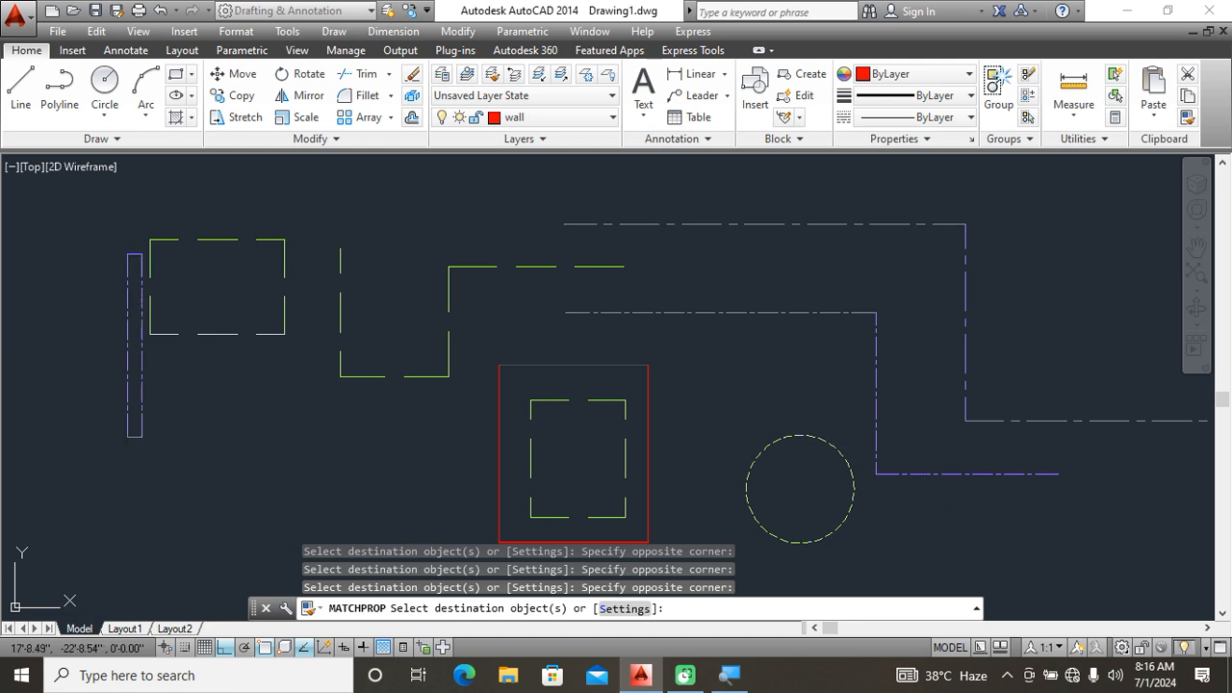
key(Return)
Turn the hidden line layer off and back on.
scroll(746, 404, down, 2)
middle_drag(753, 412, 845, 412)
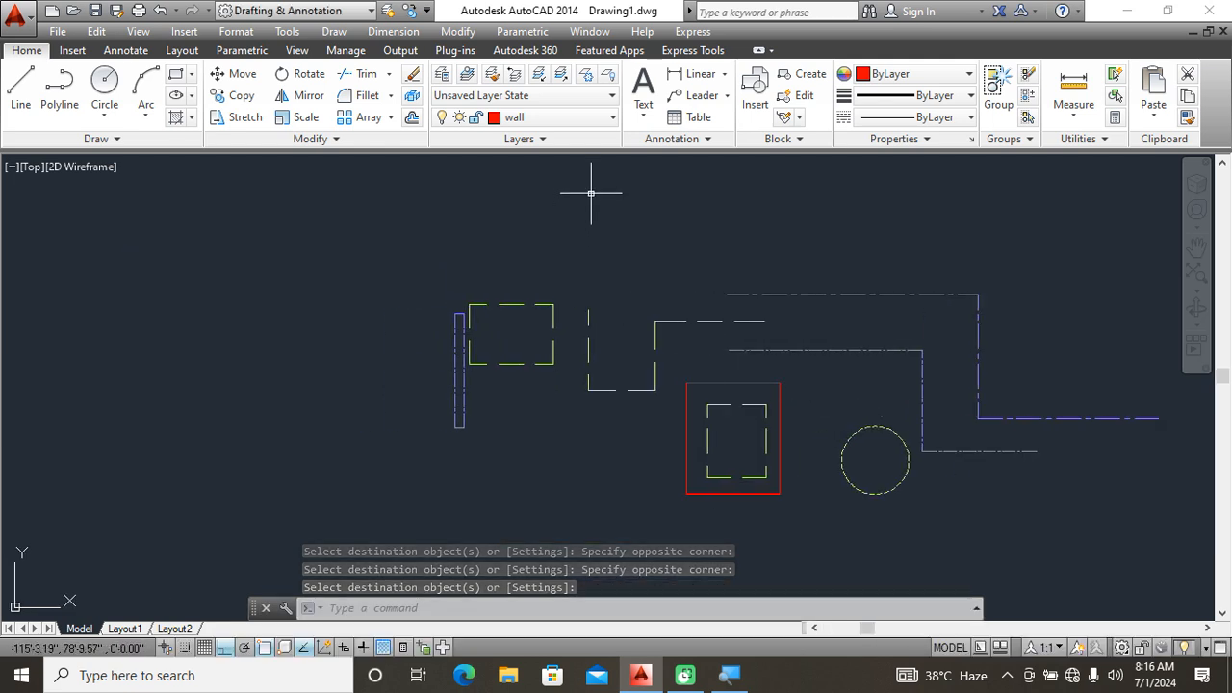
click(596, 121)
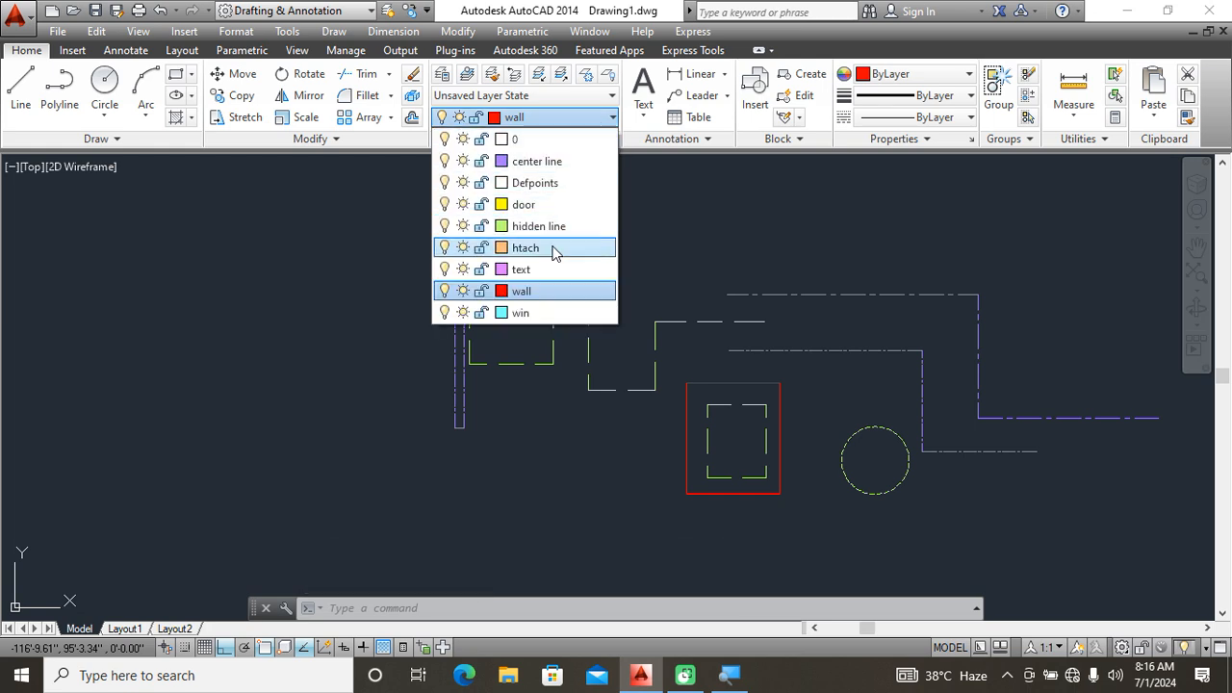
click(444, 227)
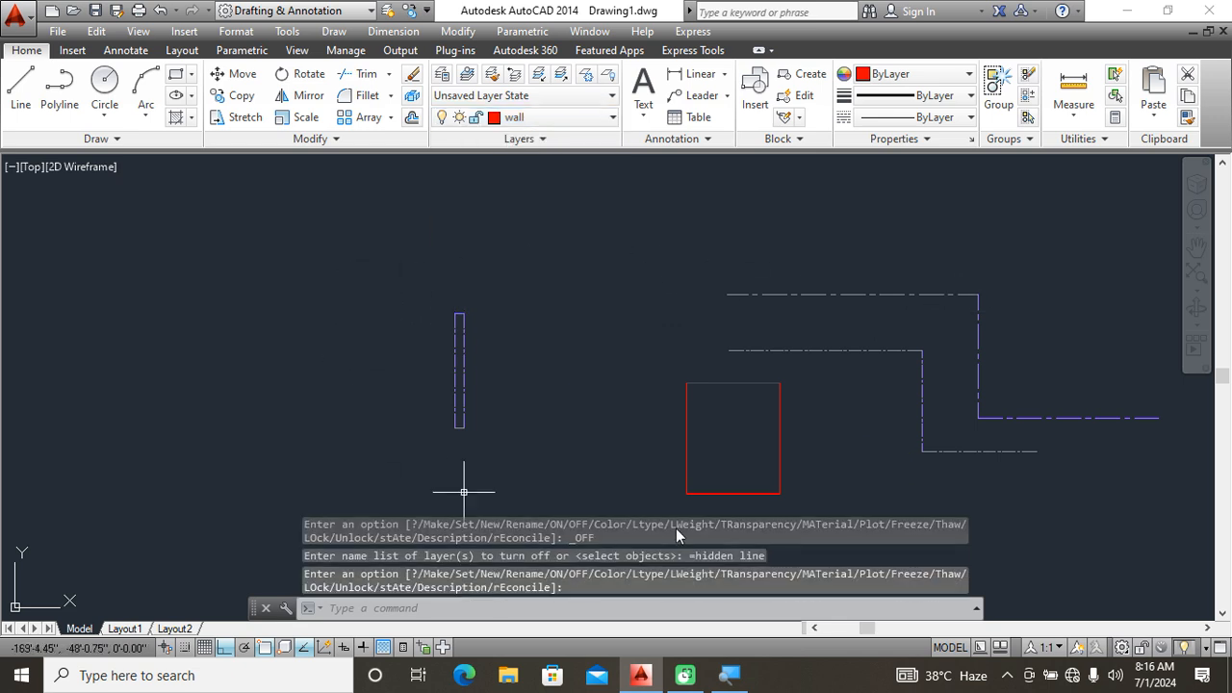
click(599, 123)
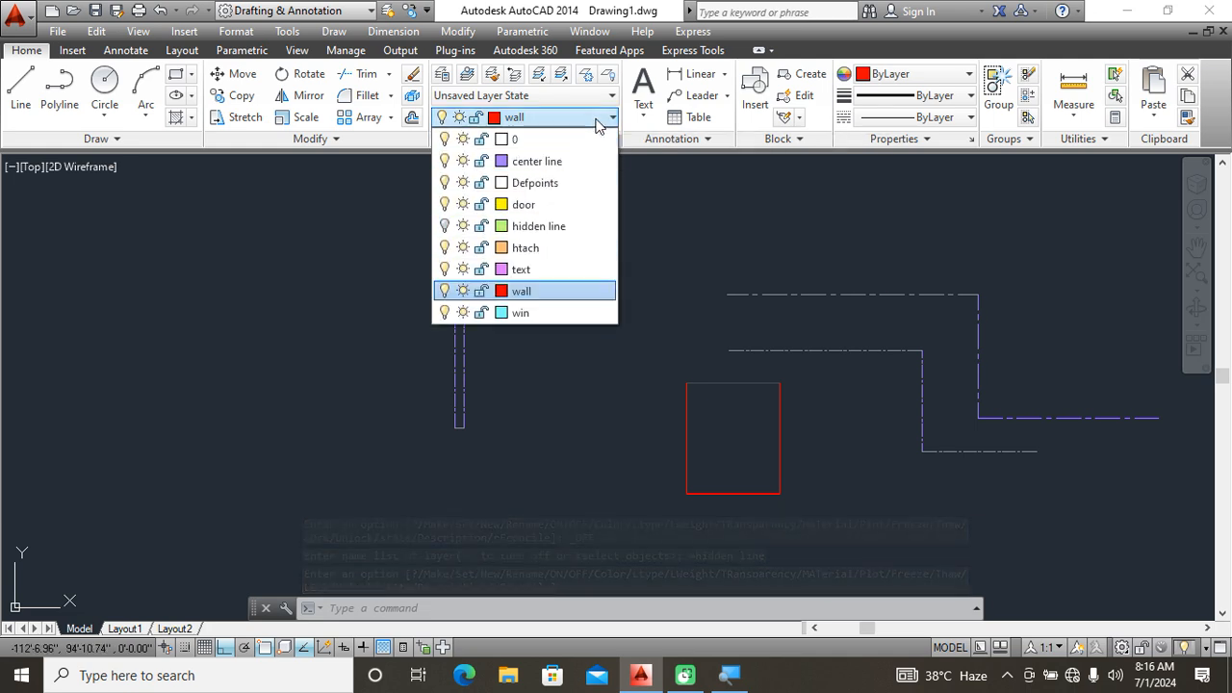
click(444, 226)
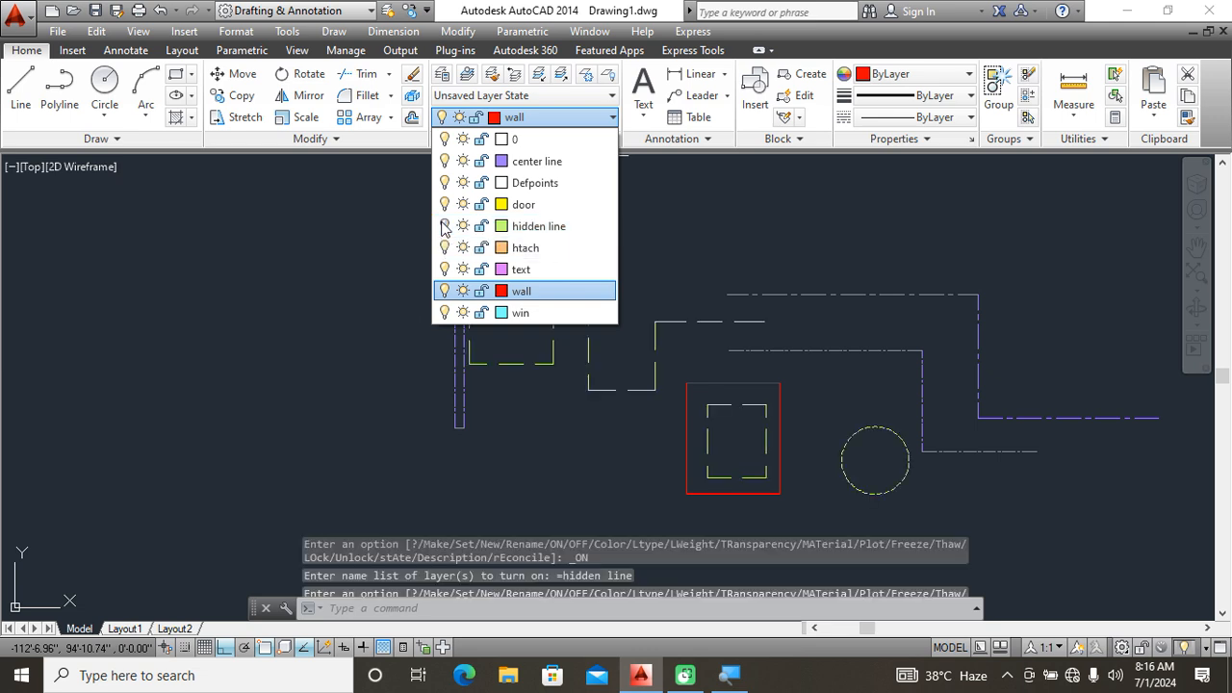
click(393, 267)
Lock the hidden line layer and try to move all the drawn objects straight down with Move.
click(578, 120)
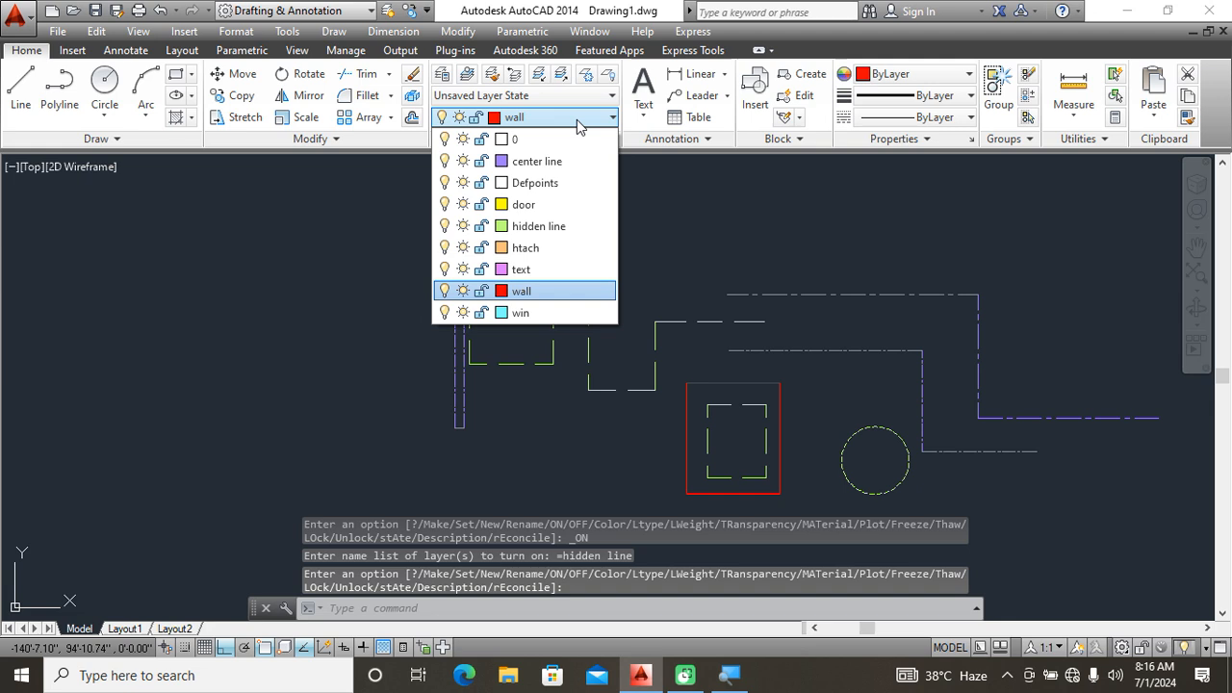
click(481, 226)
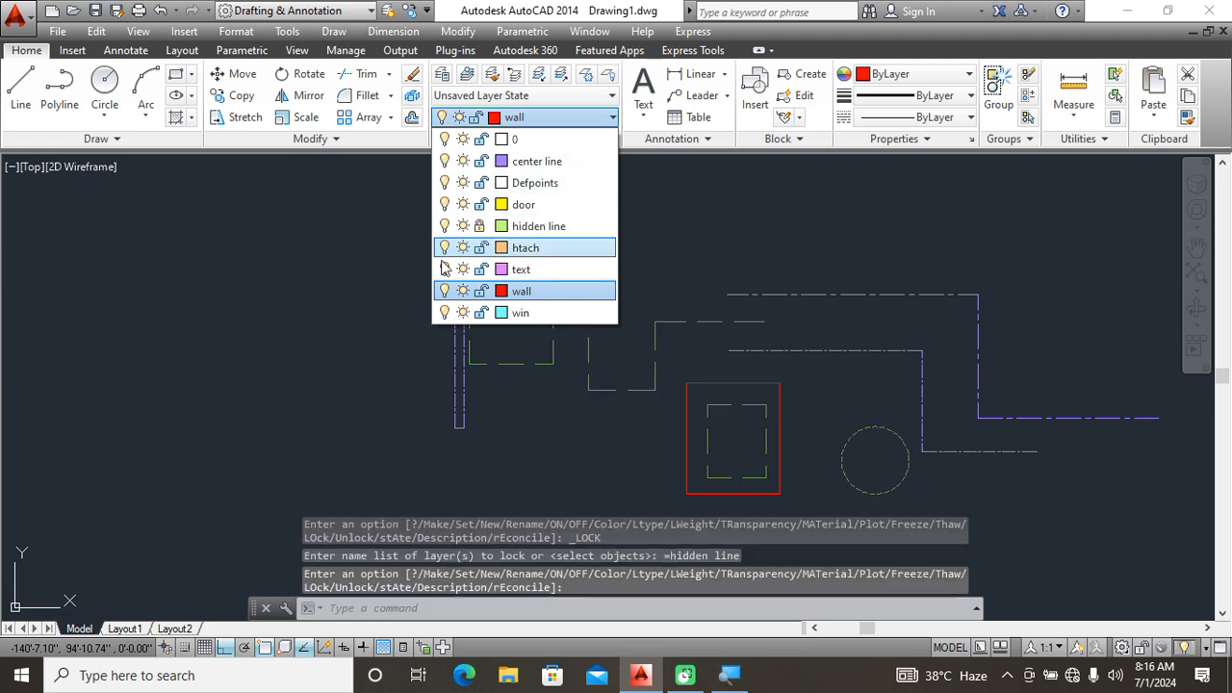
scroll(549, 261, down, 2)
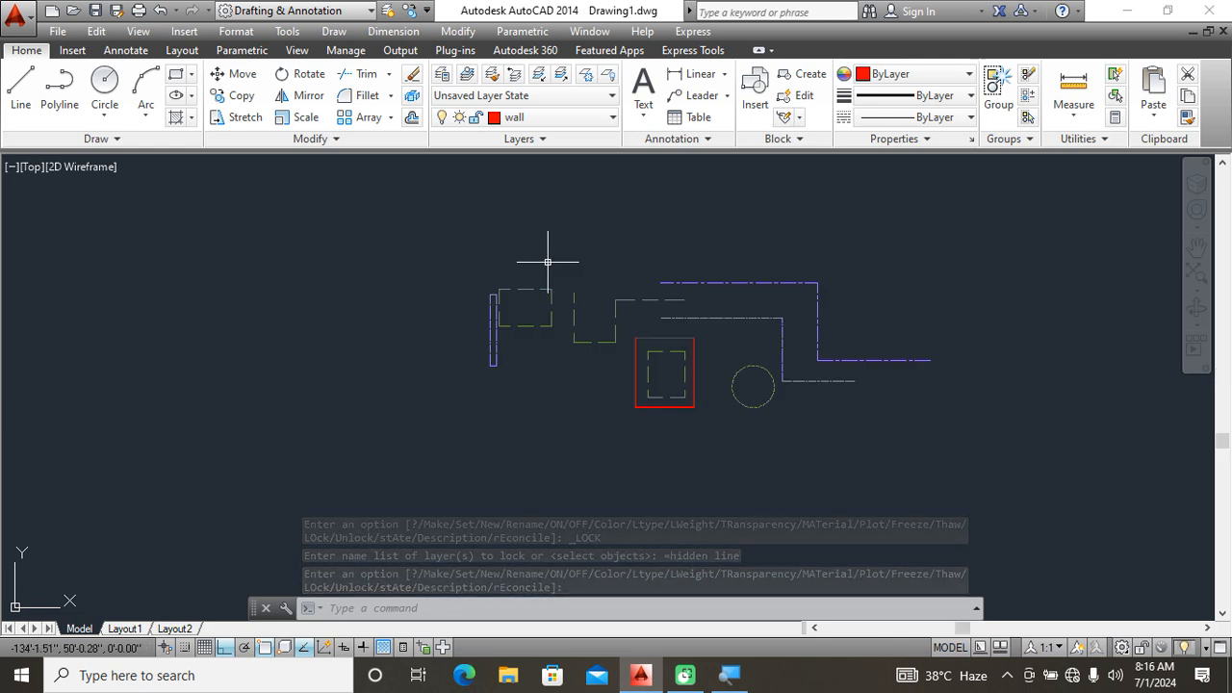
click(984, 229)
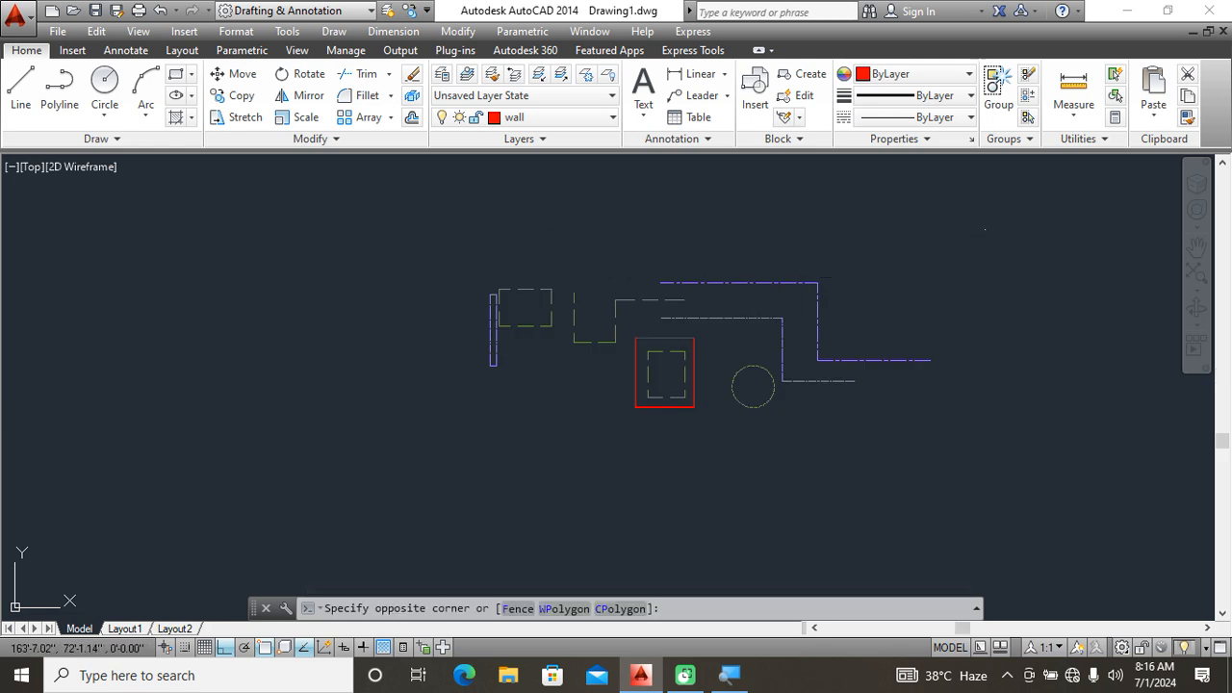
click(407, 470)
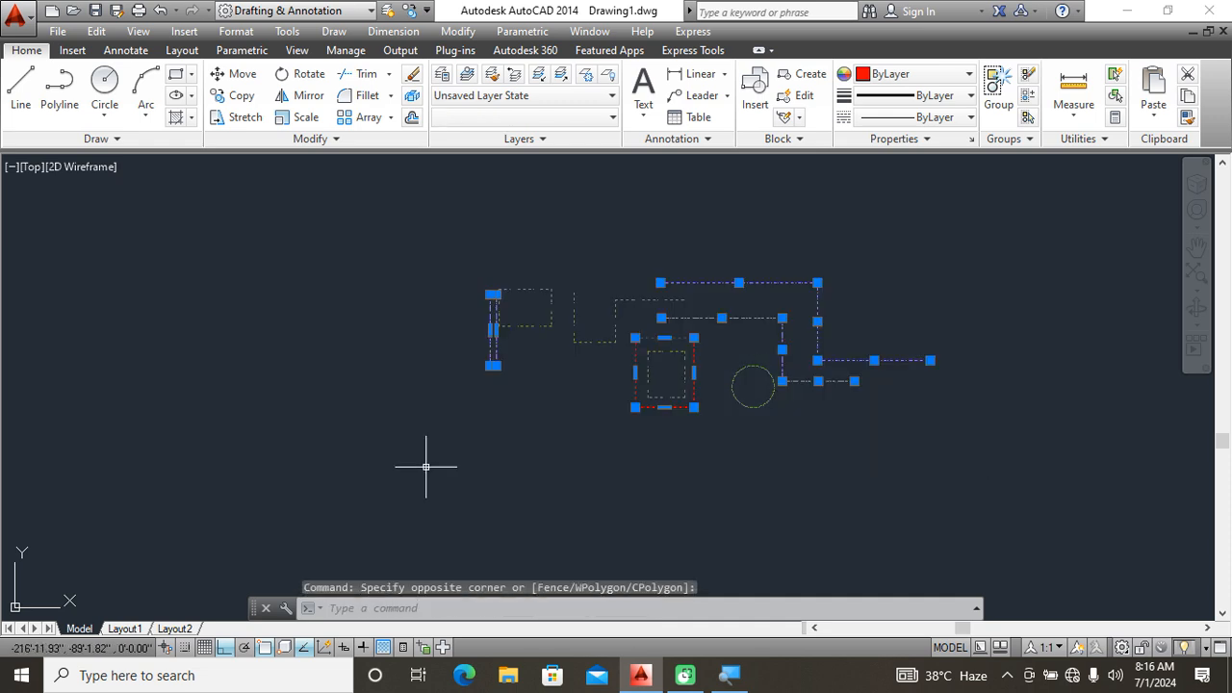
text(m)
key(Return)
click(582, 322)
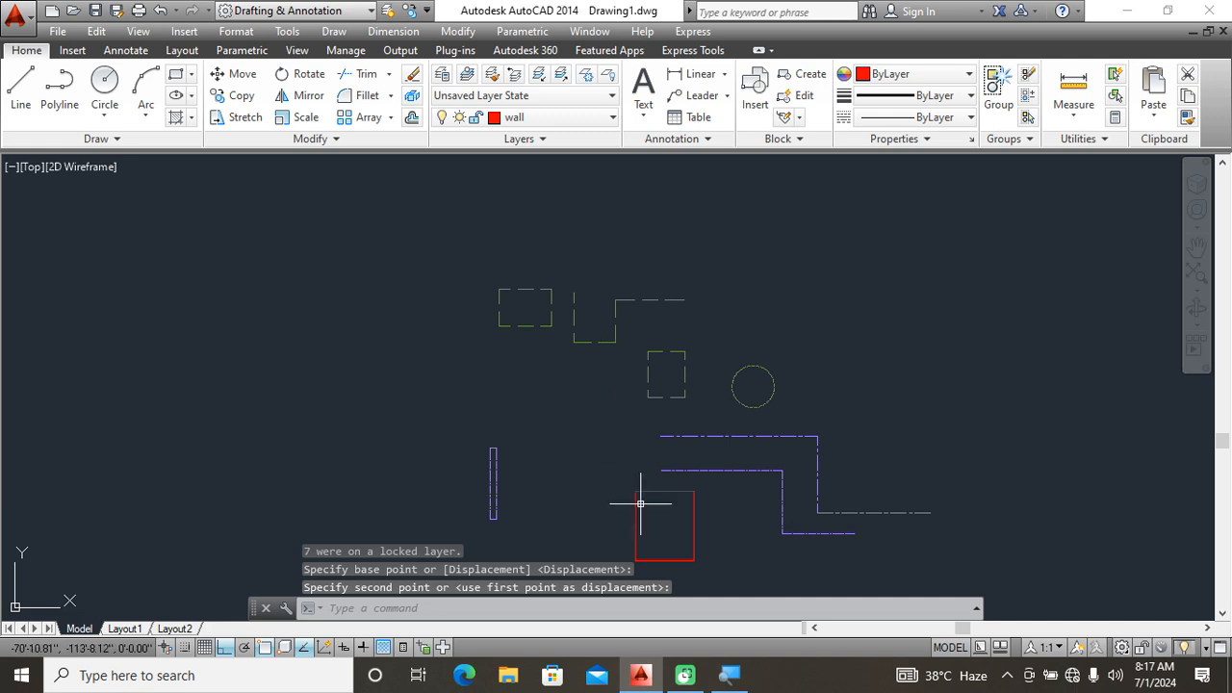
middle_drag(742, 495, 652, 439)
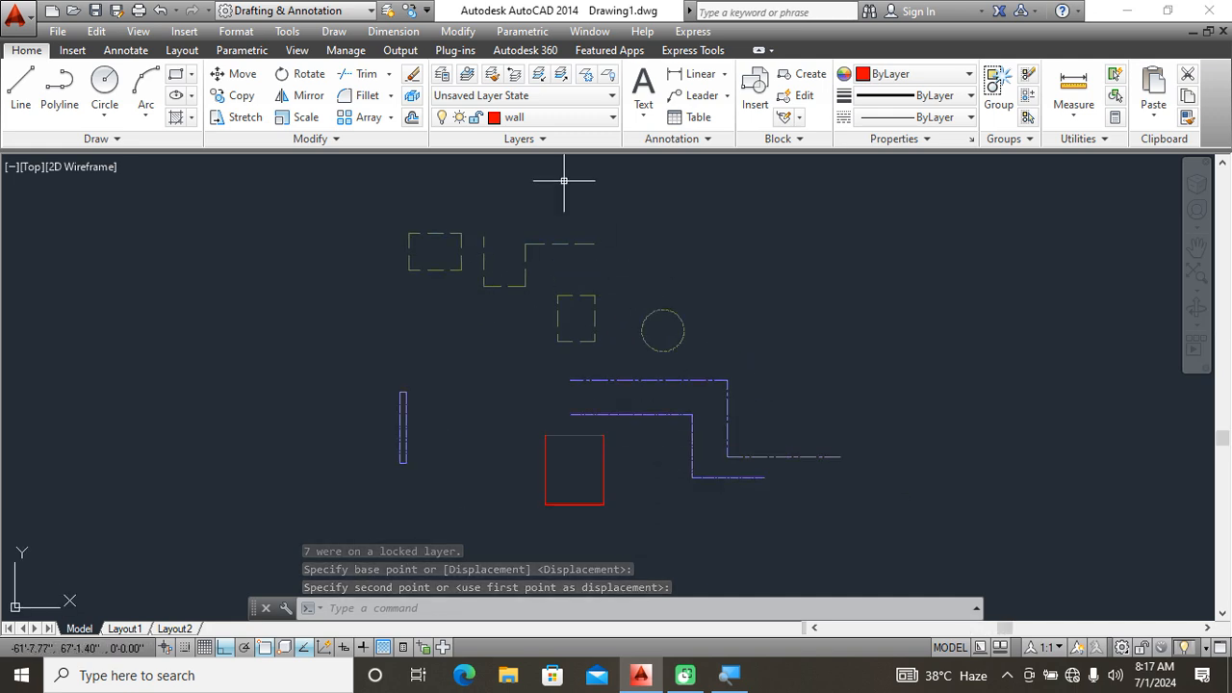
Unlock the hidden line layer.
click(564, 117)
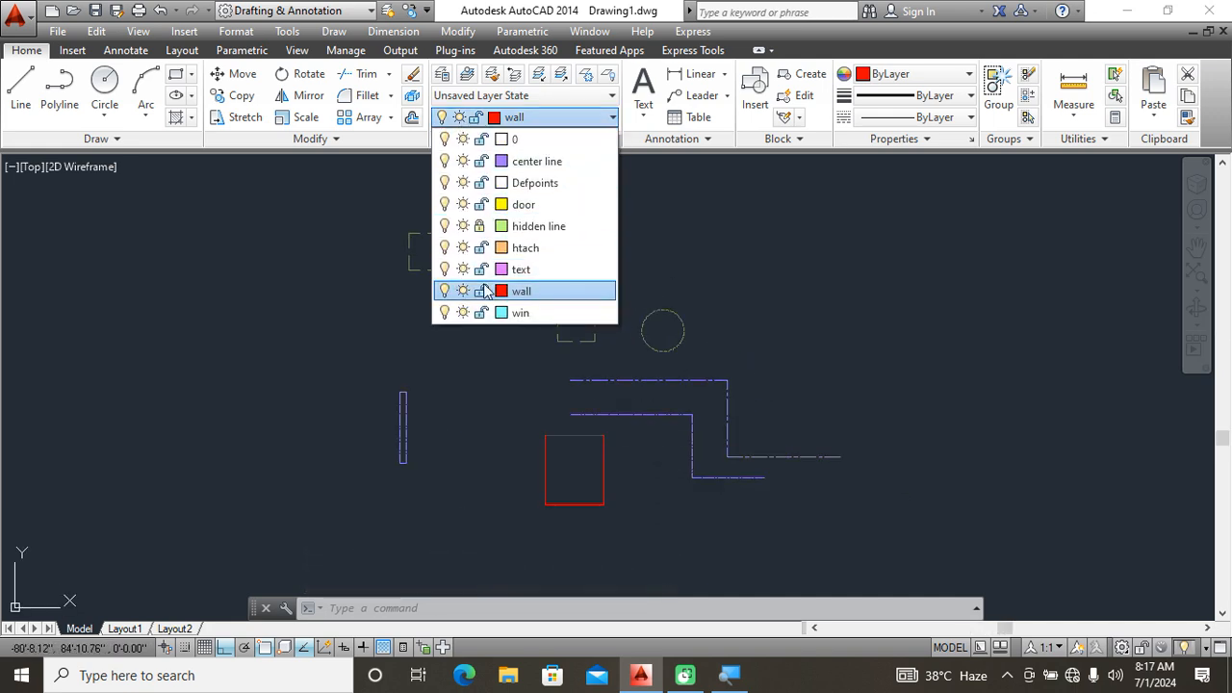
click(479, 226)
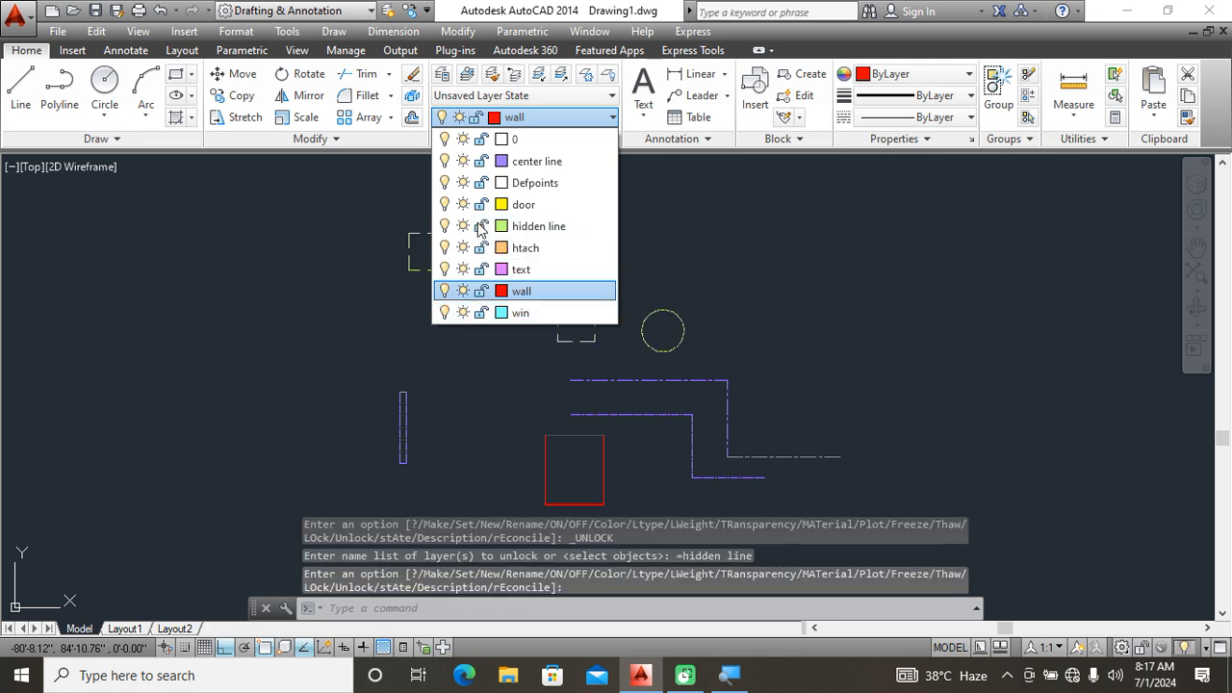
click(826, 313)
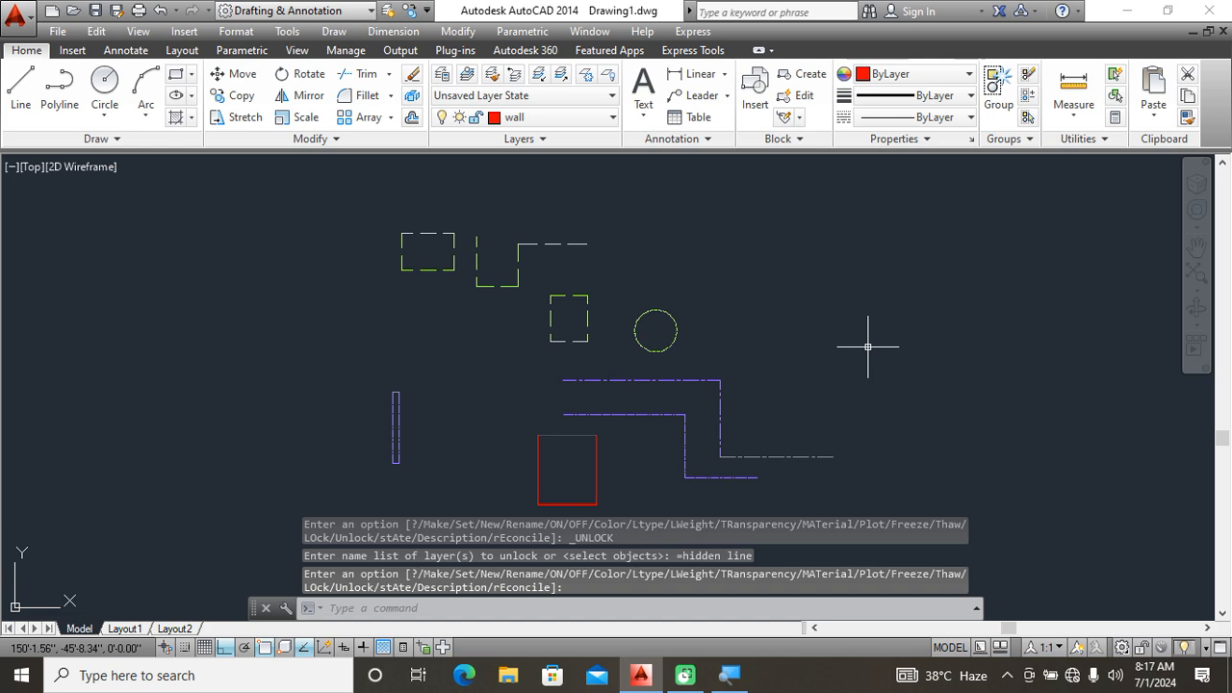
Select all the test objects in the drawing and erase them.
scroll(868, 346, down, 3)
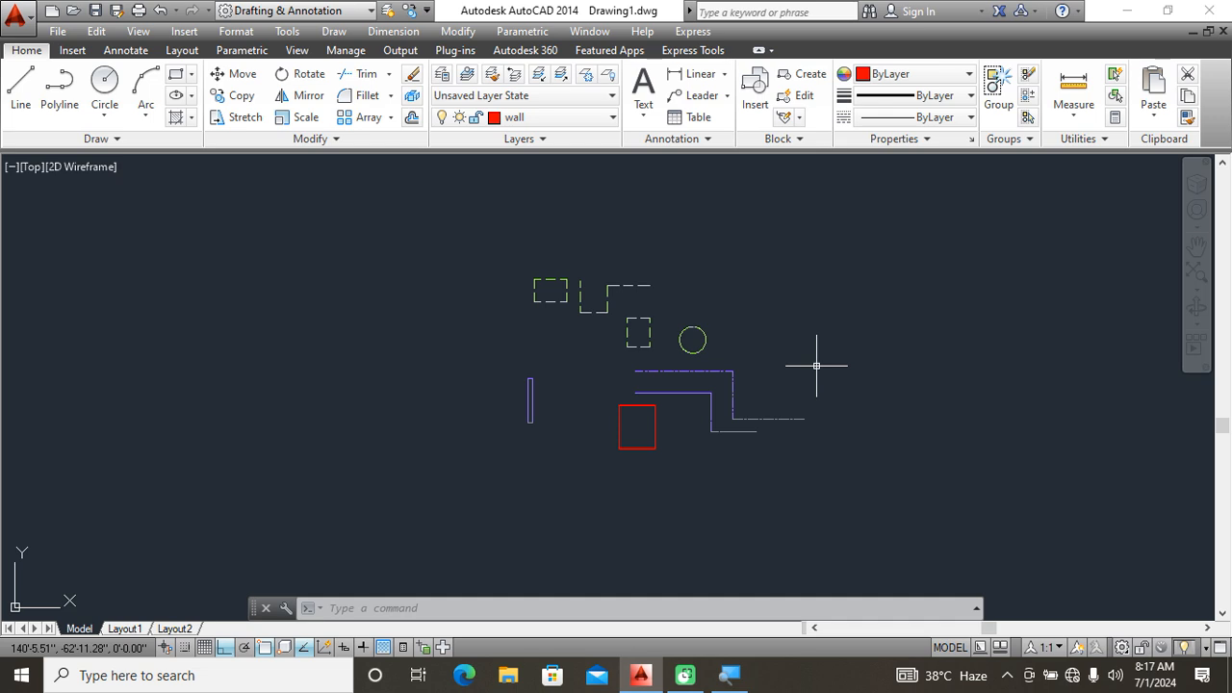
scroll(716, 414, up, 3)
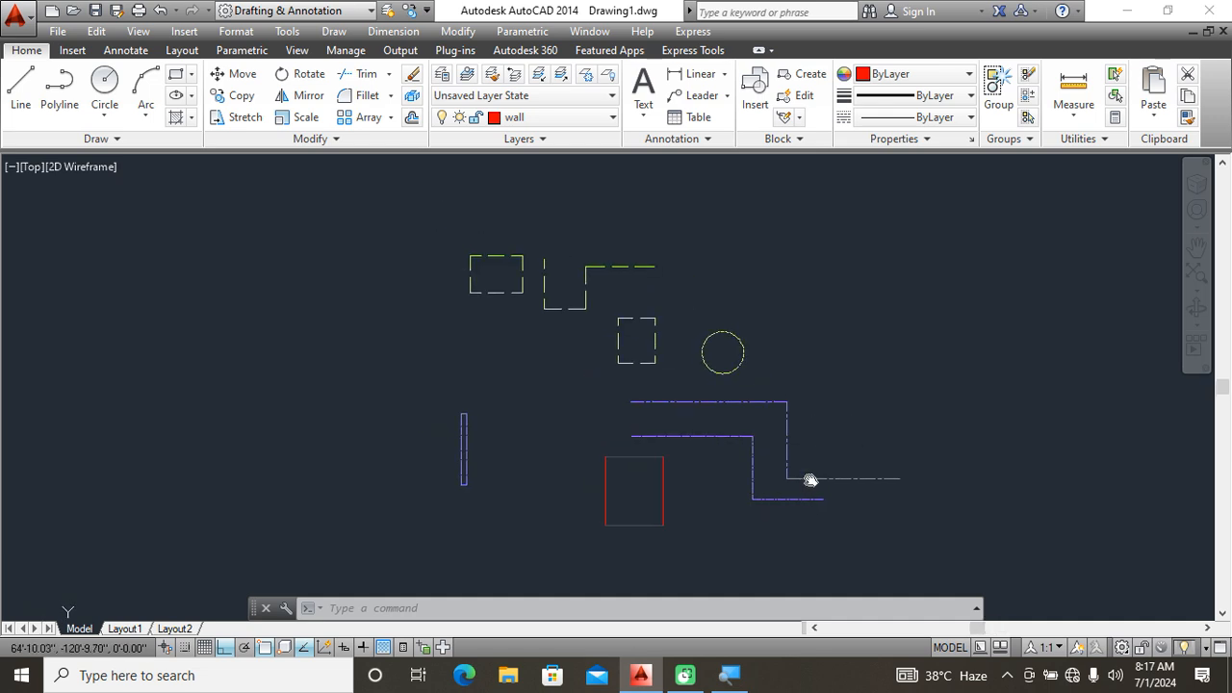
click(948, 565)
click(384, 209)
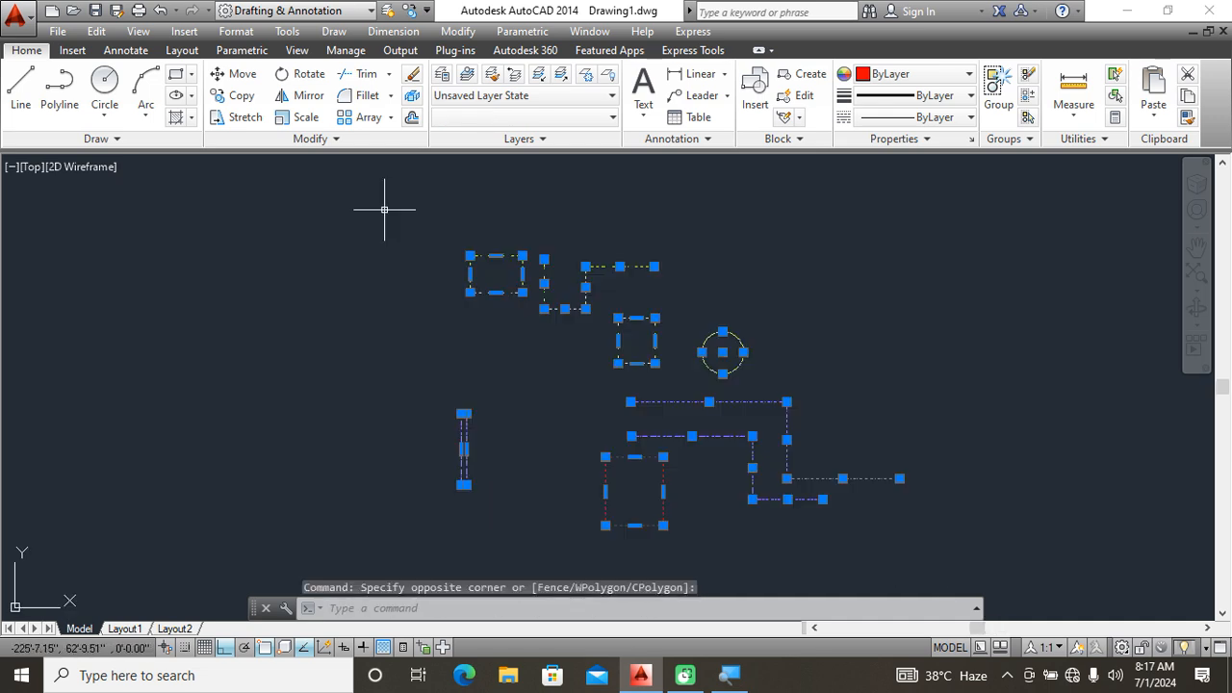
key(Delete)
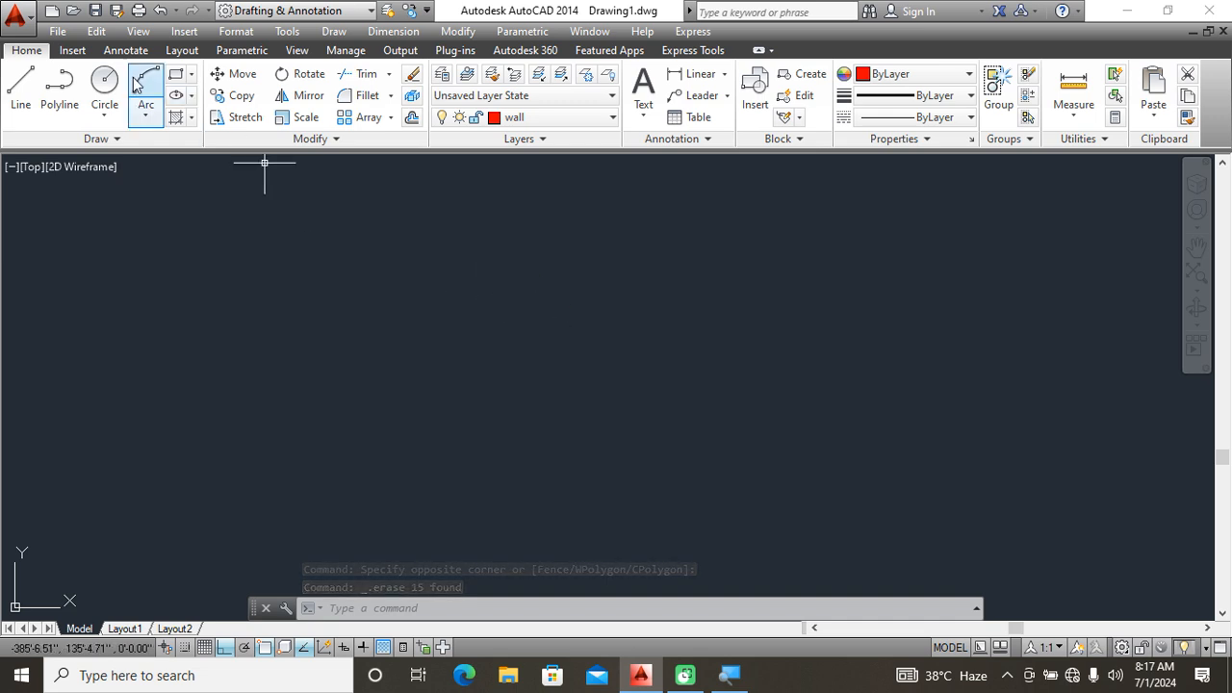
click(55, 32)
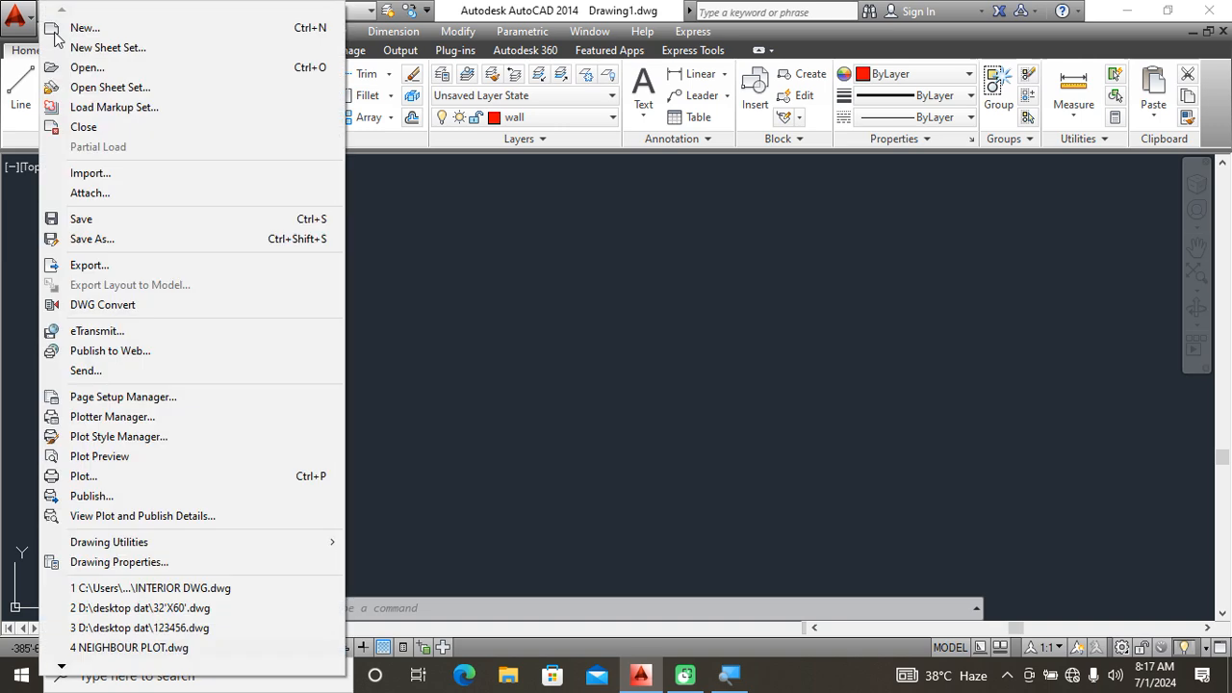
click(157, 239)
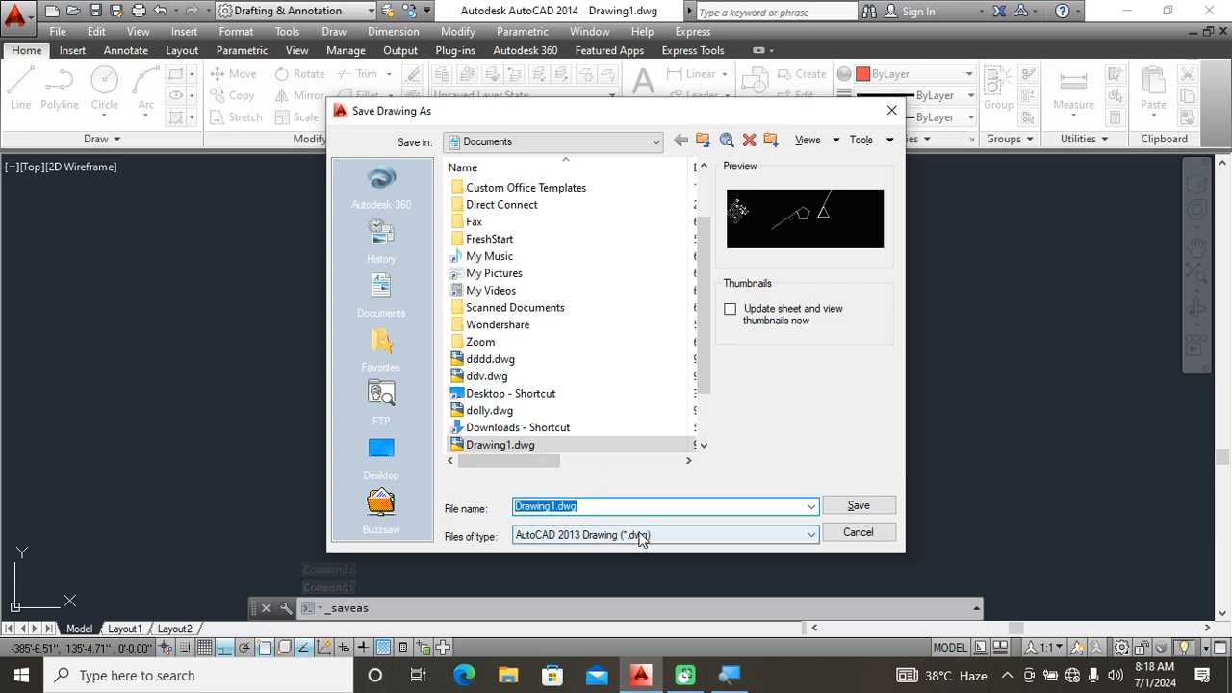
click(642, 536)
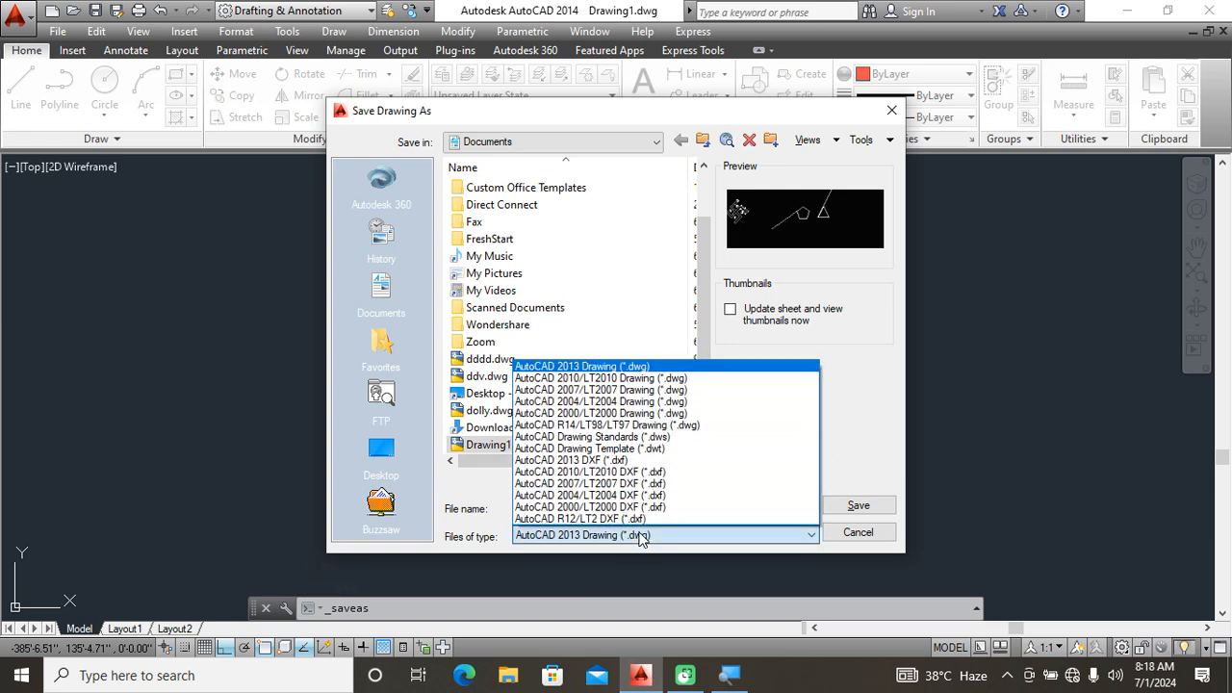
click(675, 450)
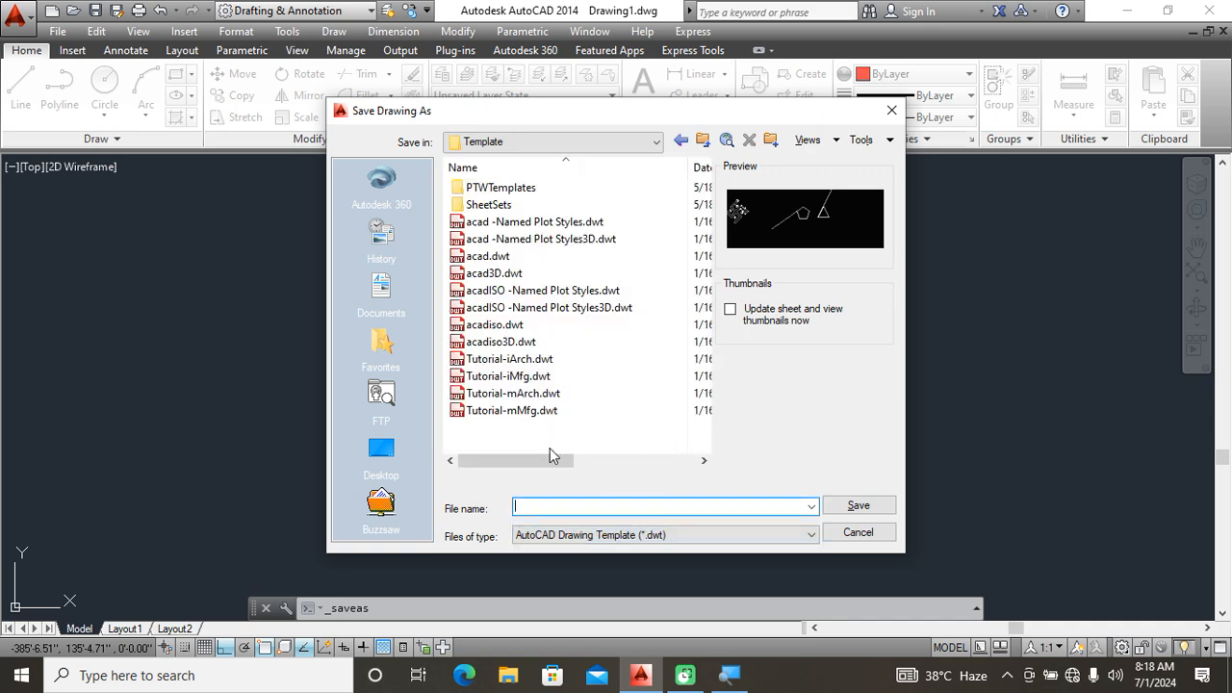
click(394, 452)
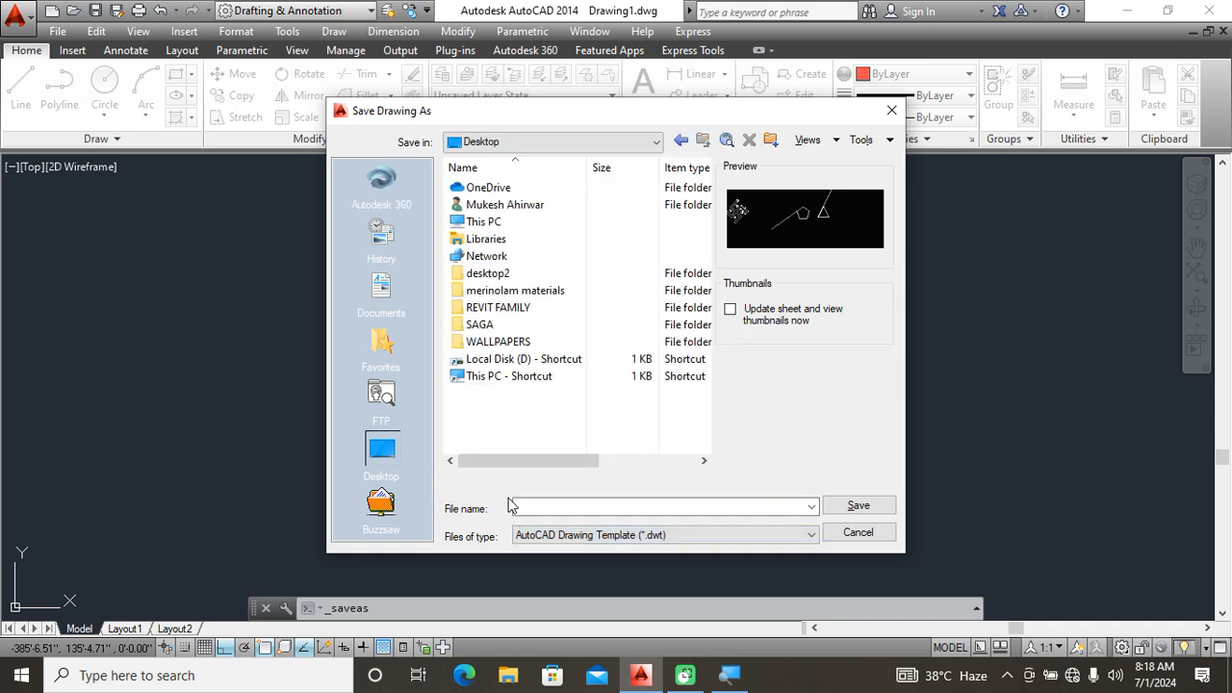
click(892, 110)
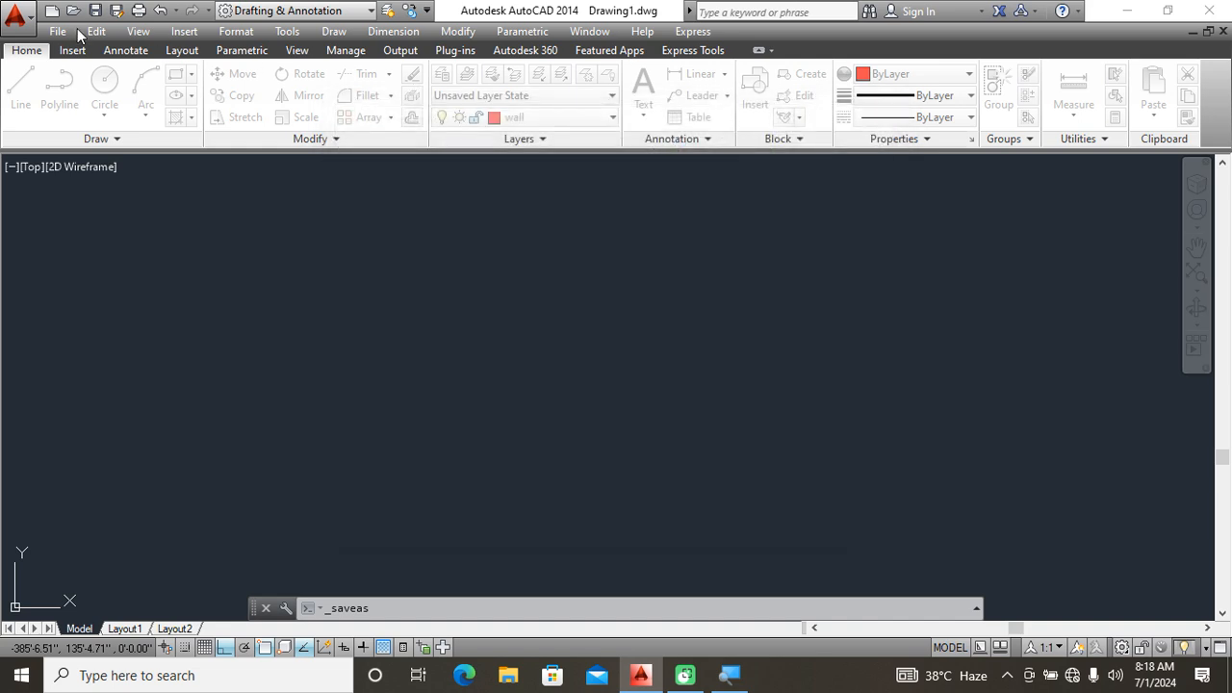
Save the drawing as an AutoCAD Drawing Template (*.dwt) named interior in the Template folder, accepting the default template options.
click(57, 31)
click(135, 240)
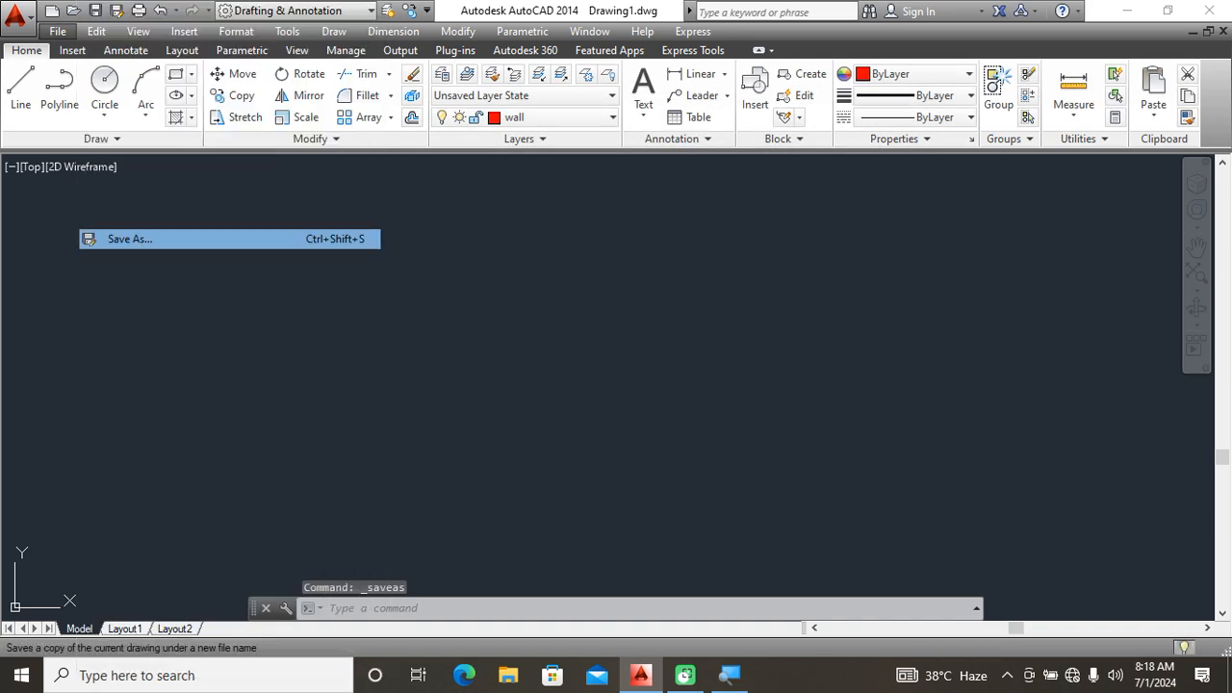
click(658, 536)
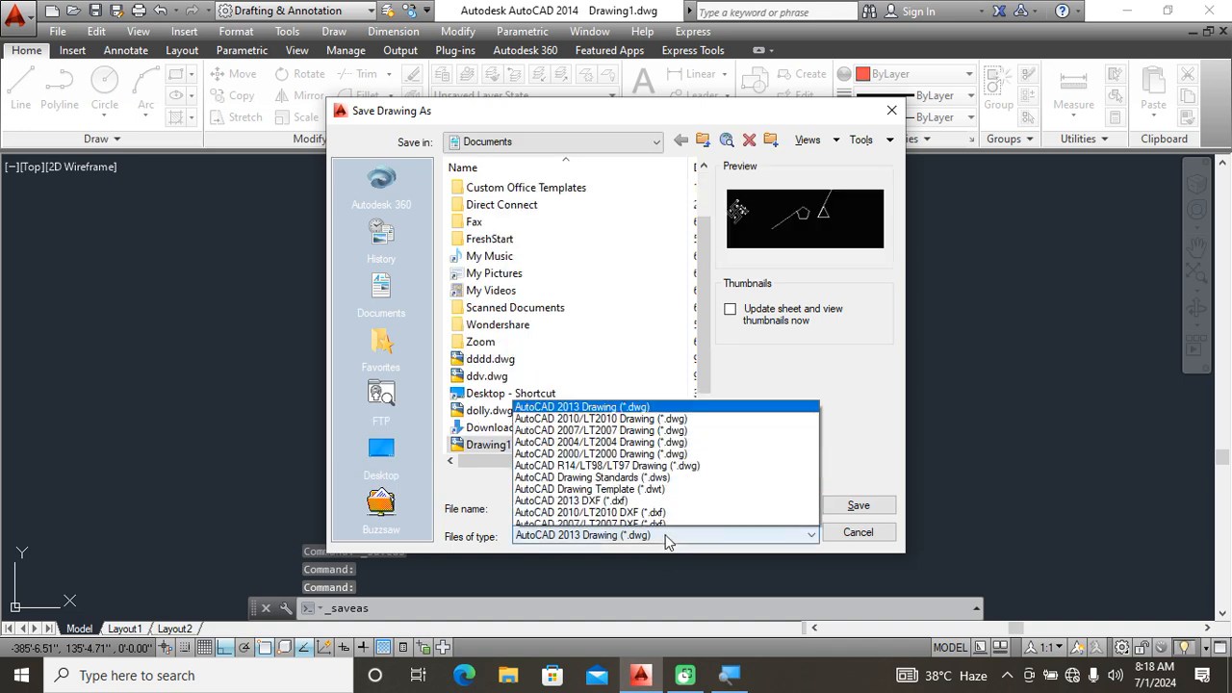
click(671, 450)
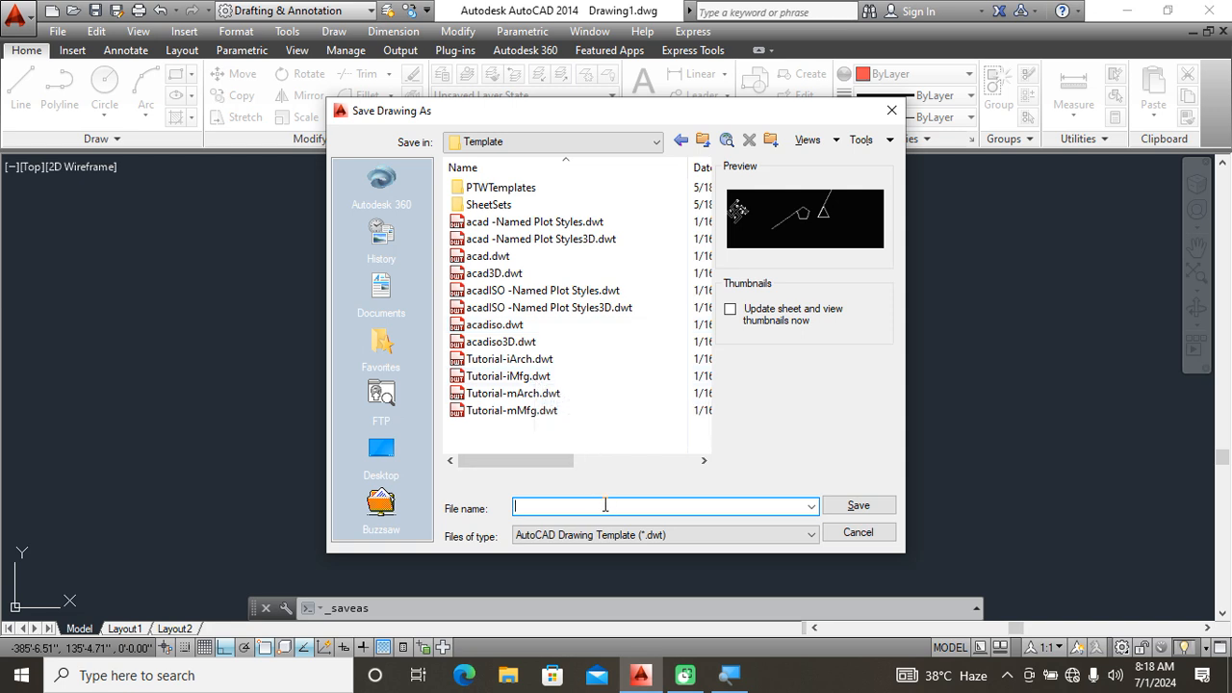
text(interior)
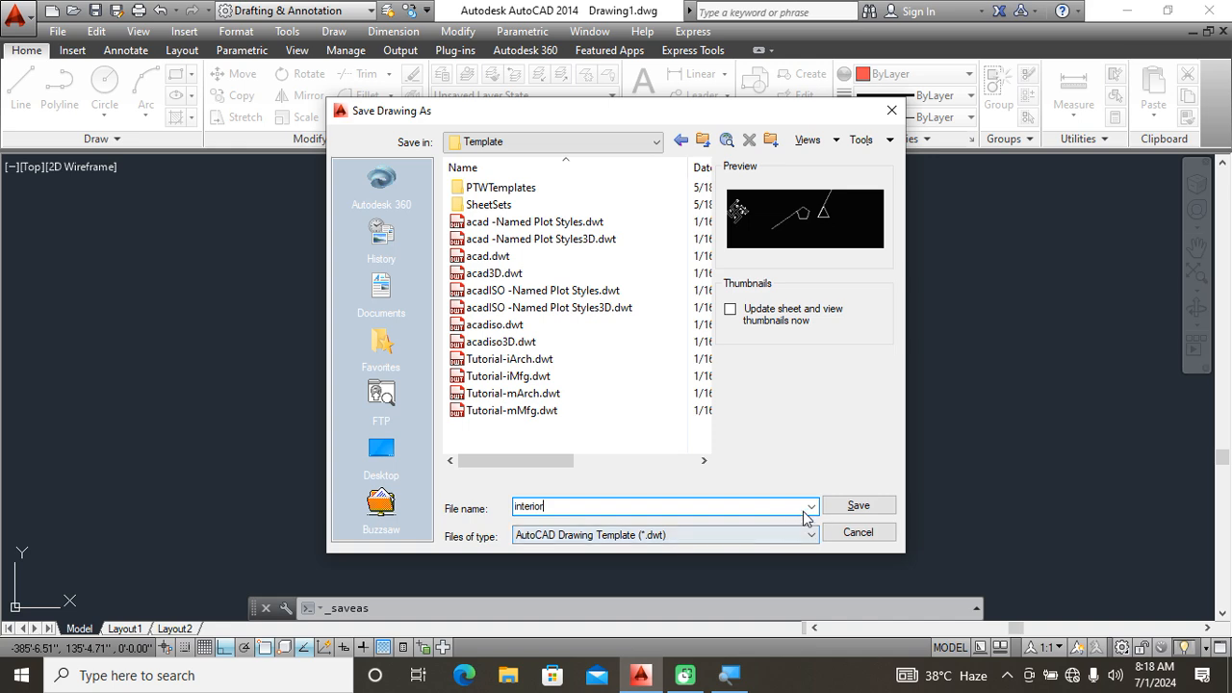
click(852, 507)
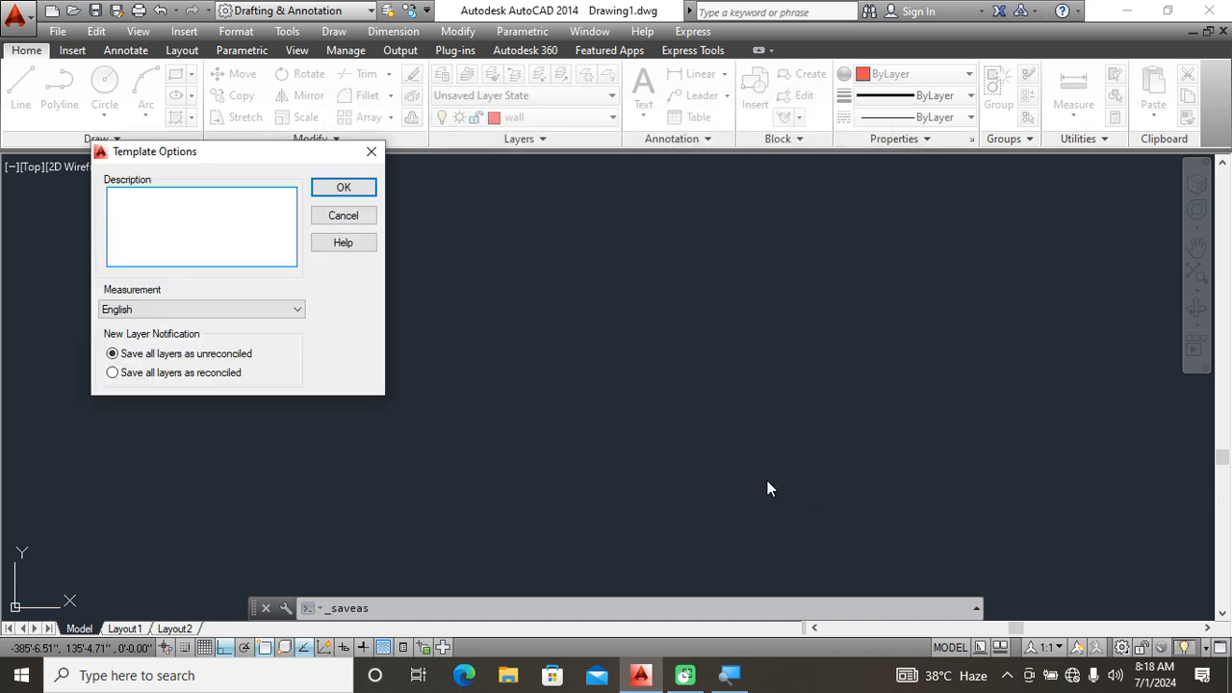
click(361, 196)
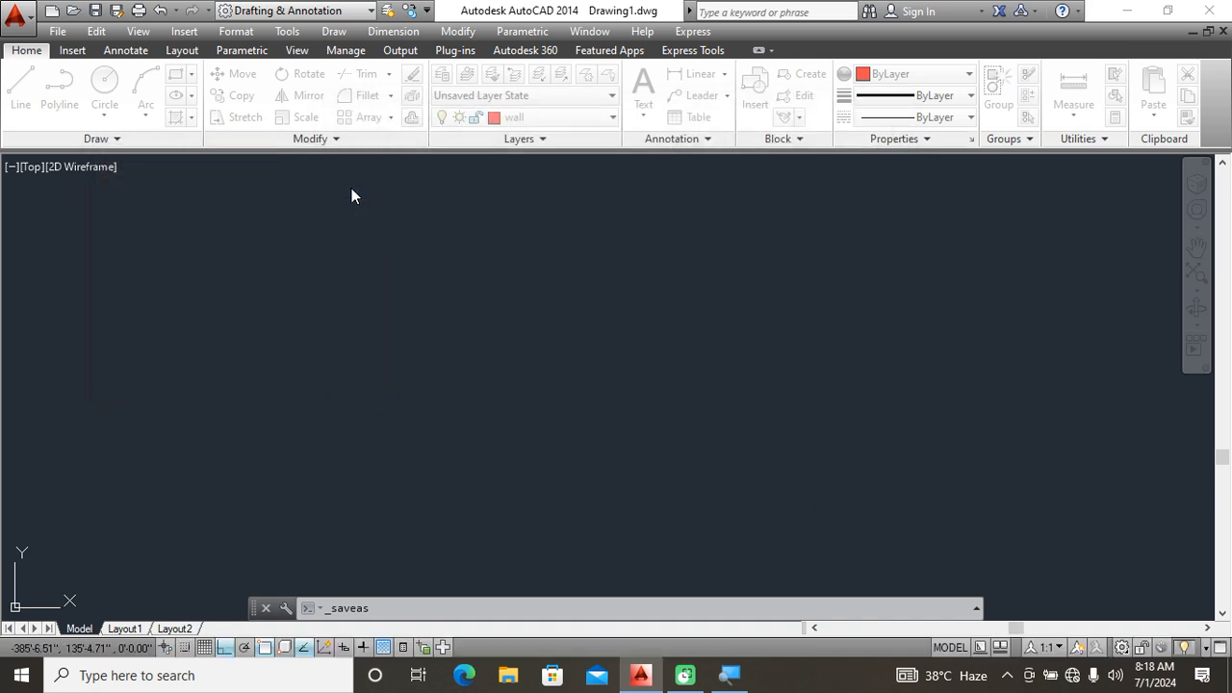
Close AutoCAD 2014 and relaunch it from the desktop, dismissing the runtime error dialog during startup.
click(1210, 11)
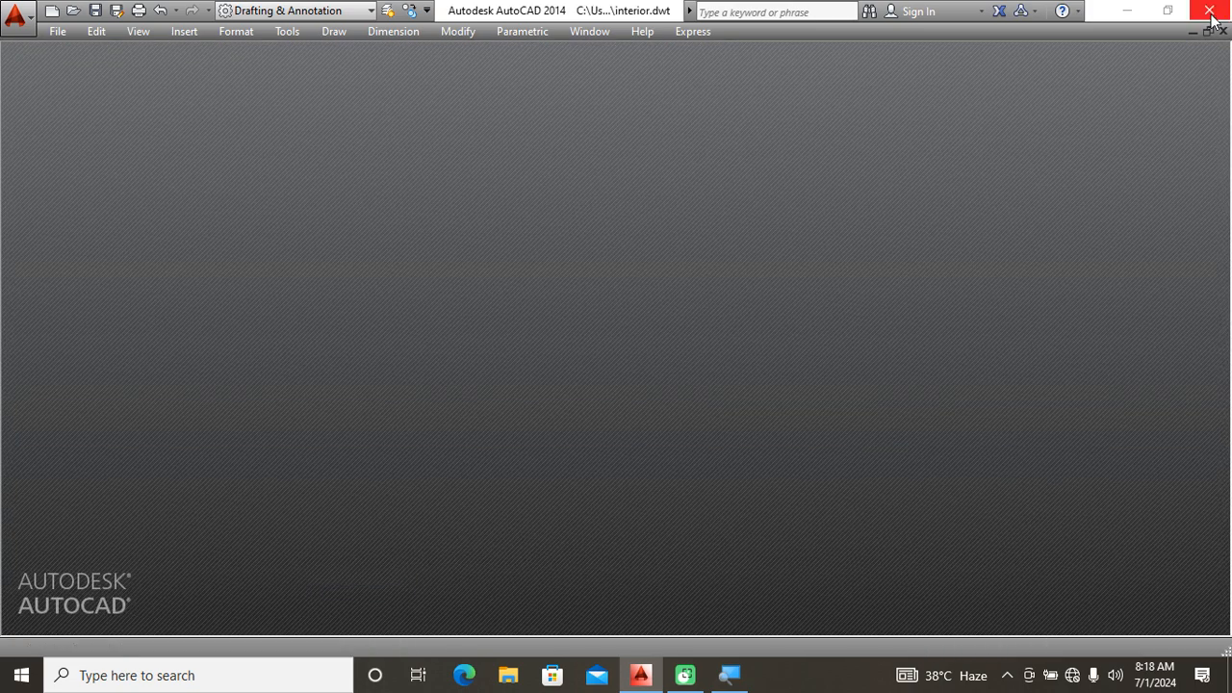
click(1210, 11)
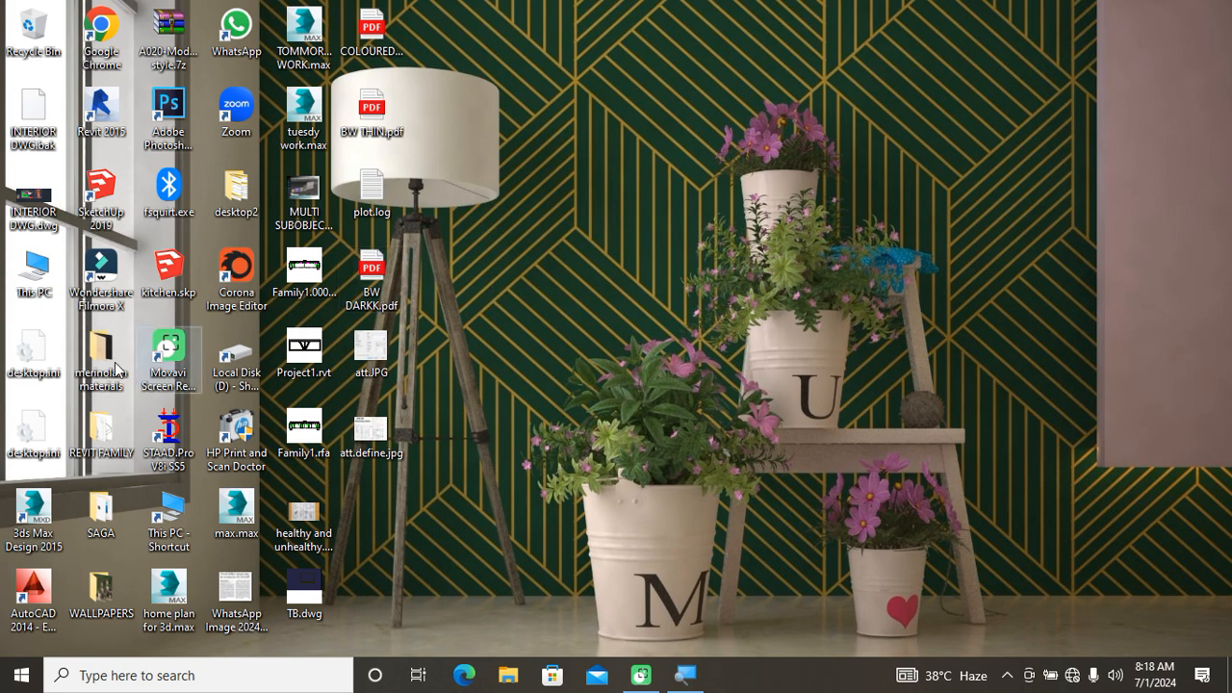
double_click(33, 592)
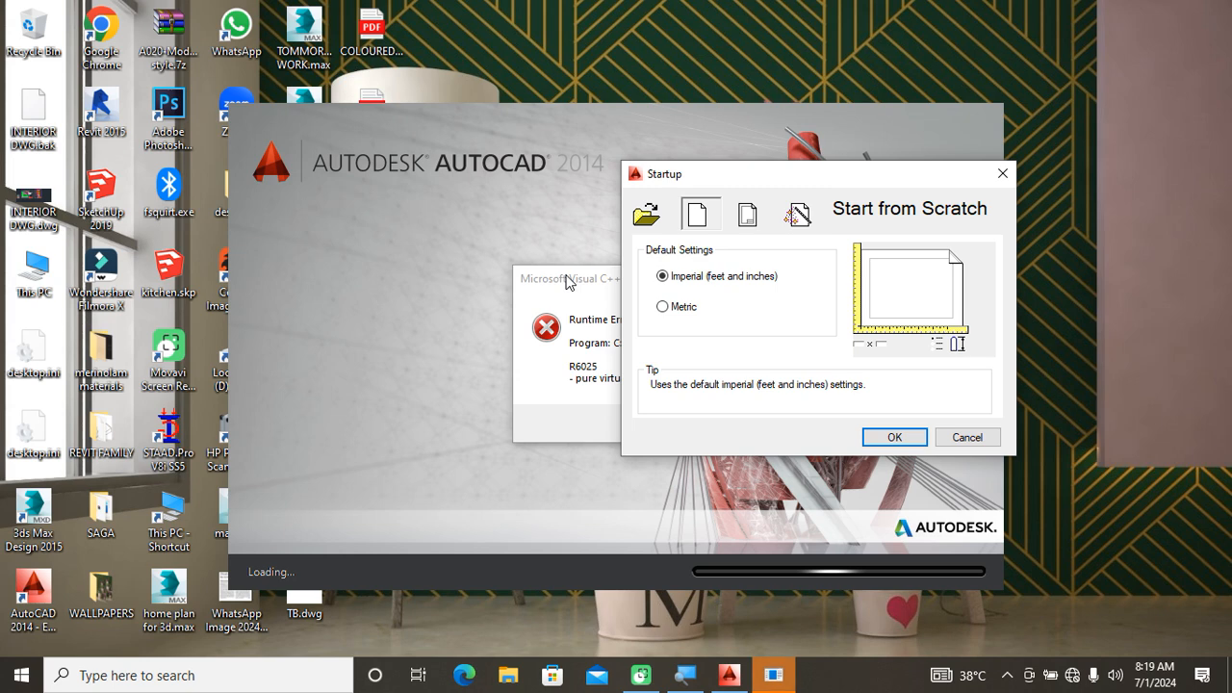
drag(568, 281, 468, 405)
click(580, 548)
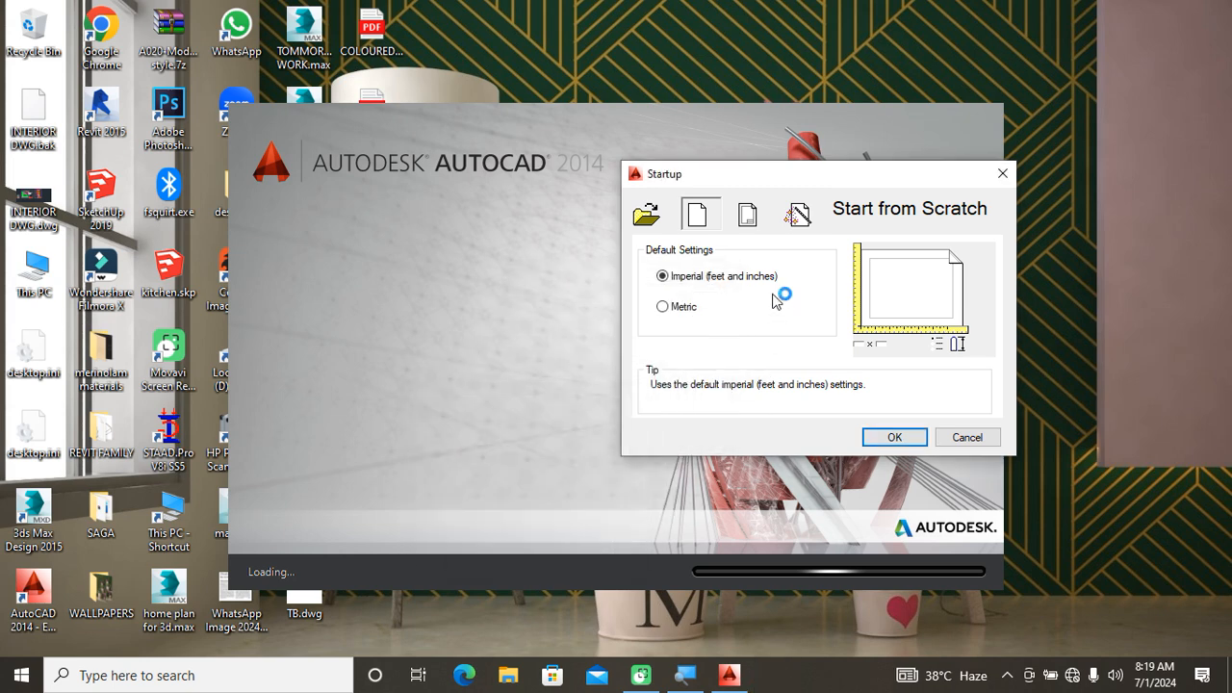
Start a new drawing from the Interior.dwt template.
click(753, 219)
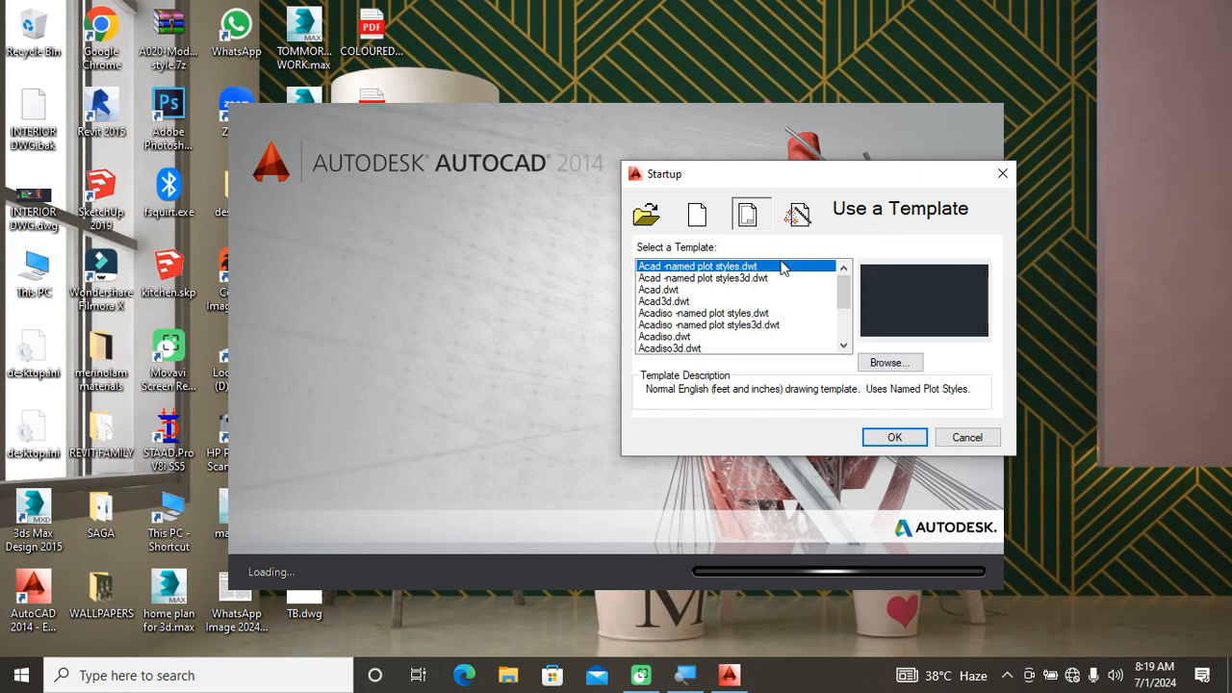
scroll(845, 306, down, 1)
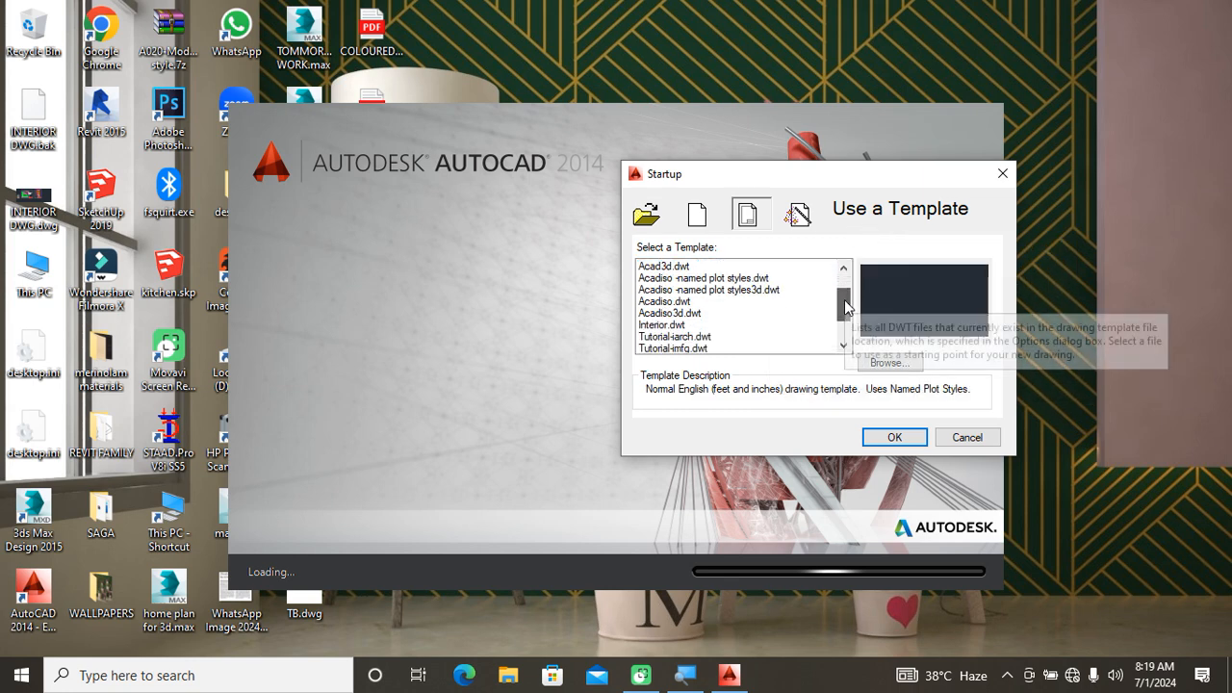
click(673, 327)
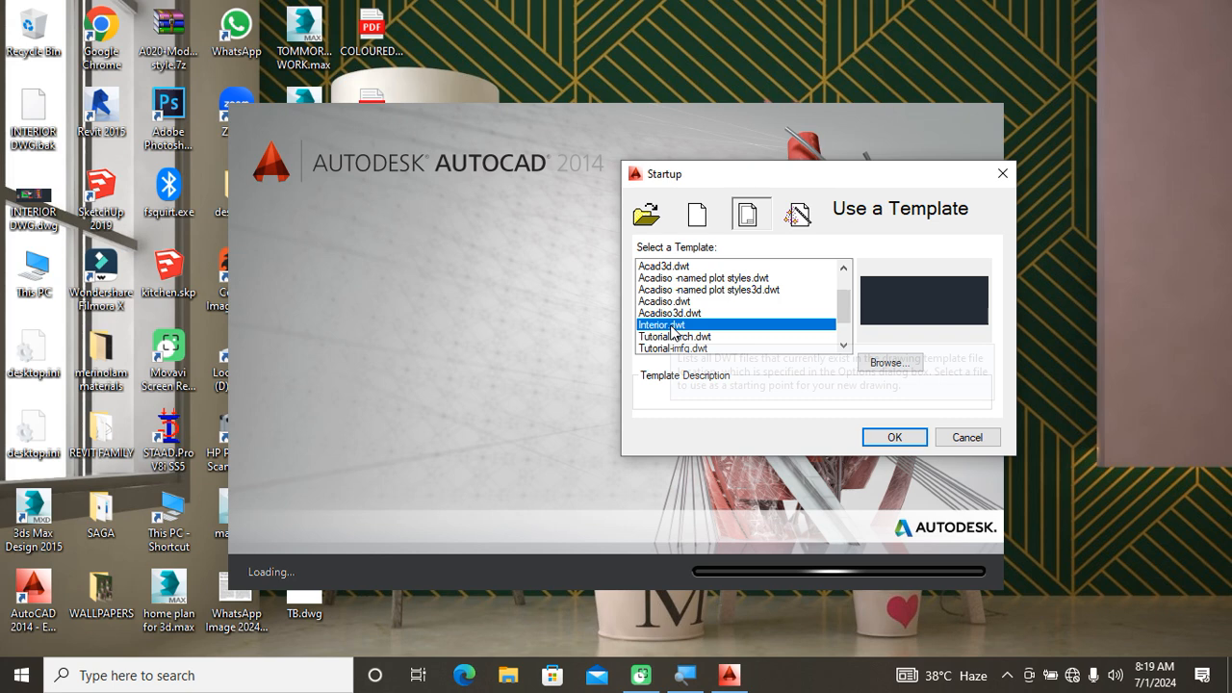
click(893, 438)
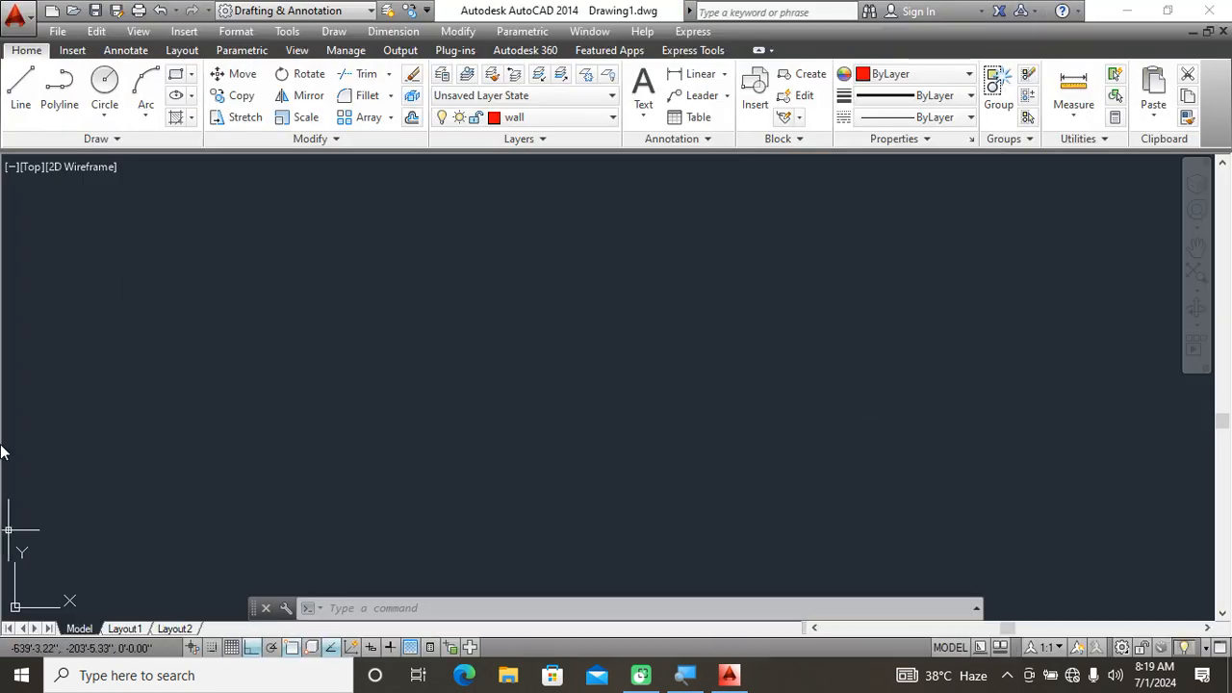
Check the text styles and the layer list in the new drawing without changing anything.
click(236, 31)
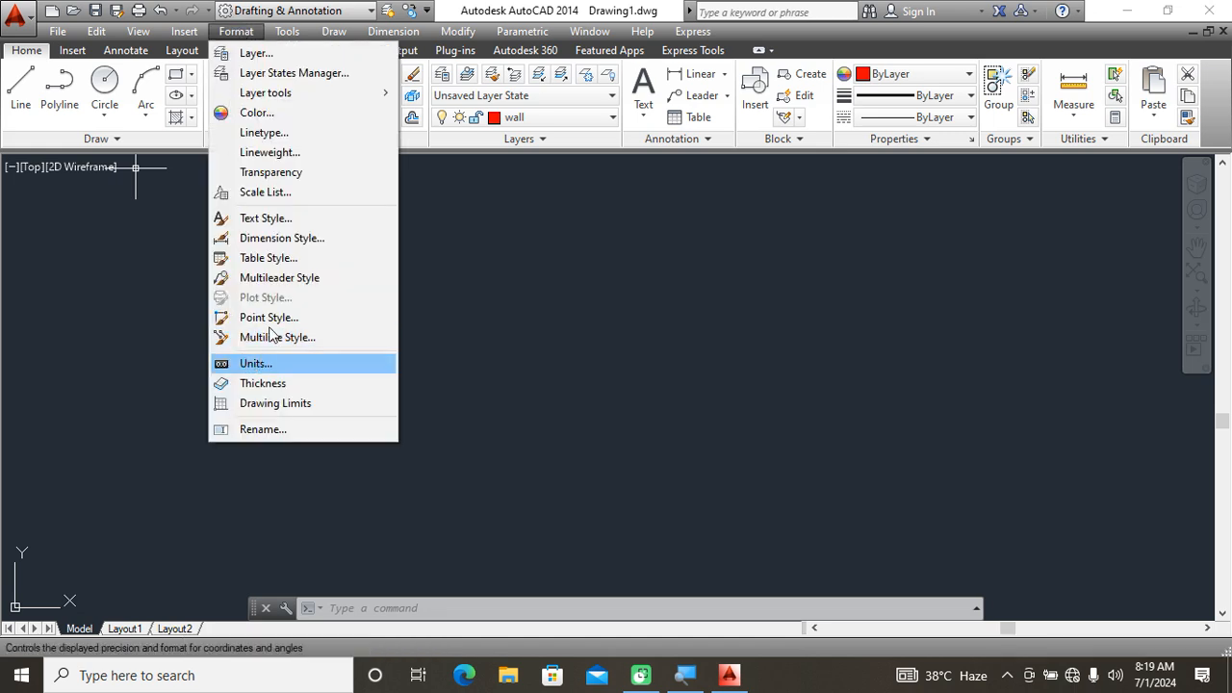
click(267, 219)
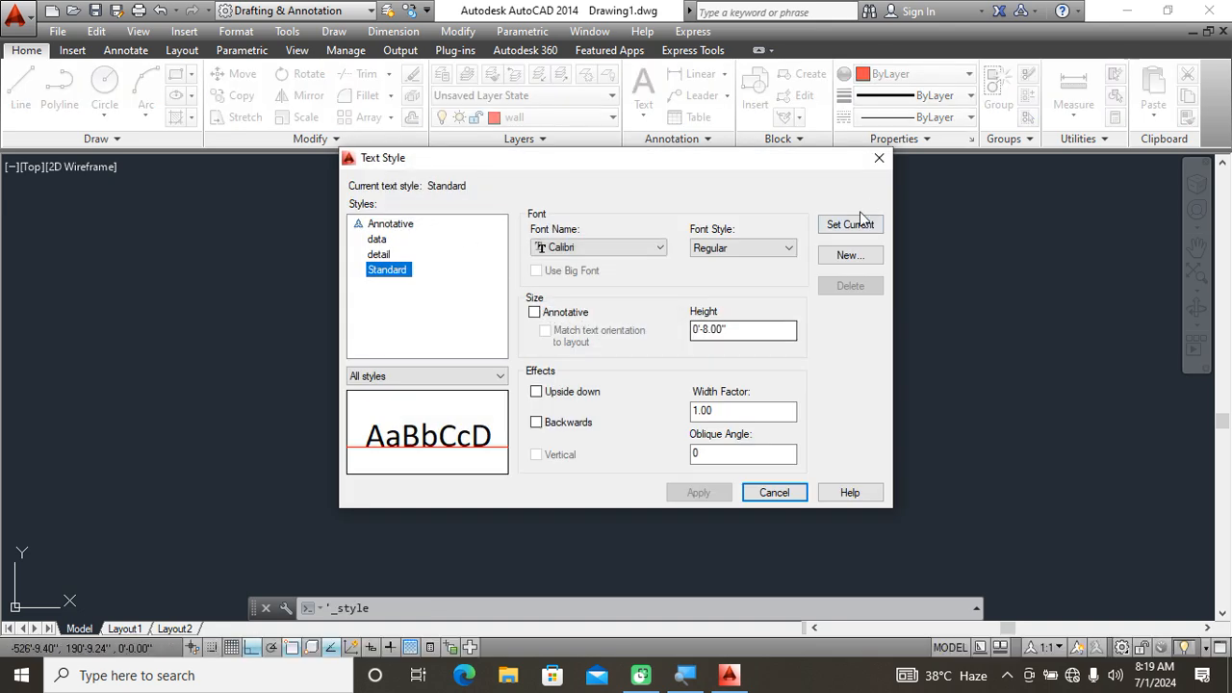
click(877, 160)
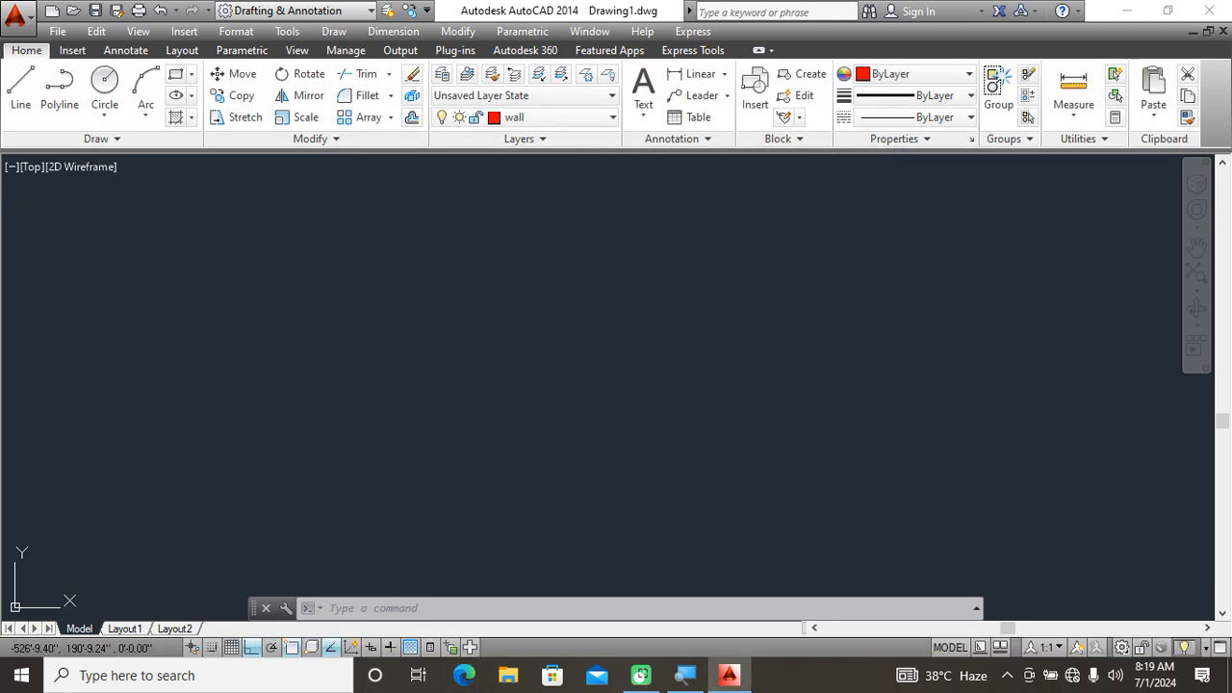
click(599, 120)
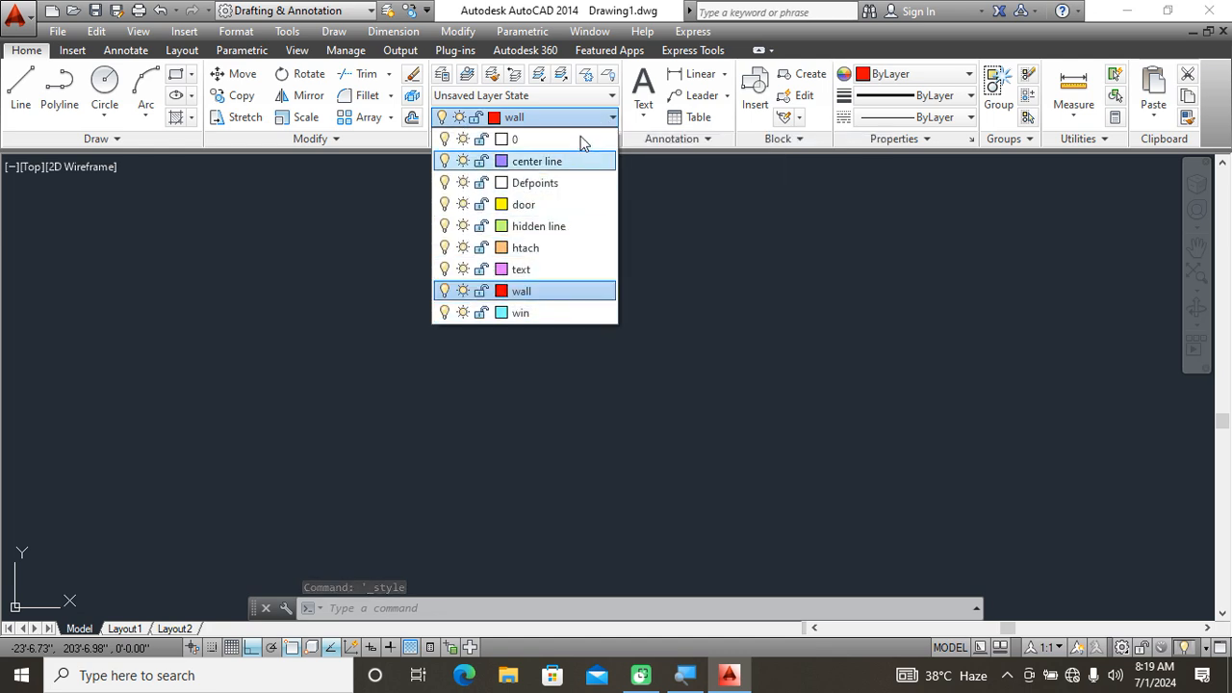
click(717, 246)
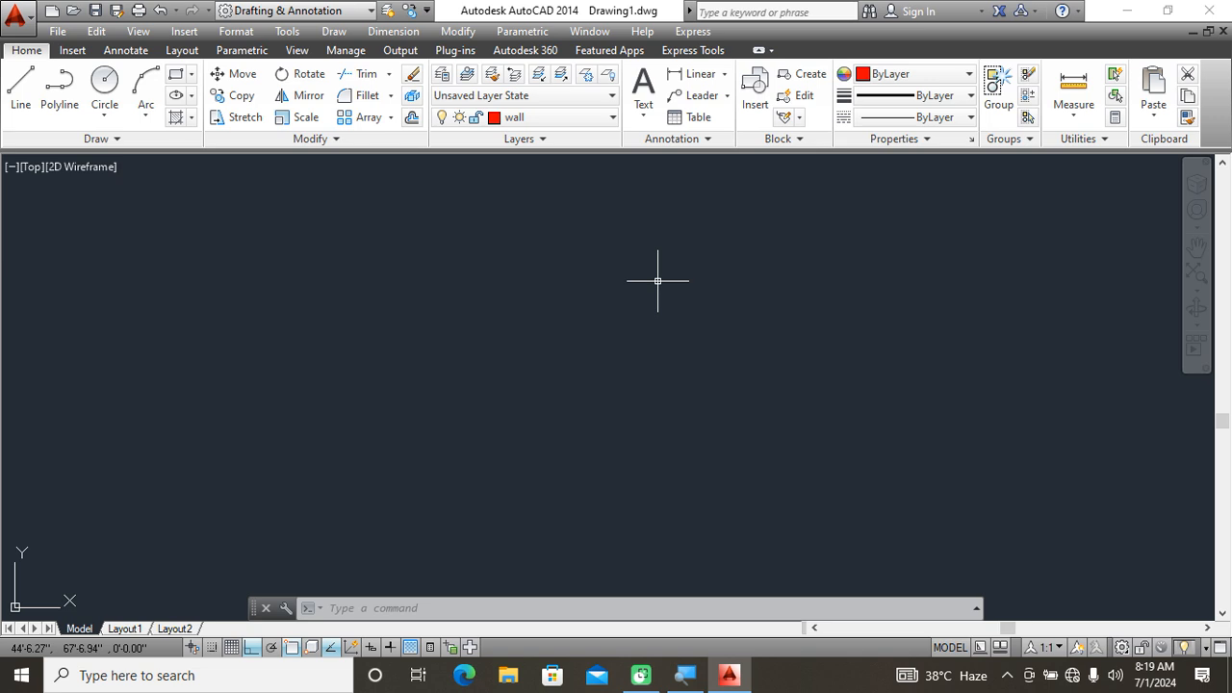